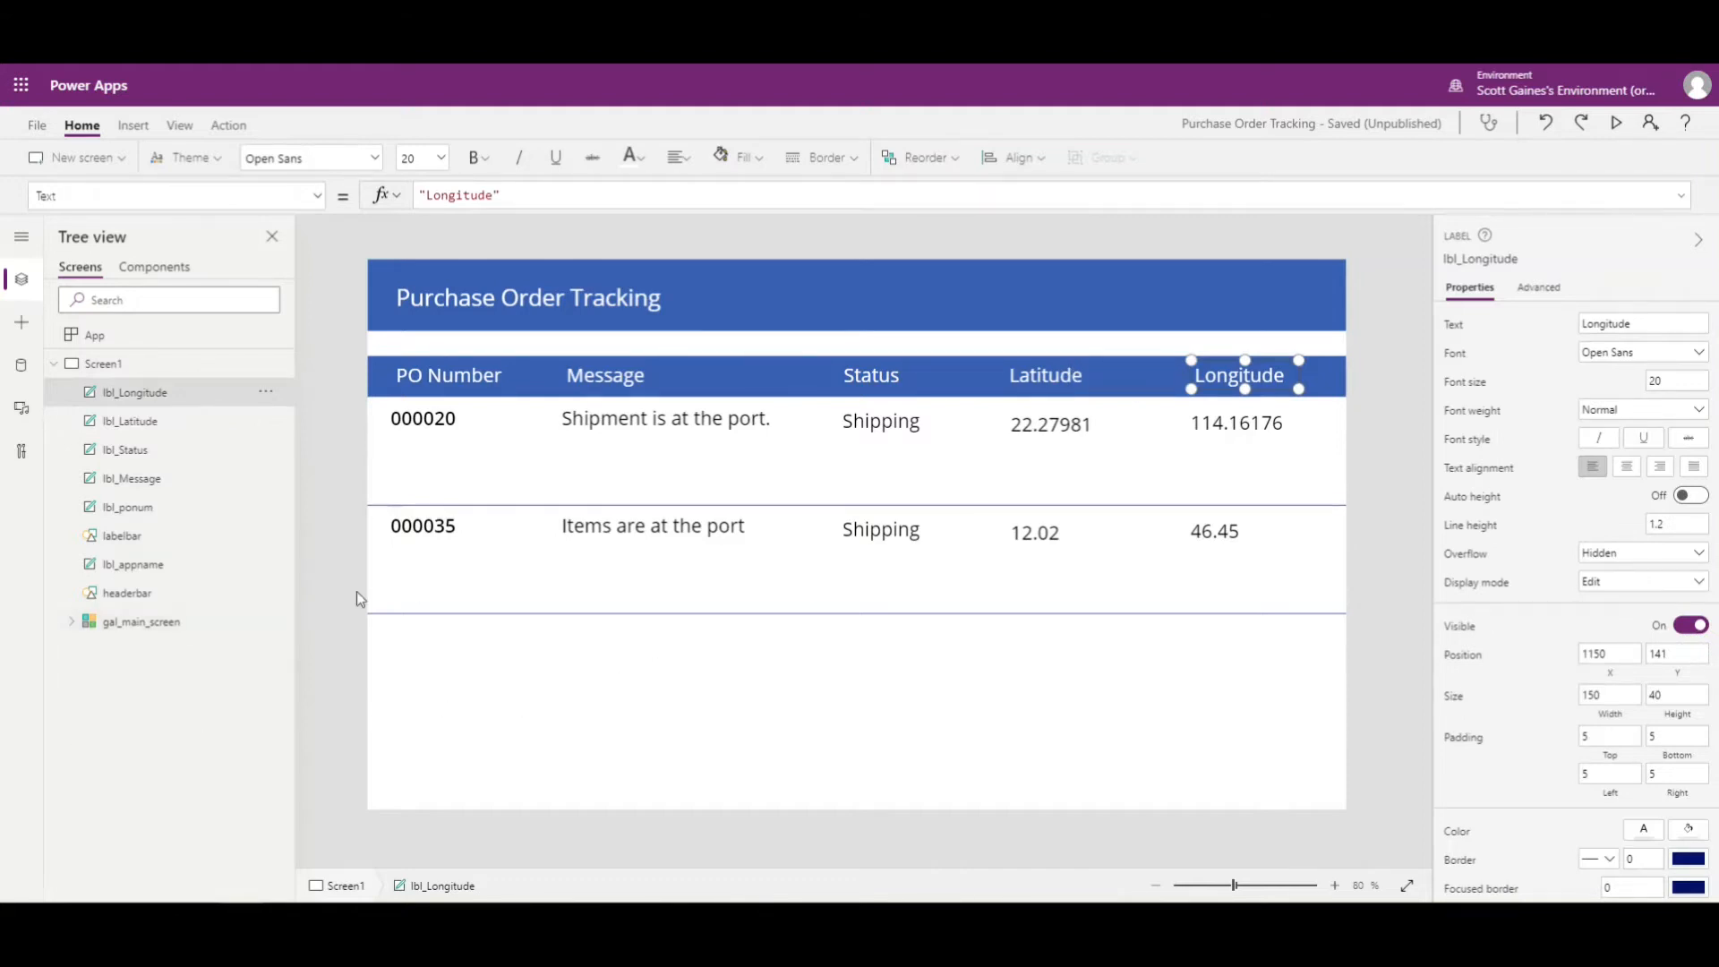
# Add an Add icon to the Purchase Order Tracking header at about X 988, Y 18 and colour it white.
pyautogui.click(165, 627)
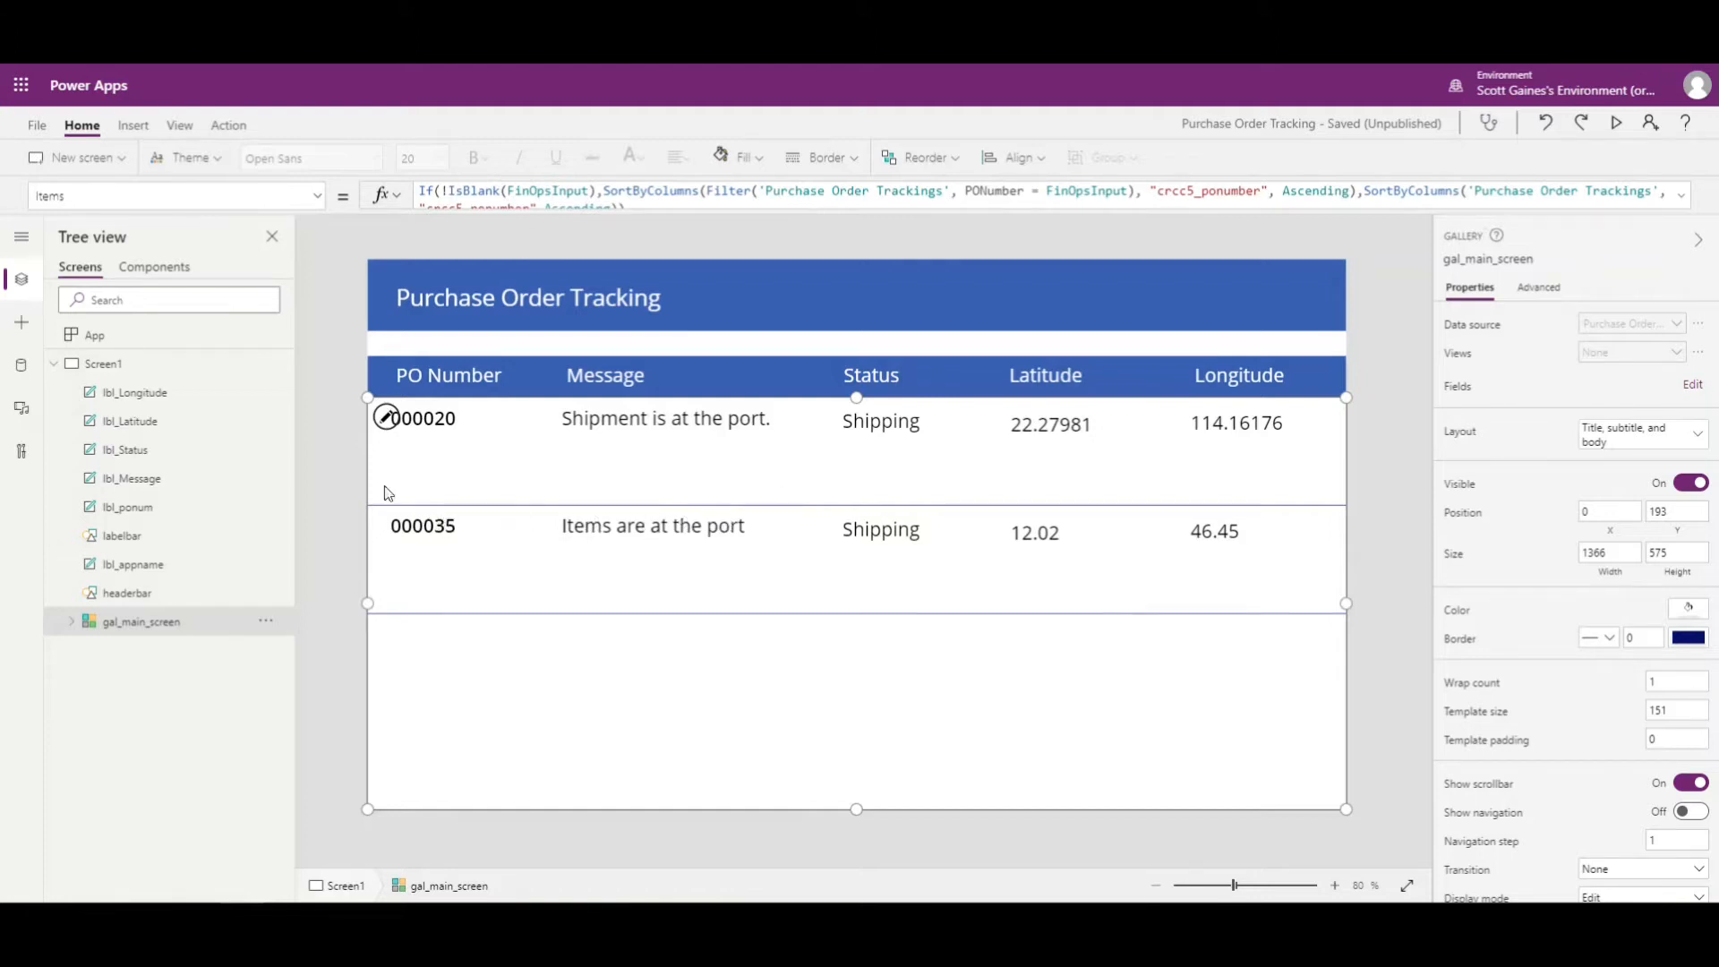
pyautogui.click(146, 128)
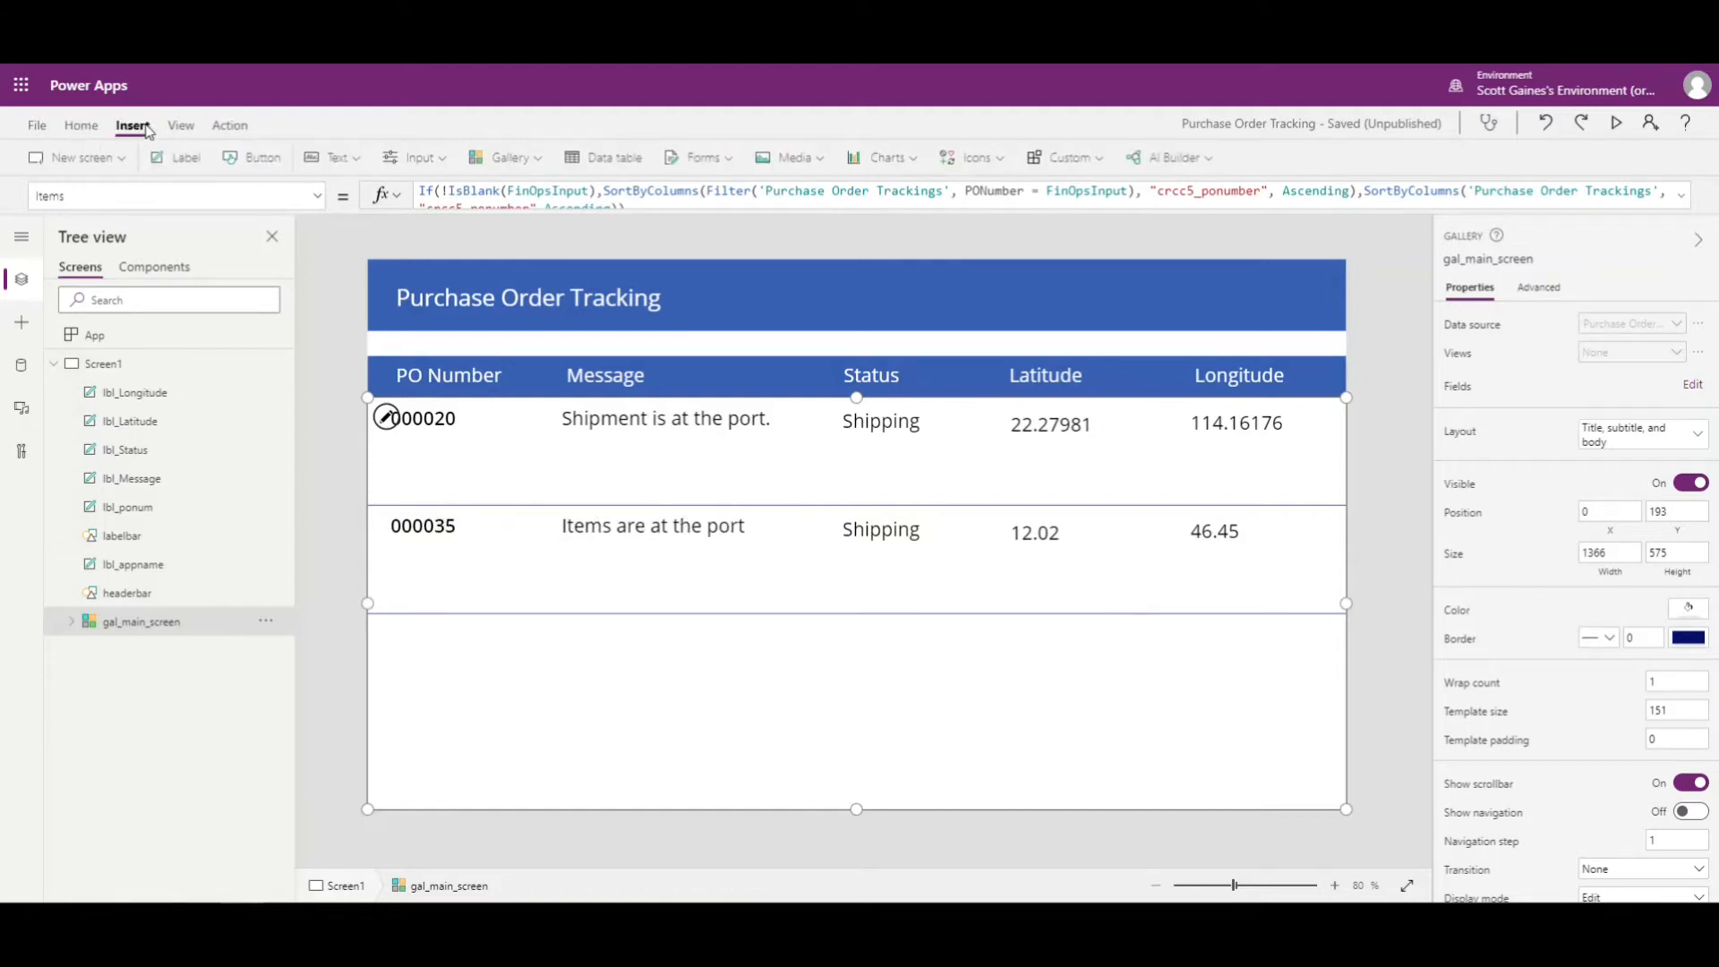
pyautogui.click(1001, 163)
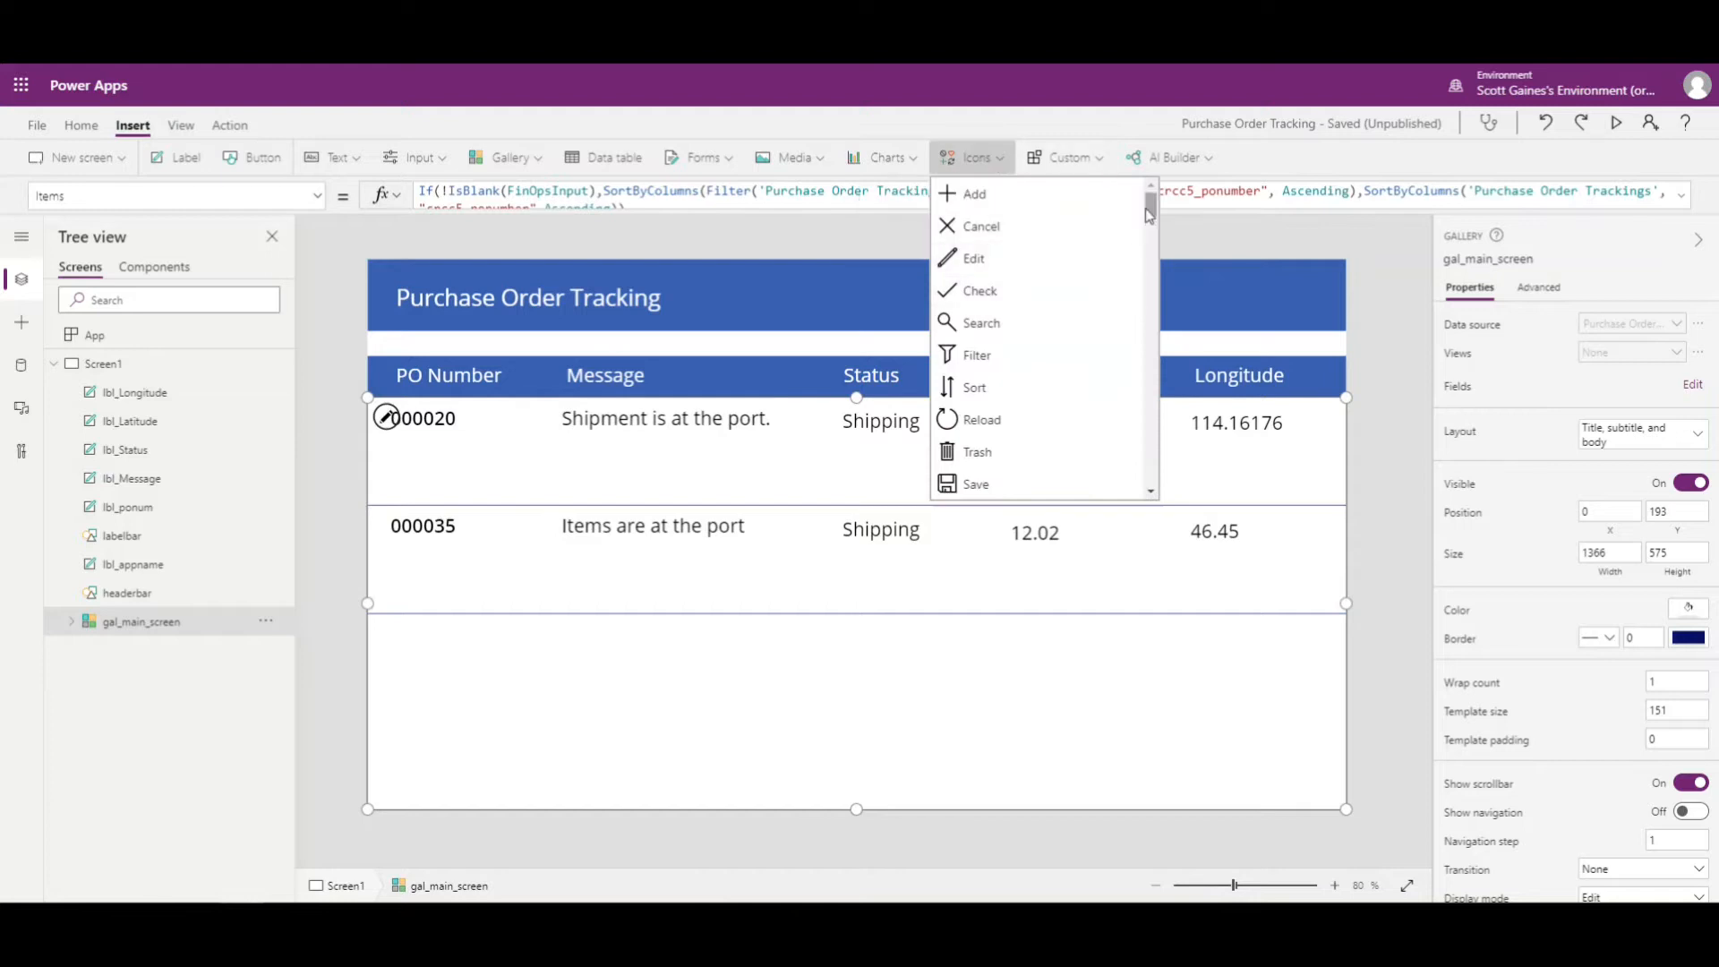
pyautogui.click(975, 195)
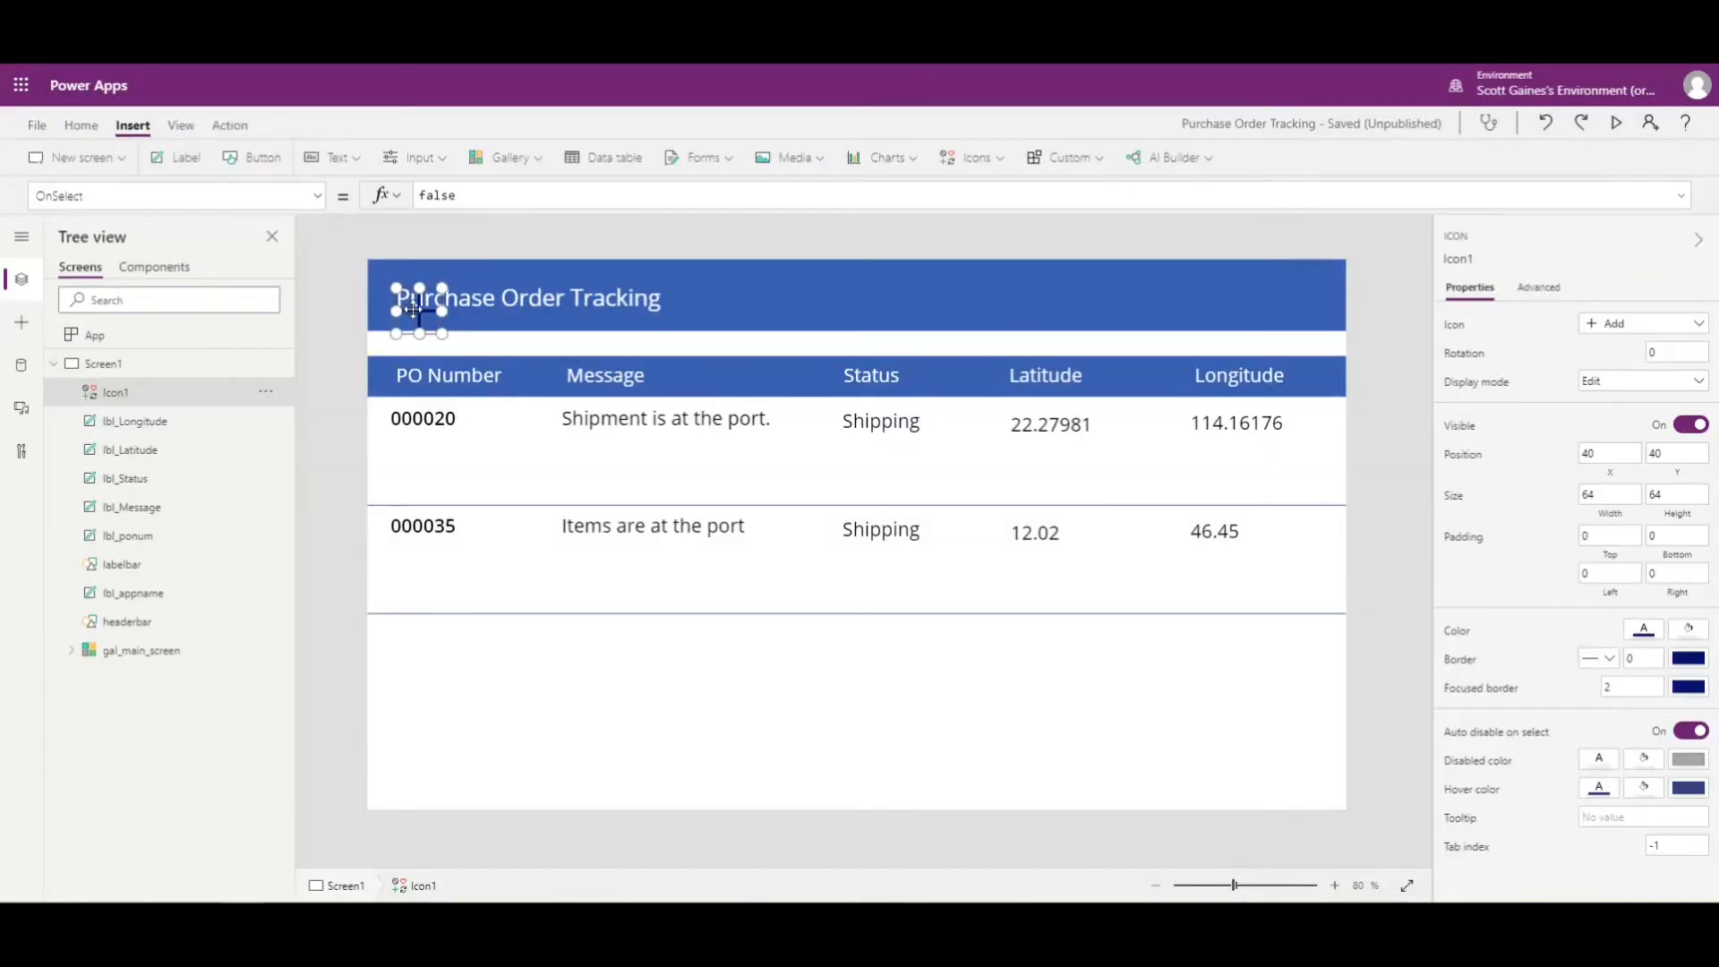
pyautogui.moveTo(414, 309); pyautogui.dragTo(1094, 294)
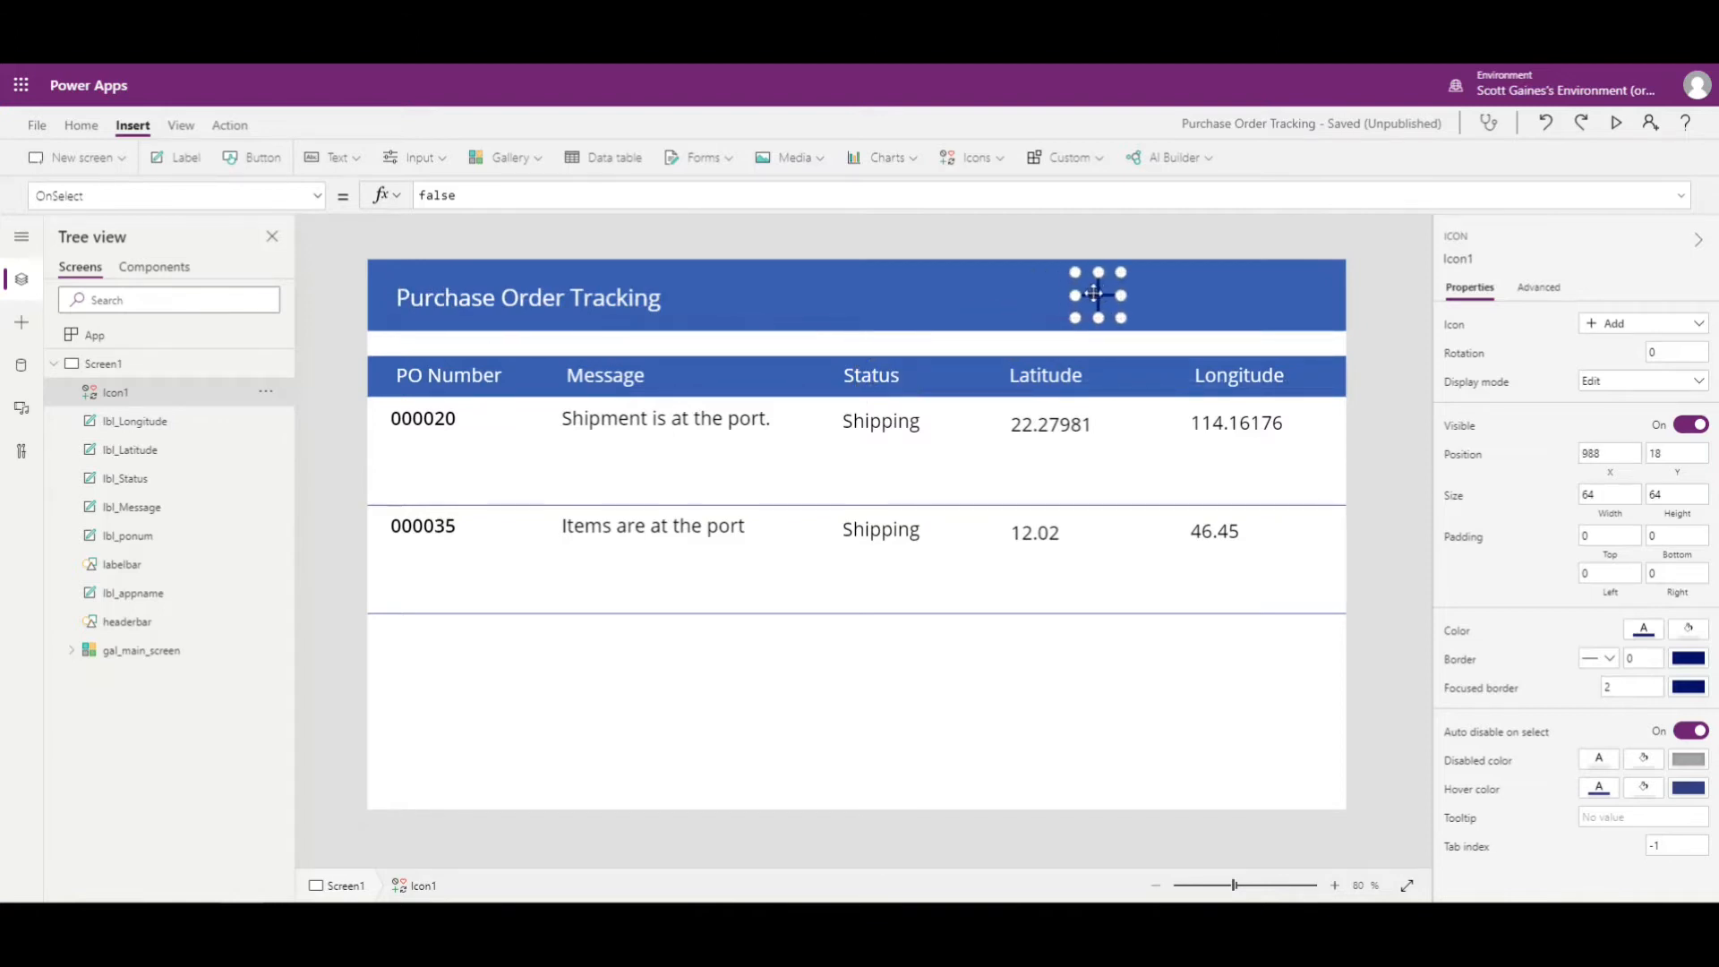
pyautogui.click(1643, 630)
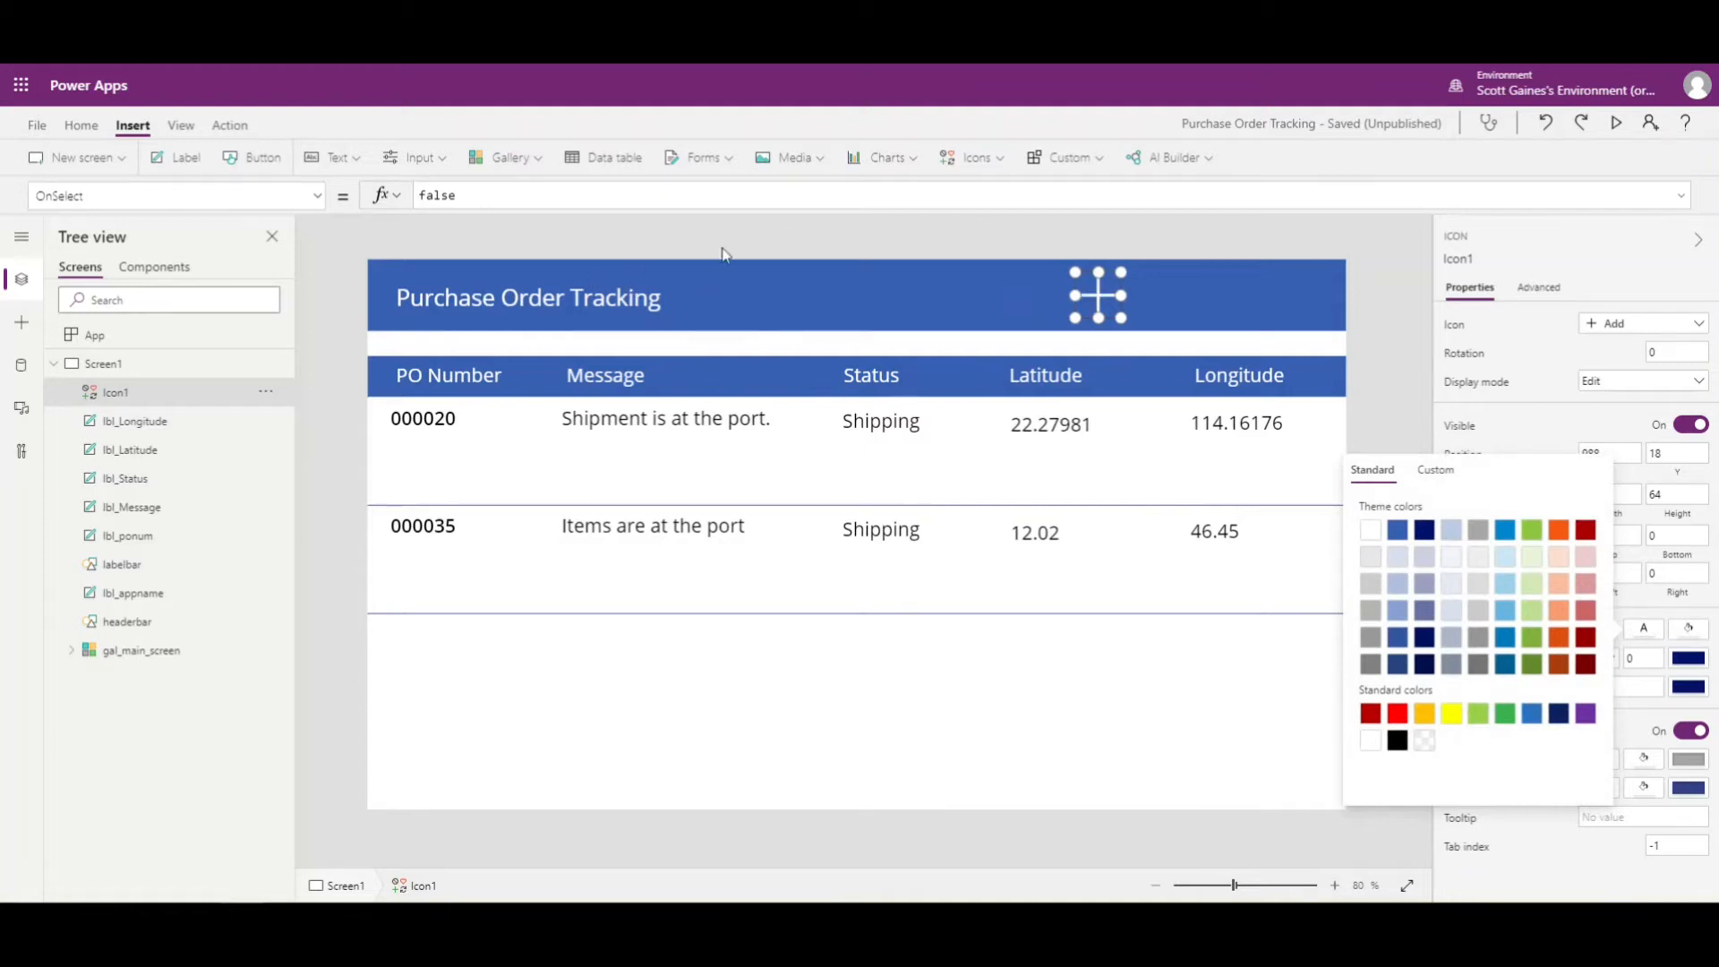
pyautogui.click(994, 171)
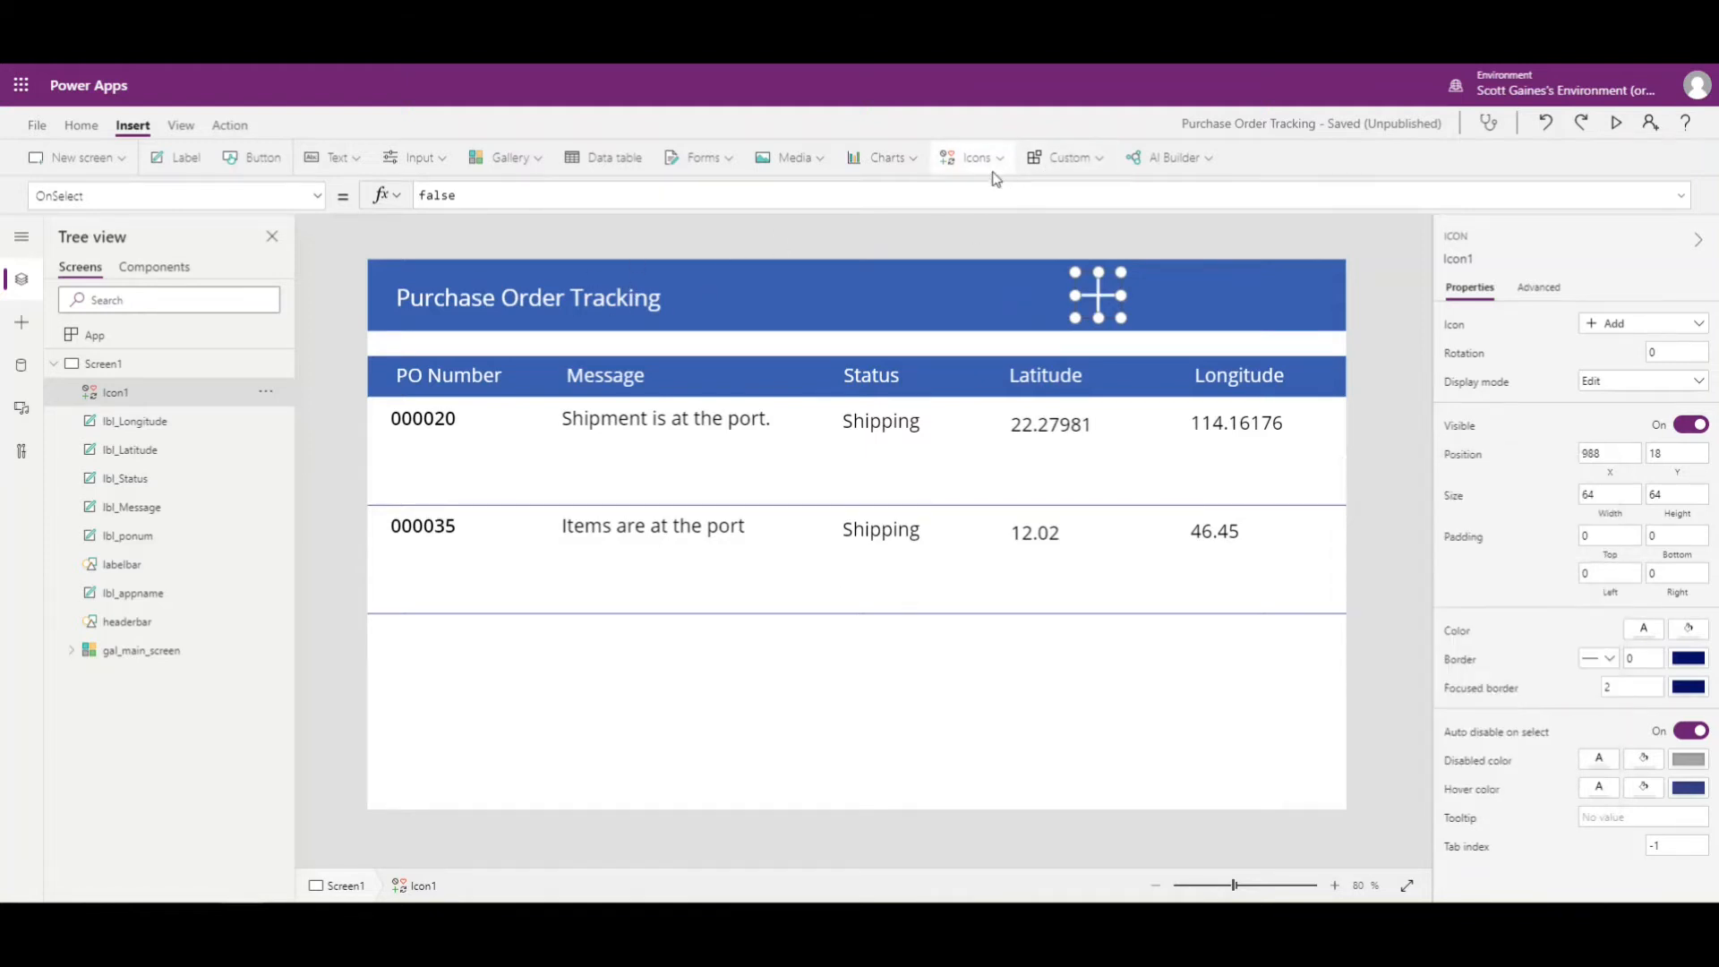
# Insert an Edit icon beside the plus icon in the header, at about X 1086, Y 18, and colour it white.
pyautogui.click(998, 168)
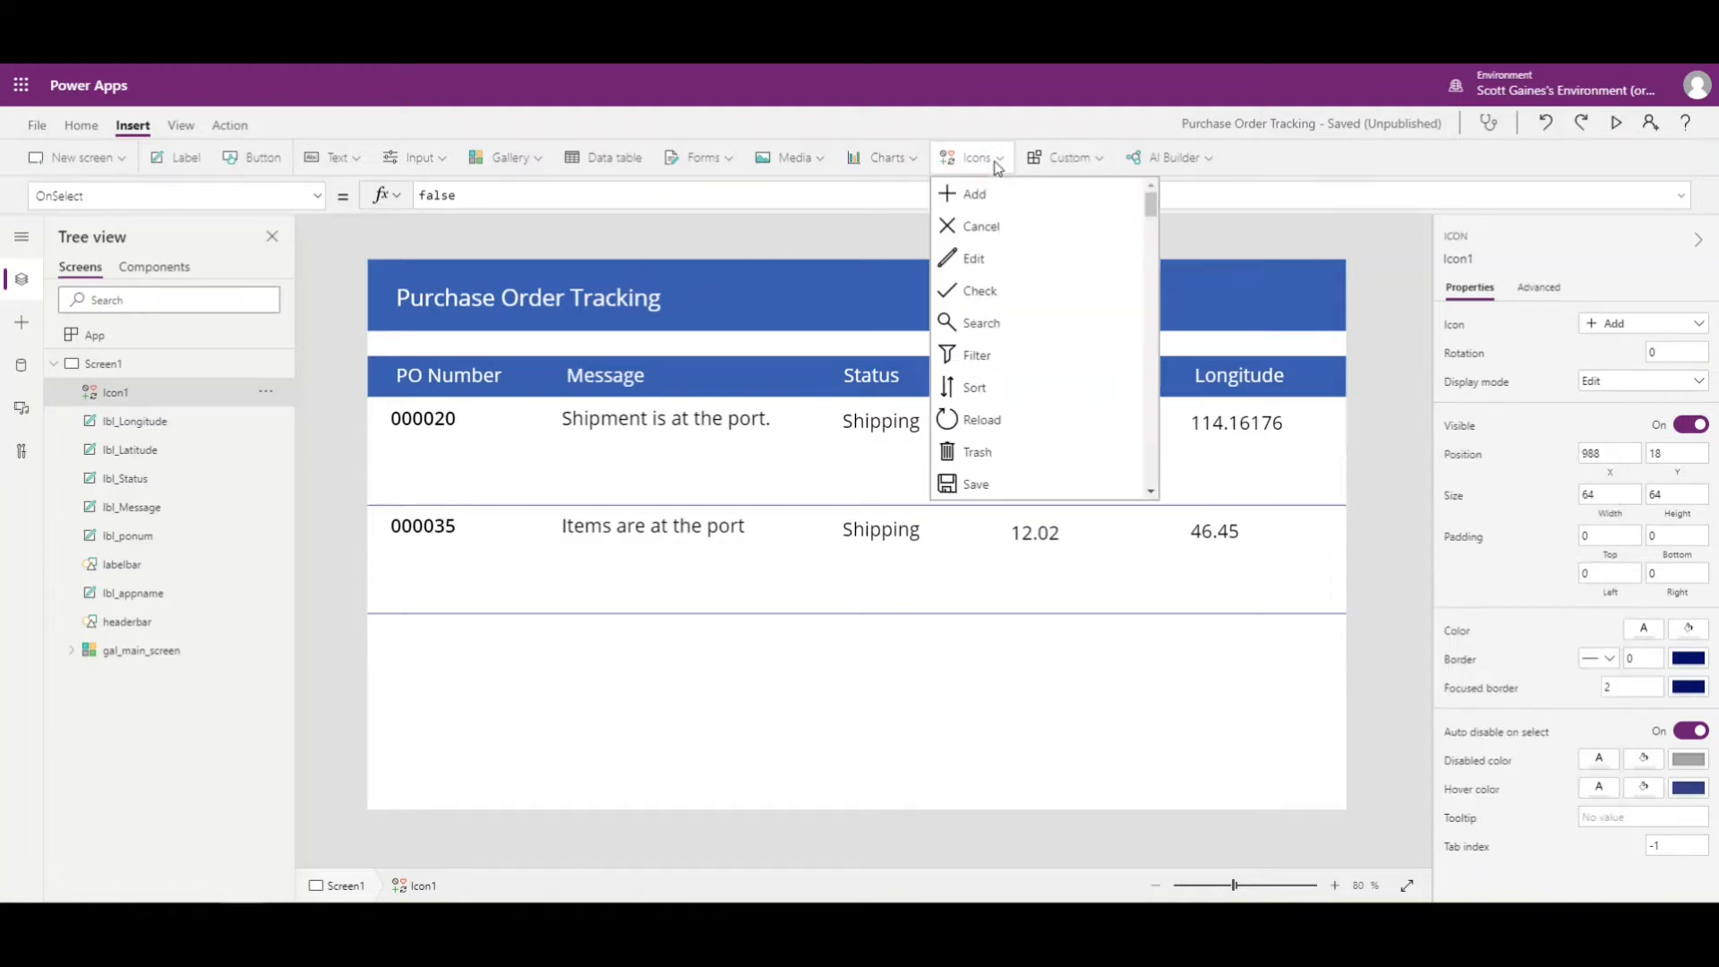
pyautogui.click(975, 259)
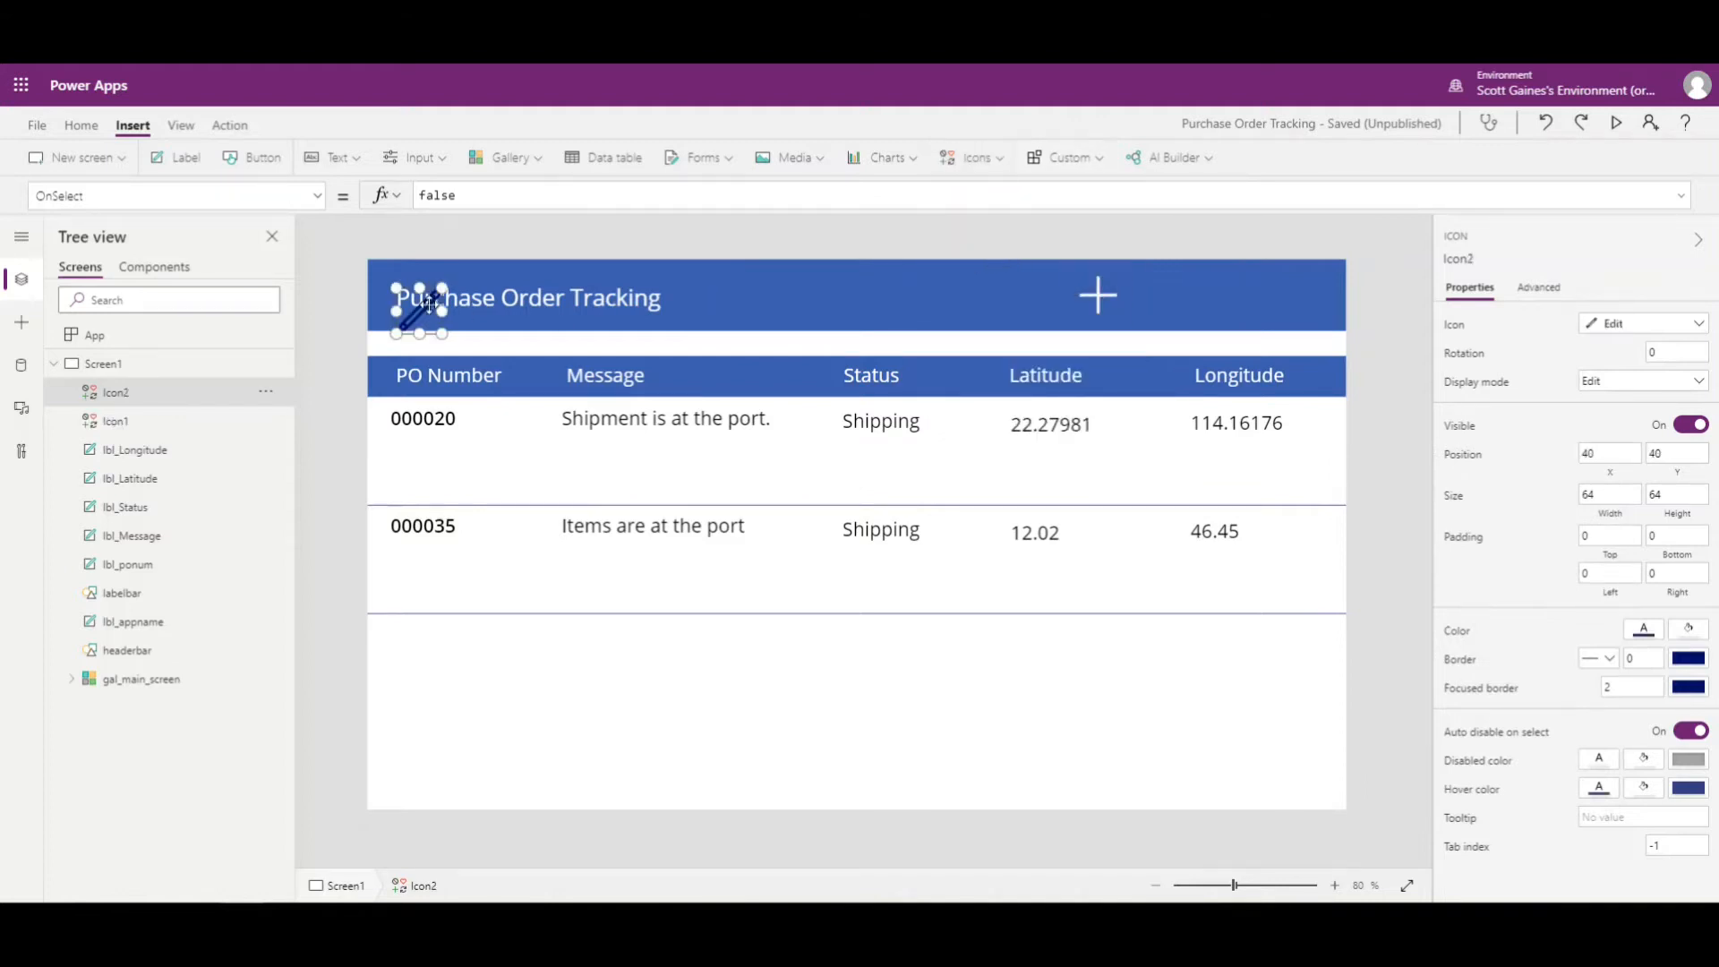
pyautogui.moveTo(428, 305); pyautogui.dragTo(1173, 284)
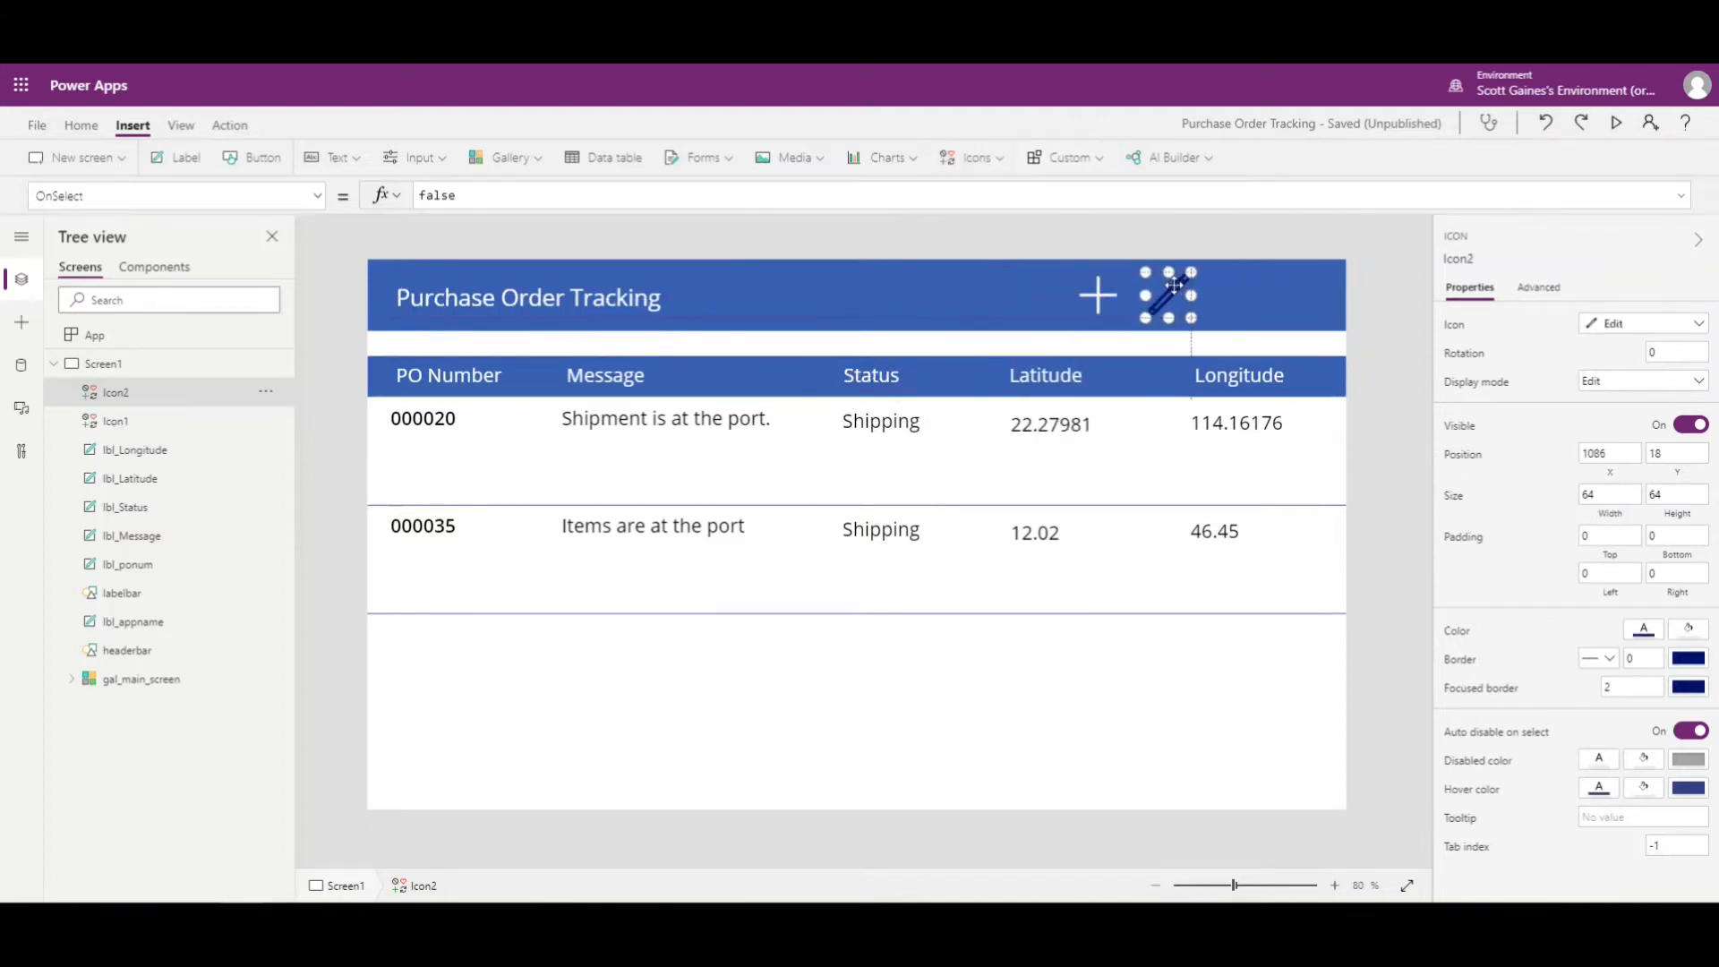
pyautogui.click(1642, 634)
pyautogui.click(1369, 530)
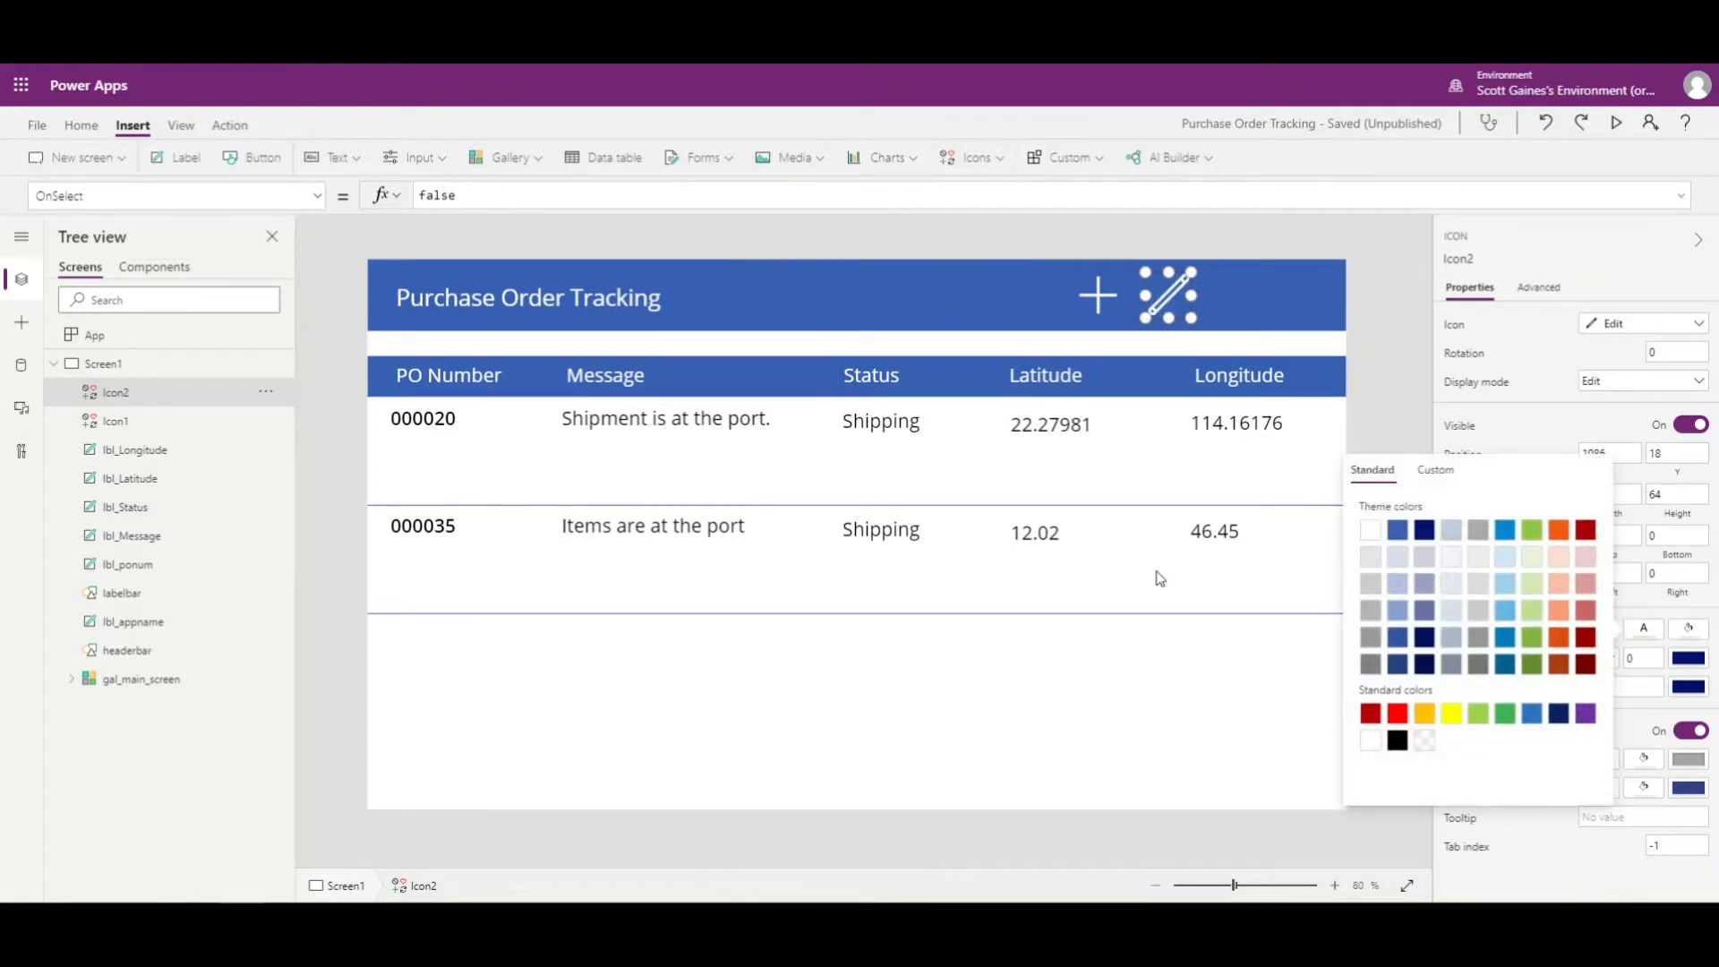
pyautogui.click(1012, 165)
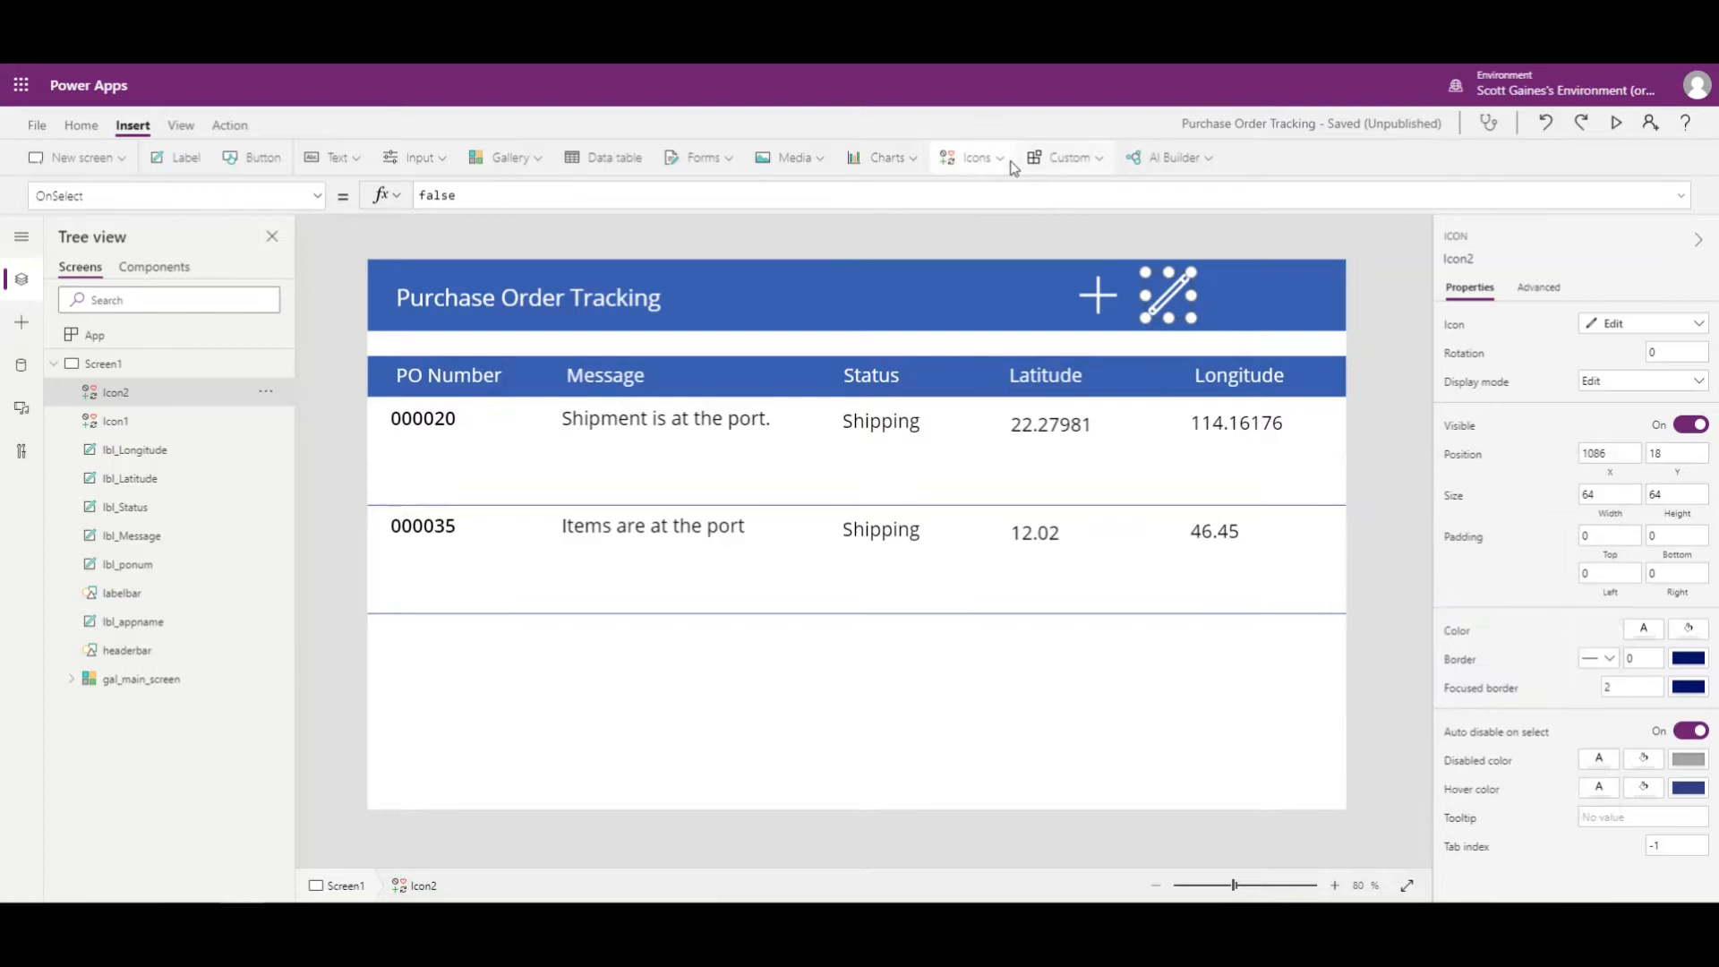
# Insert a Trash icon beside the pencil icon in the header, at about X 1216, Y 24, and colour it white.
pyautogui.click(991, 171)
pyautogui.click(991, 173)
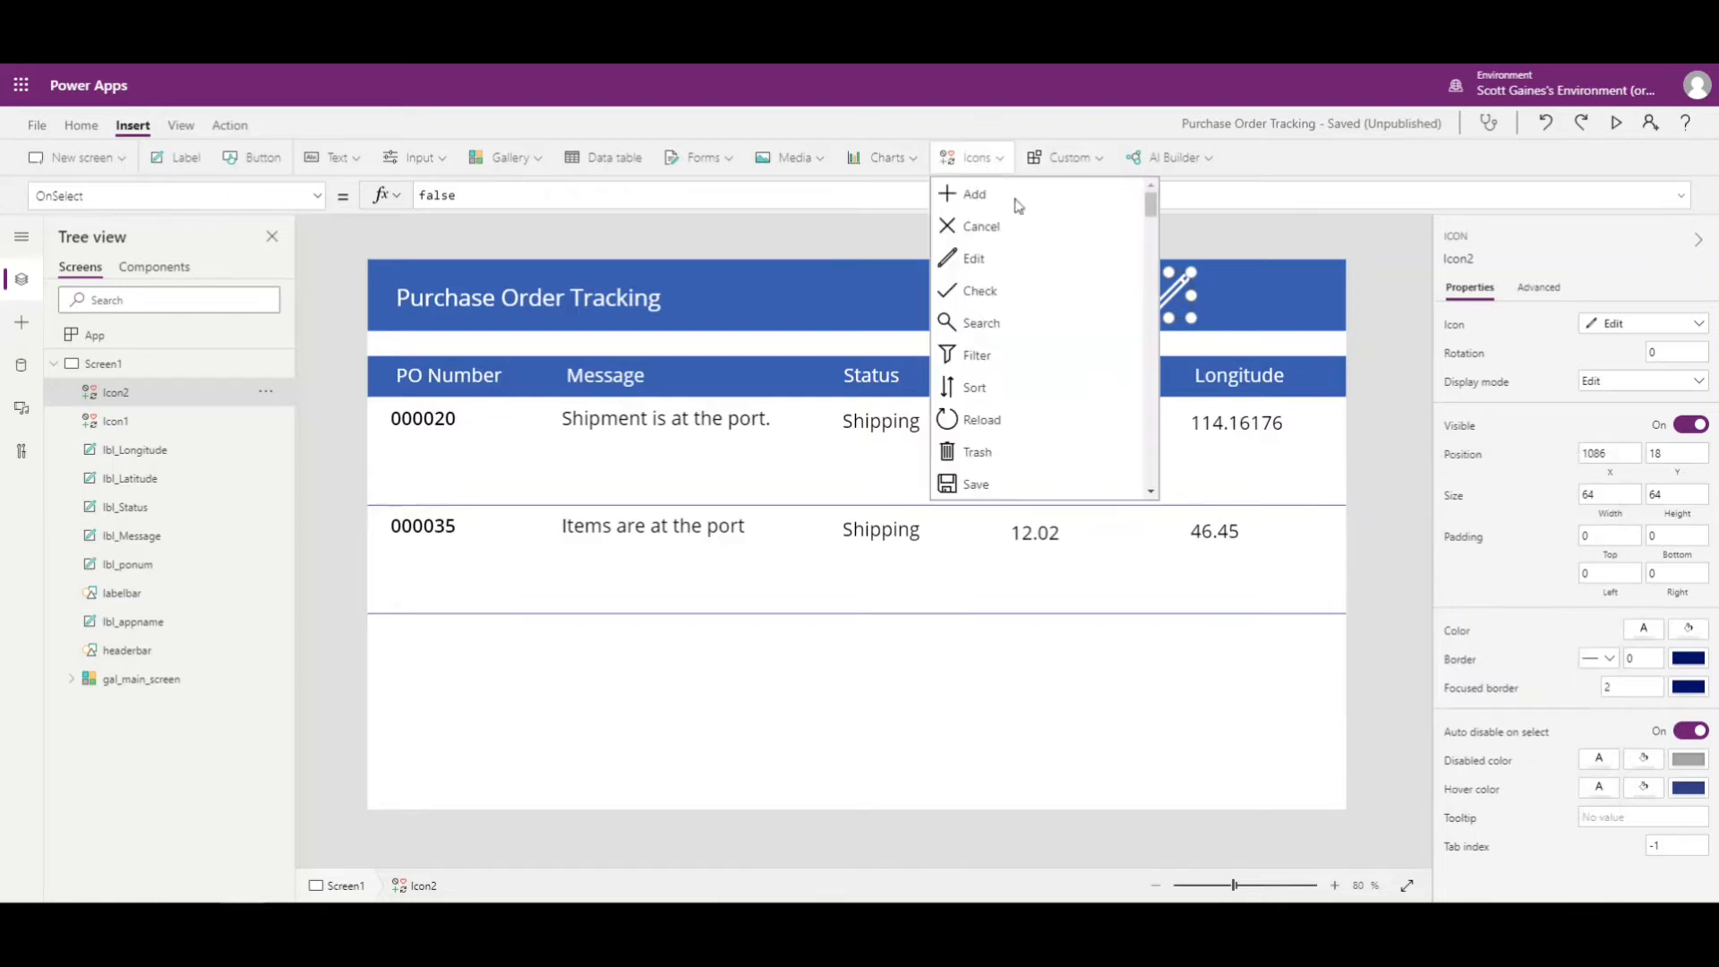
pyautogui.click(971, 452)
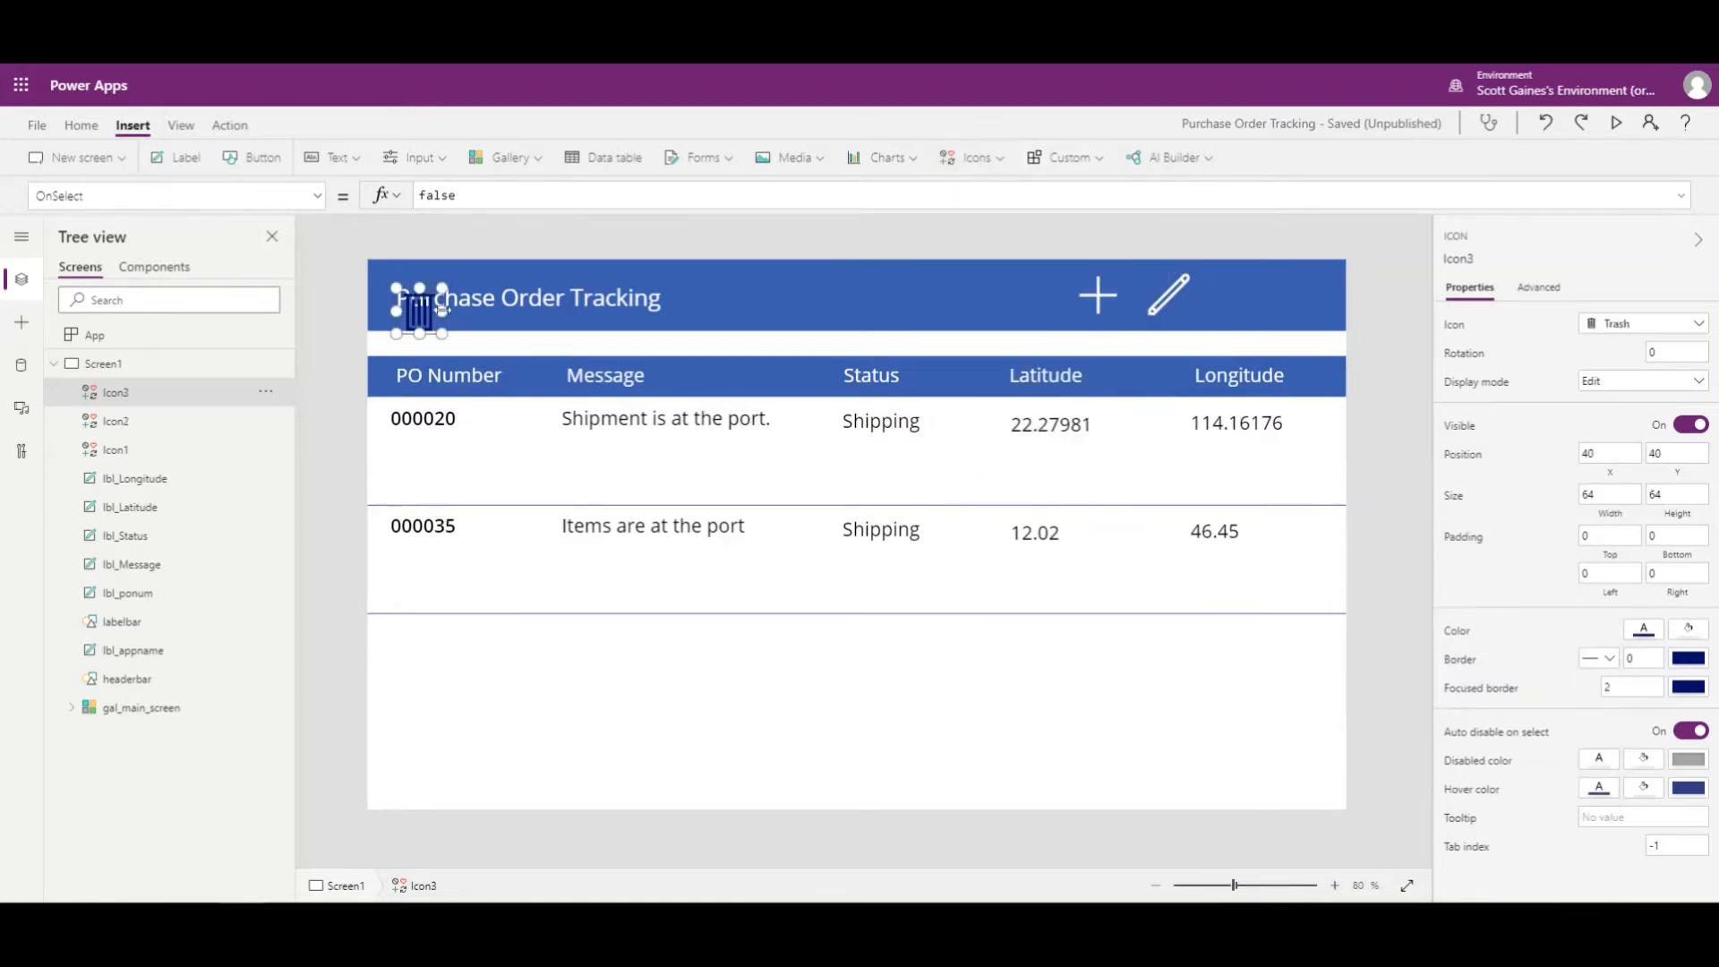
pyautogui.moveTo(416, 309); pyautogui.dragTo(1265, 297)
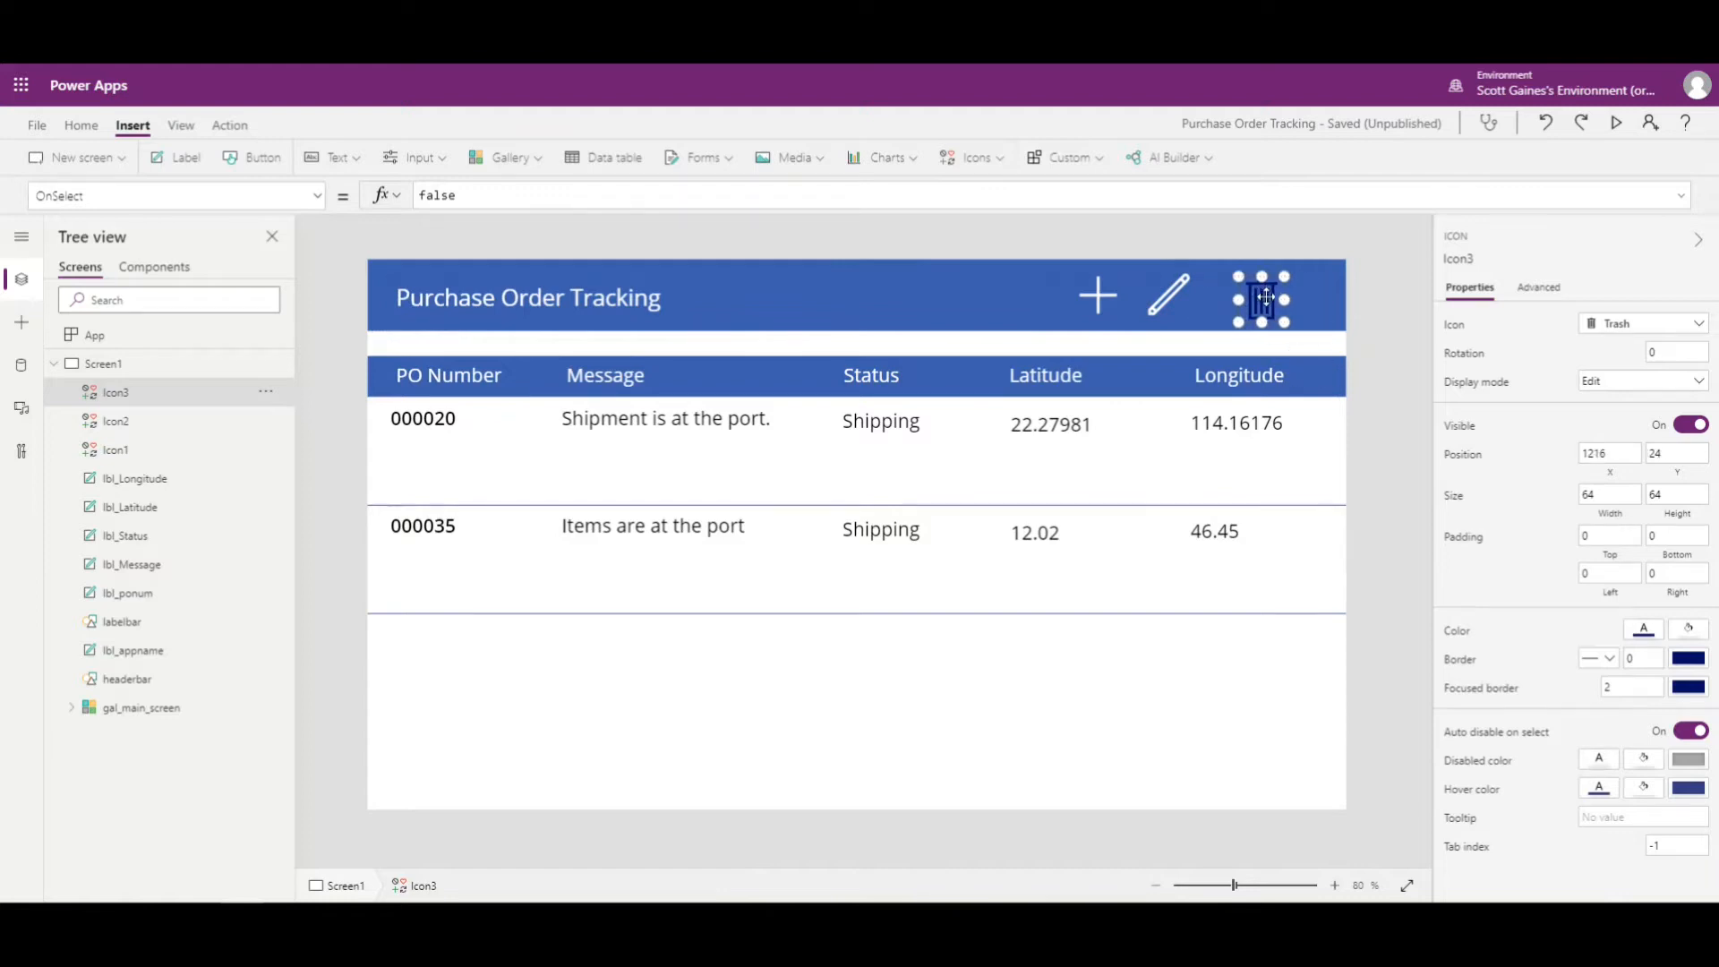
pyautogui.click(1648, 628)
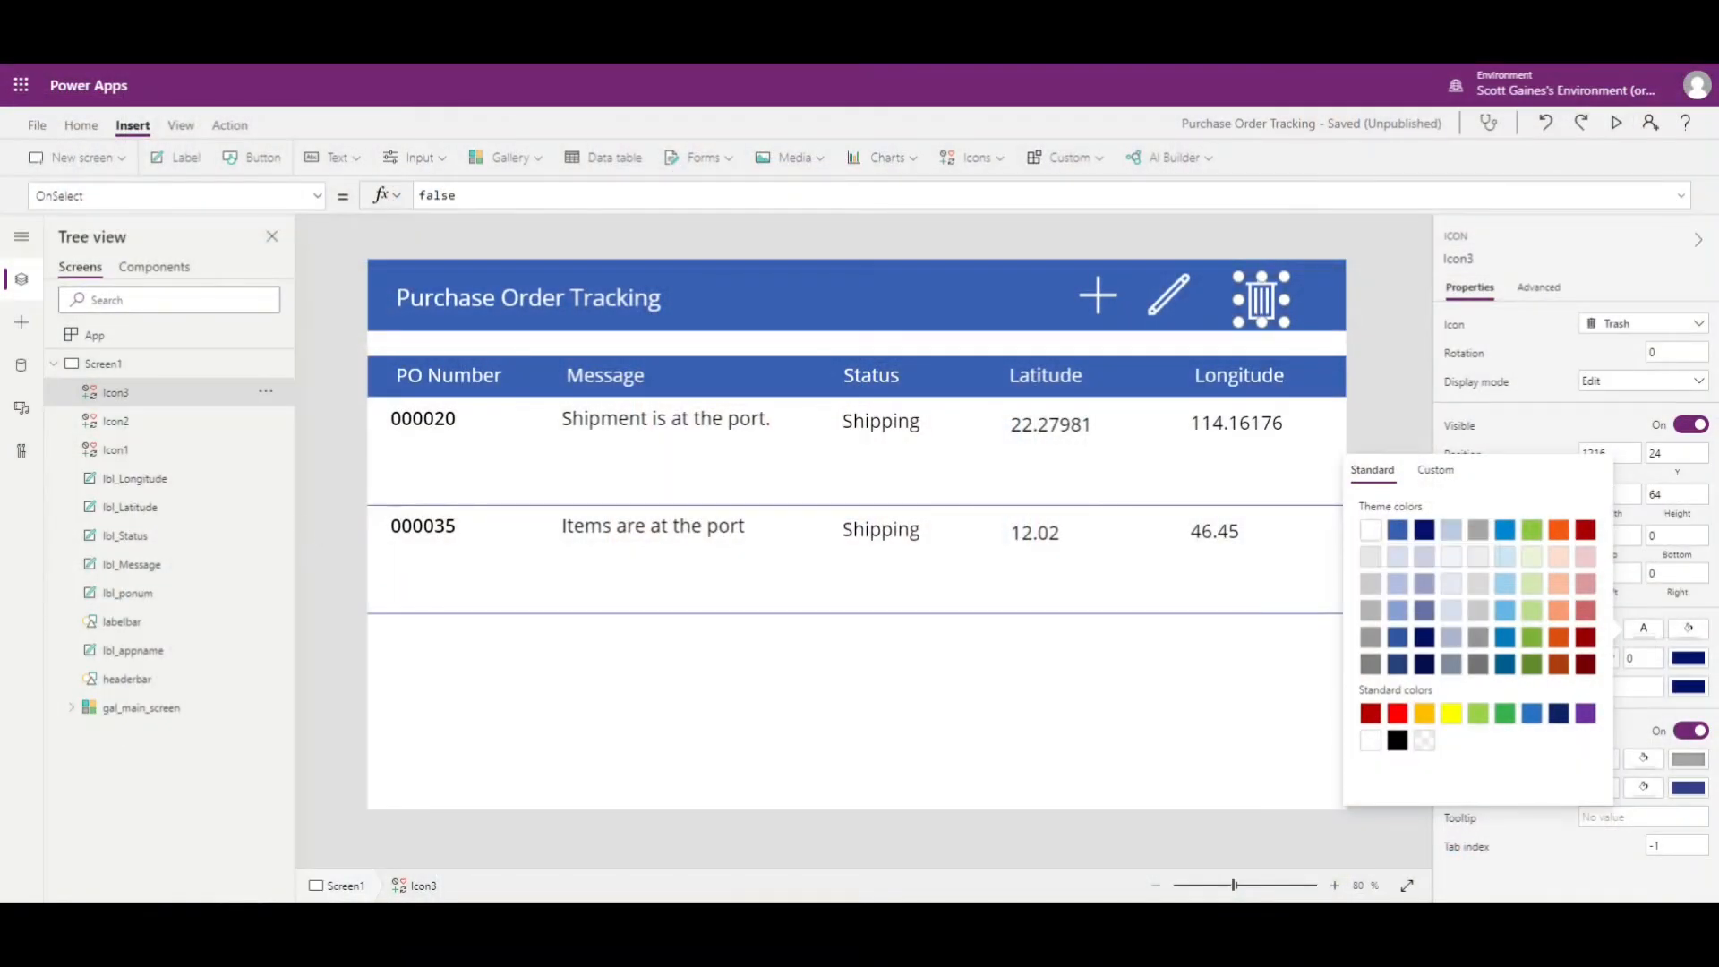
# Collapse Screen1, then add a blank screen and rename it AddTracking.
pyautogui.click(54, 364)
pyautogui.click(54, 364)
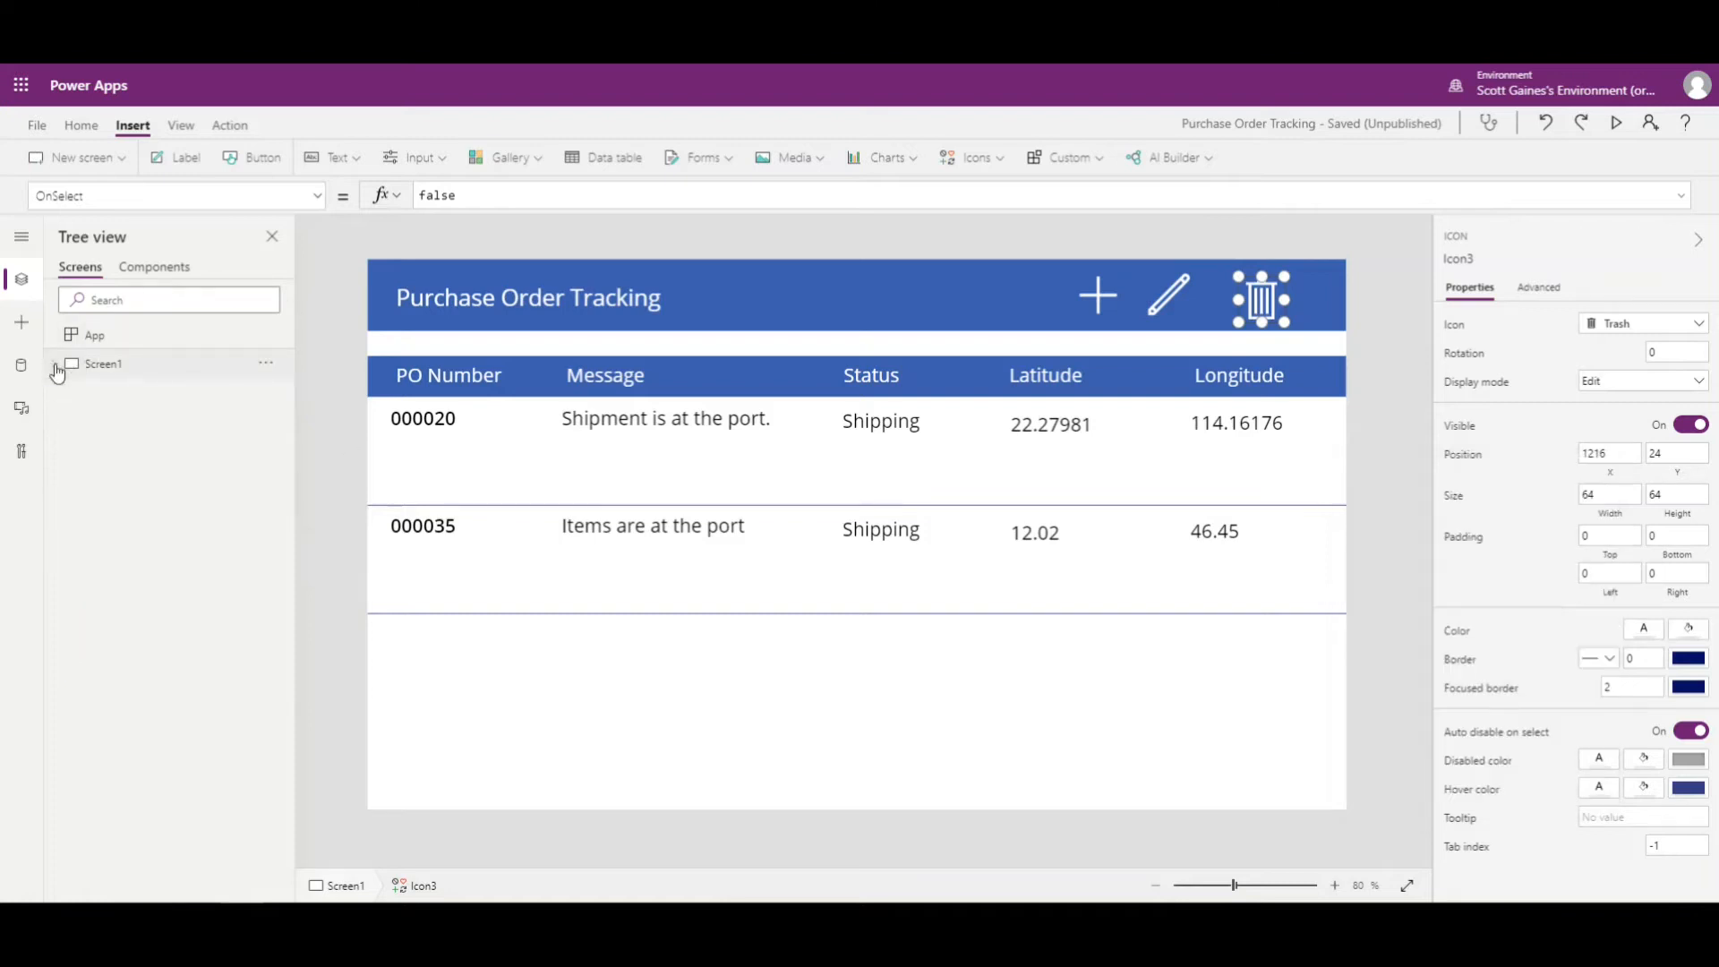
pyautogui.click(129, 170)
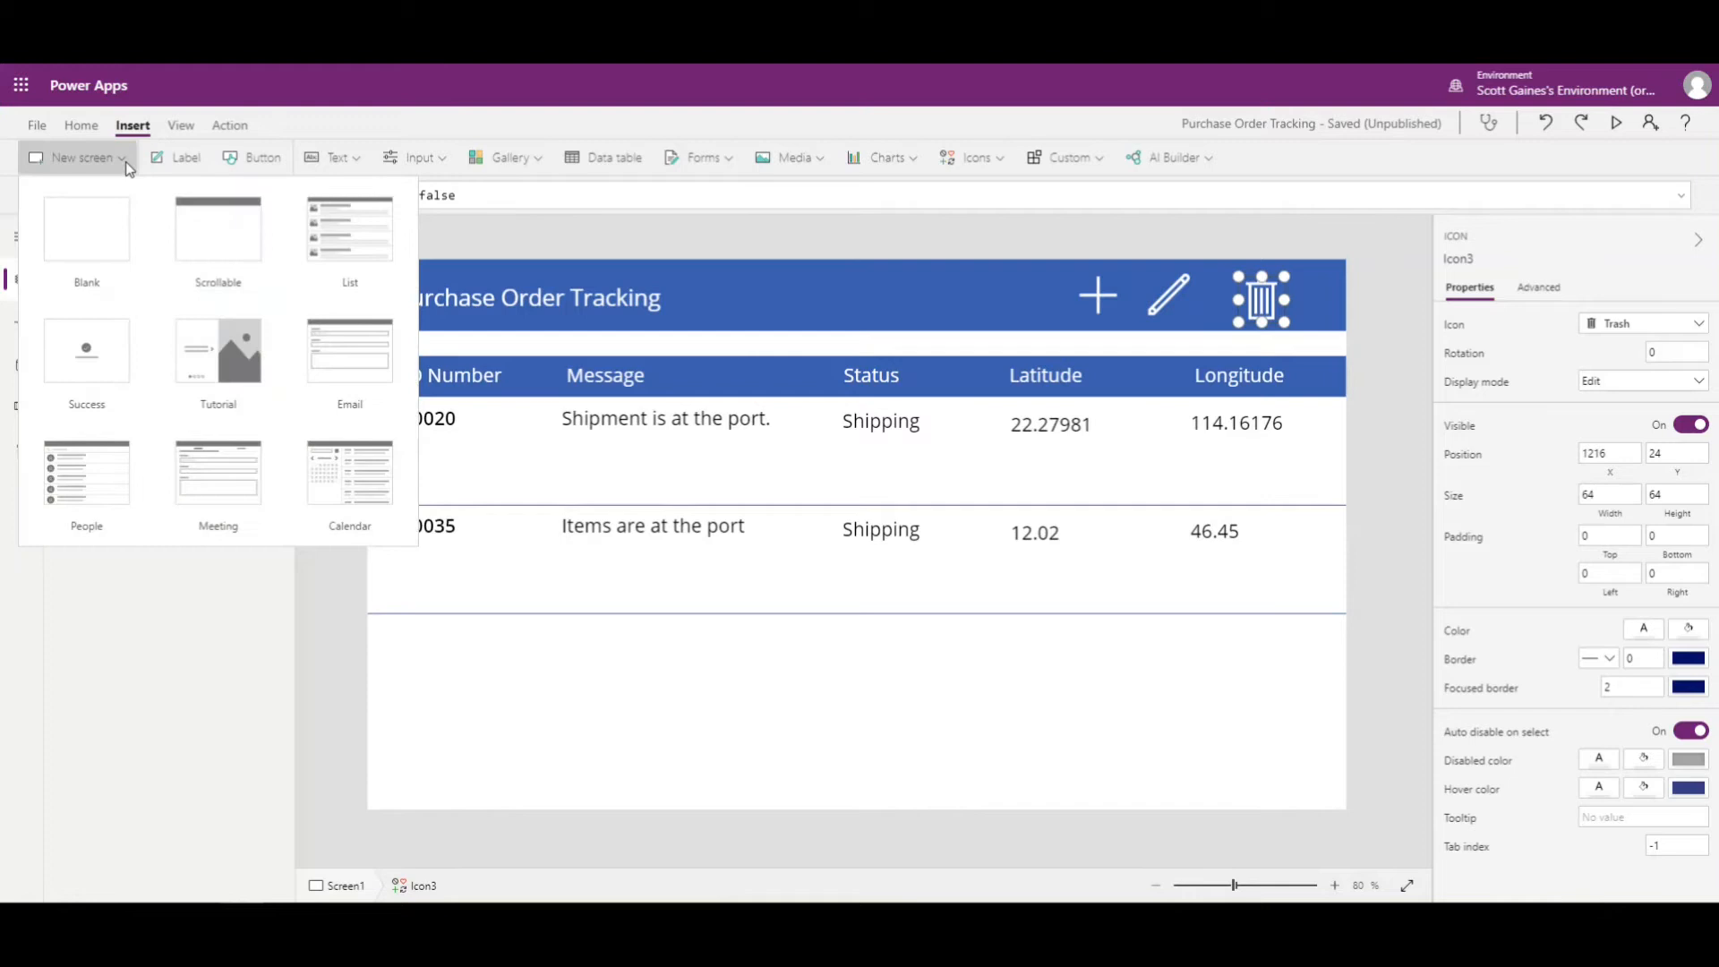
pyautogui.click(99, 233)
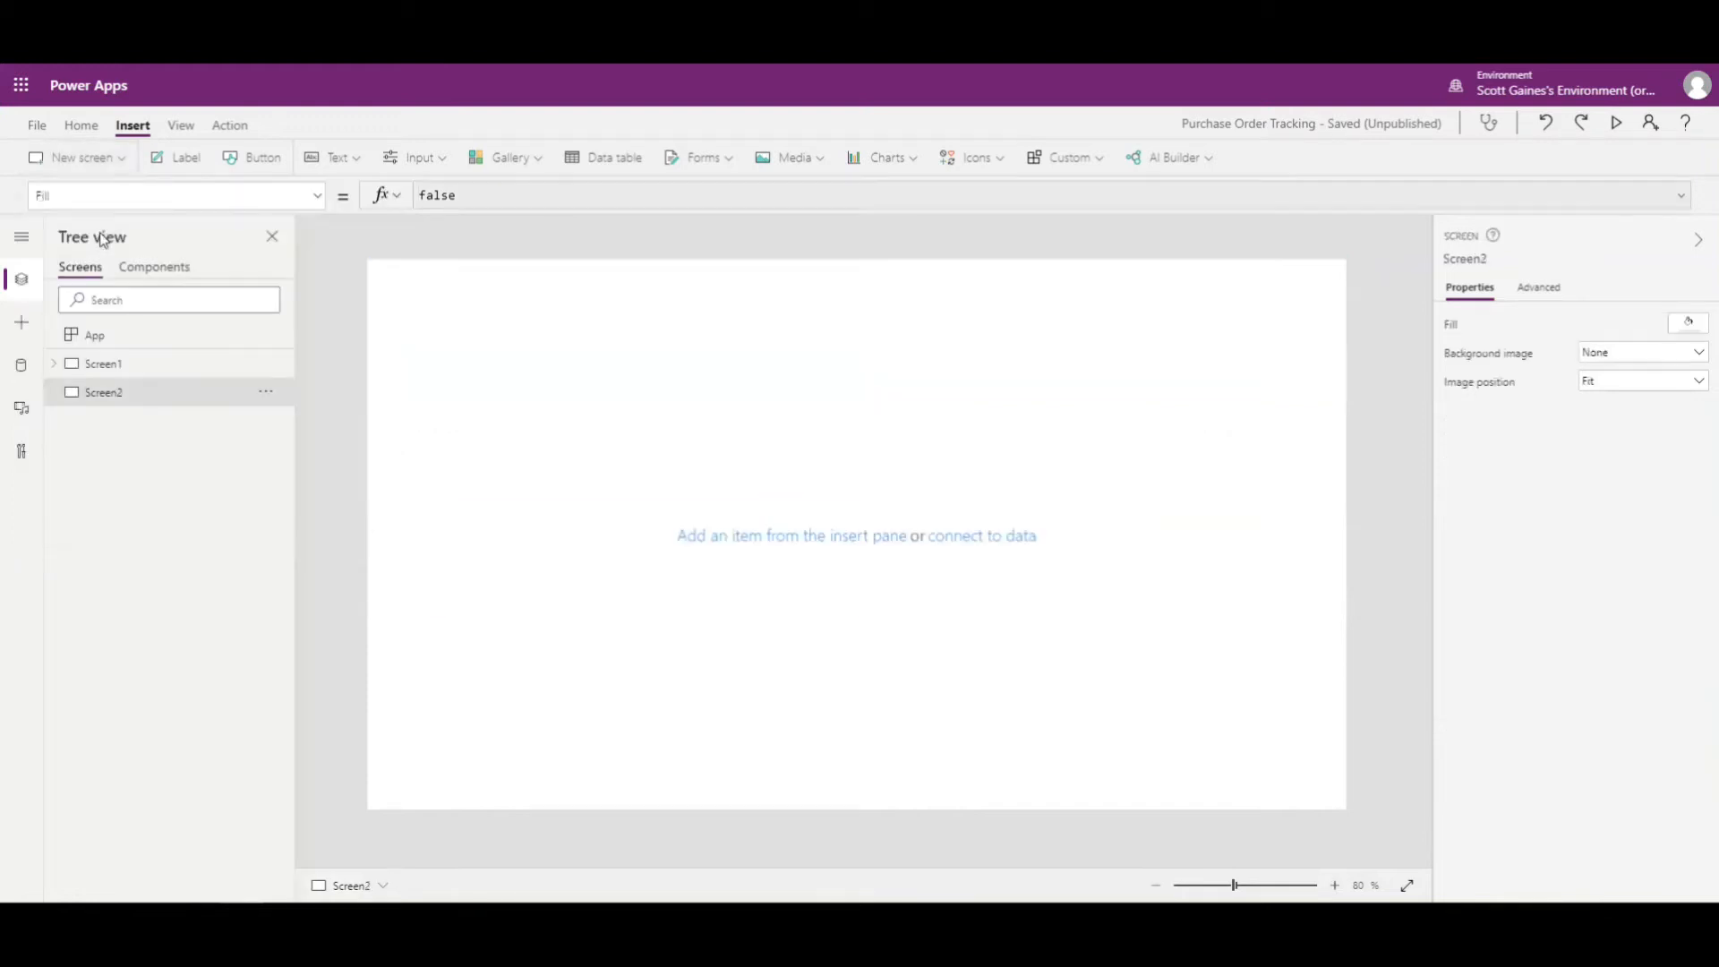
pyautogui.rightClick(106, 394)
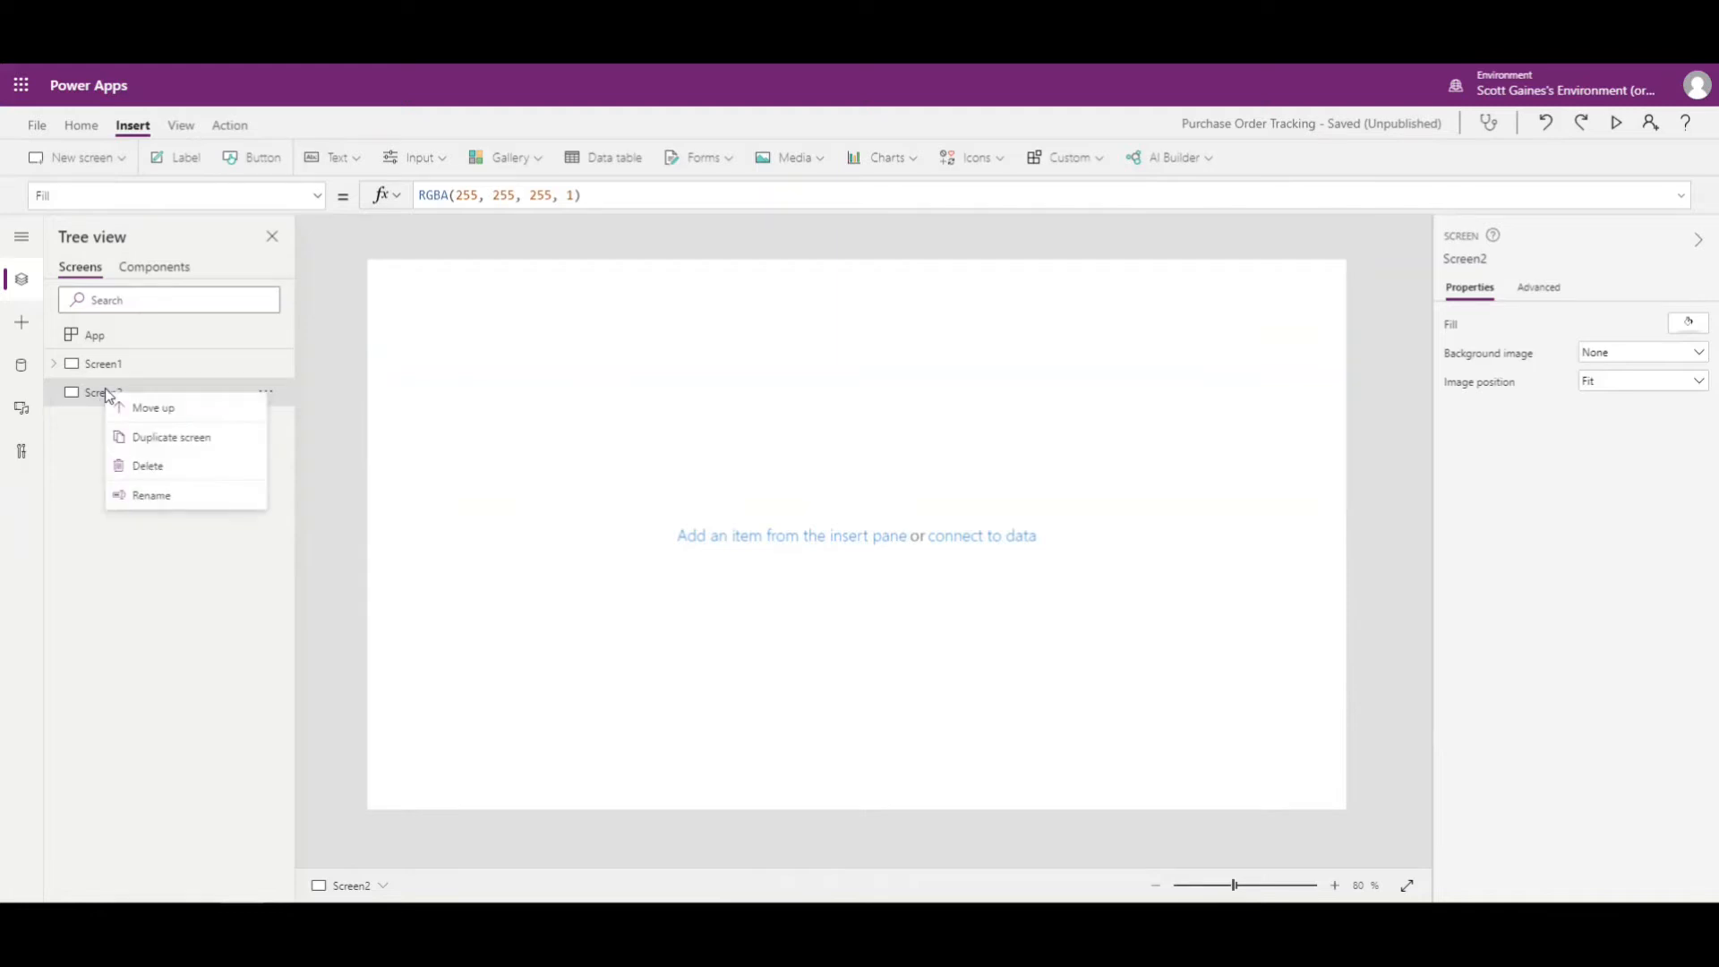
pyautogui.click(150, 496)
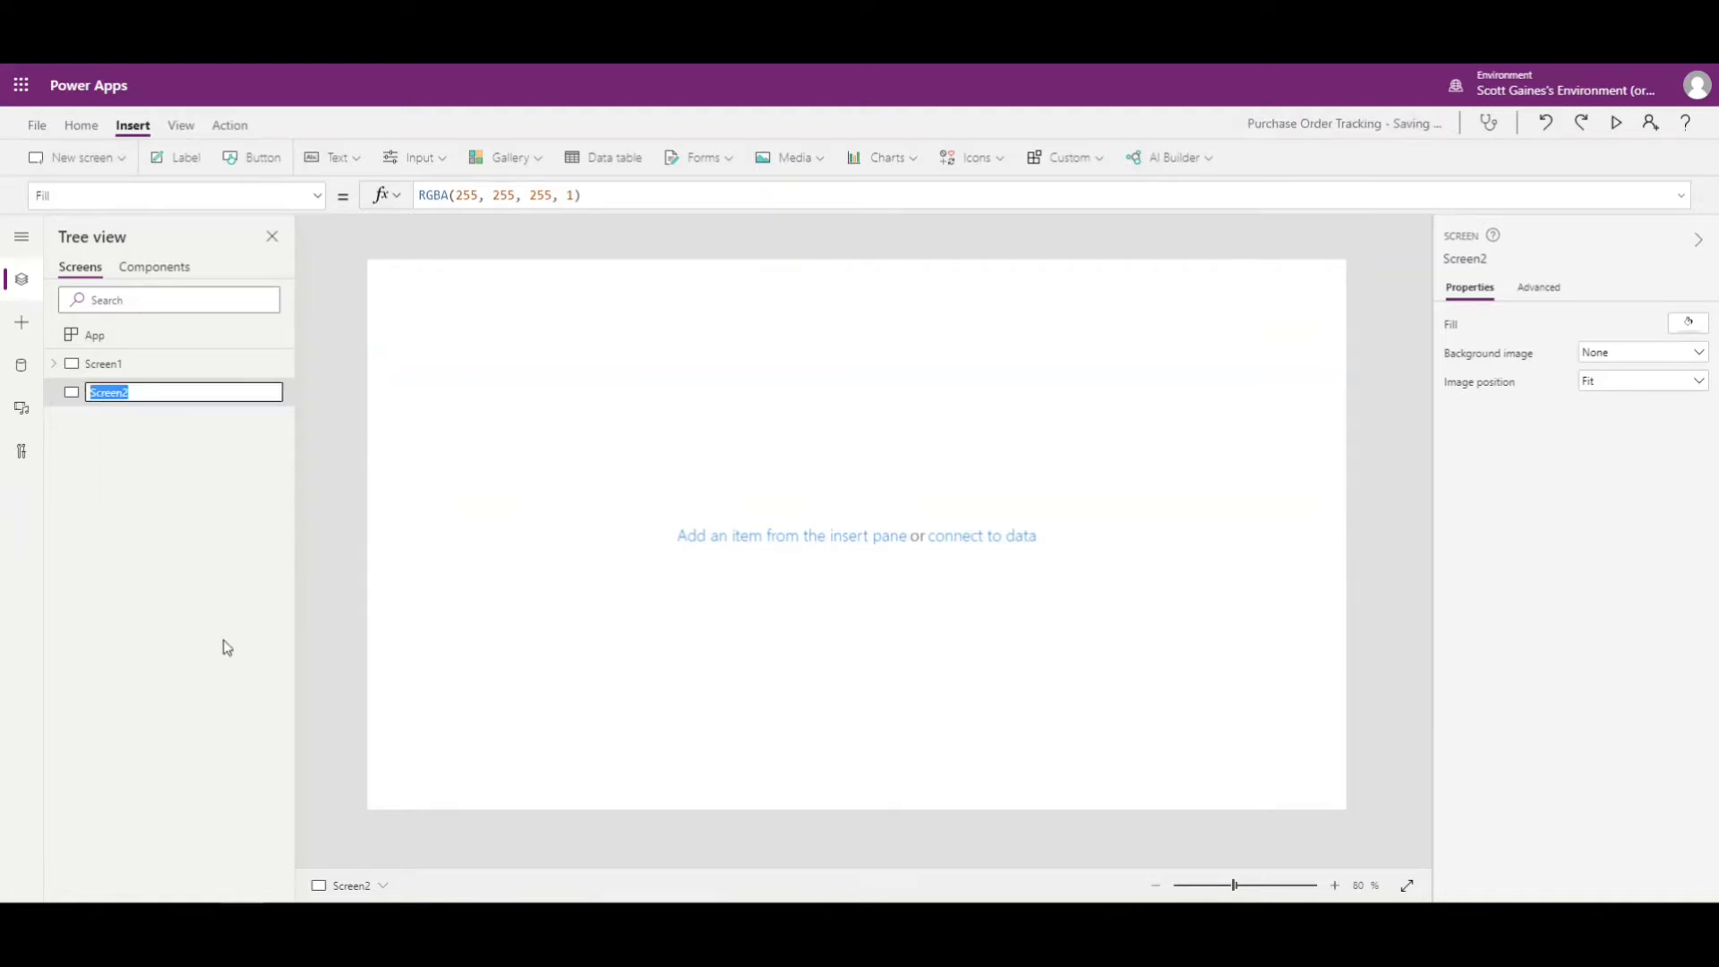
pyautogui.write('AddTracking')
pyautogui.press('Return')
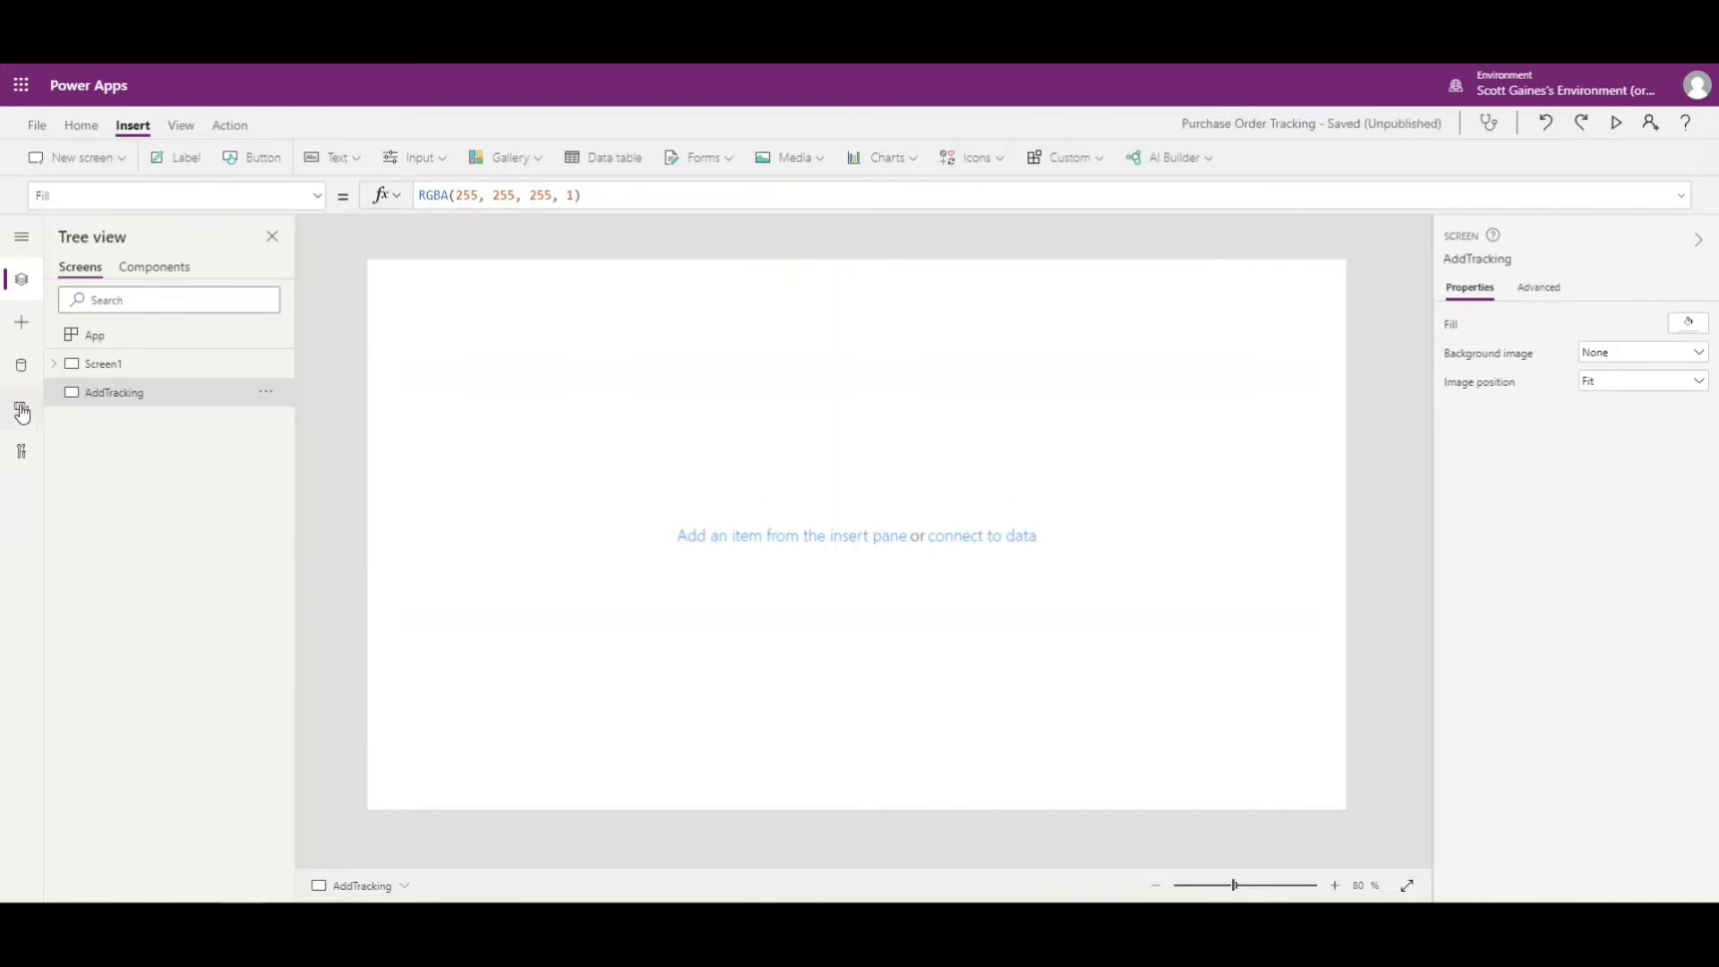
# Insert a rectangle on the AddTracking screen as a full-width header bar at X 0, Y 0, 1366 wide and 100 high.
pyautogui.click(21, 327)
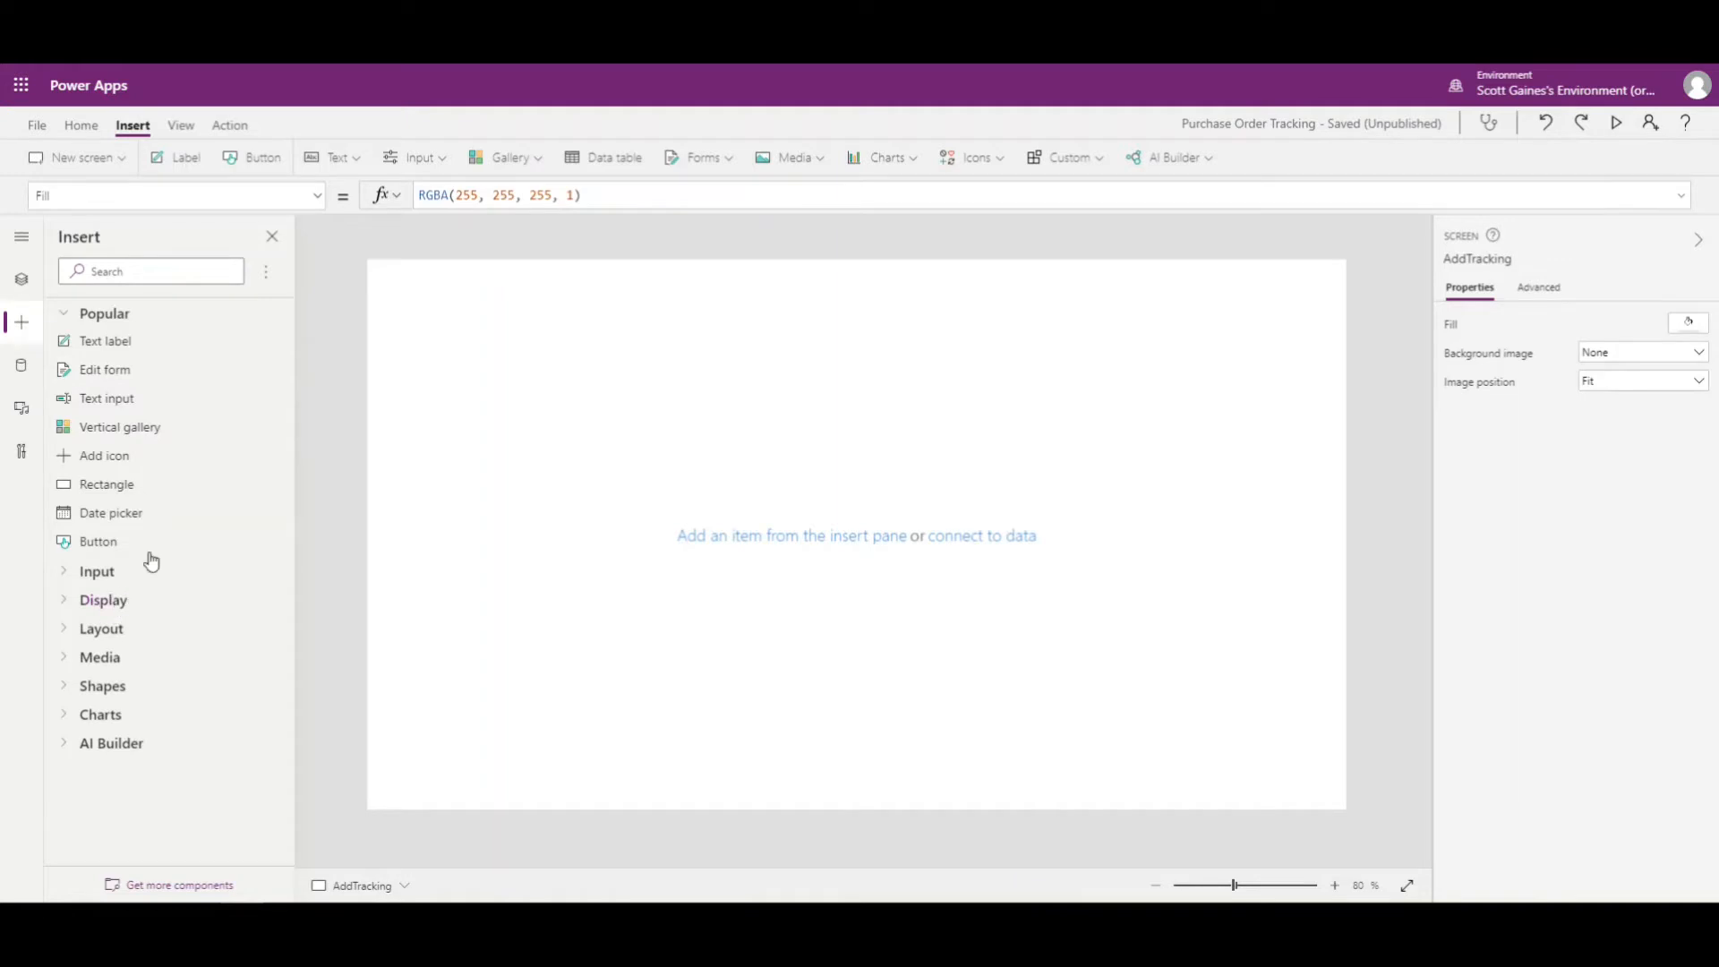
pyautogui.click(89, 485)
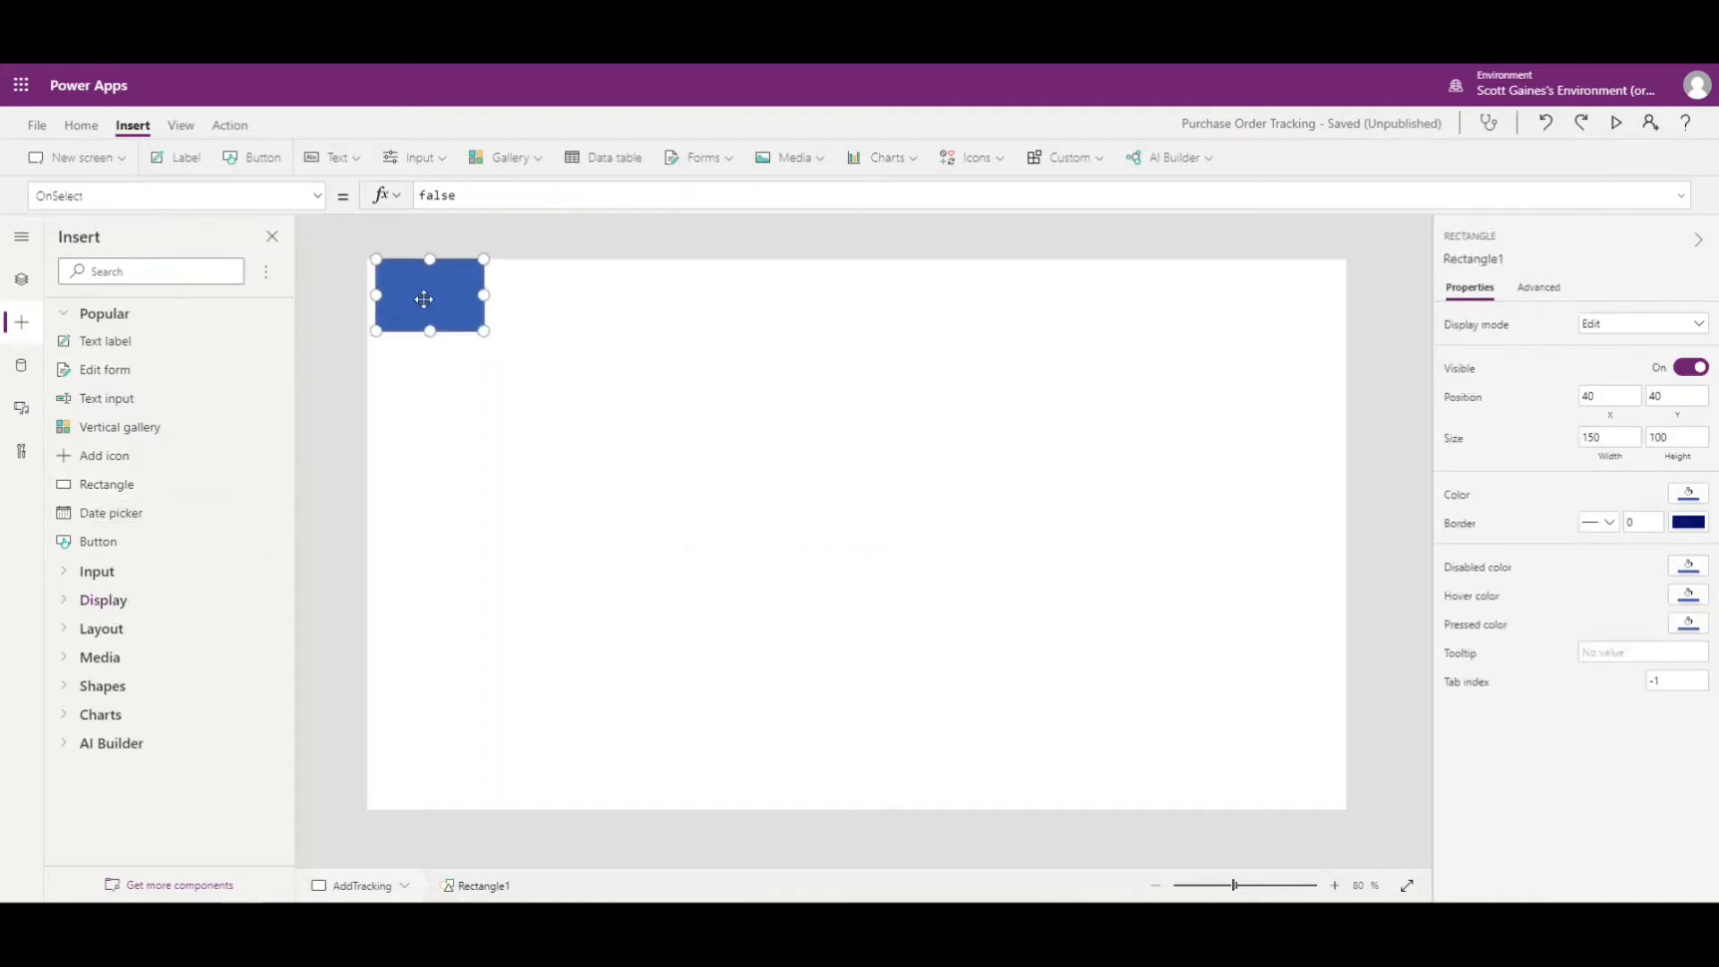
pyautogui.moveTo(424, 299); pyautogui.dragTo(1388, 334)
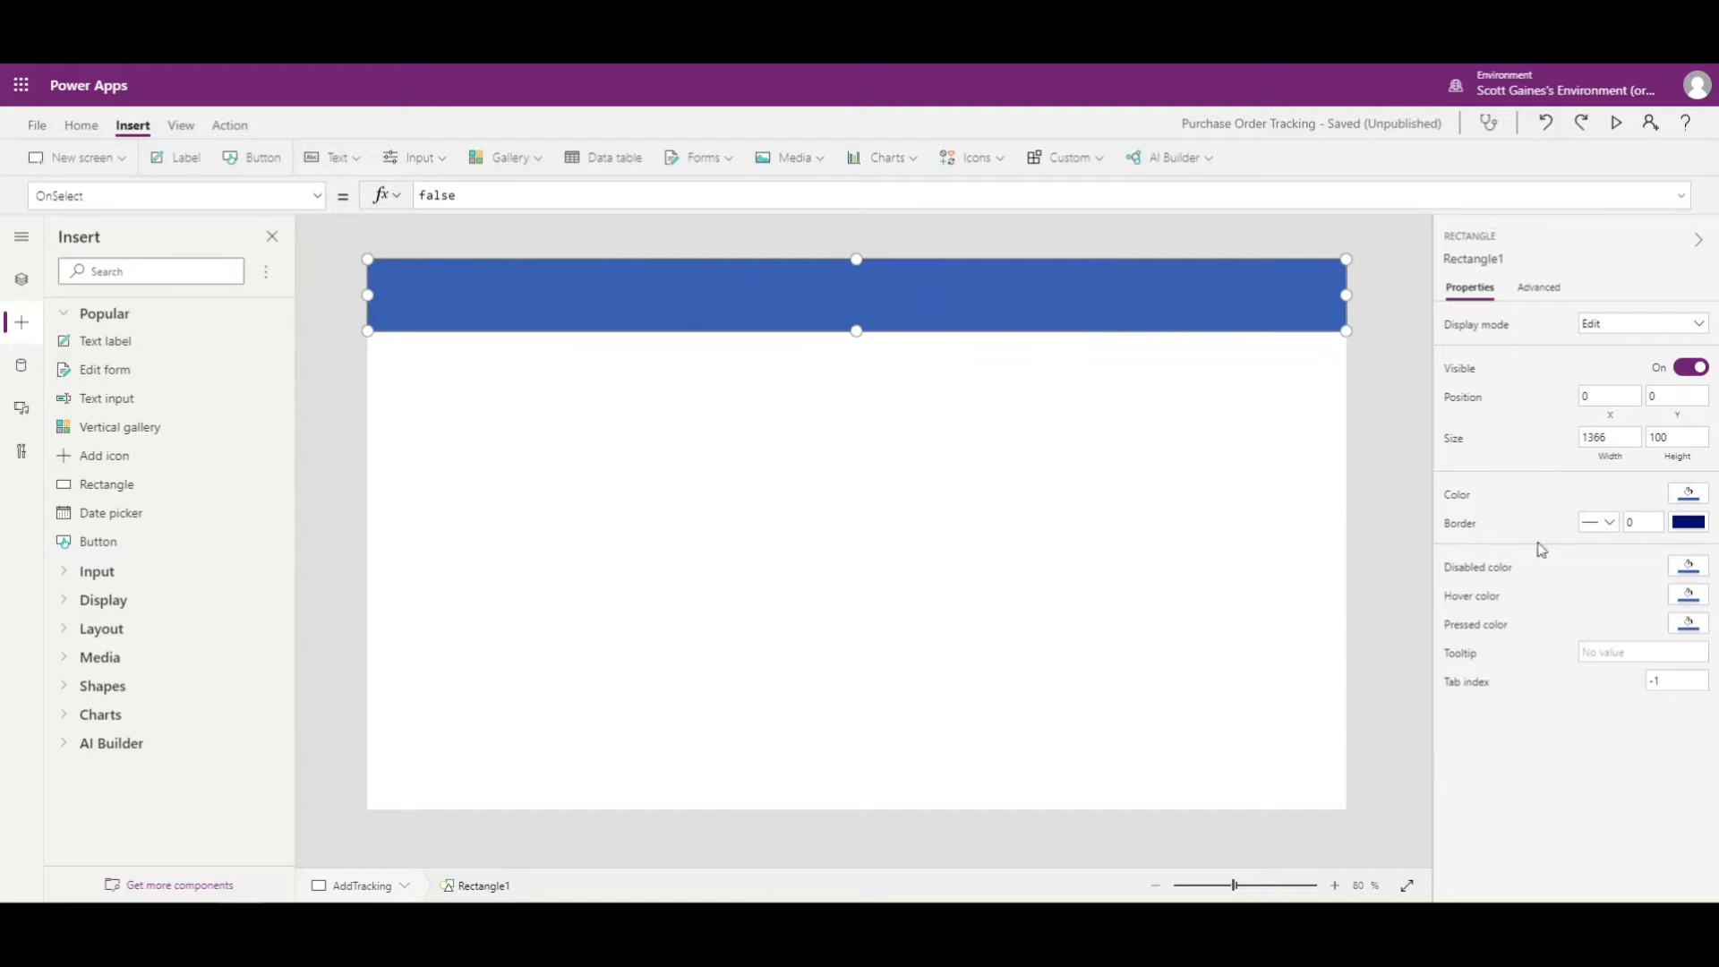
# Add a text label to the header bar at about X 36, Y 30 with the text "Add/Edit Tracking".
pyautogui.click(192, 159)
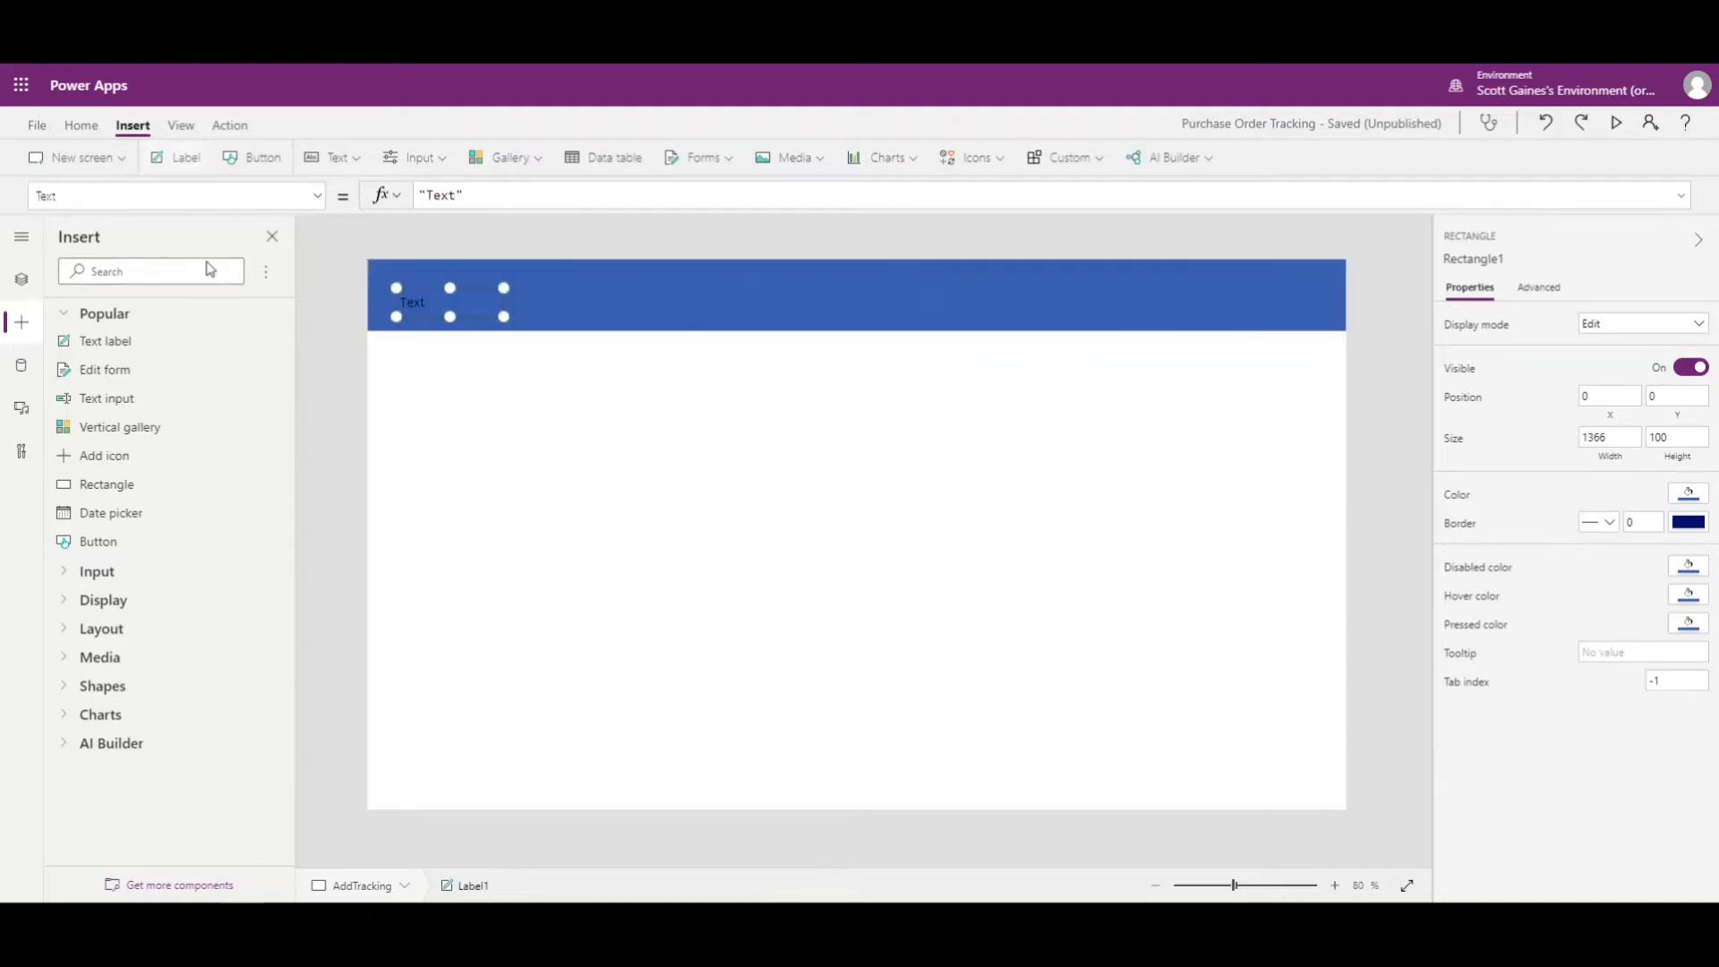
pyautogui.moveTo(437, 301); pyautogui.dragTo(435, 294)
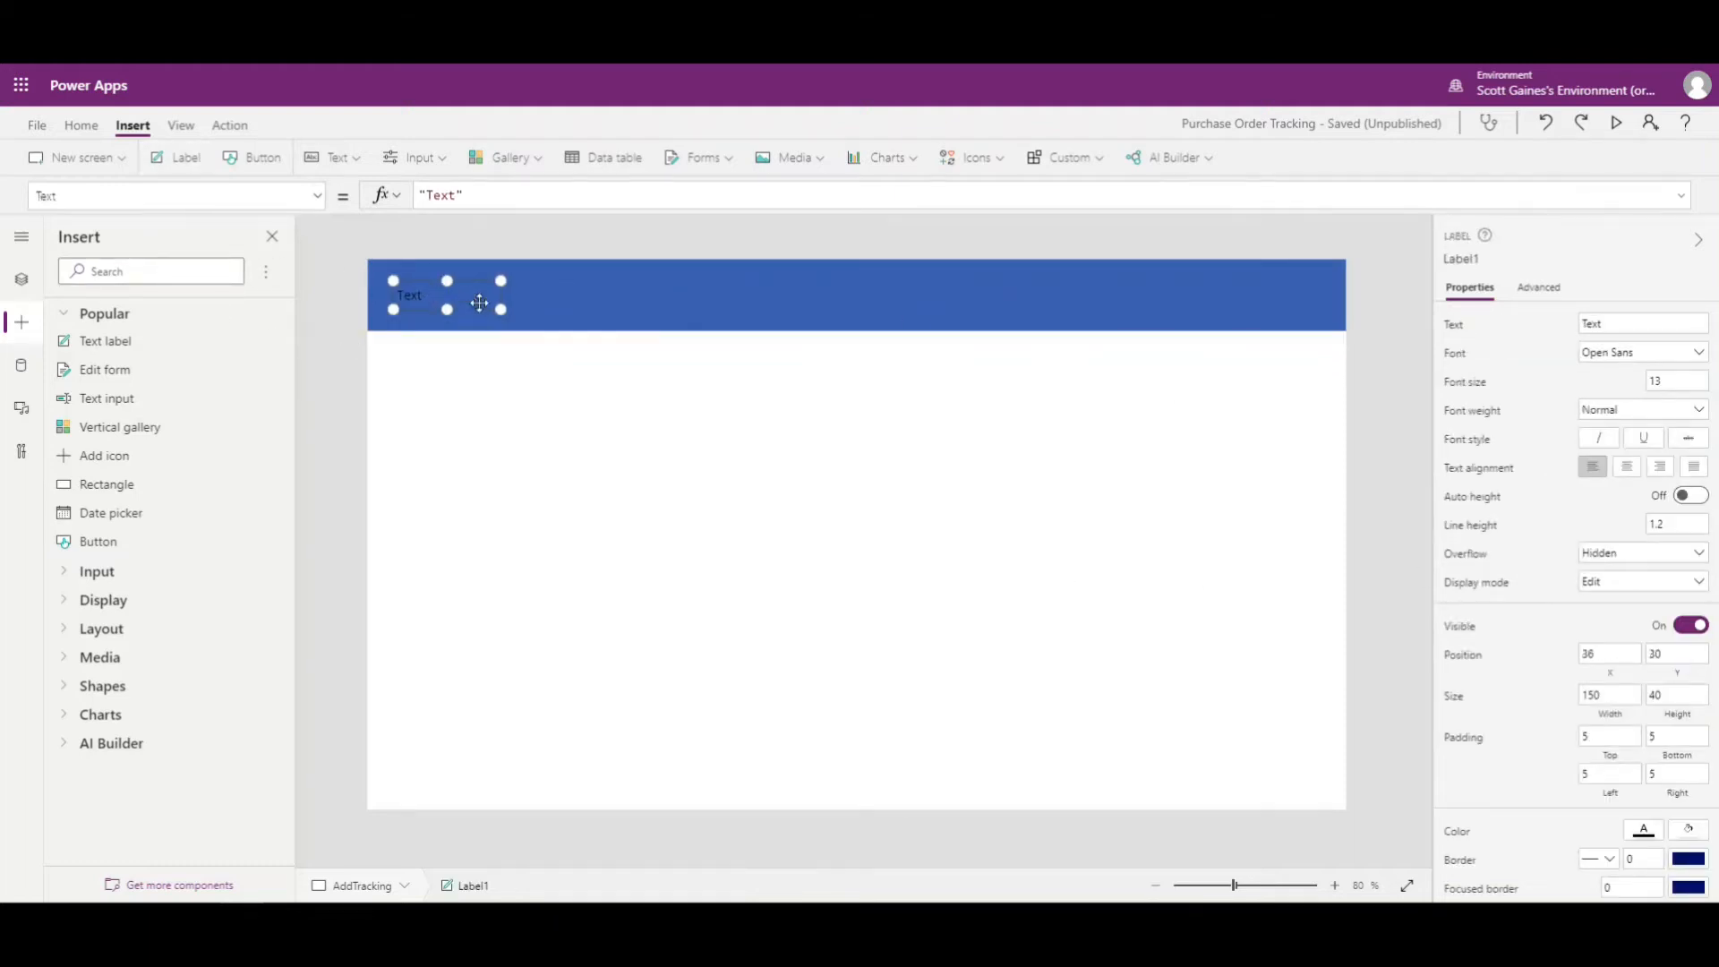
pyautogui.click(1610, 327)
pyautogui.write('Add/Edit Tracking')
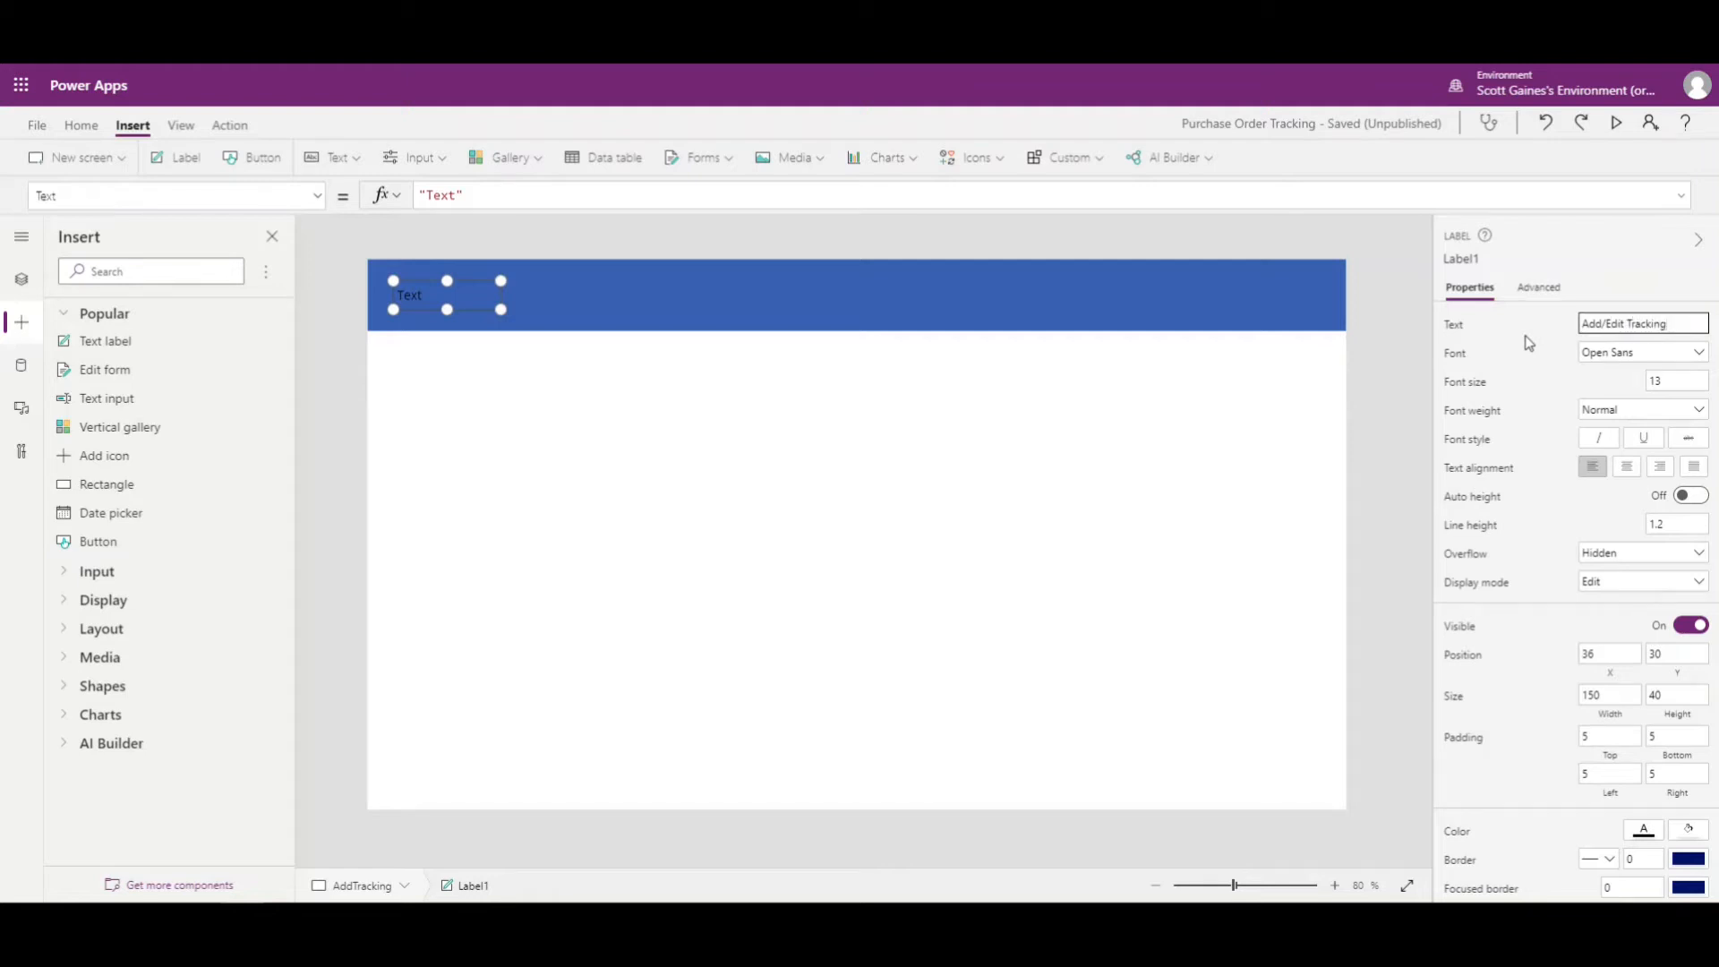
pyautogui.press('Tab')
pyautogui.click(455, 308)
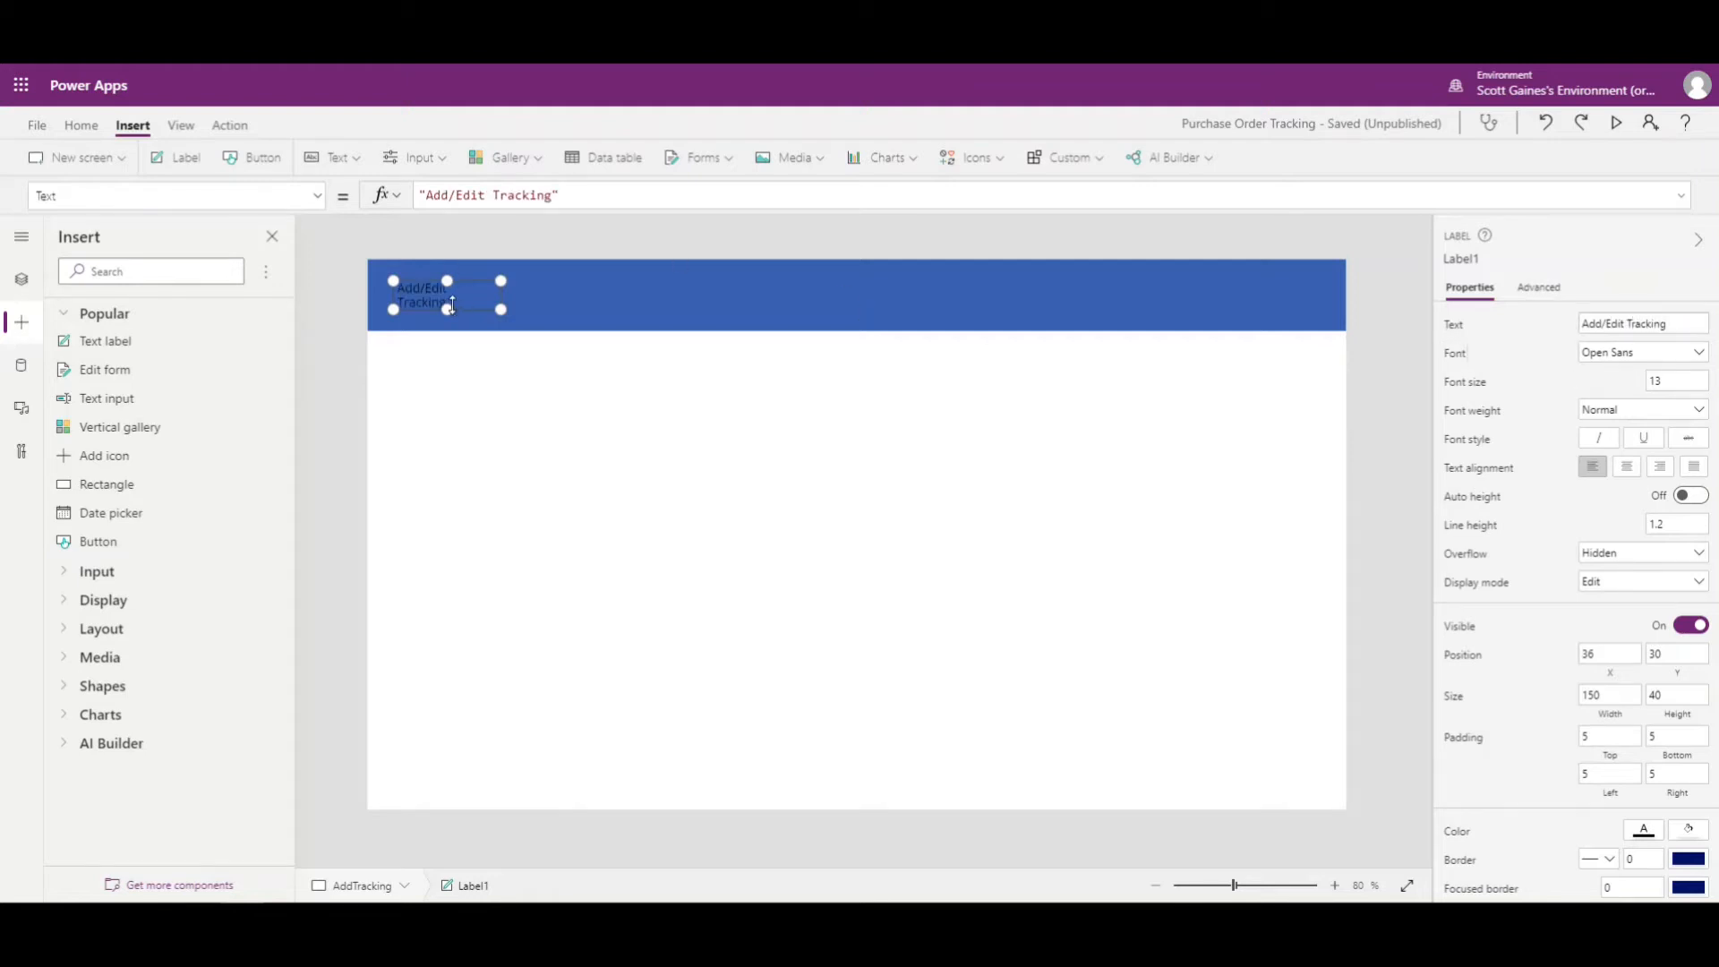
# Set the Add/Edit Tracking label's font size to 24 and its text colour to white.
pyautogui.click(1655, 381)
pyautogui.write('24')
pyautogui.click(1644, 830)
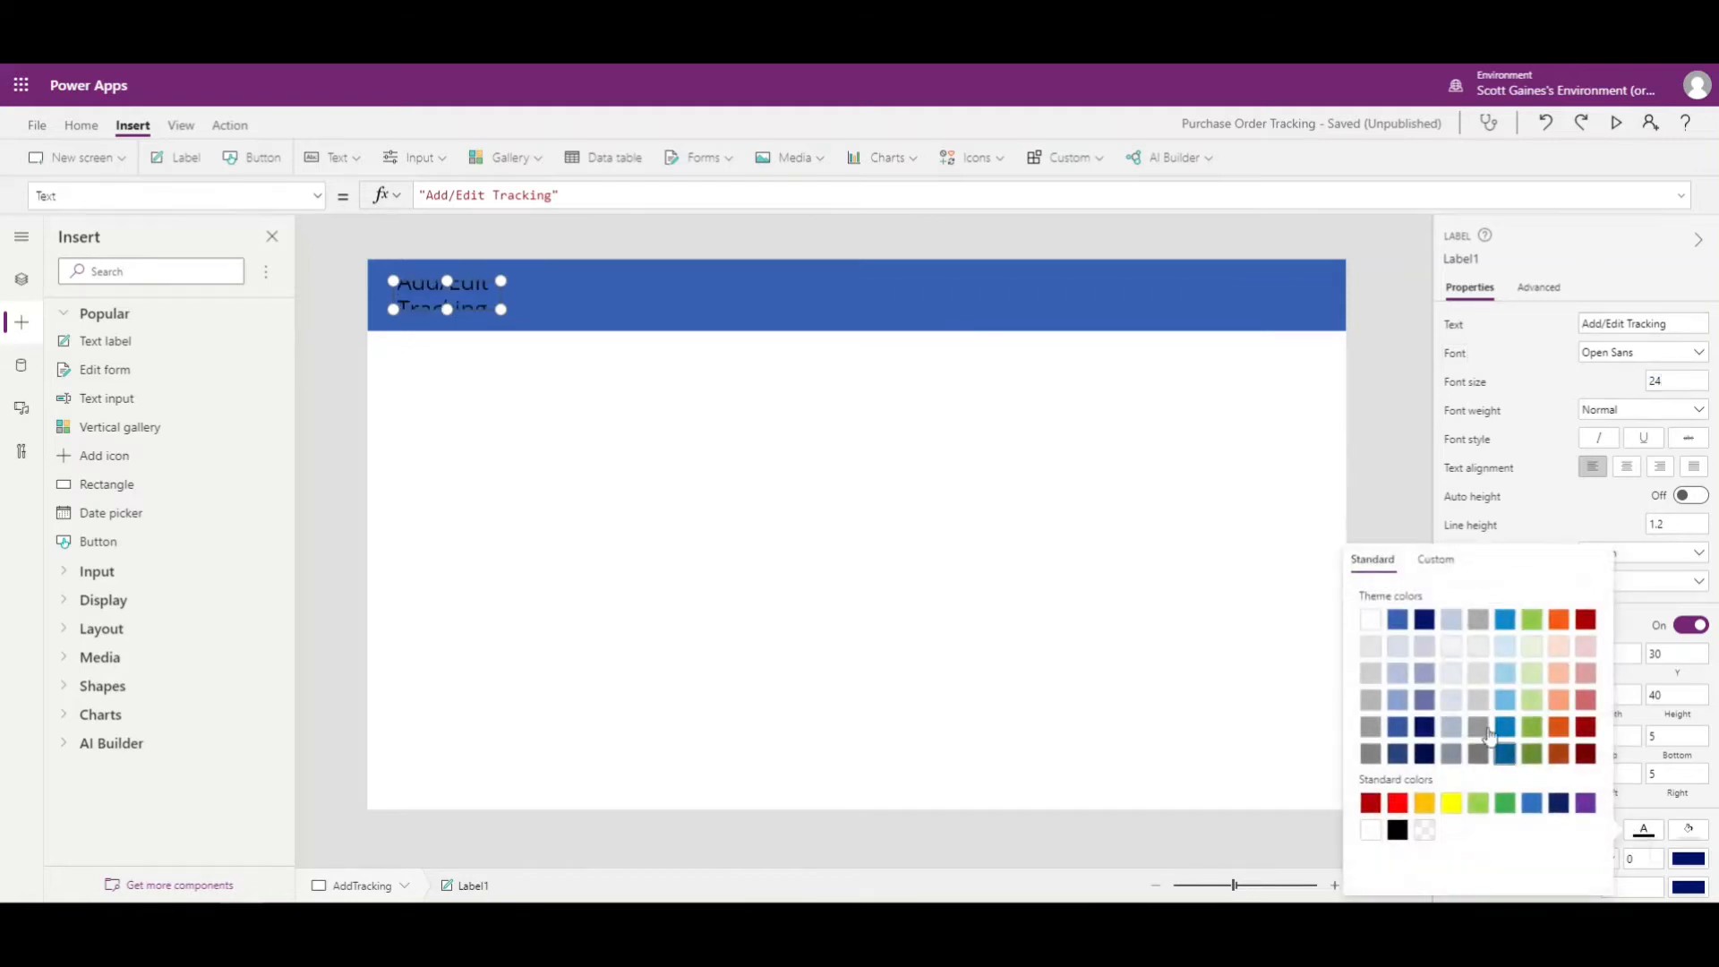
pyautogui.click(1371, 621)
# Enlarge the Add/Edit Tracking label to about 355 wide and 43 high so its title fits on one line.
pyautogui.click(549, 294)
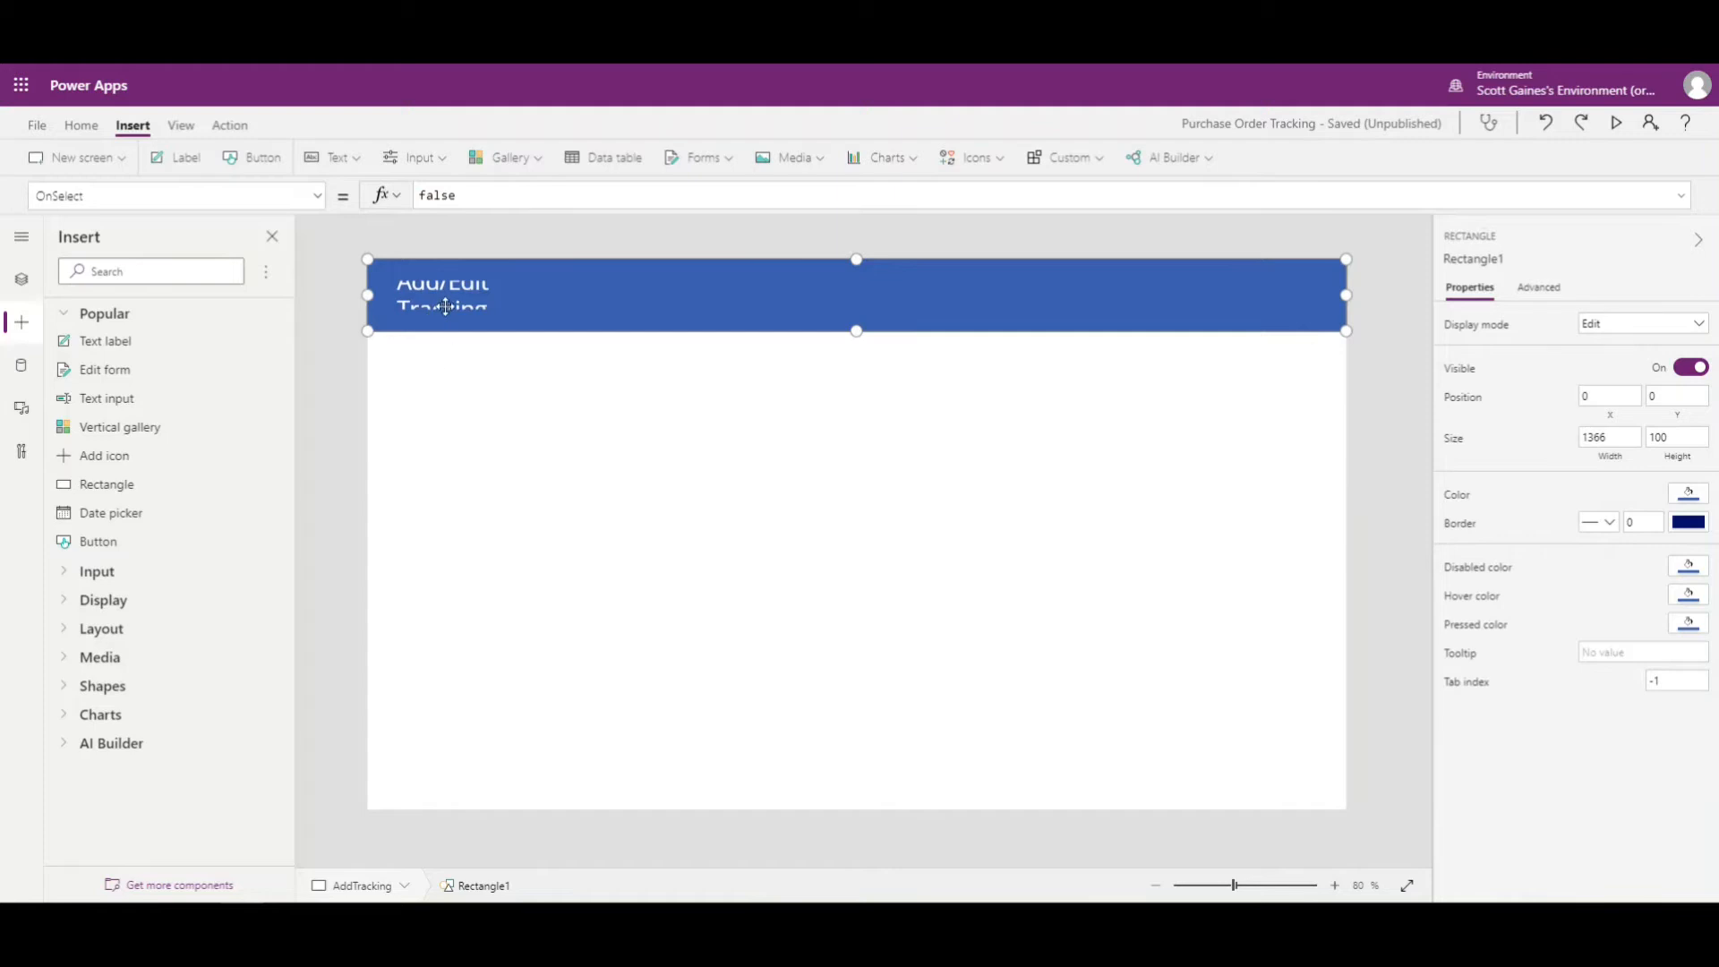
pyautogui.click(319, 260)
pyautogui.click(458, 290)
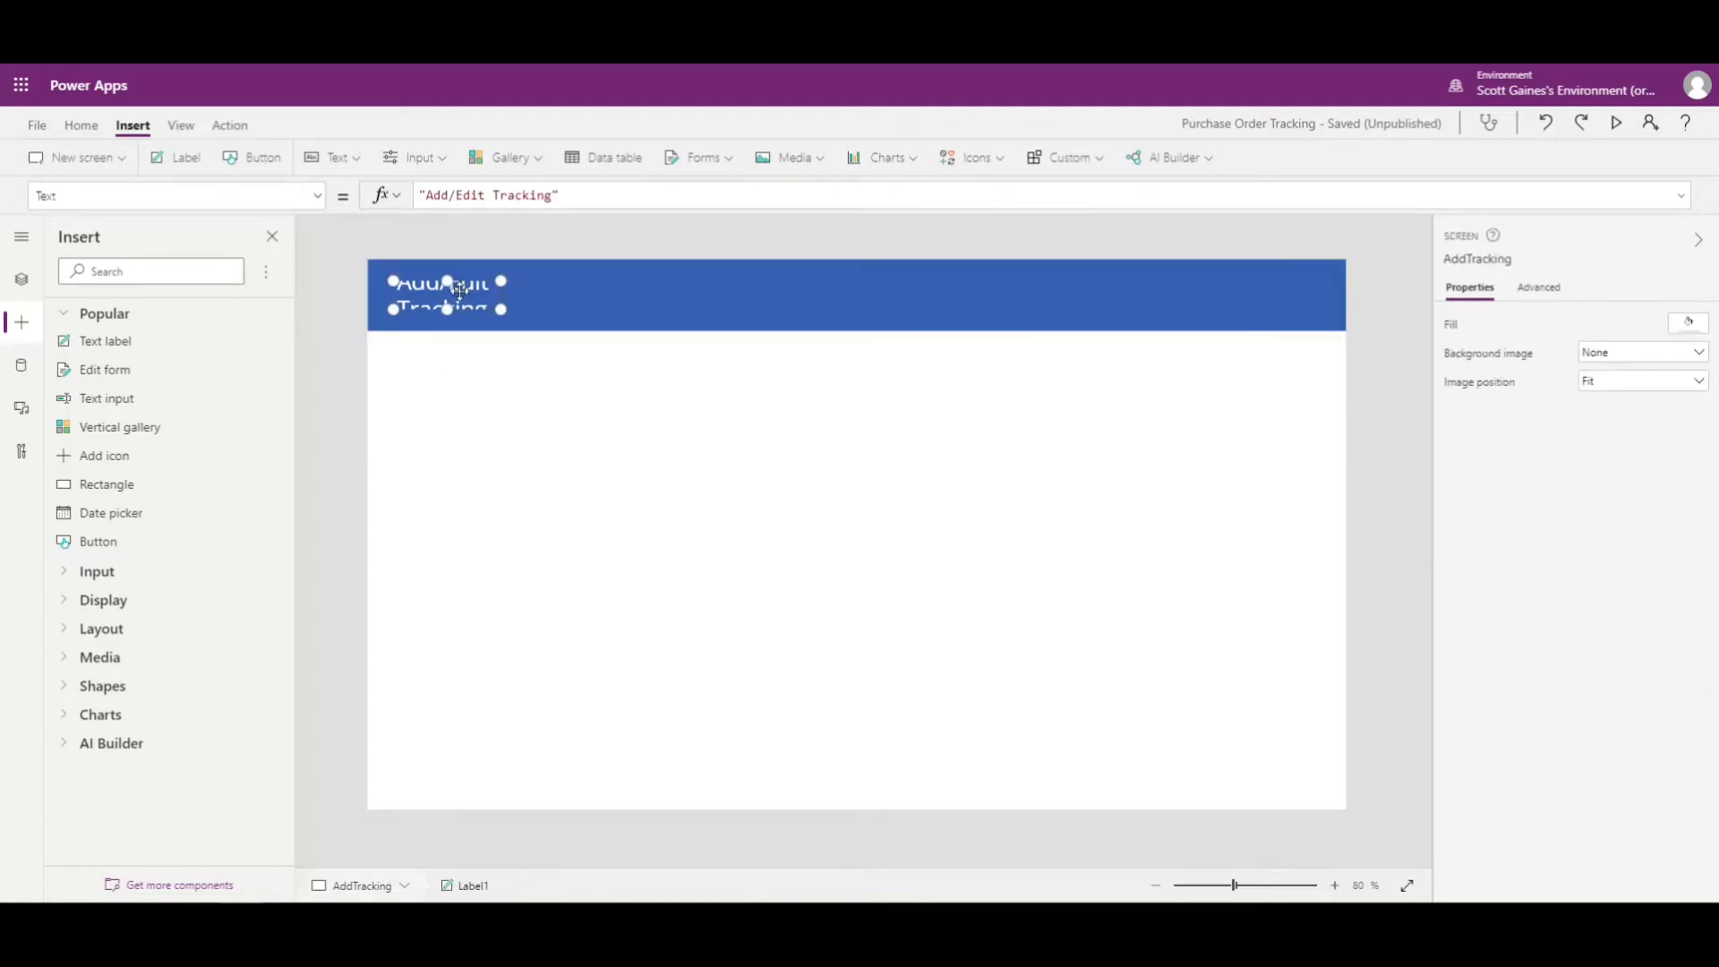
pyautogui.moveTo(538, 309); pyautogui.dragTo(646, 314)
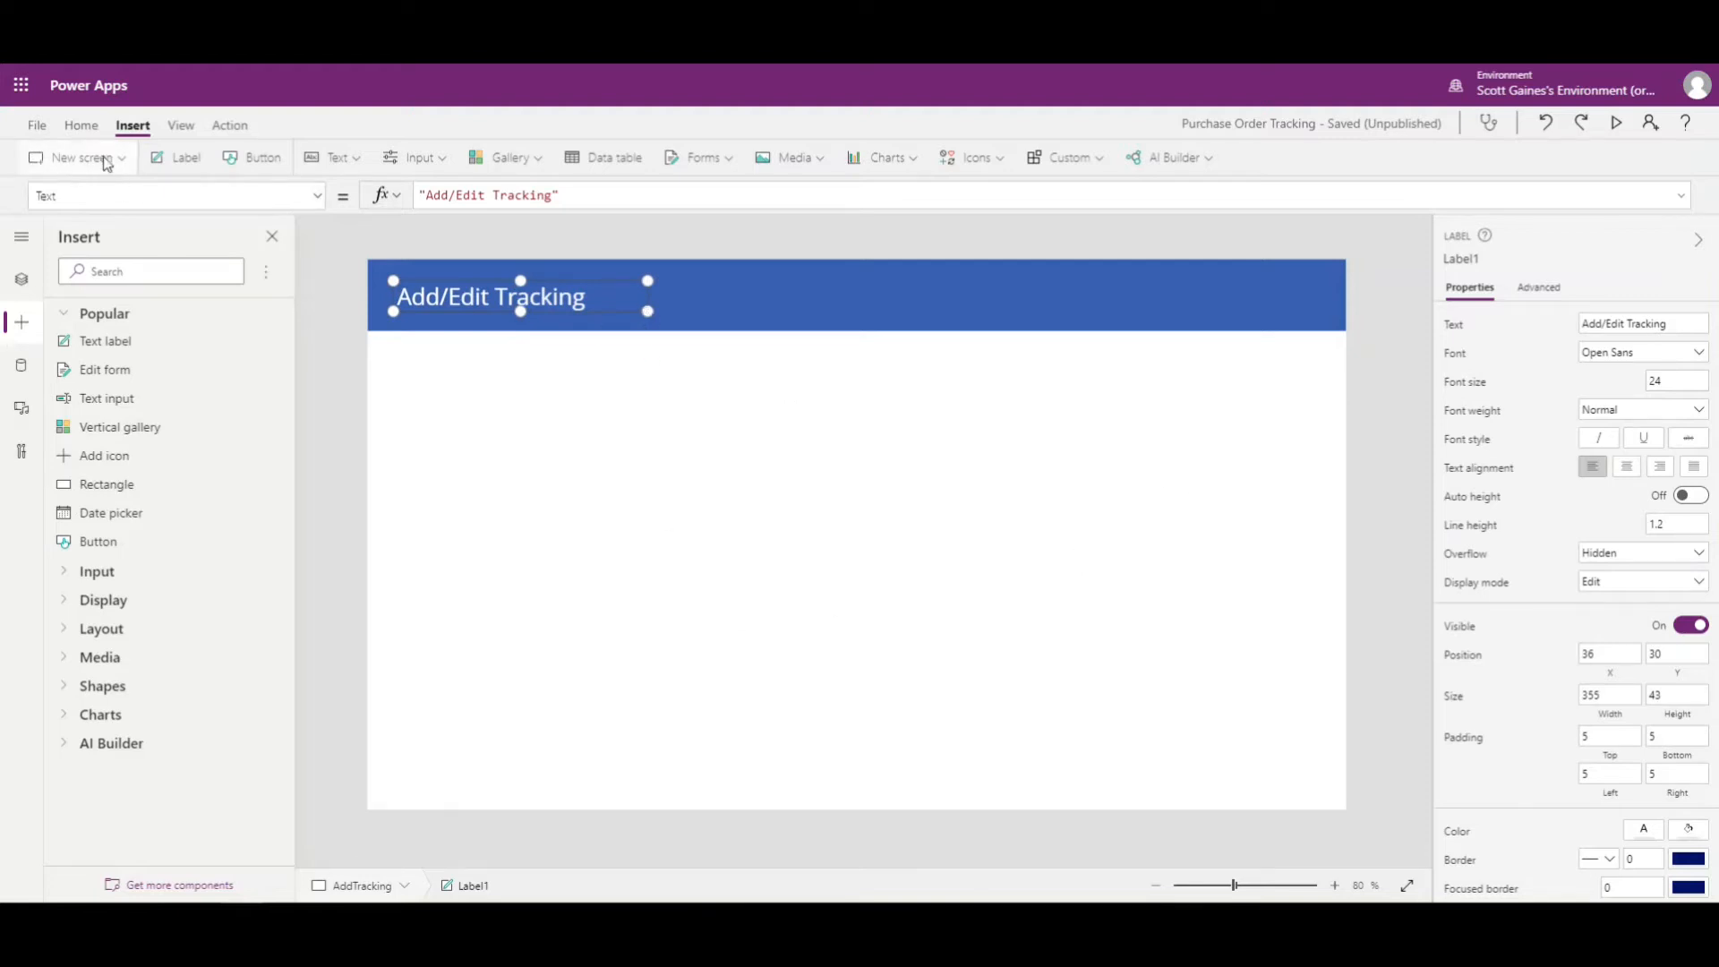
# Add a white Home icon at the far end of the header bar, at about X 1252, Y 19.
pyautogui.click(997, 163)
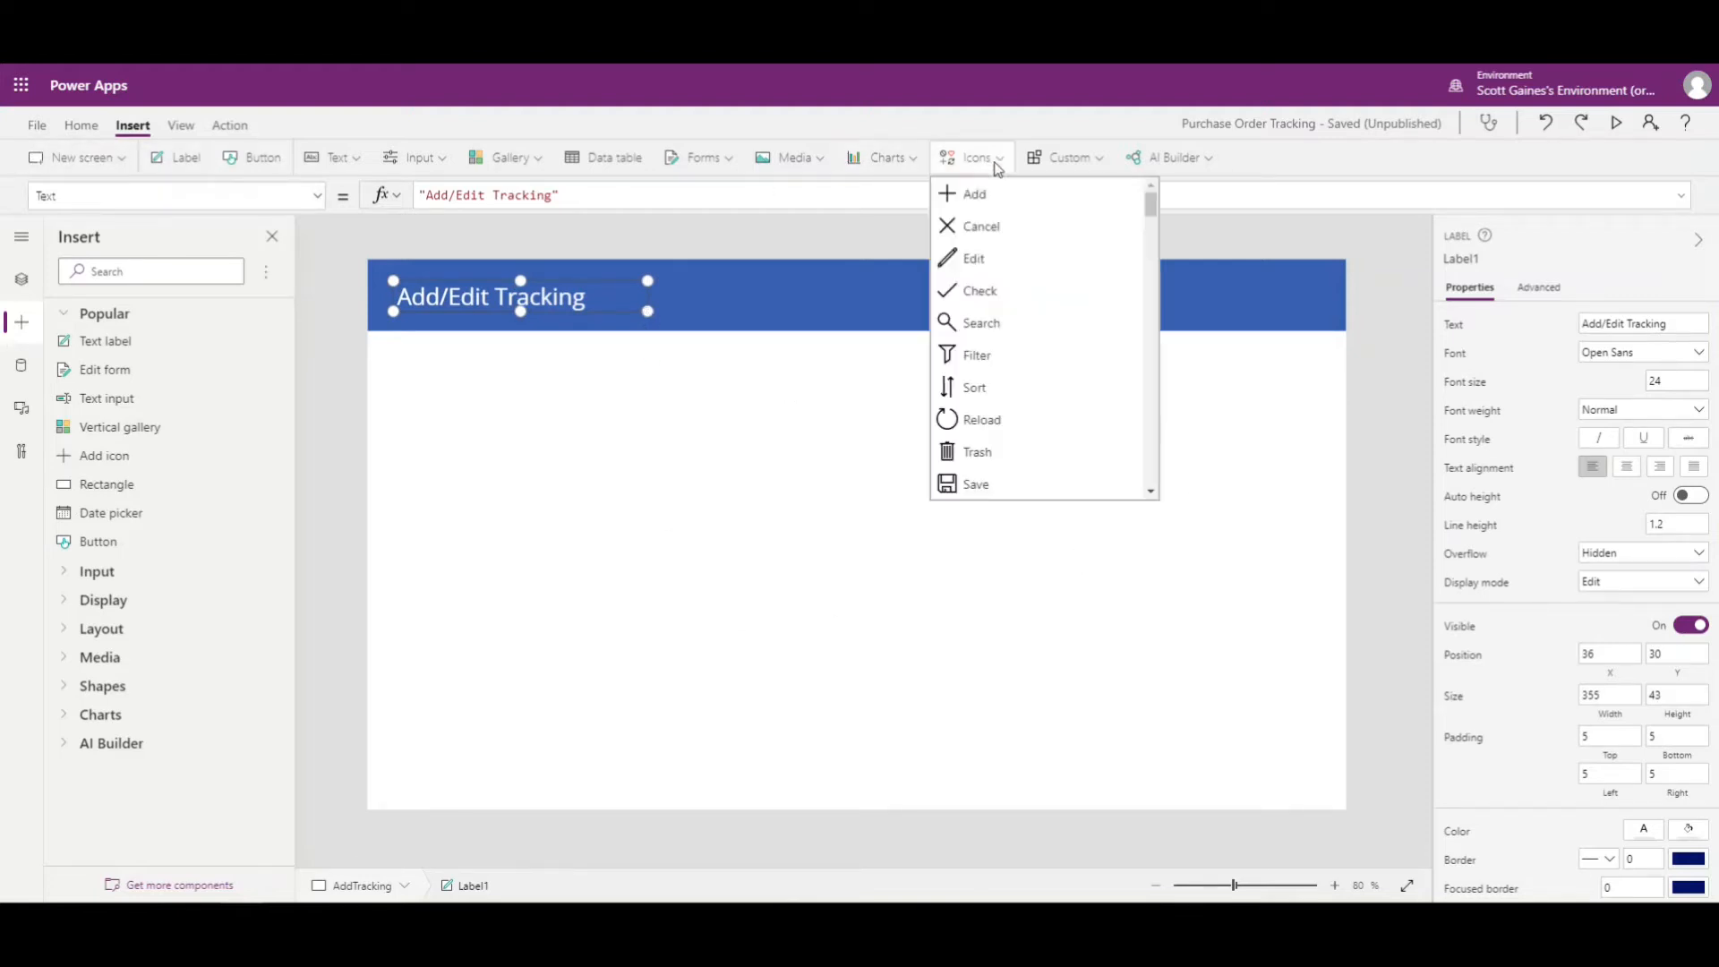
pyautogui.scroll(-8, 1038, 268)
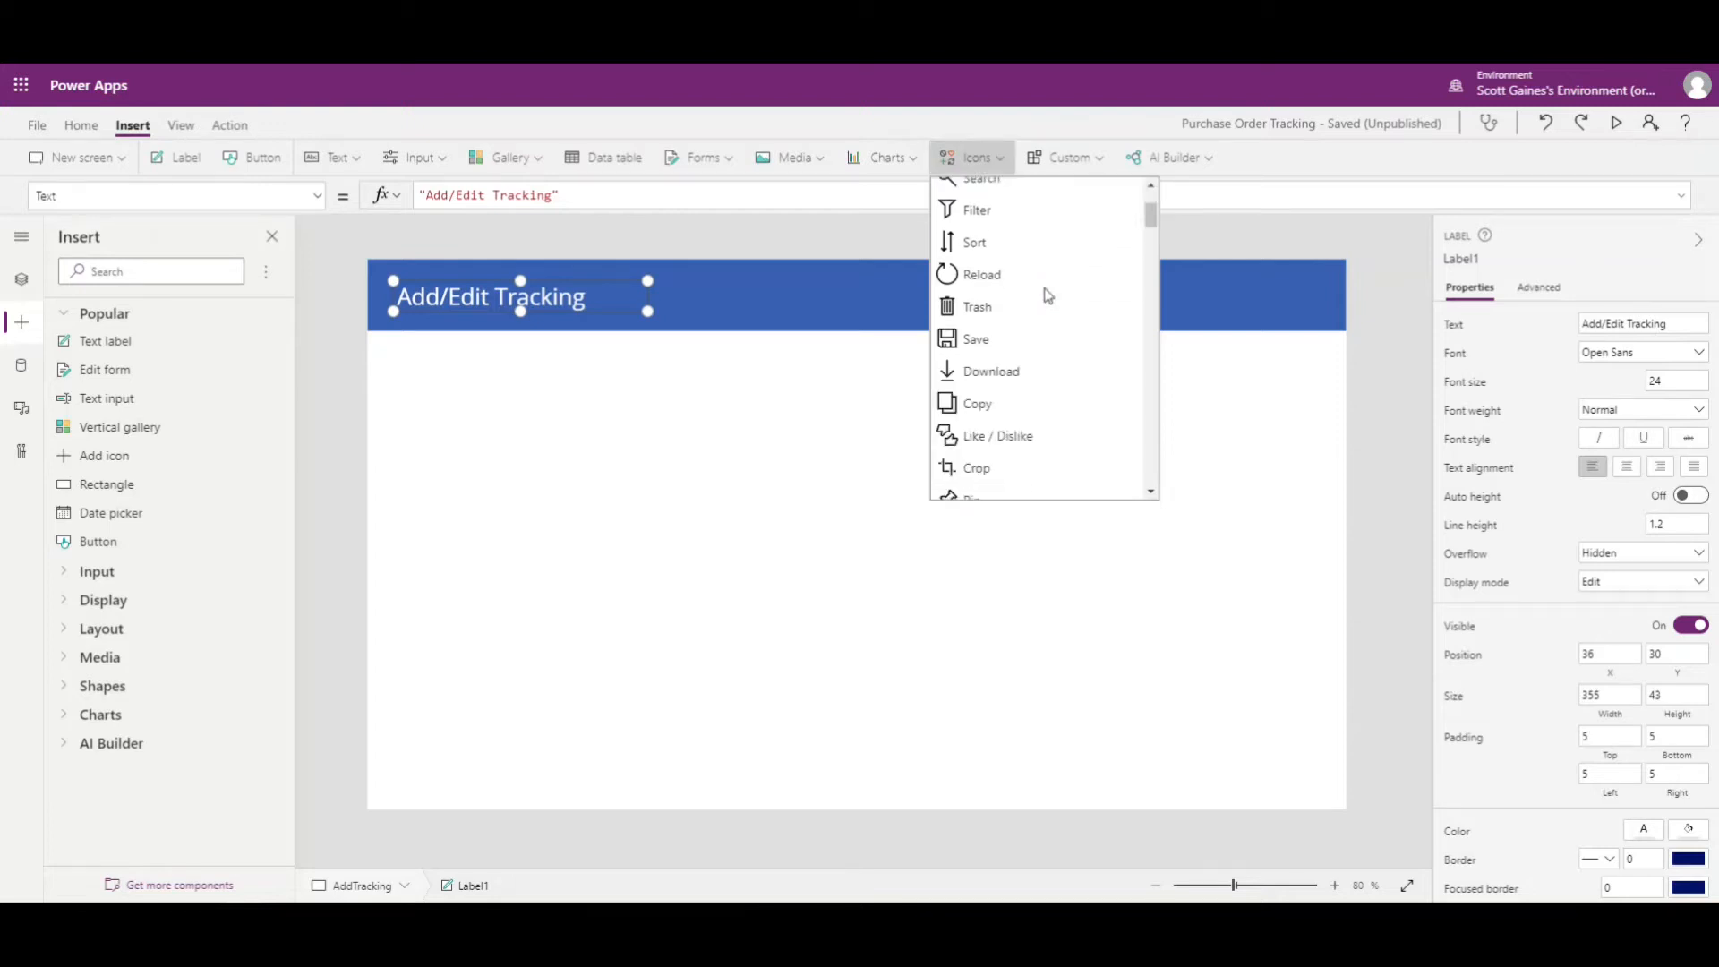
pyautogui.scroll(-6, 1046, 293)
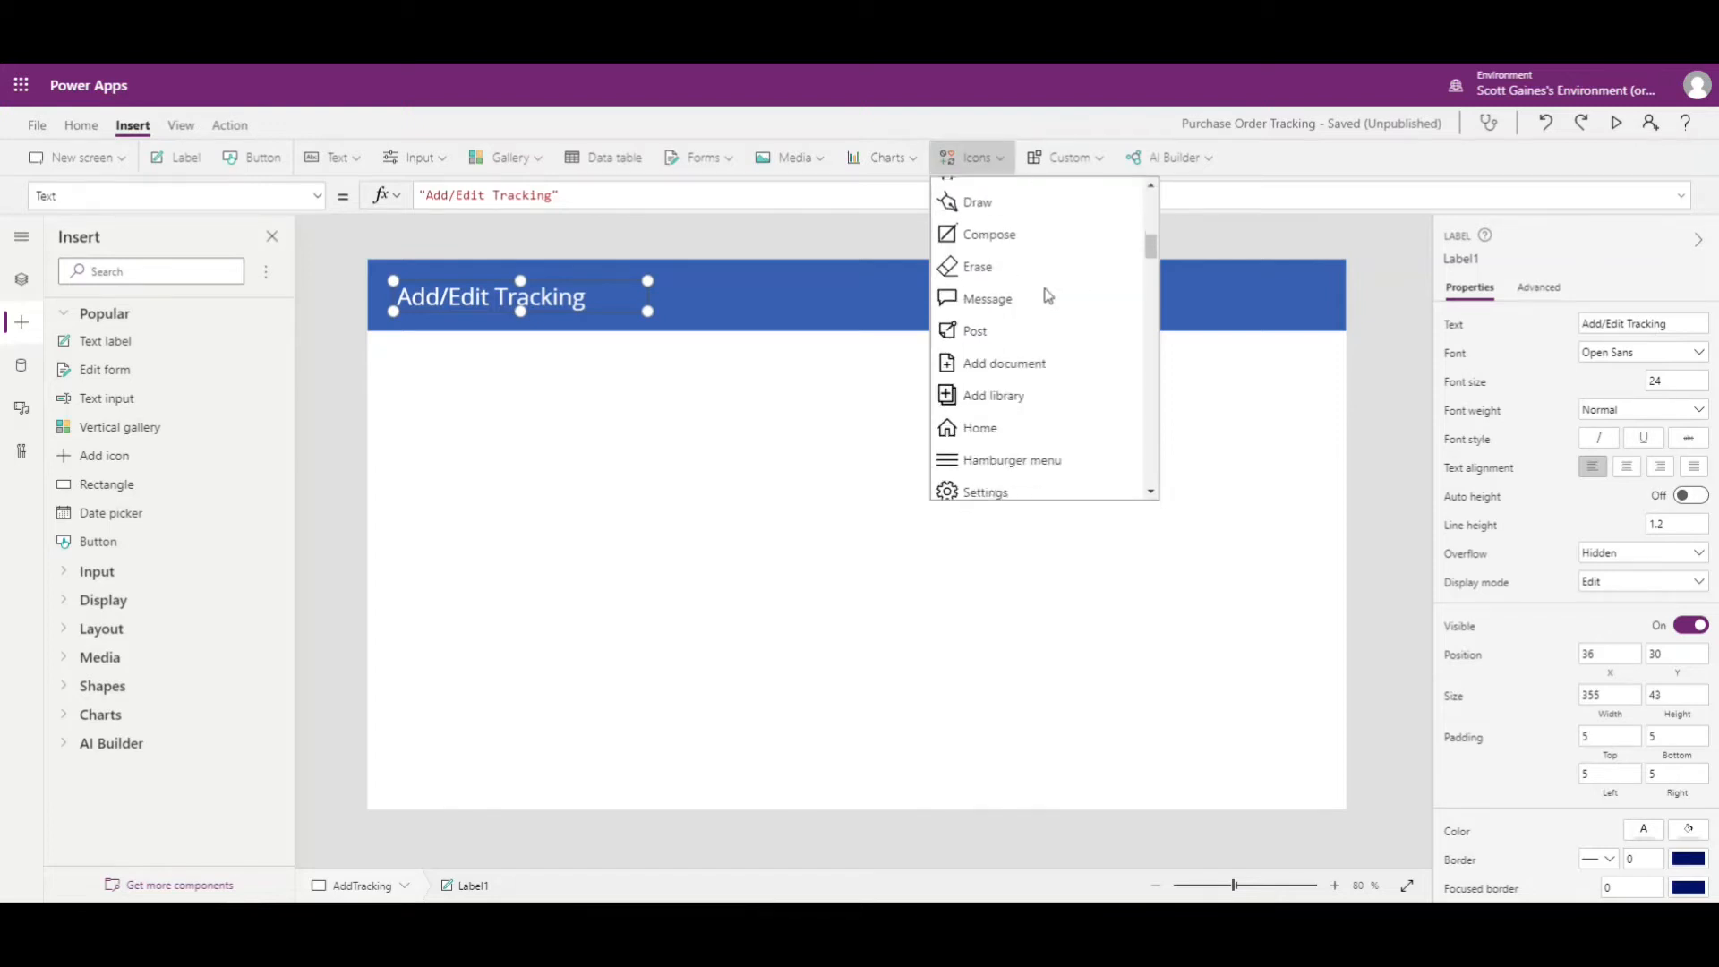
pyautogui.click(971, 325)
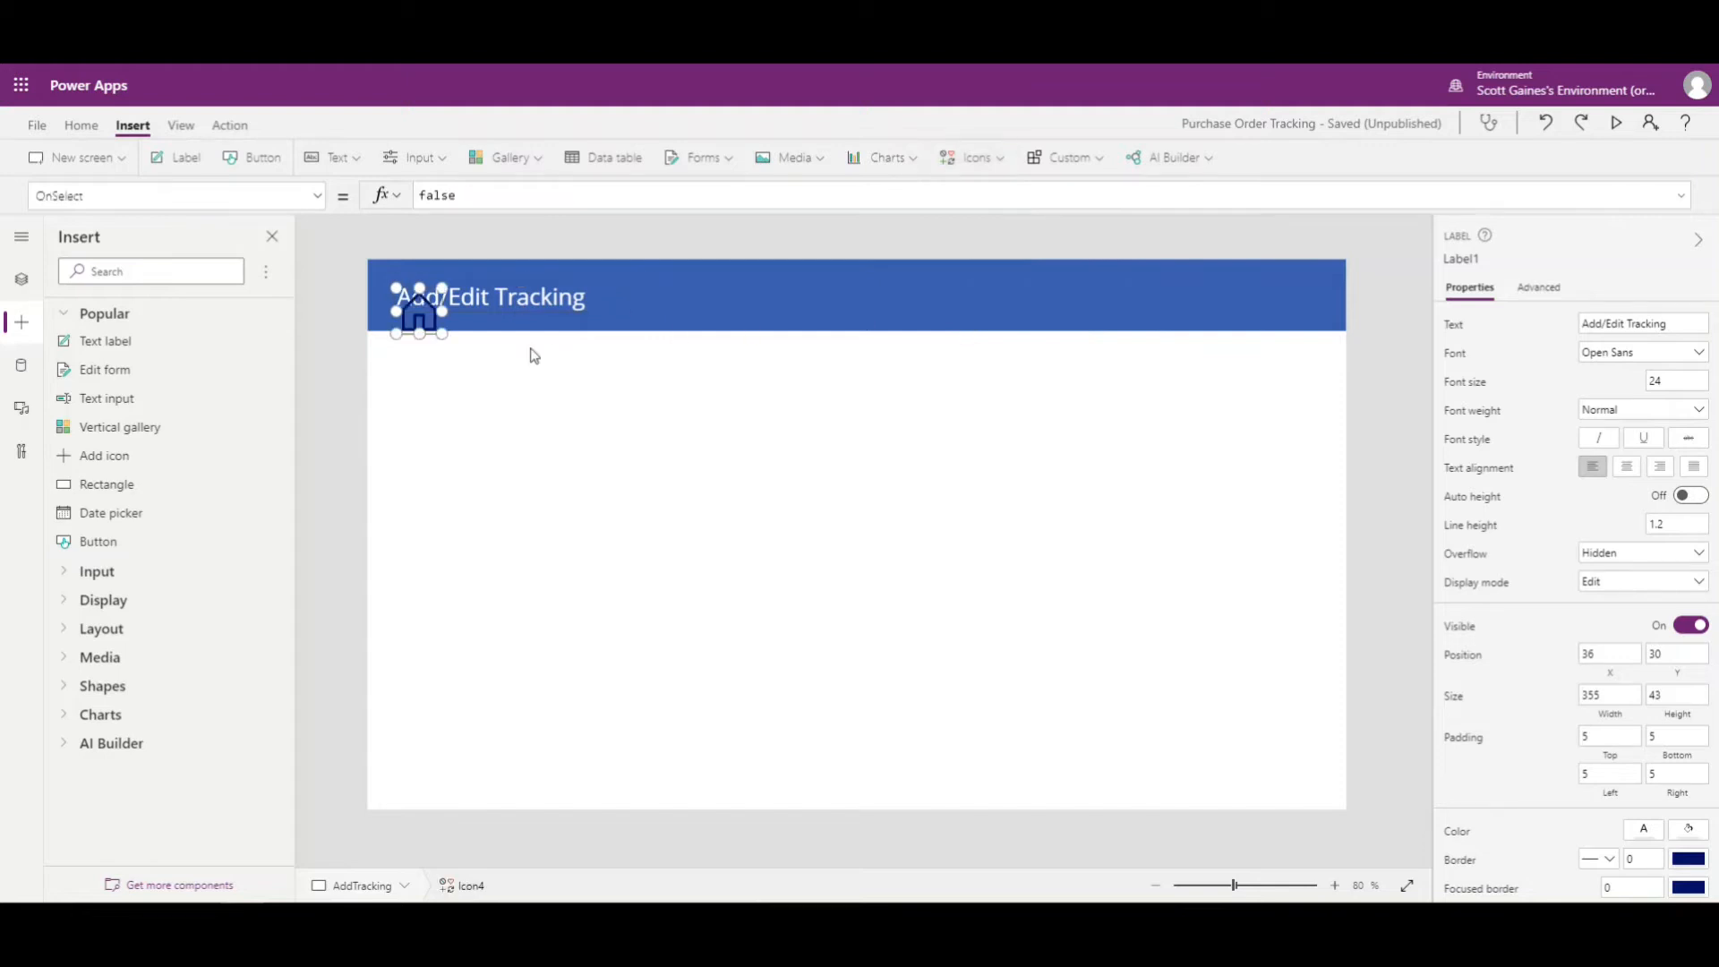
pyautogui.moveTo(410, 318); pyautogui.dragTo(1282, 307)
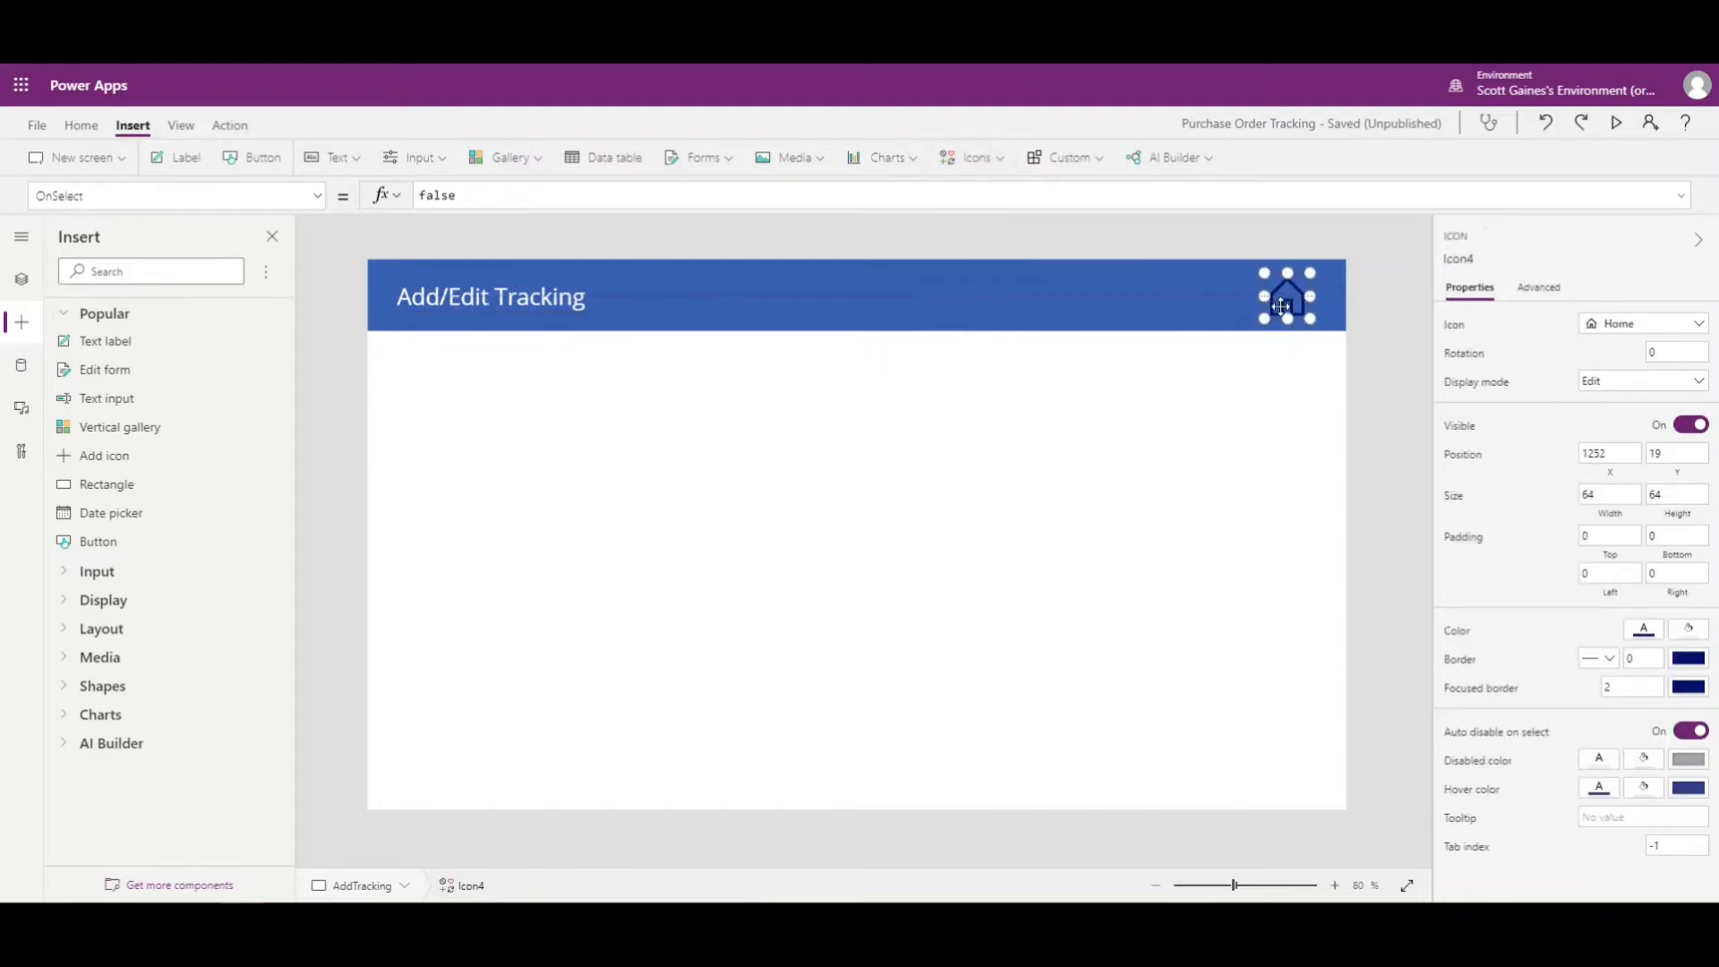
pyautogui.click(1645, 637)
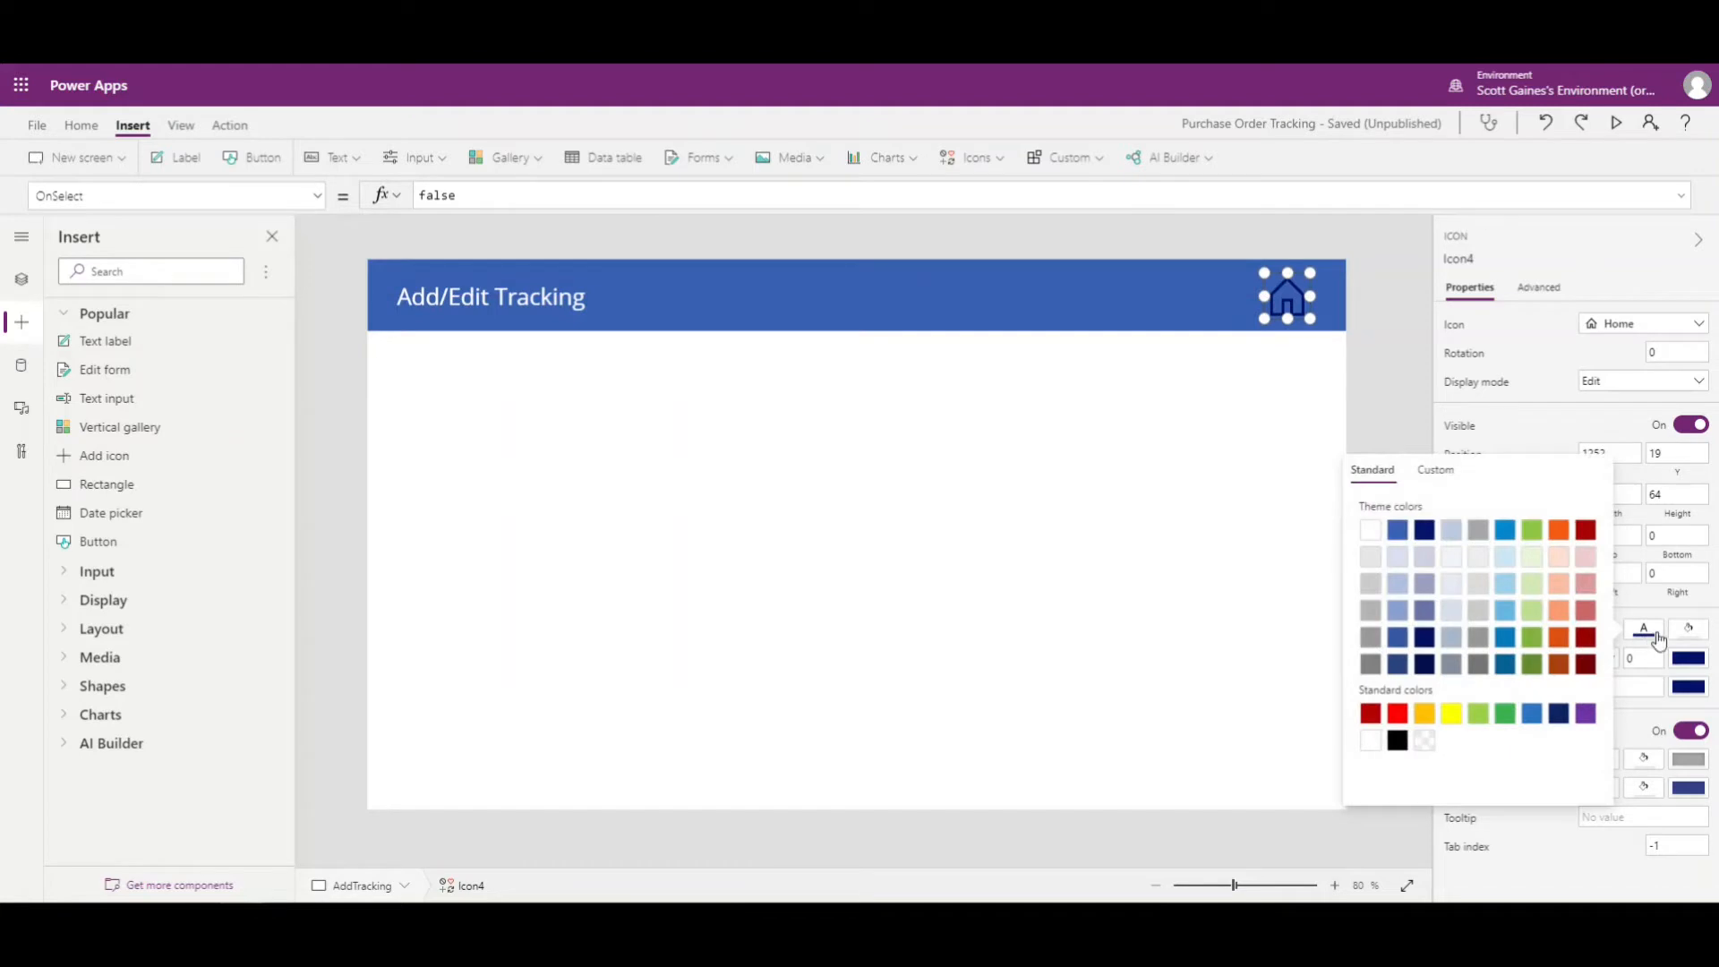
pyautogui.click(1375, 537)
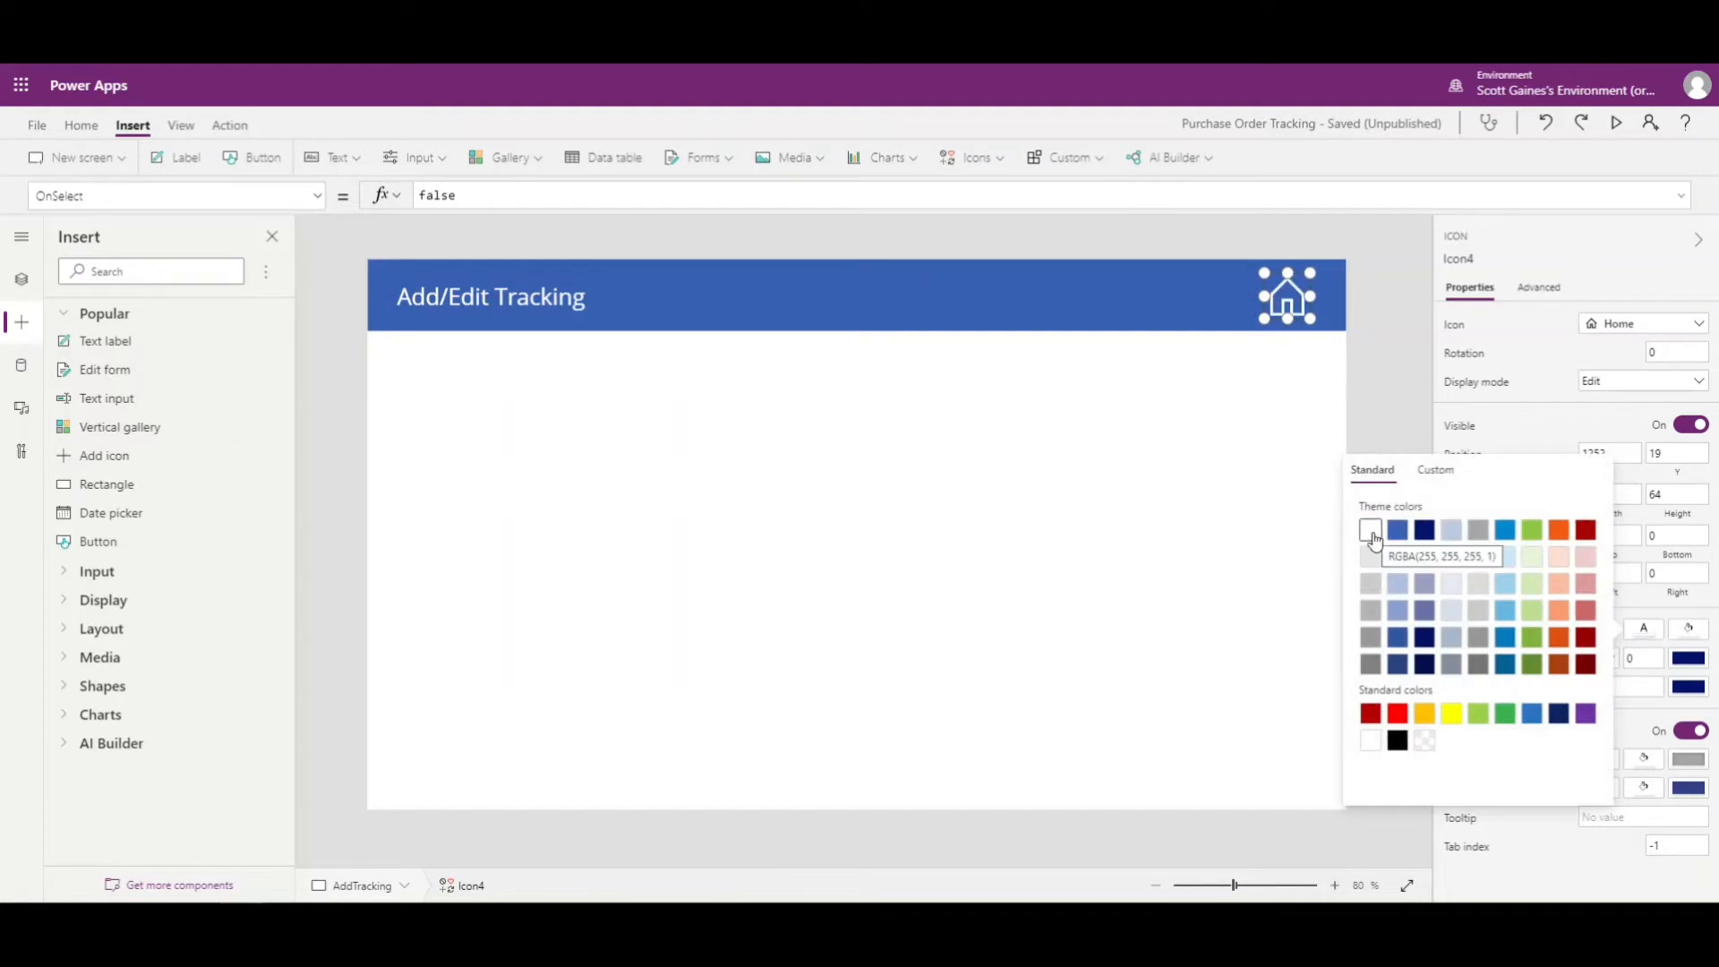
# Set the Home icon's OnSelect action to Navigate(Screen1).
pyautogui.click(1291, 289)
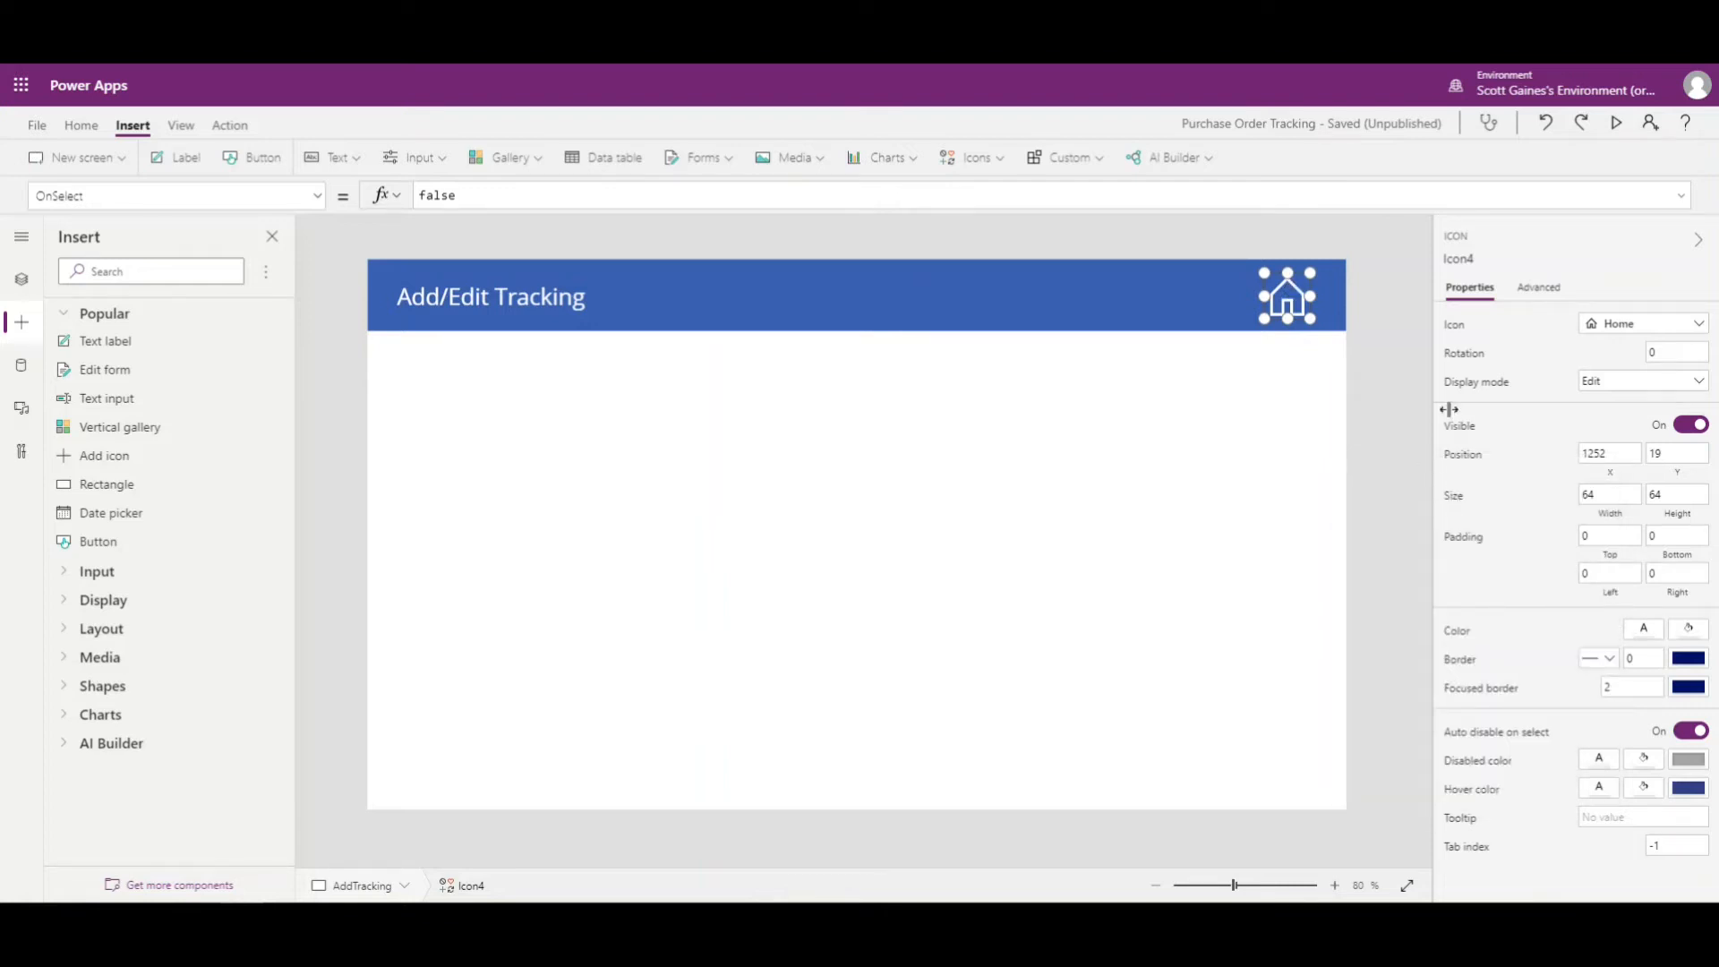
pyautogui.click(1540, 291)
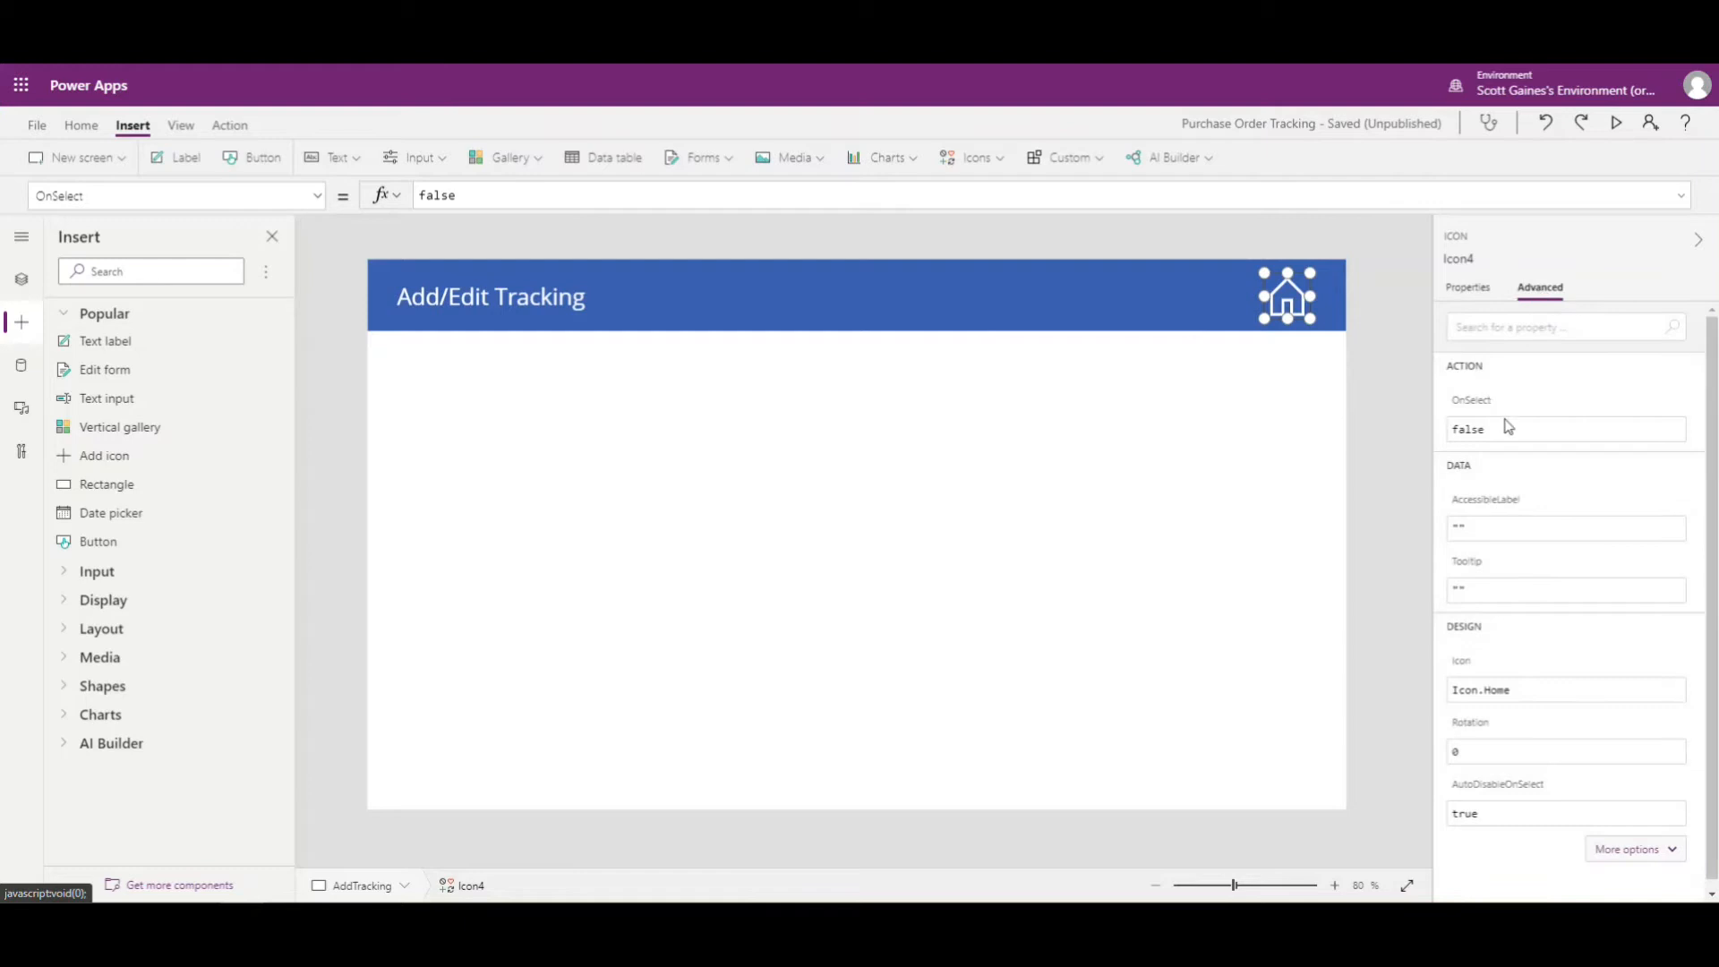
pyautogui.moveTo(1509, 426); pyautogui.dragTo(1444, 432)
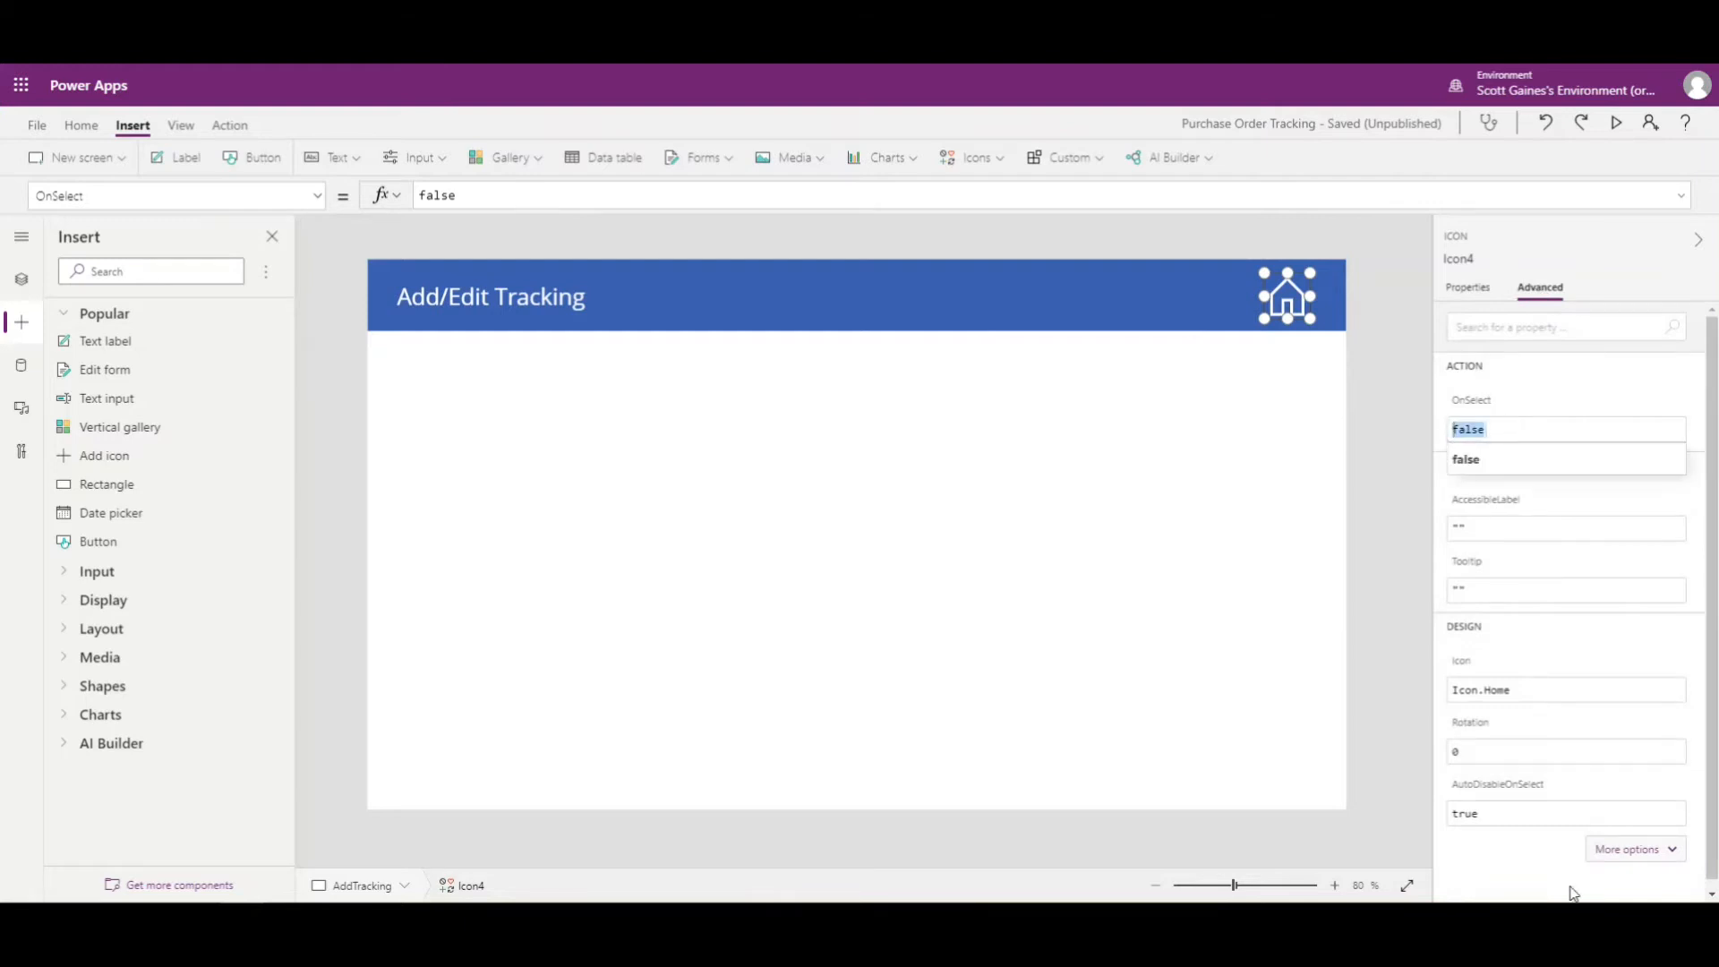
pyautogui.write('Na')
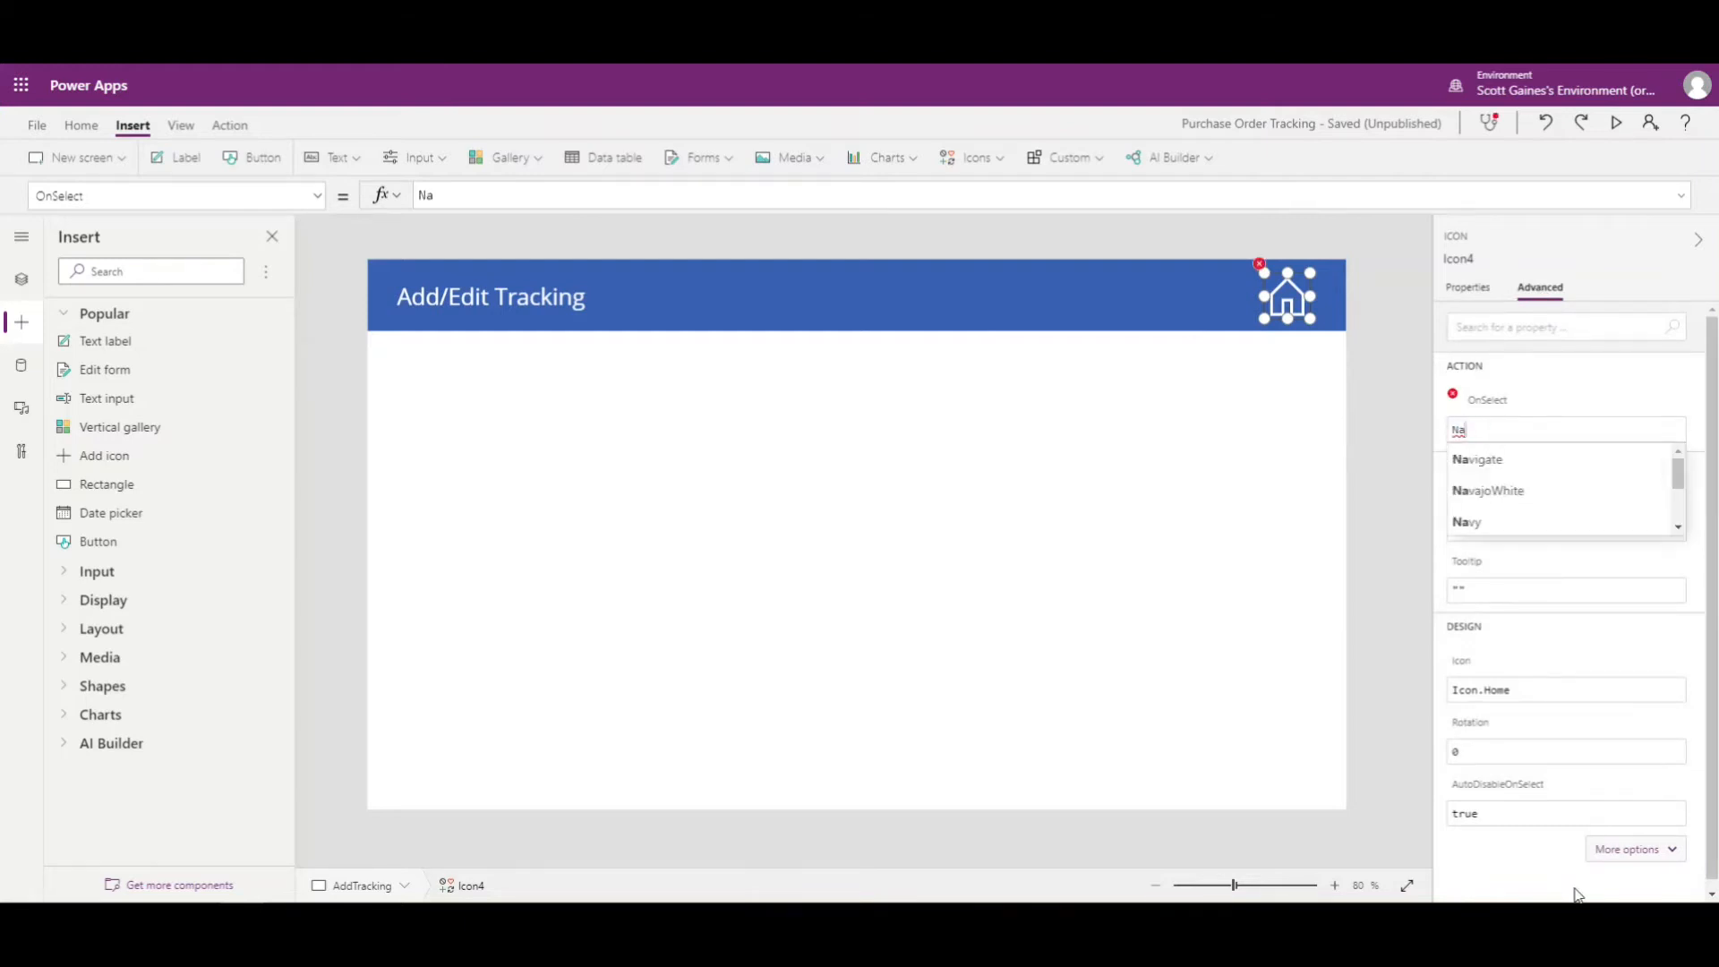
pyautogui.click(1487, 461)
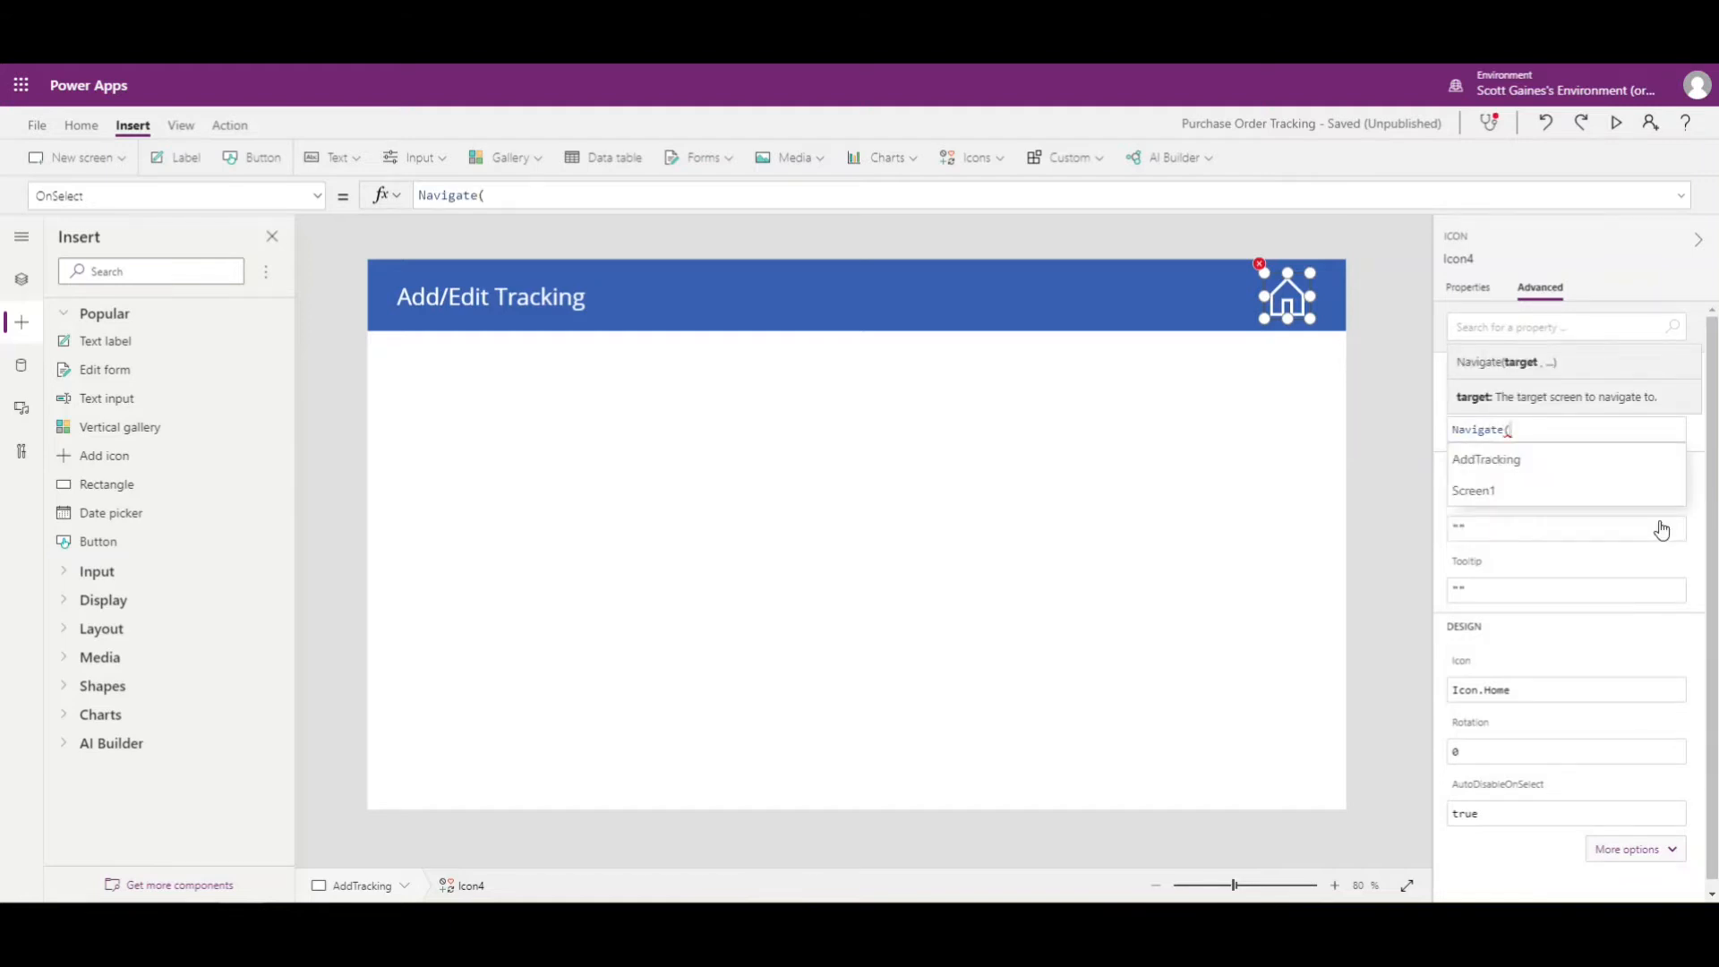
pyautogui.click(1488, 494)
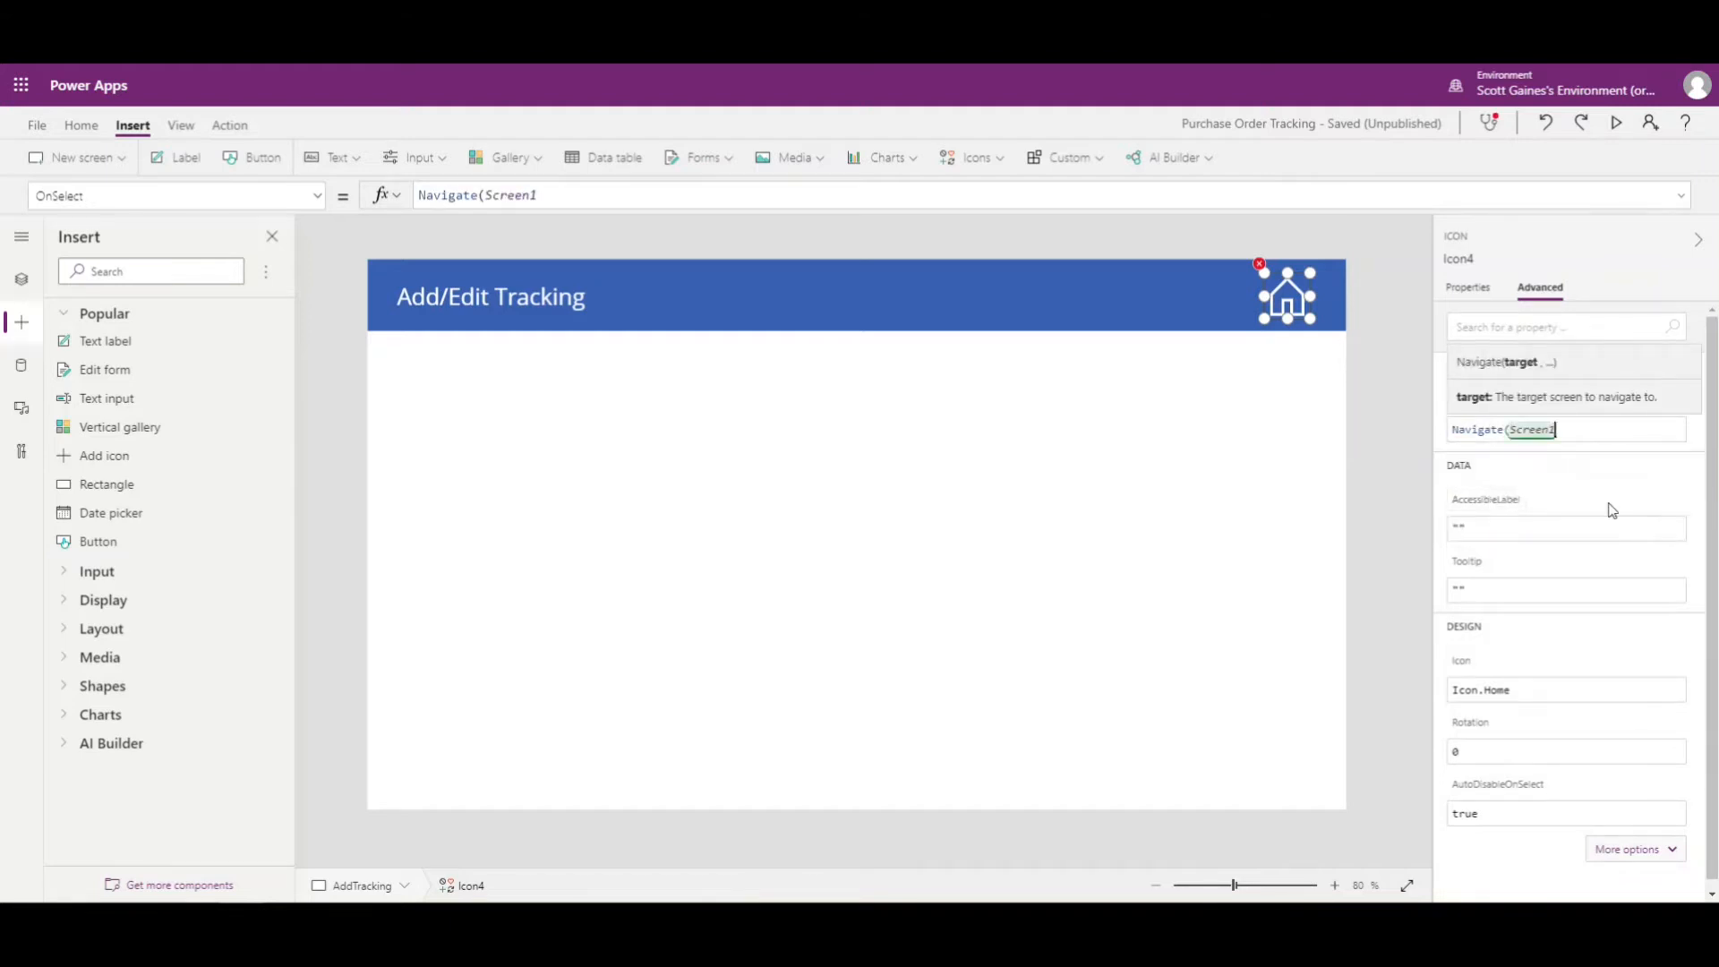
pyautogui.write(')')
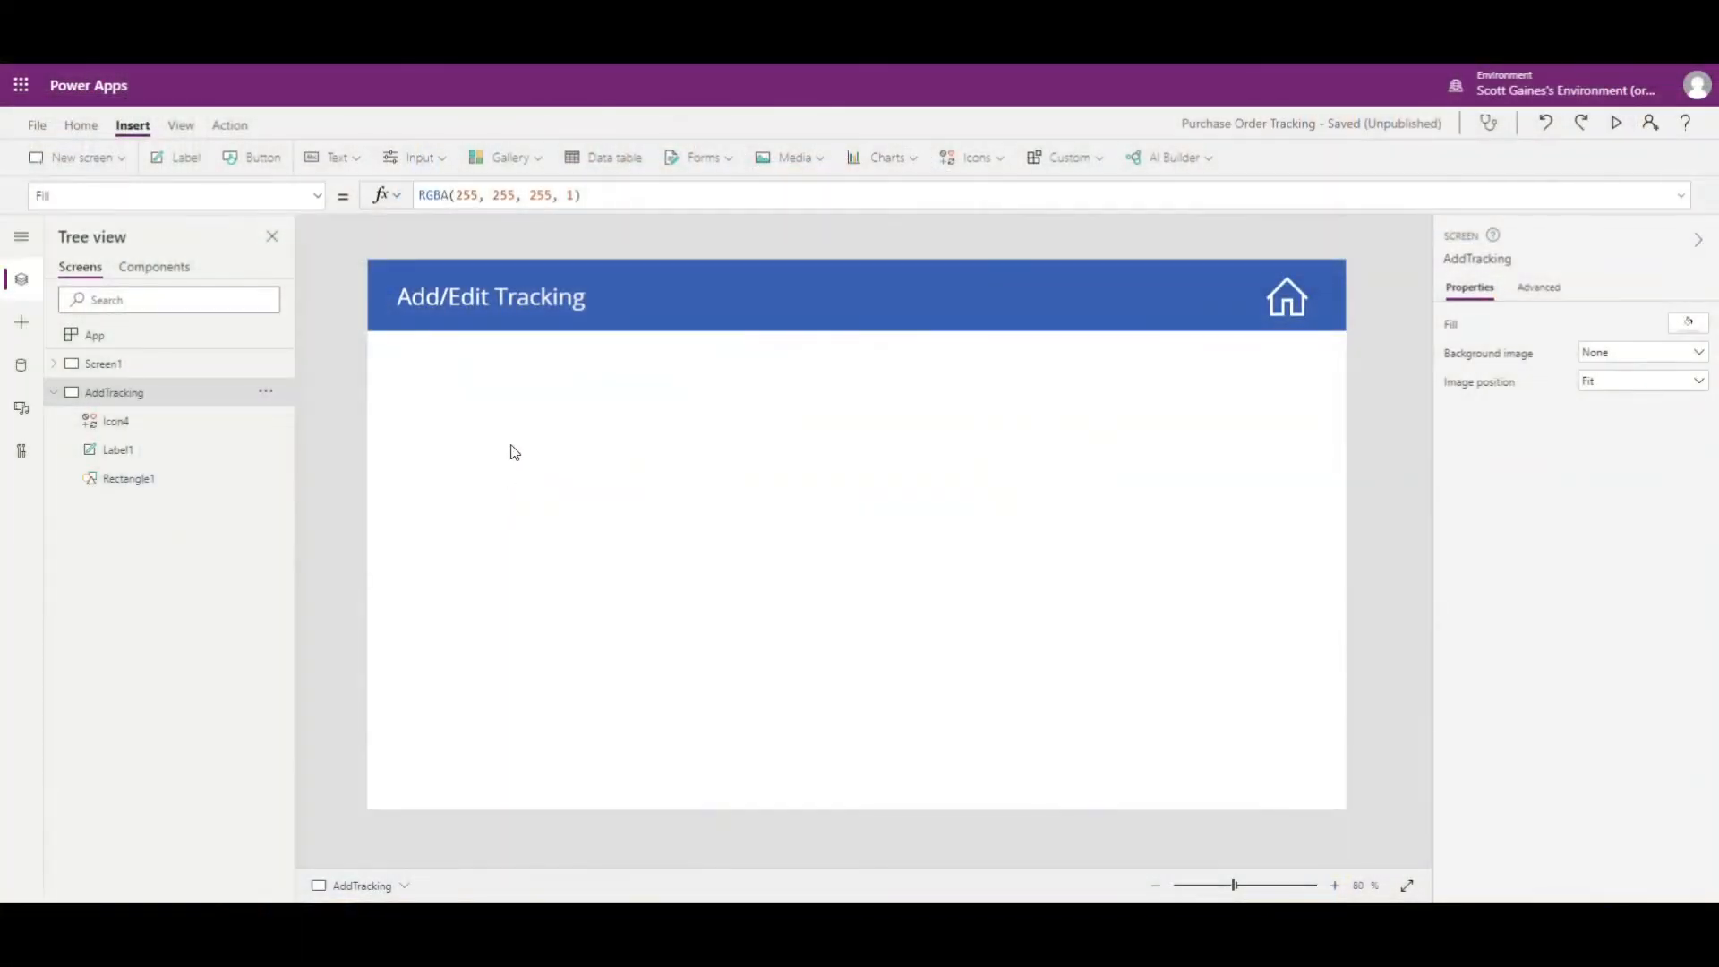
# Insert an edit form below the header bar at X 0, Y 100, sized 1366 wide and about 571 high.
pyautogui.click(731, 158)
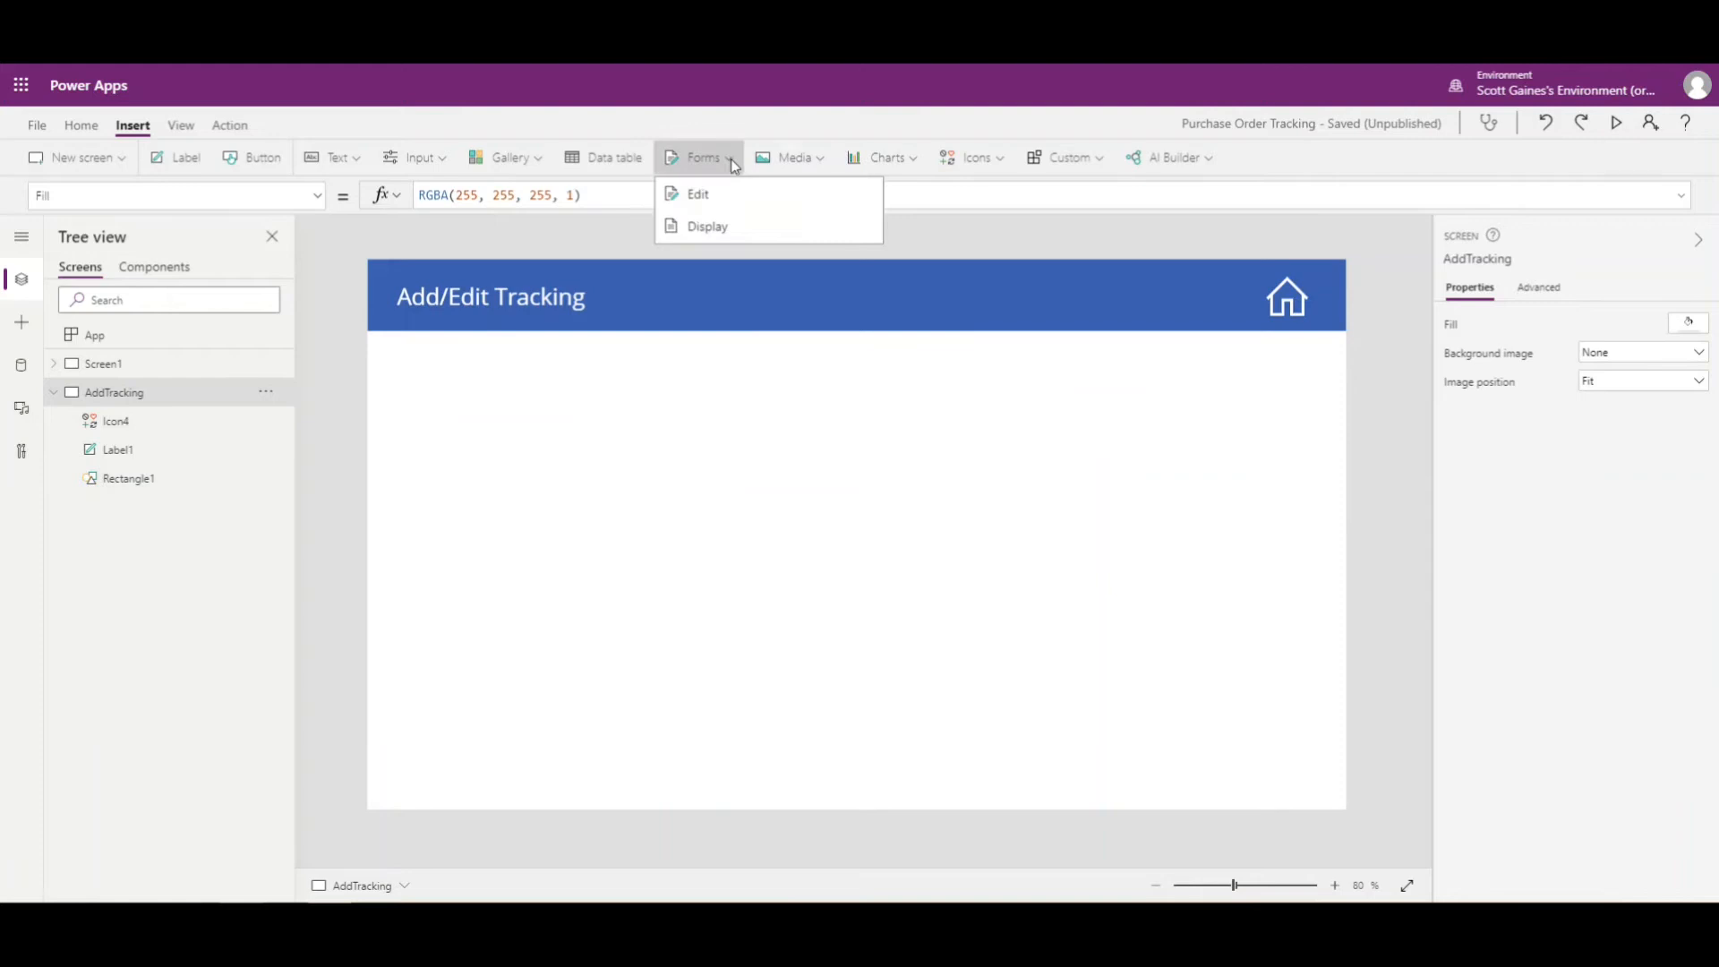
pyautogui.click(712, 197)
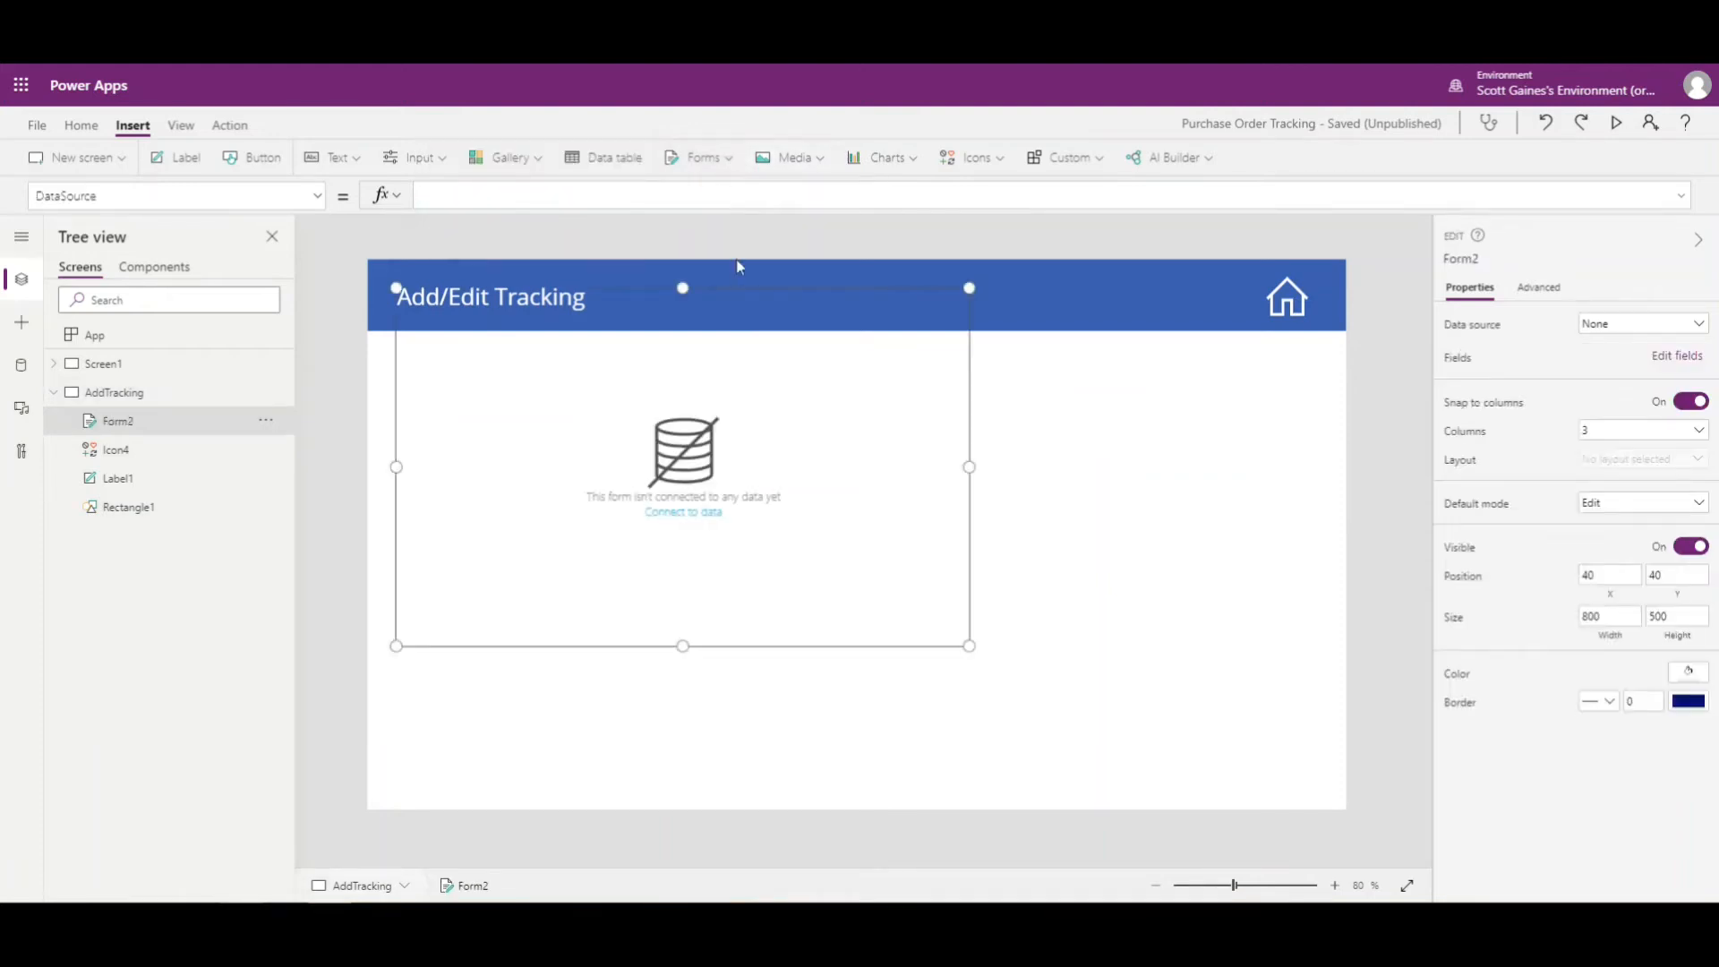
pyautogui.moveTo(970, 510); pyautogui.dragTo(1351, 527)
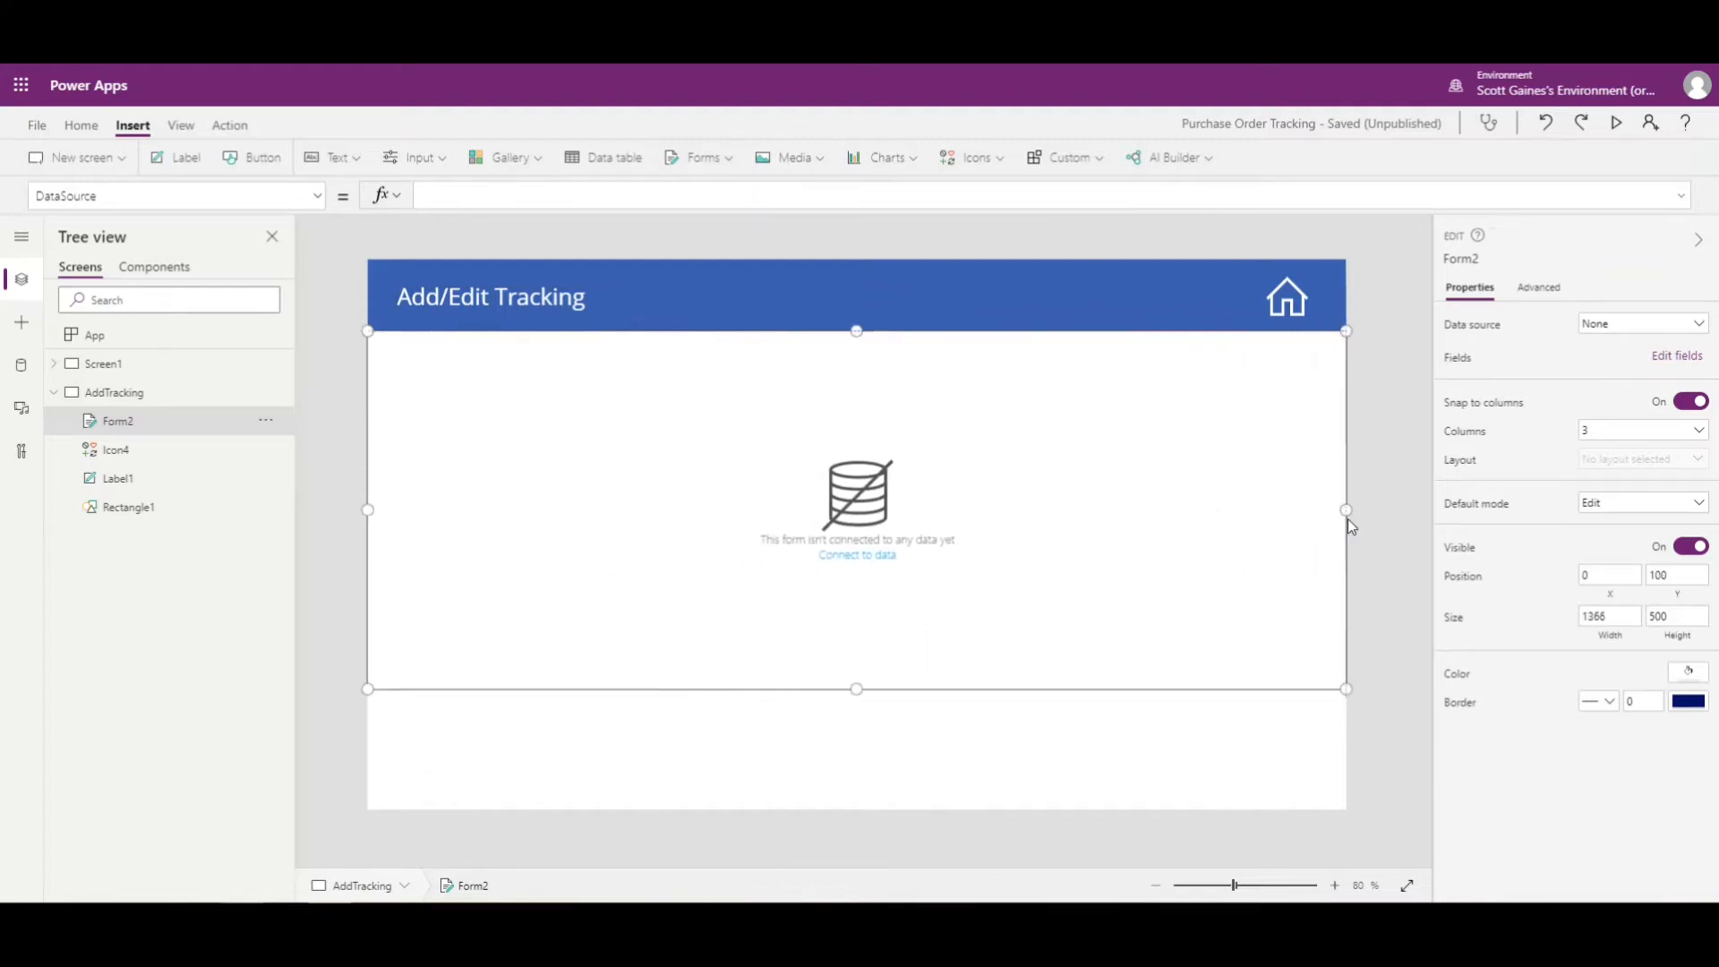
pyautogui.moveTo(861, 691); pyautogui.dragTo(860, 738)
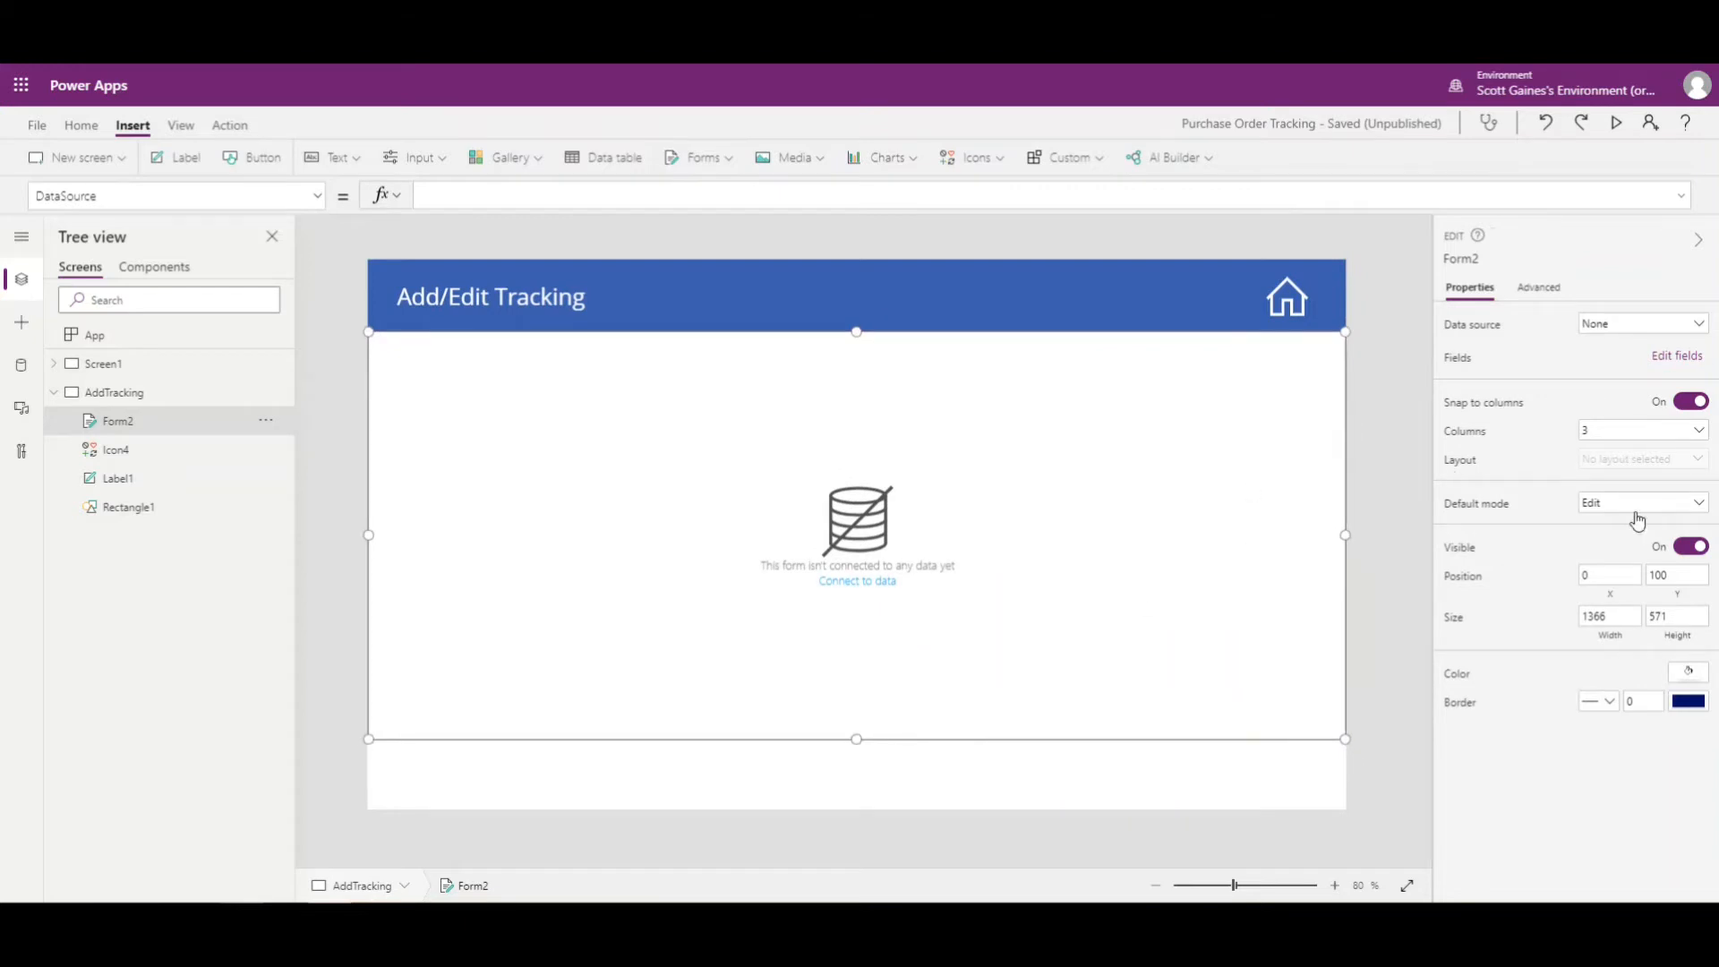
# Connect the form to the Purchase Order Trackings data source and lay its fields out in 1 column.
pyautogui.click(1698, 326)
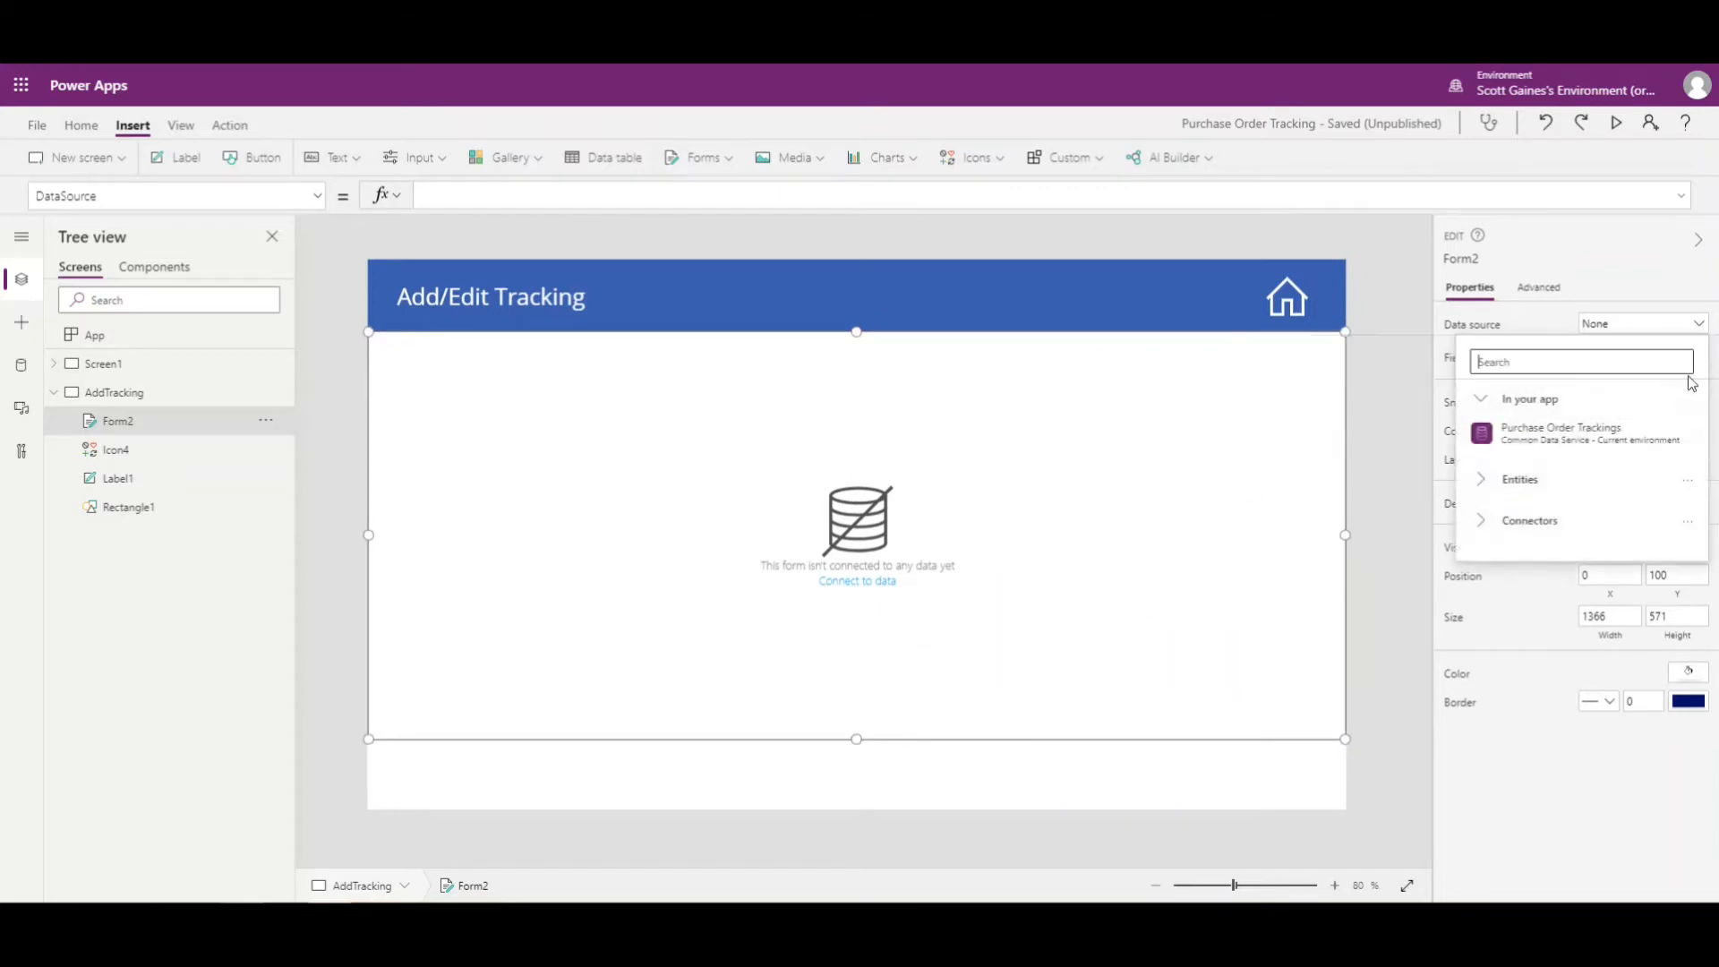
pyautogui.click(1585, 439)
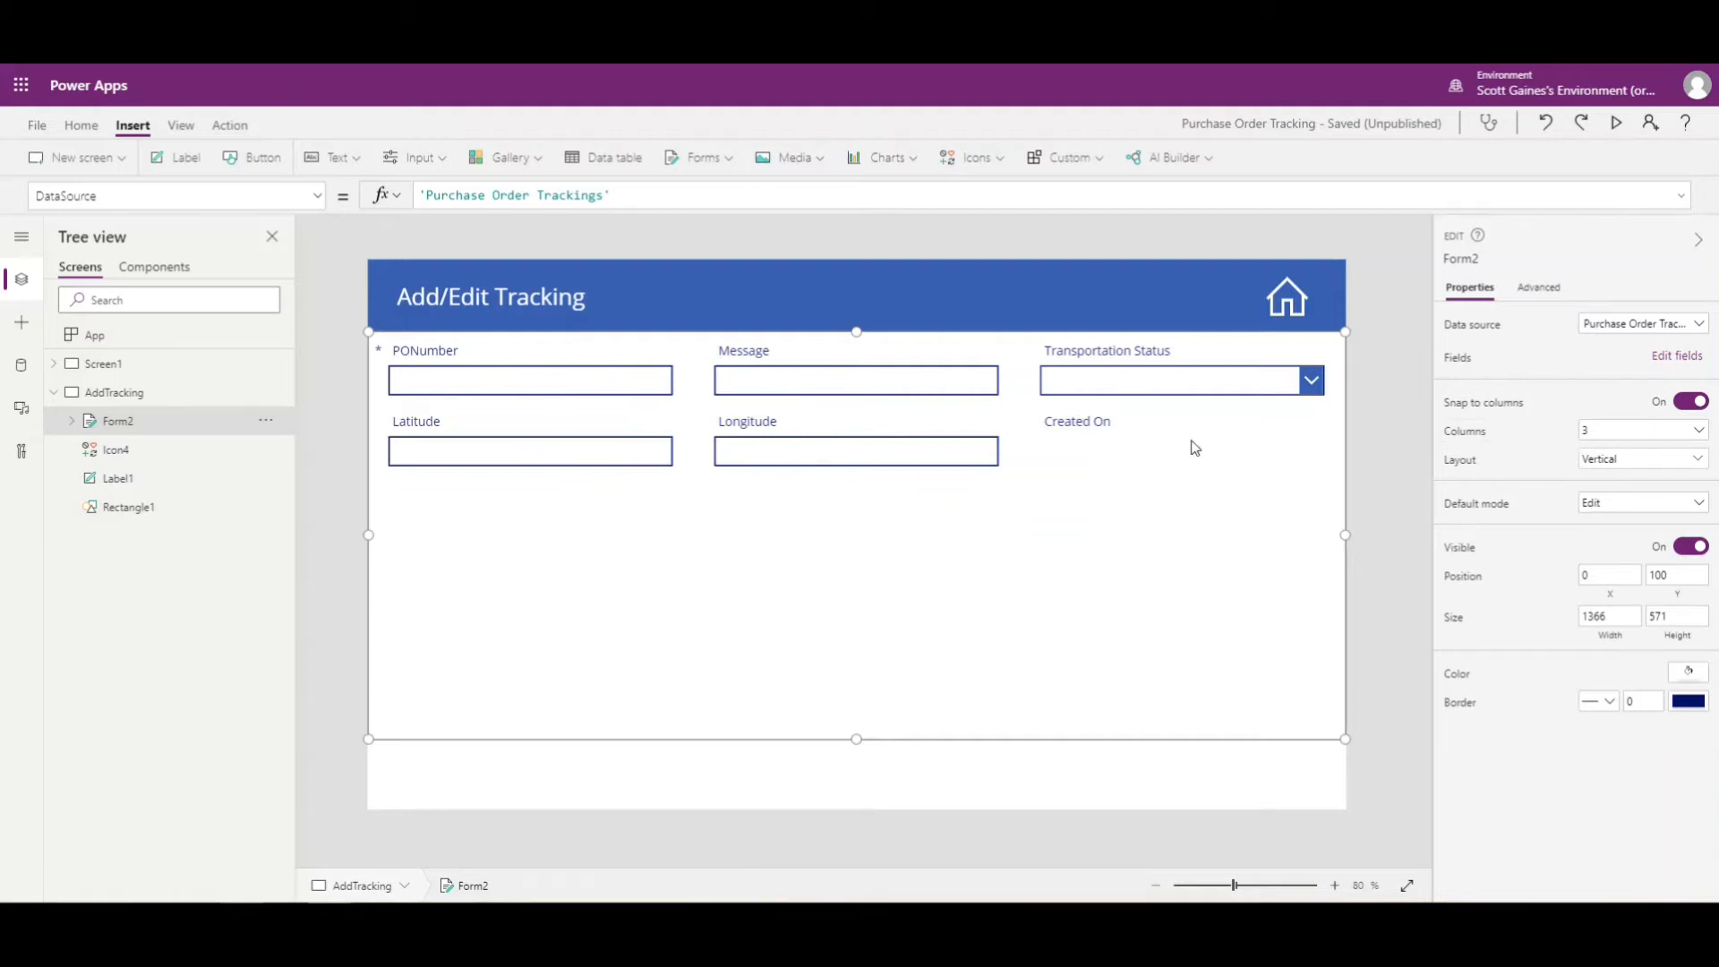
pyautogui.click(1695, 432)
pyautogui.click(1607, 468)
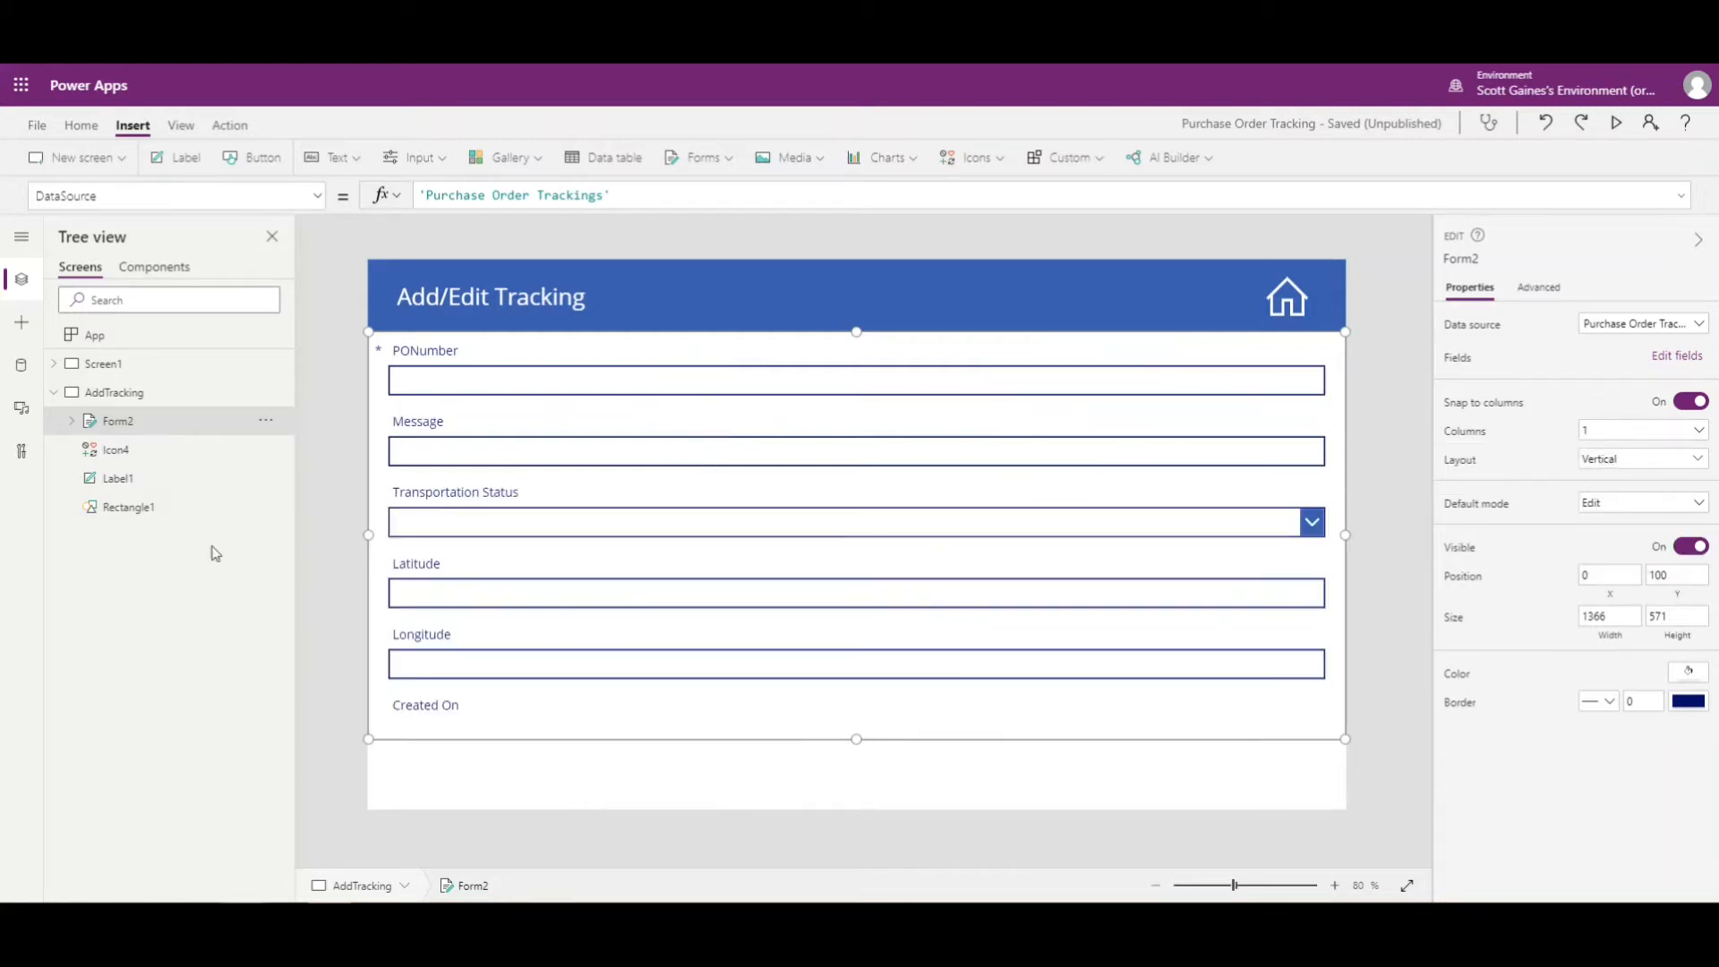
# Rename the edit form on the AddTracking screen as AddForm.
pyautogui.click(266, 424)
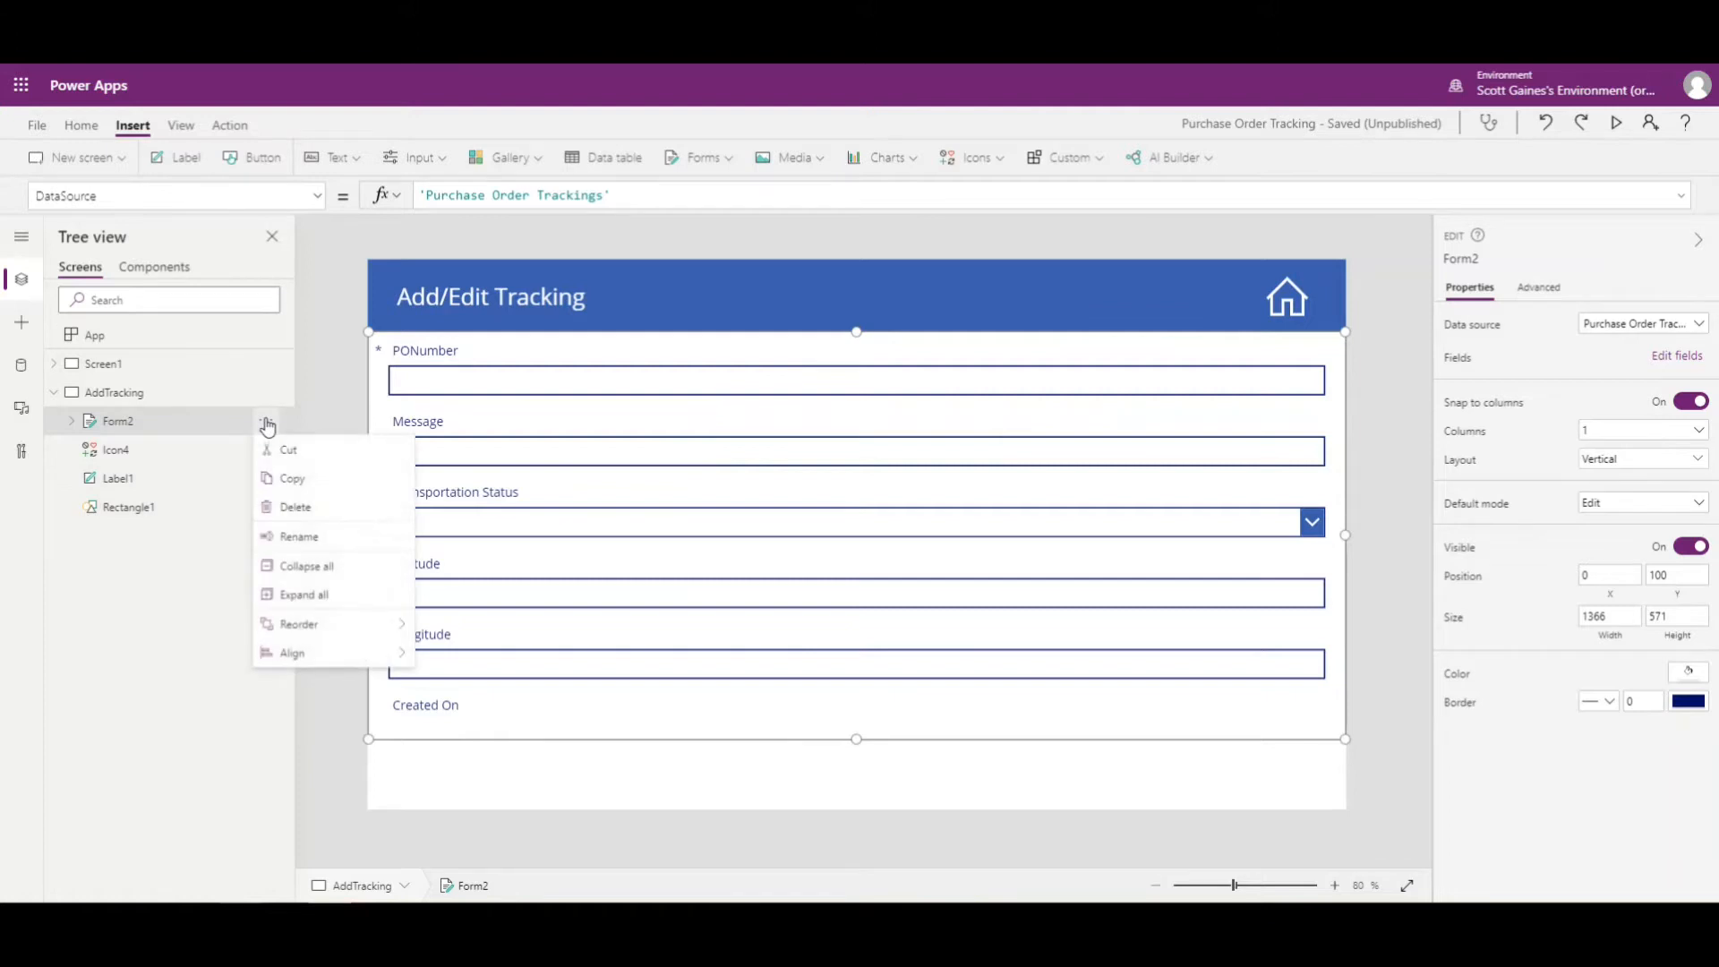
pyautogui.click(313, 537)
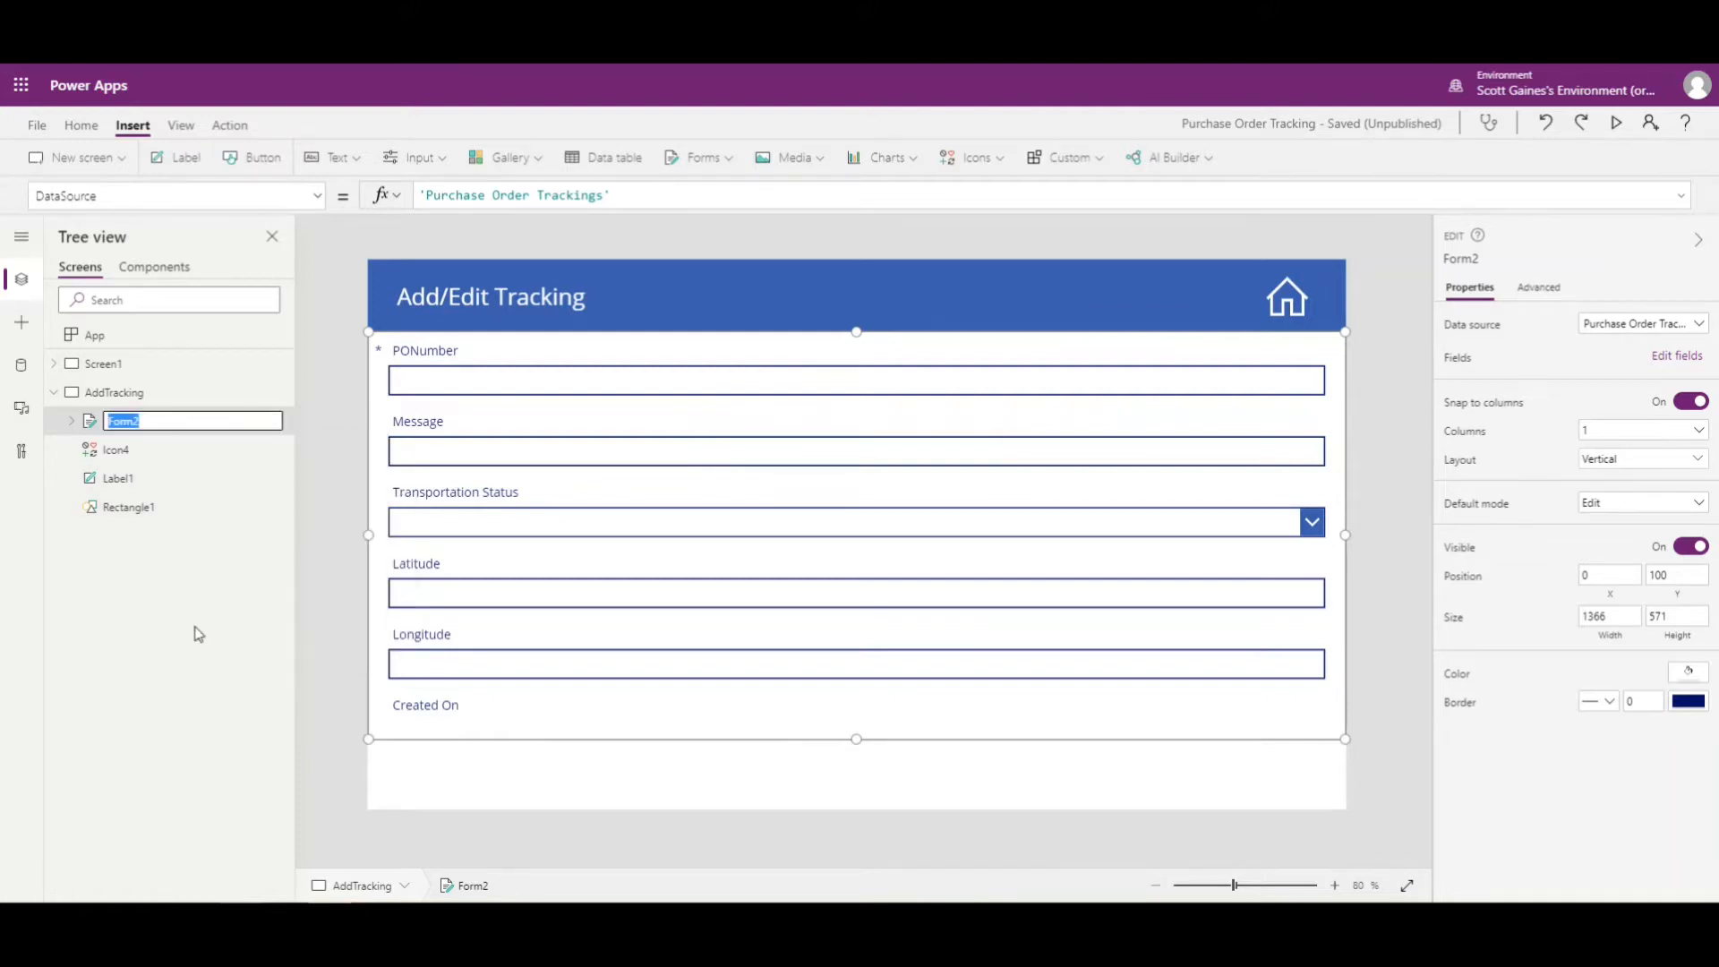
pyautogui.write('AddForm')
pyautogui.click(401, 782)
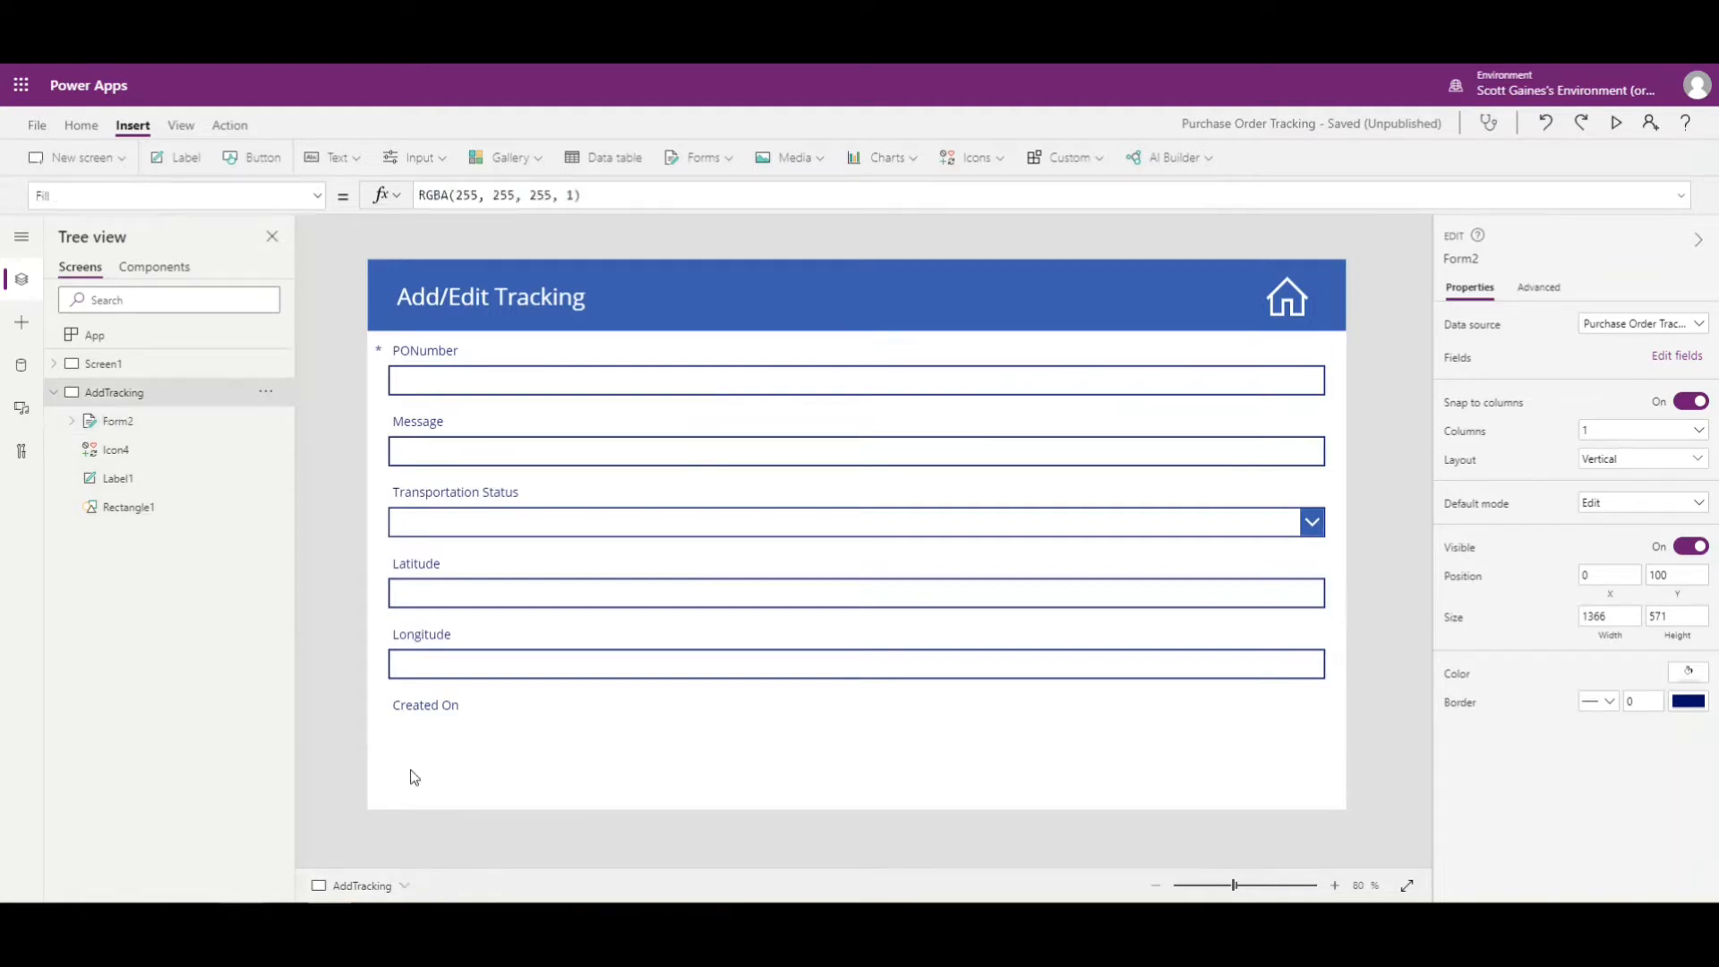
# Delete the Created On data card from AddForm.
pyautogui.click(473, 709)
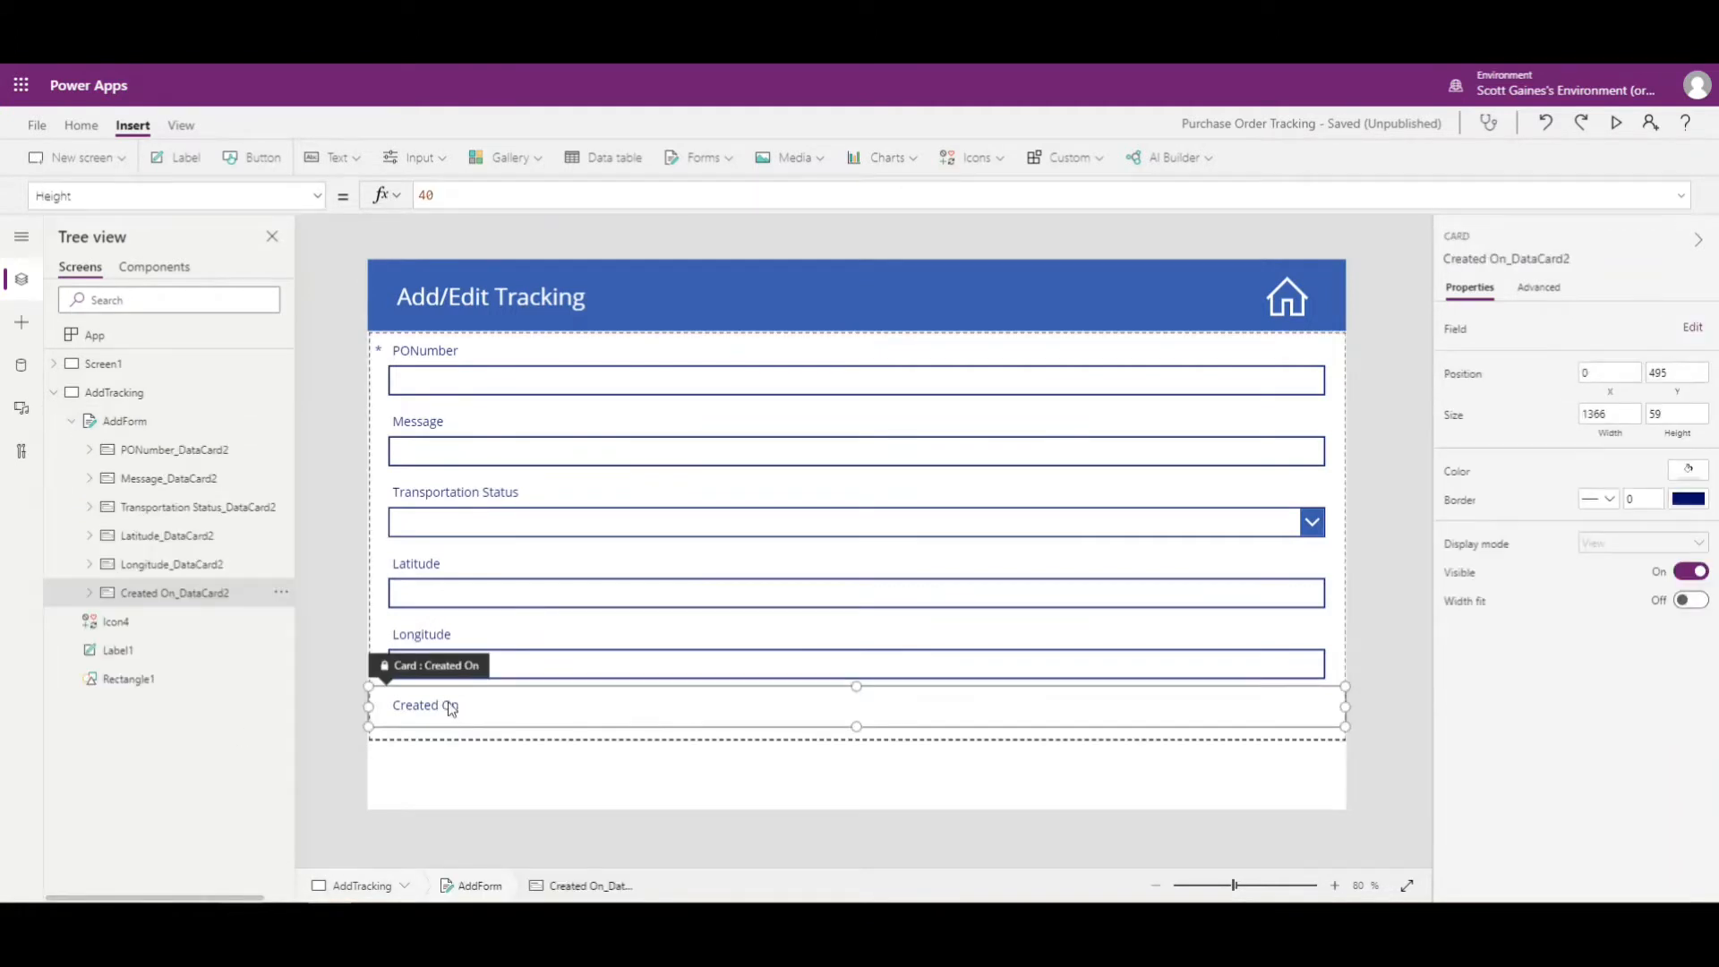
pyautogui.click(281, 594)
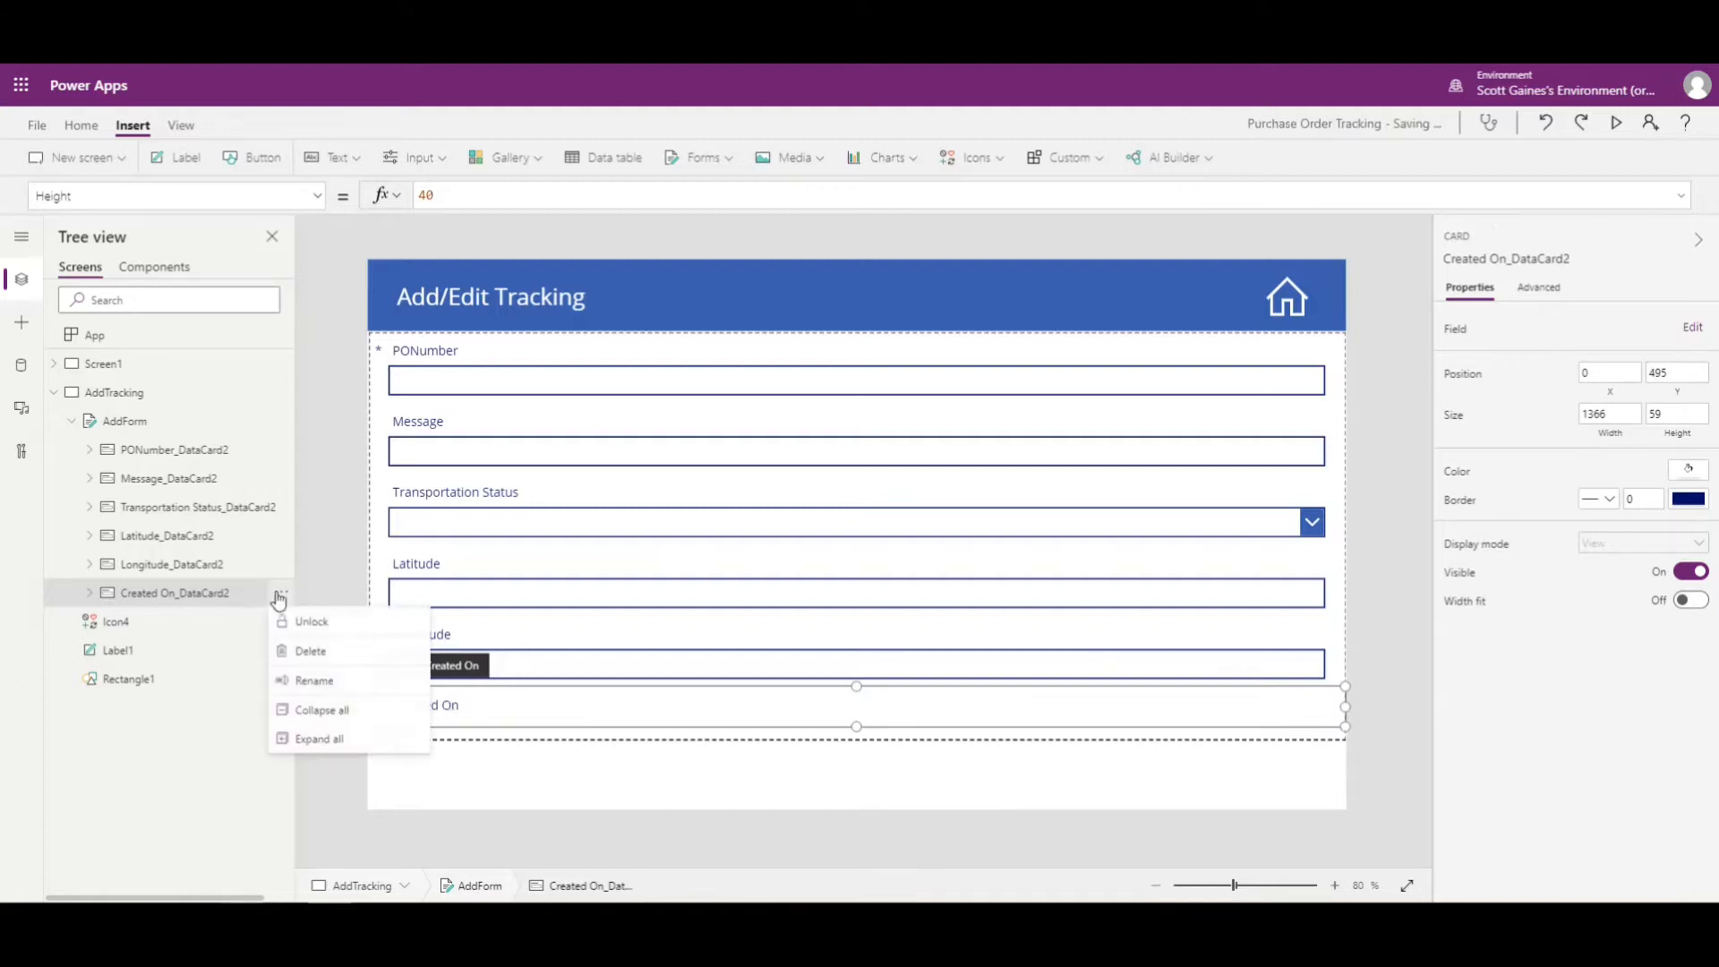
pyautogui.click(304, 653)
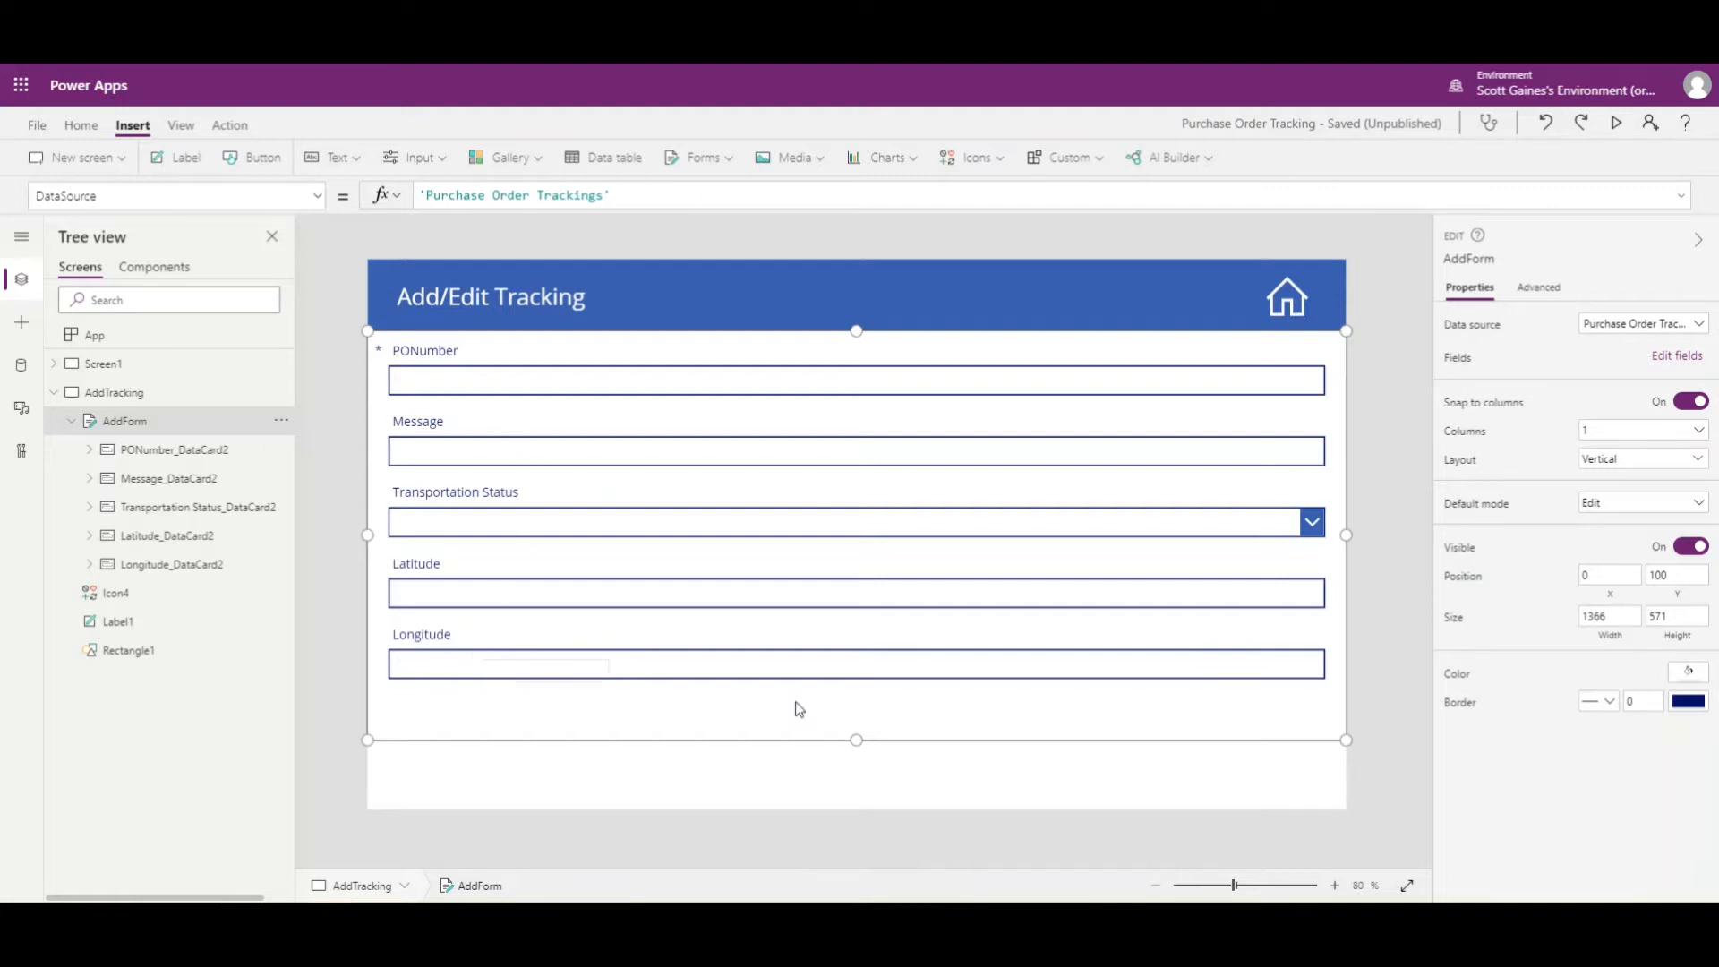
pyautogui.click(702, 787)
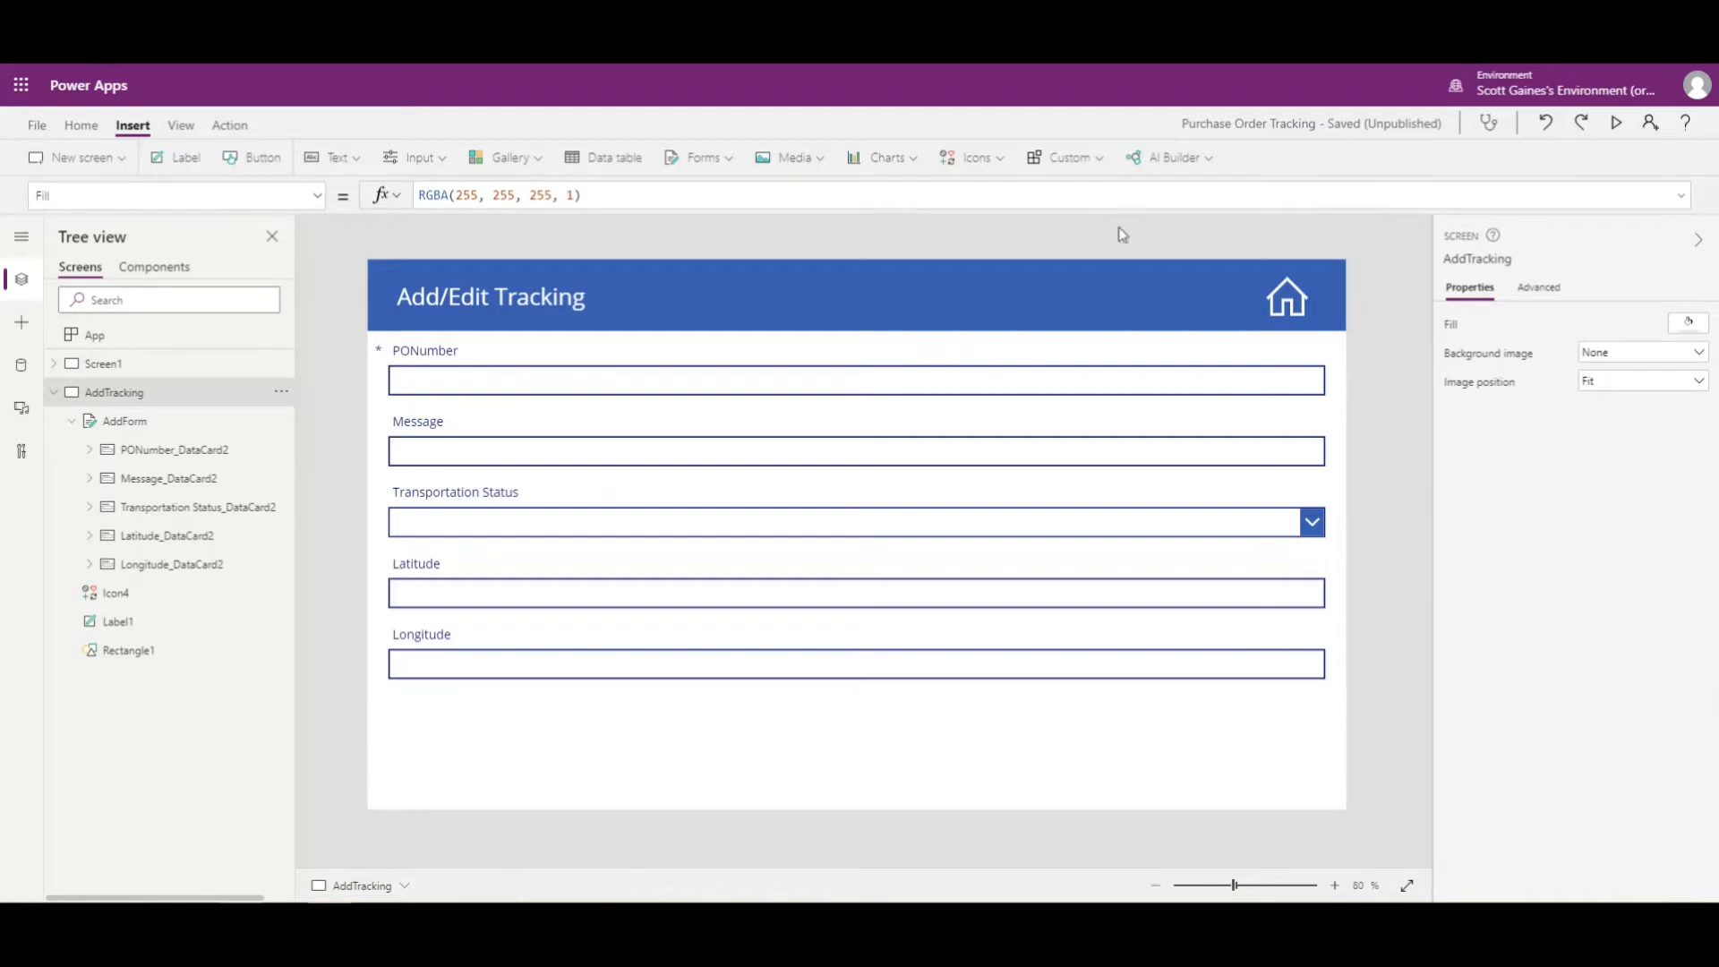
pyautogui.click(971, 428)
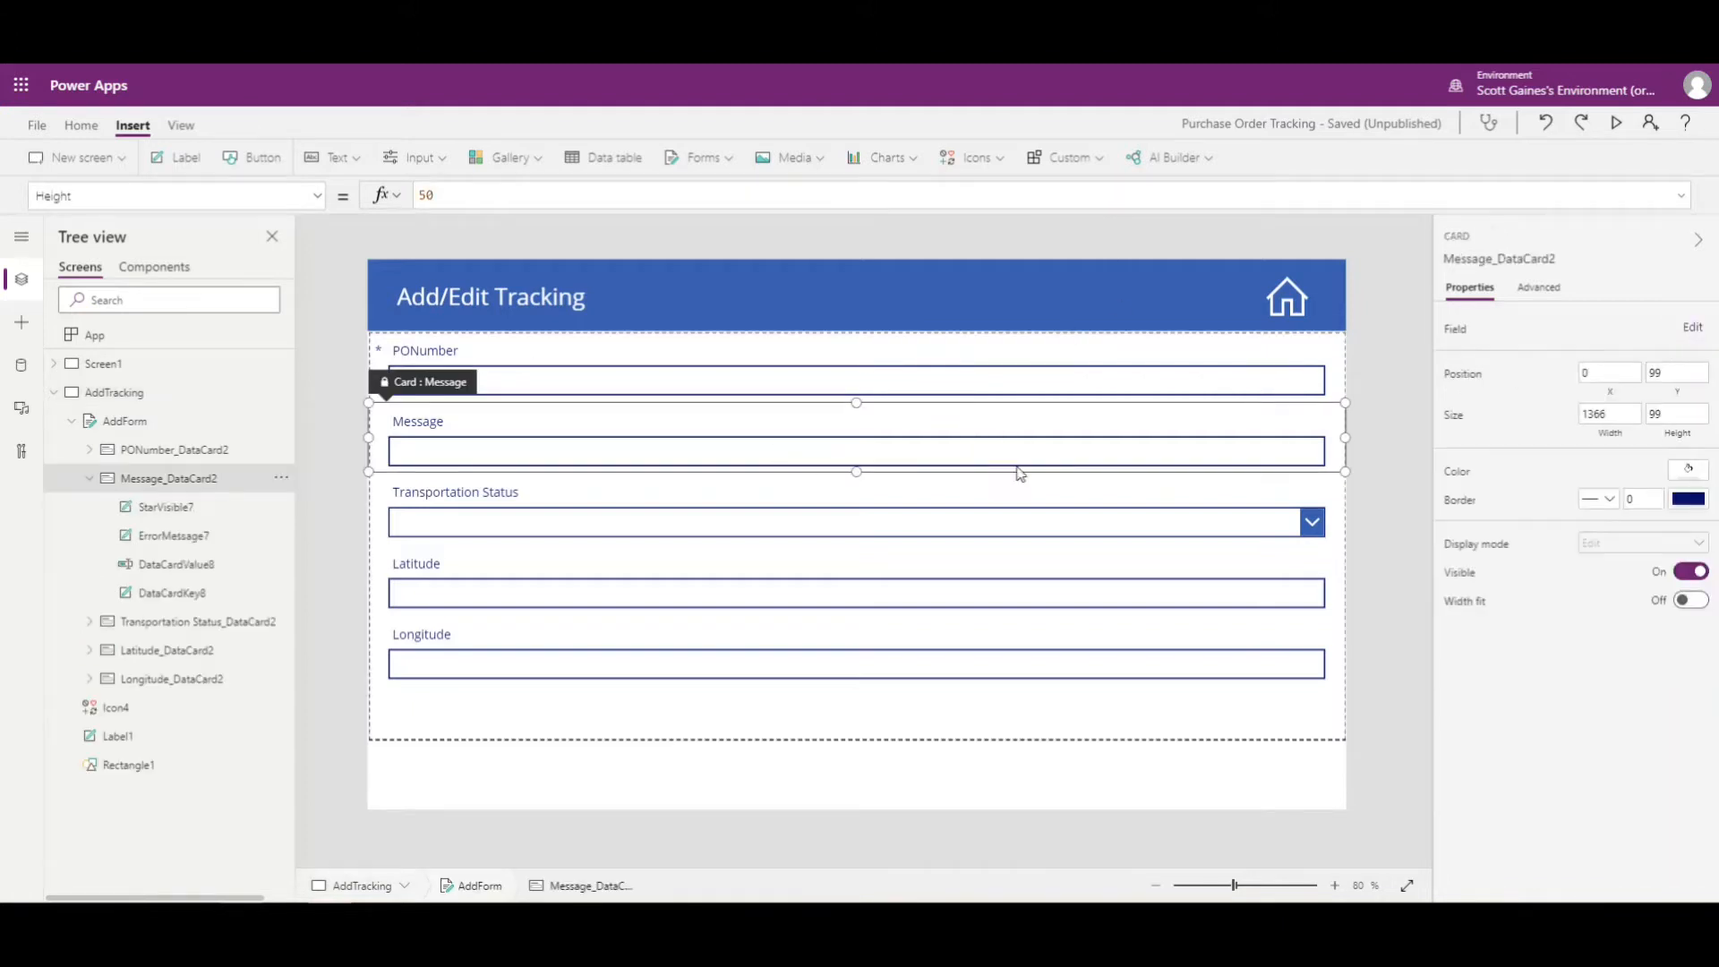
pyautogui.click(1540, 287)
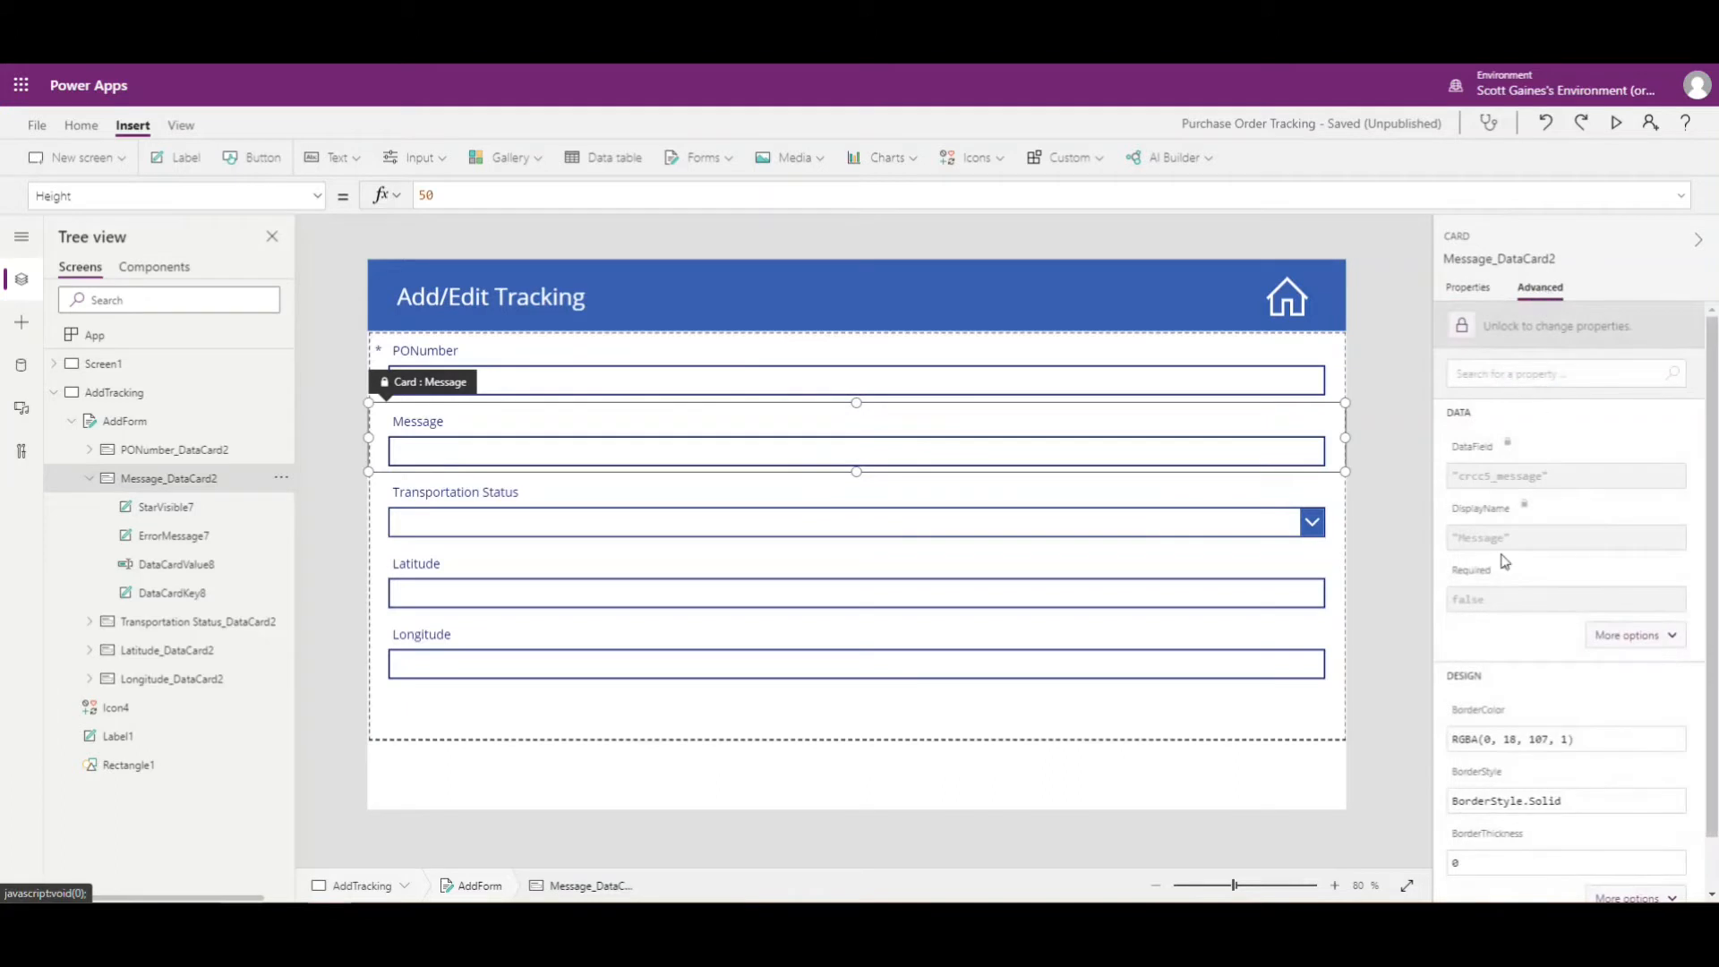
pyautogui.scroll(-1, 1493, 562)
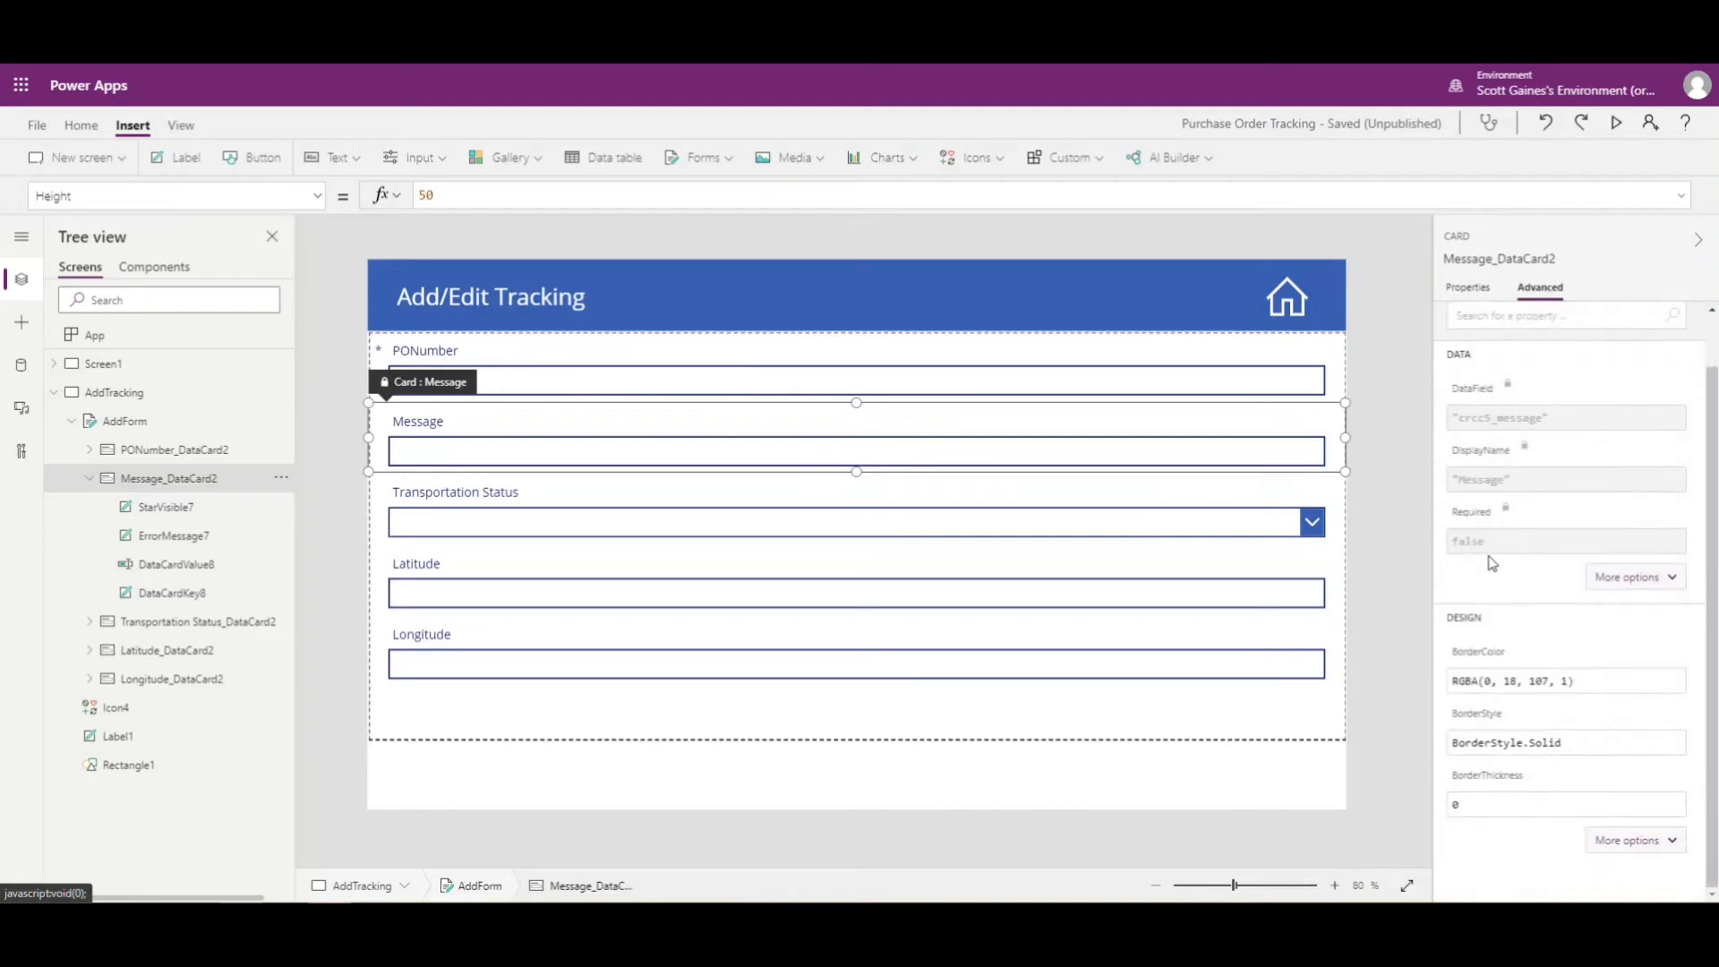
pyautogui.click(1673, 578)
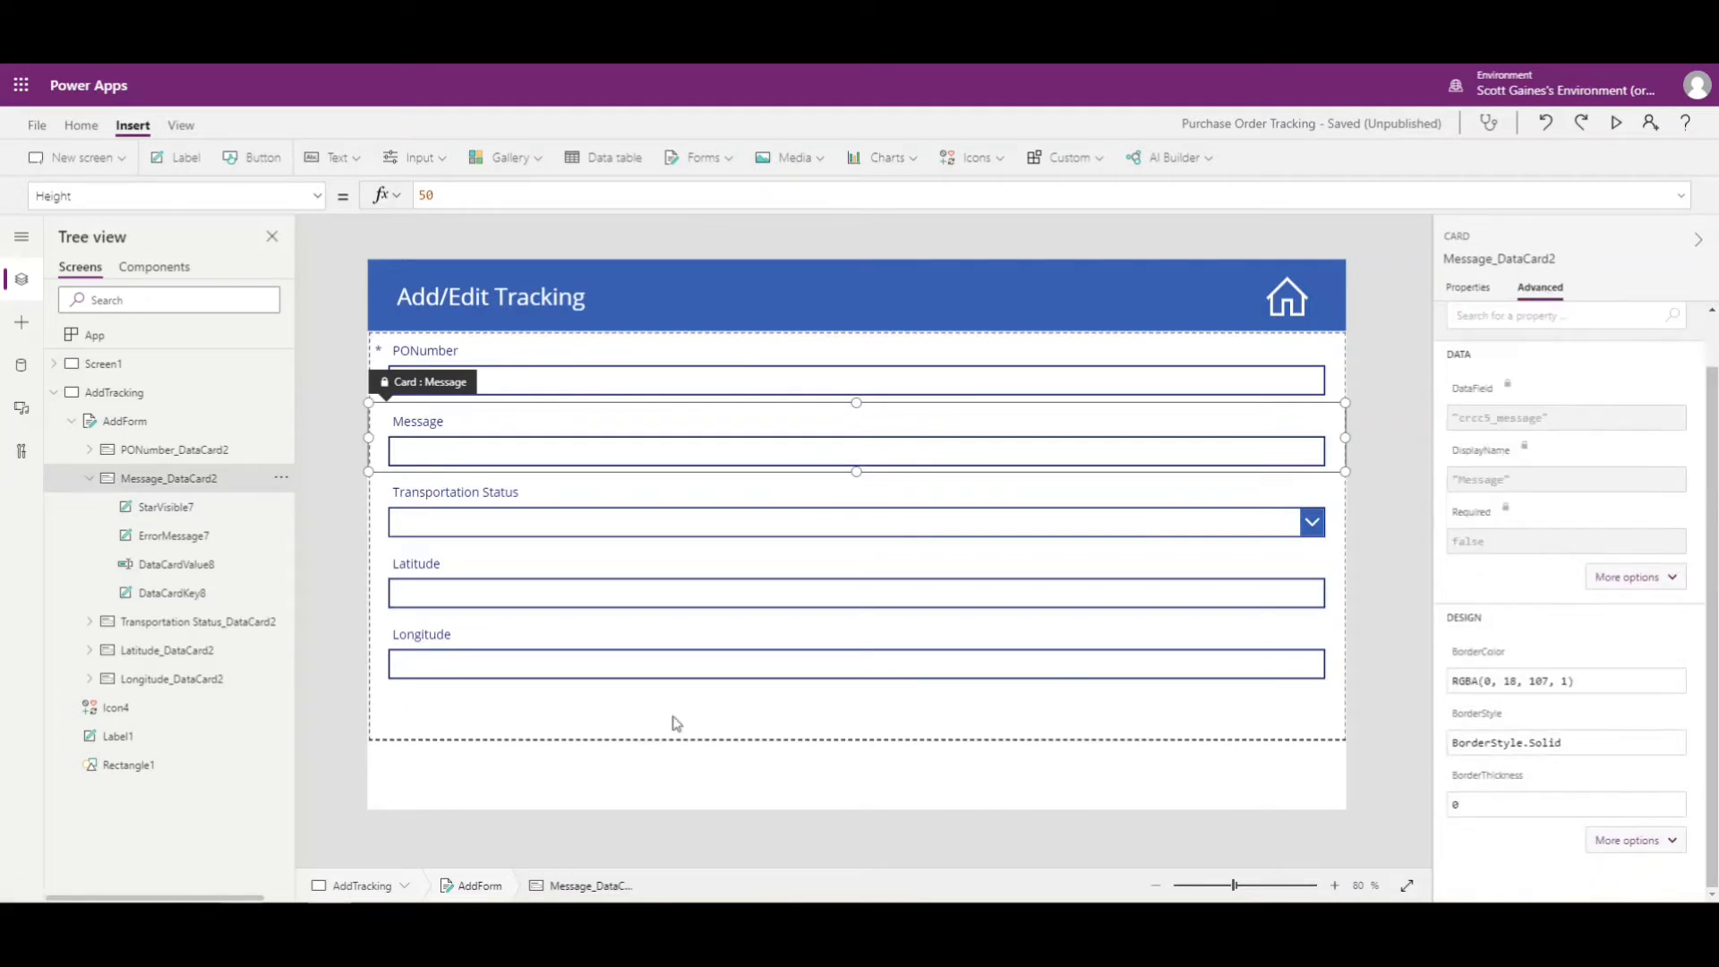
# Set AddForm's Item property to gal_main_screen.Selected.
pyautogui.click(542, 721)
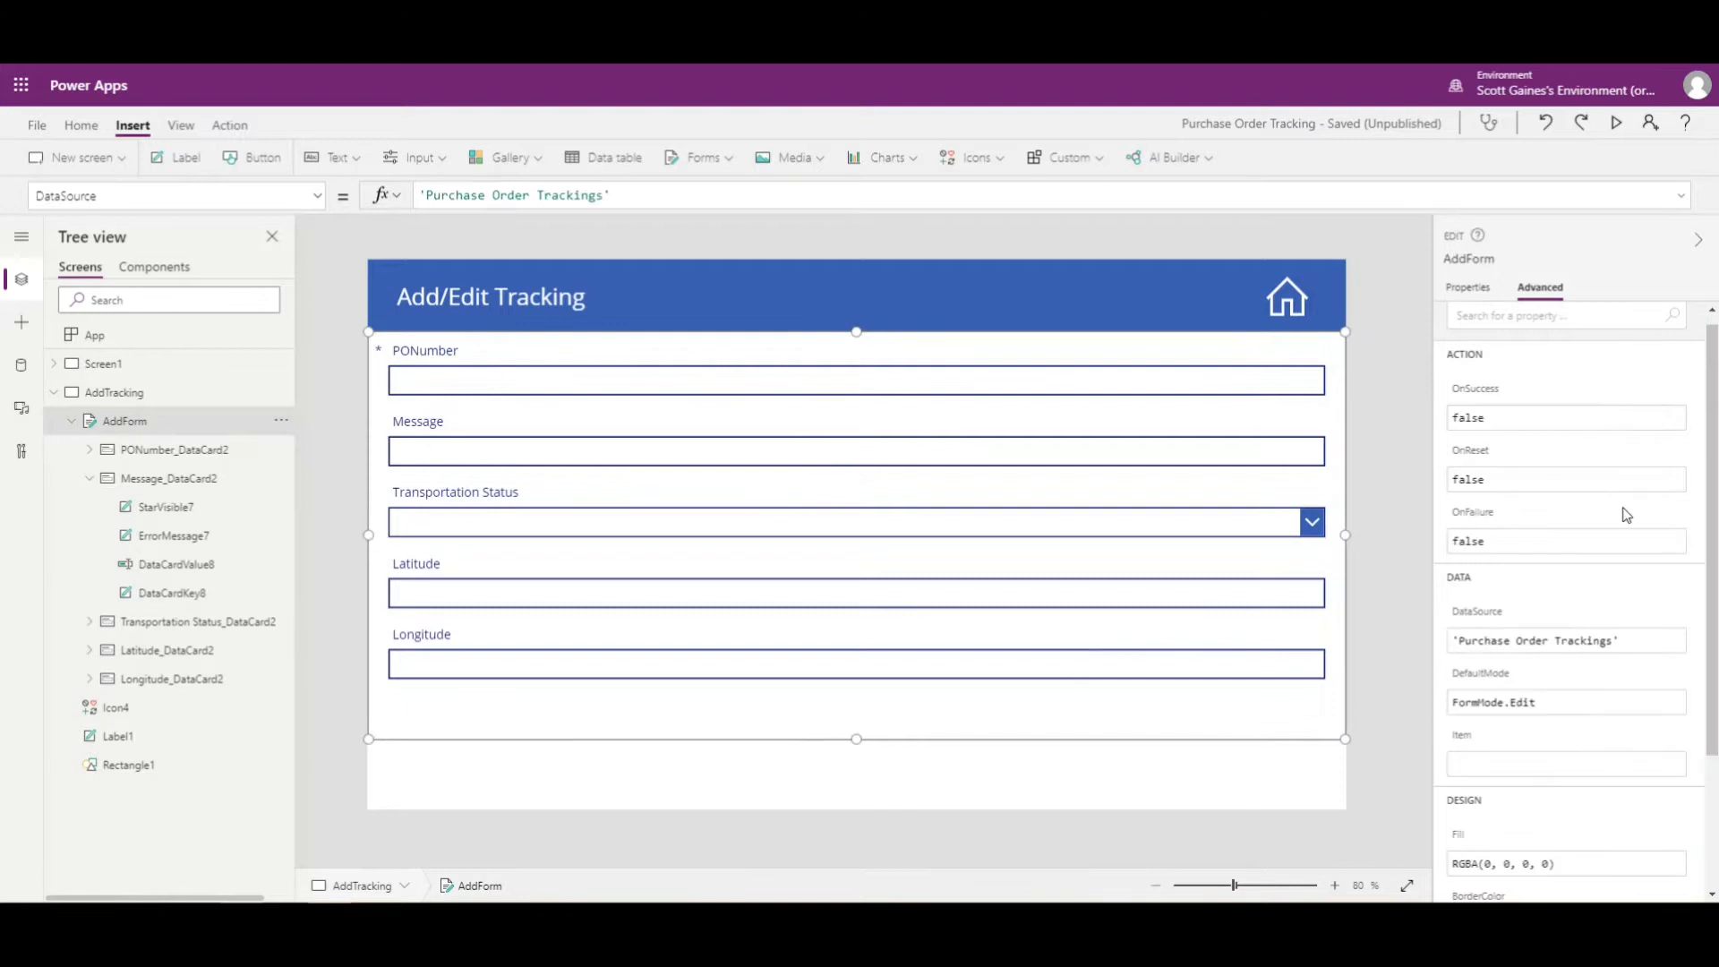
pyautogui.click(1476, 762)
pyautogui.write('Gal')
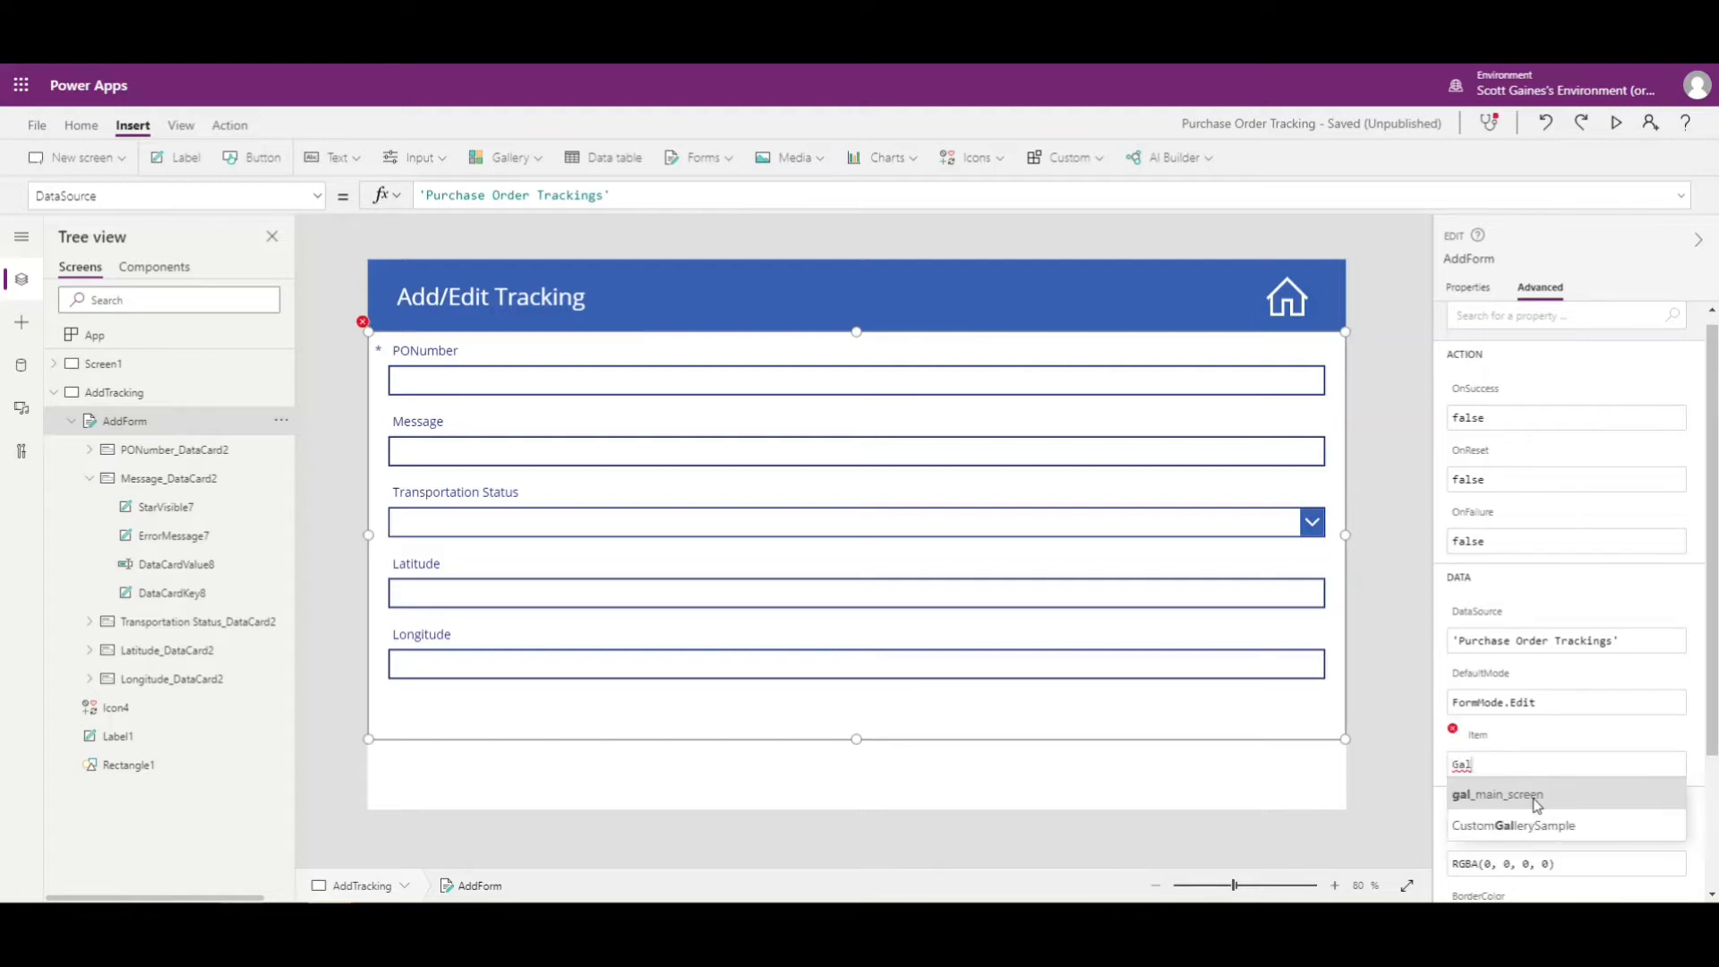
pyautogui.click(1514, 795)
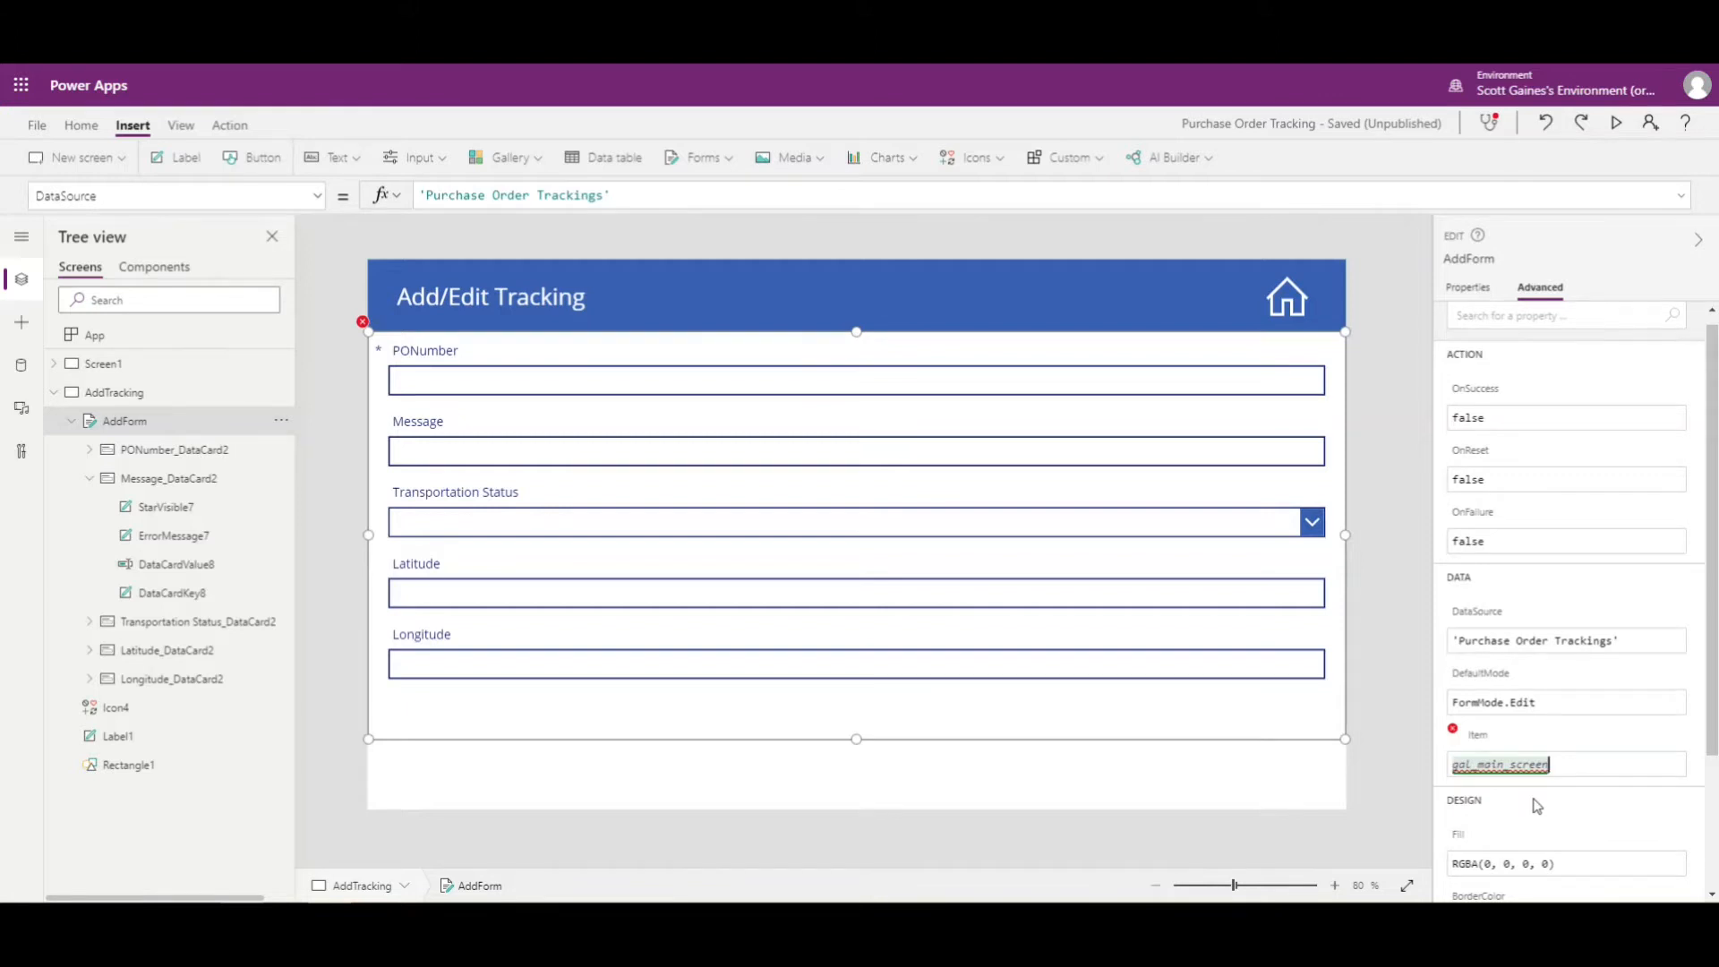
pyautogui.write('.Sel')
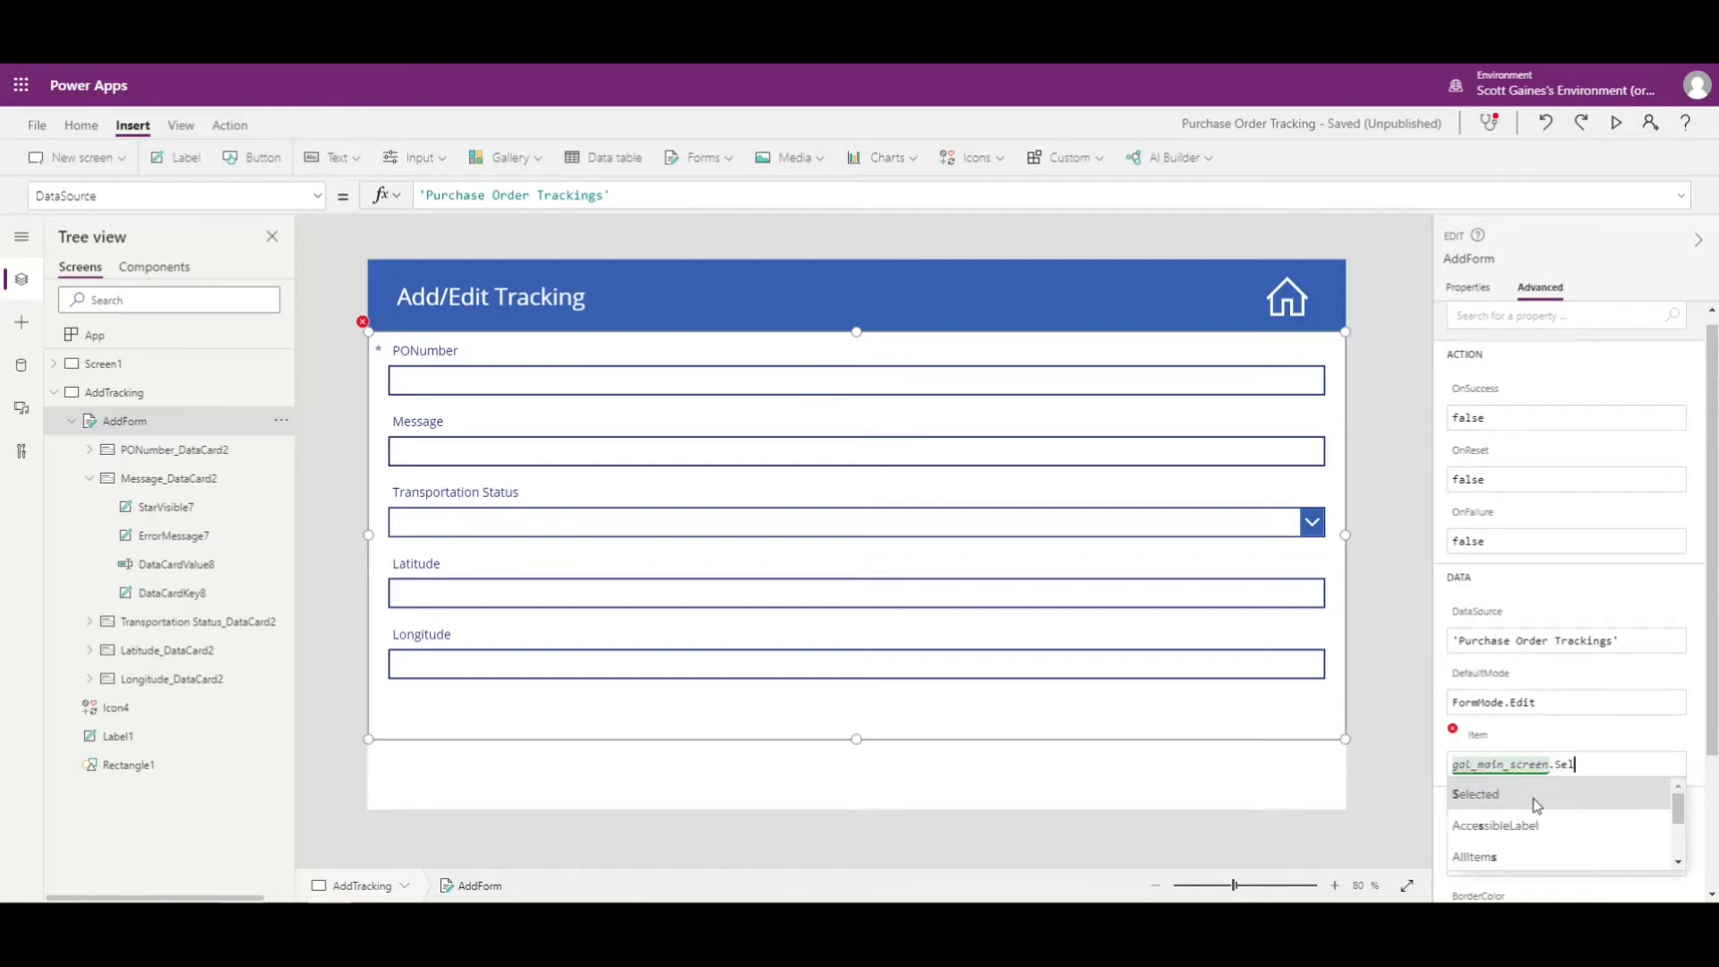
pyautogui.write('ec')
pyautogui.click(1537, 805)
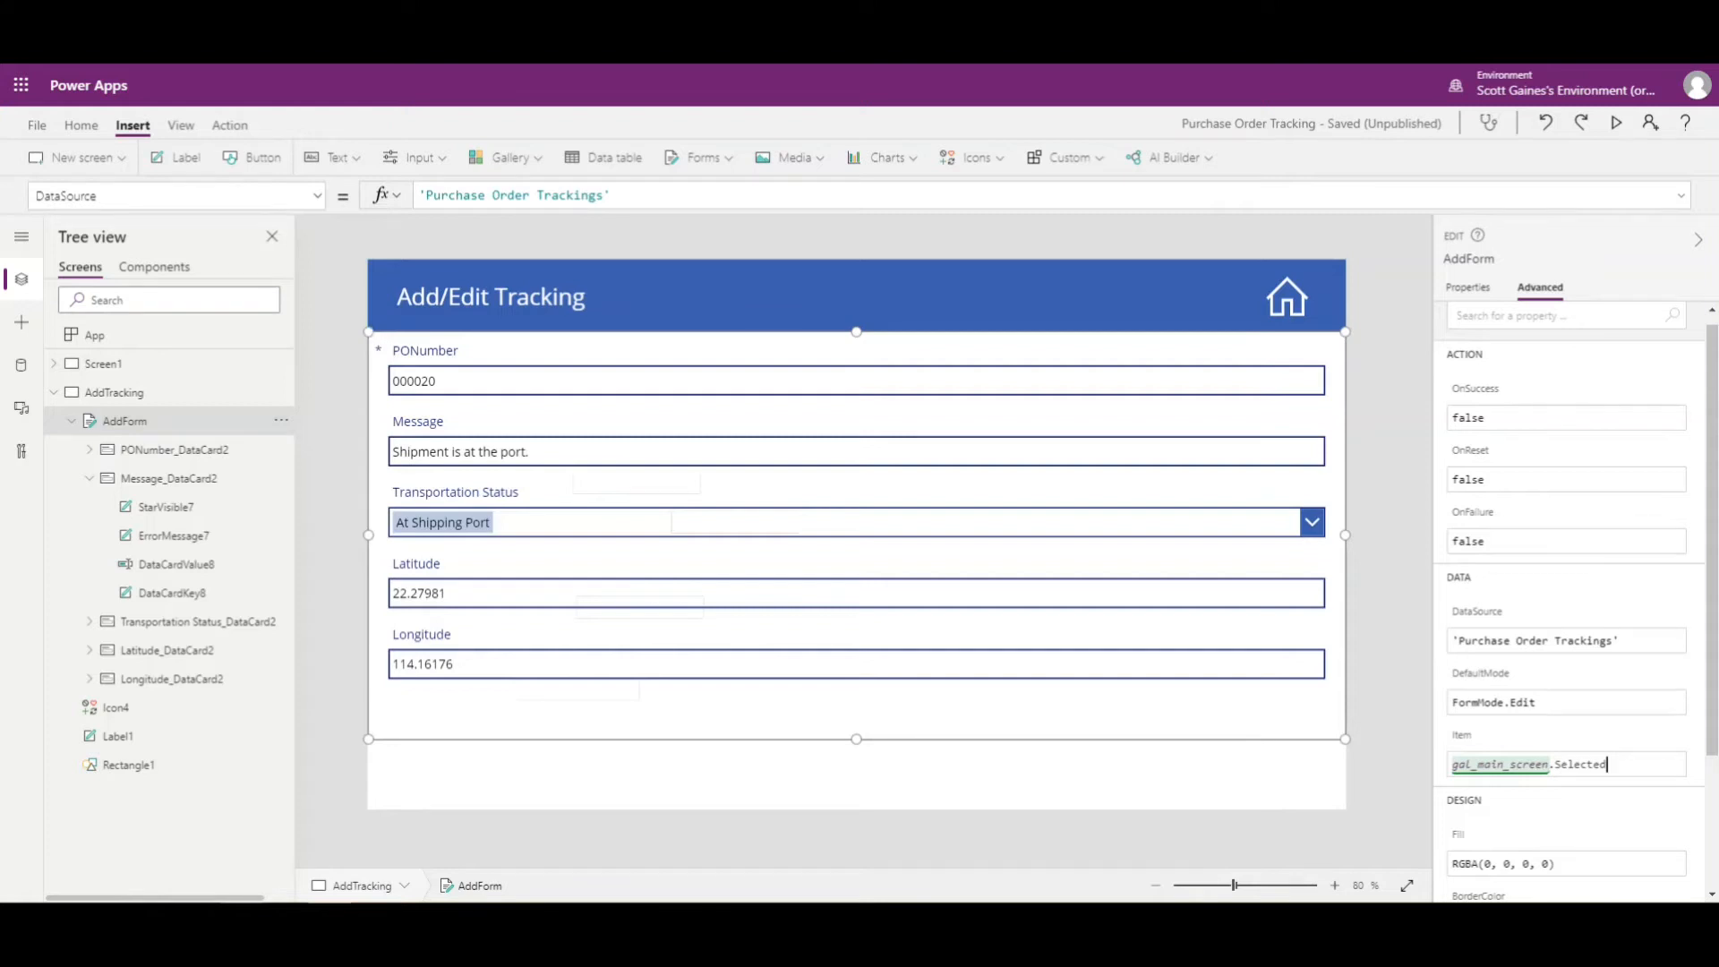
# Add a button below AddForm near the AddTracking screen's lower-right corner and set its text to Save.
pyautogui.click(253, 157)
pyautogui.moveTo(463, 310); pyautogui.dragTo(1244, 778)
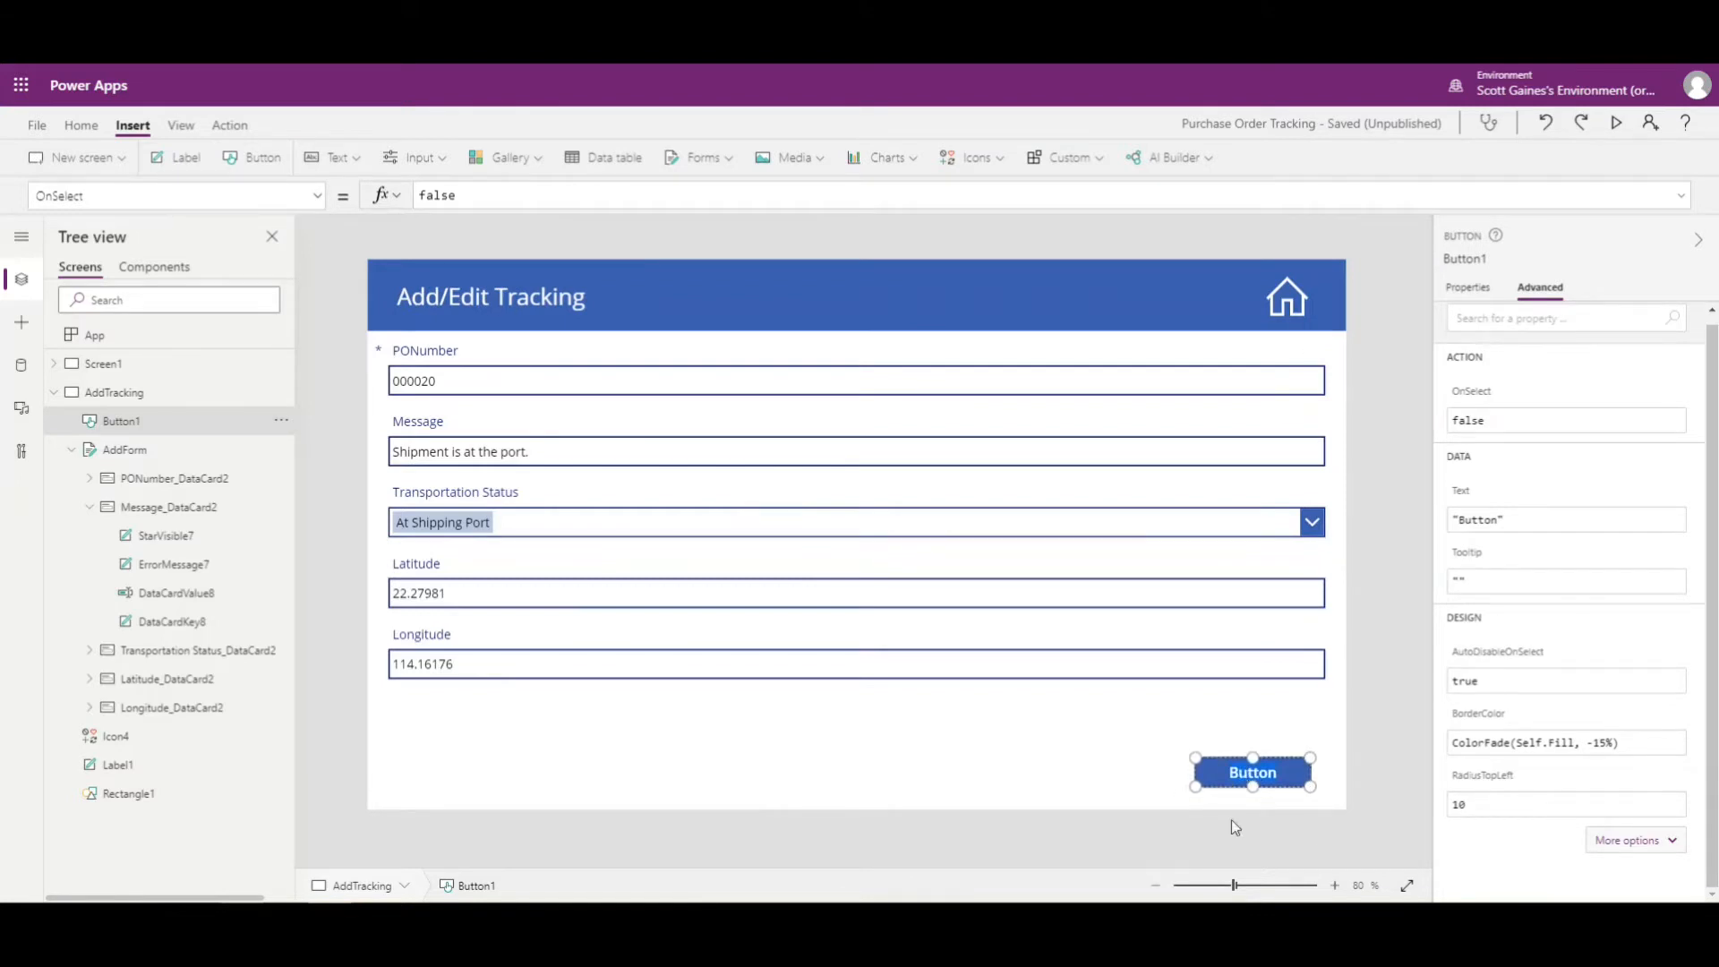
pyautogui.press('BackSpace')
pyautogui.write('Save')
# Set the Save button's OnSelect formula to SubmitForm(AddForm).
pyautogui.moveTo(1552, 421); pyautogui.dragTo(1445, 413)
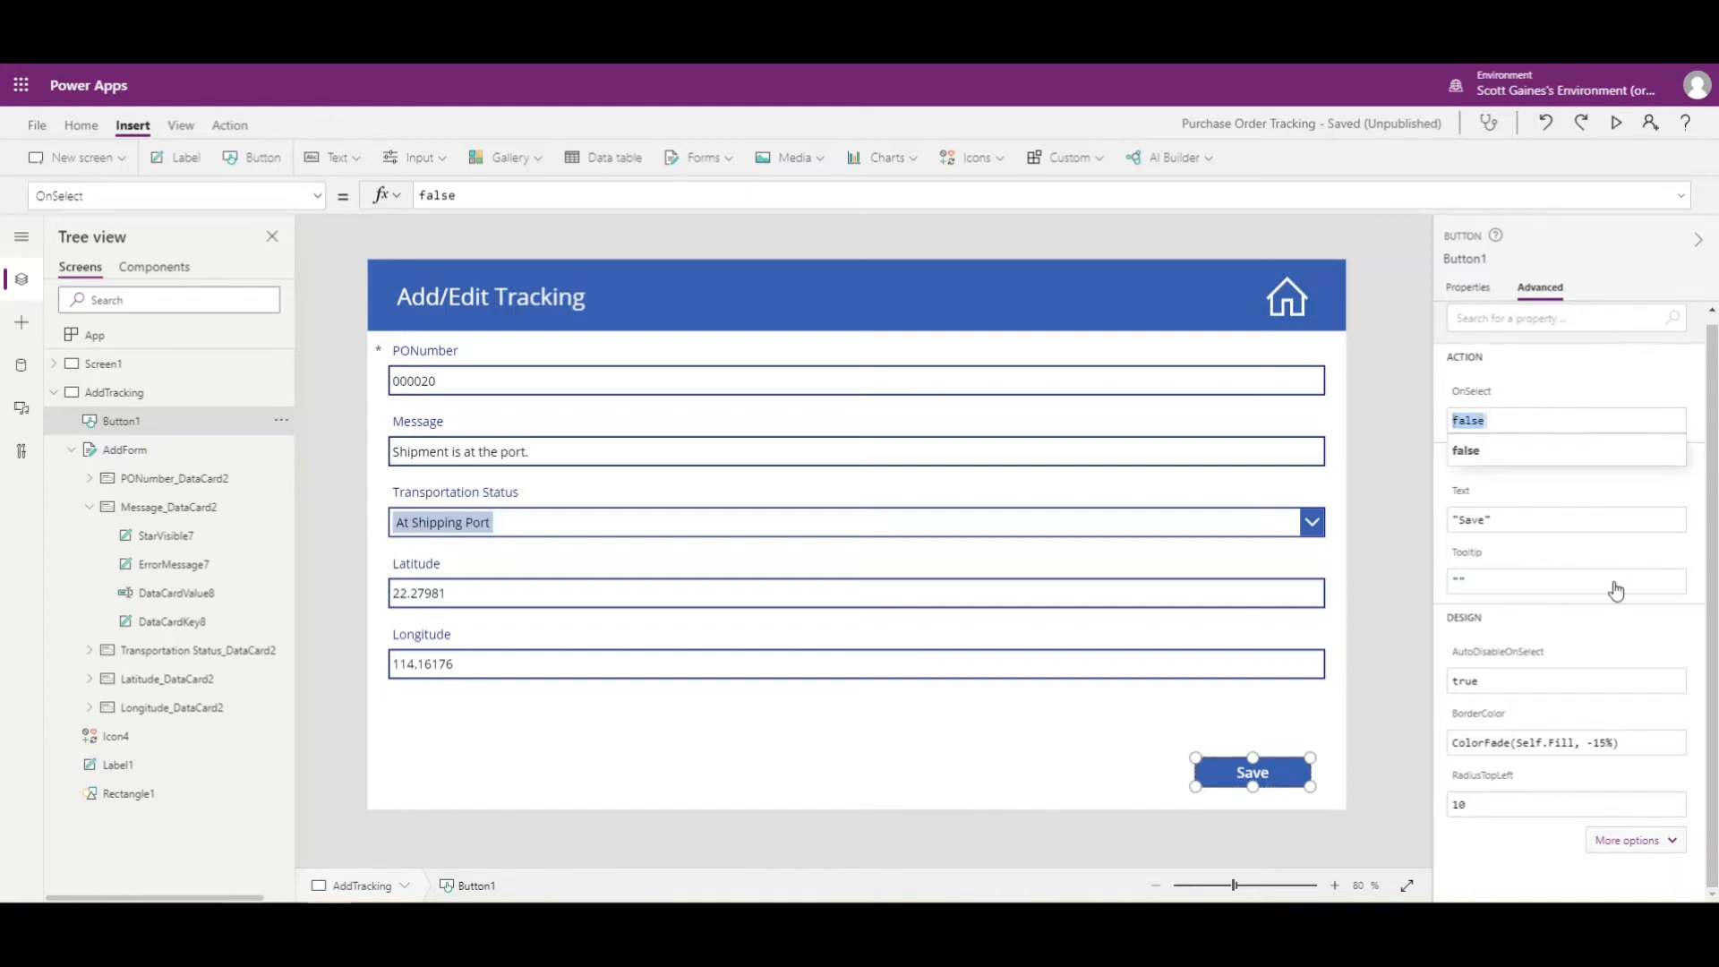
pyautogui.write('Submitfo')
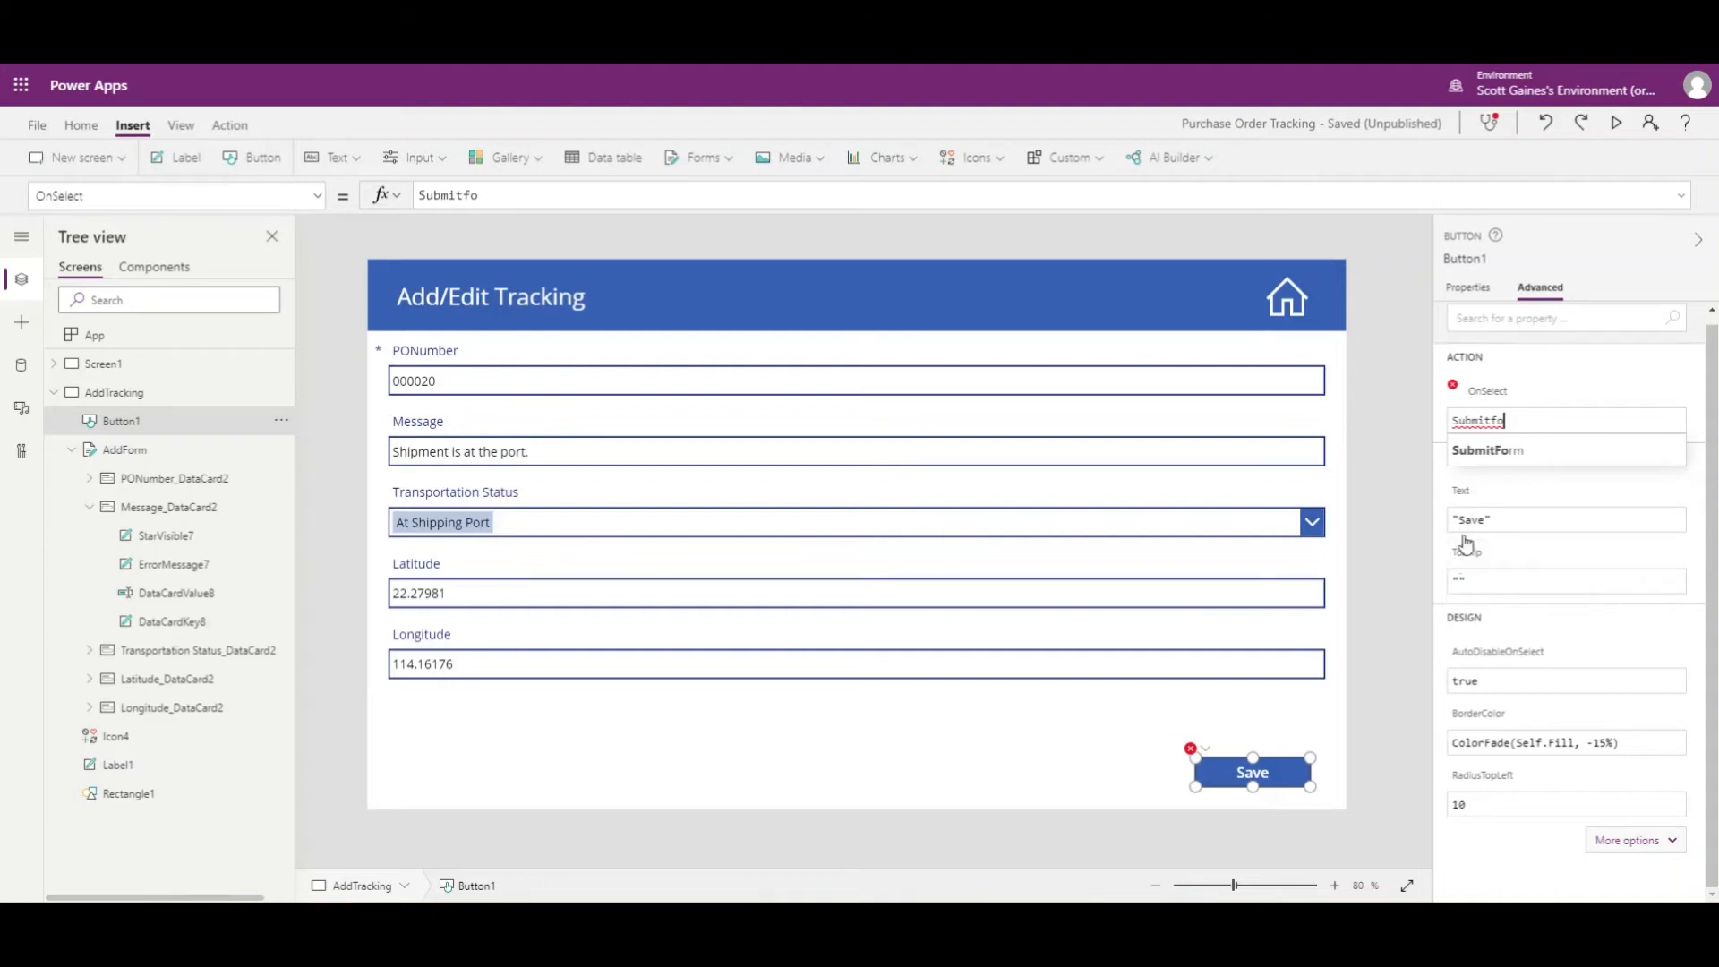
pyautogui.click(1513, 451)
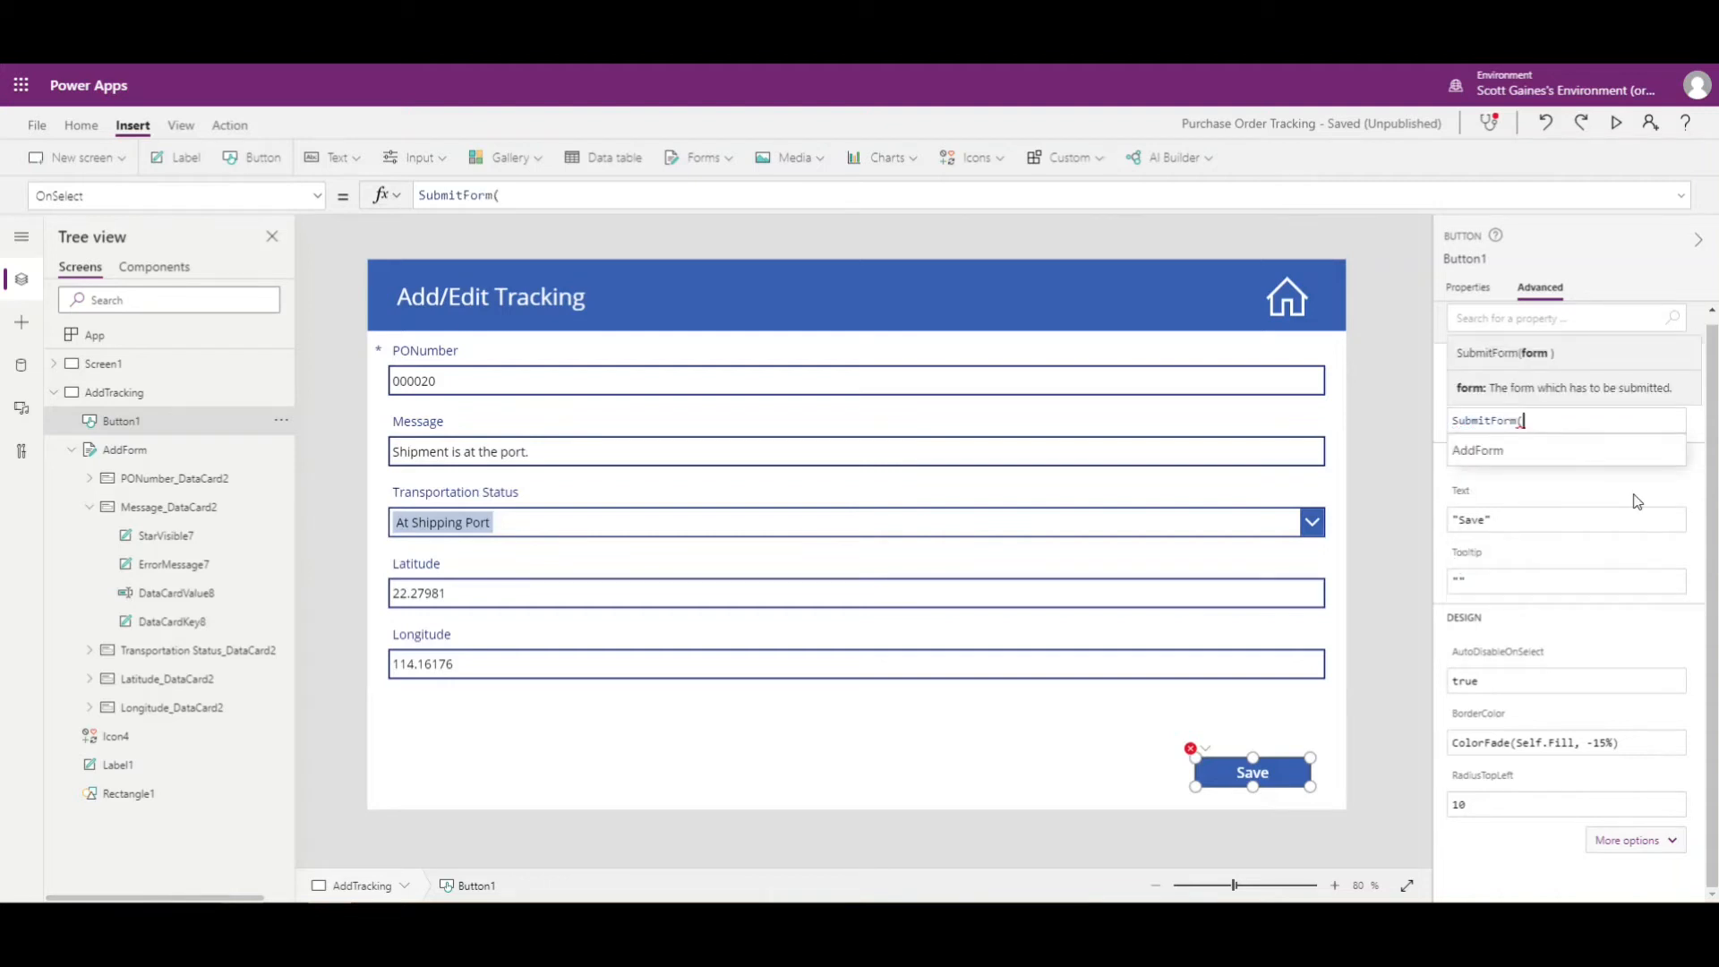
pyautogui.write('Add')
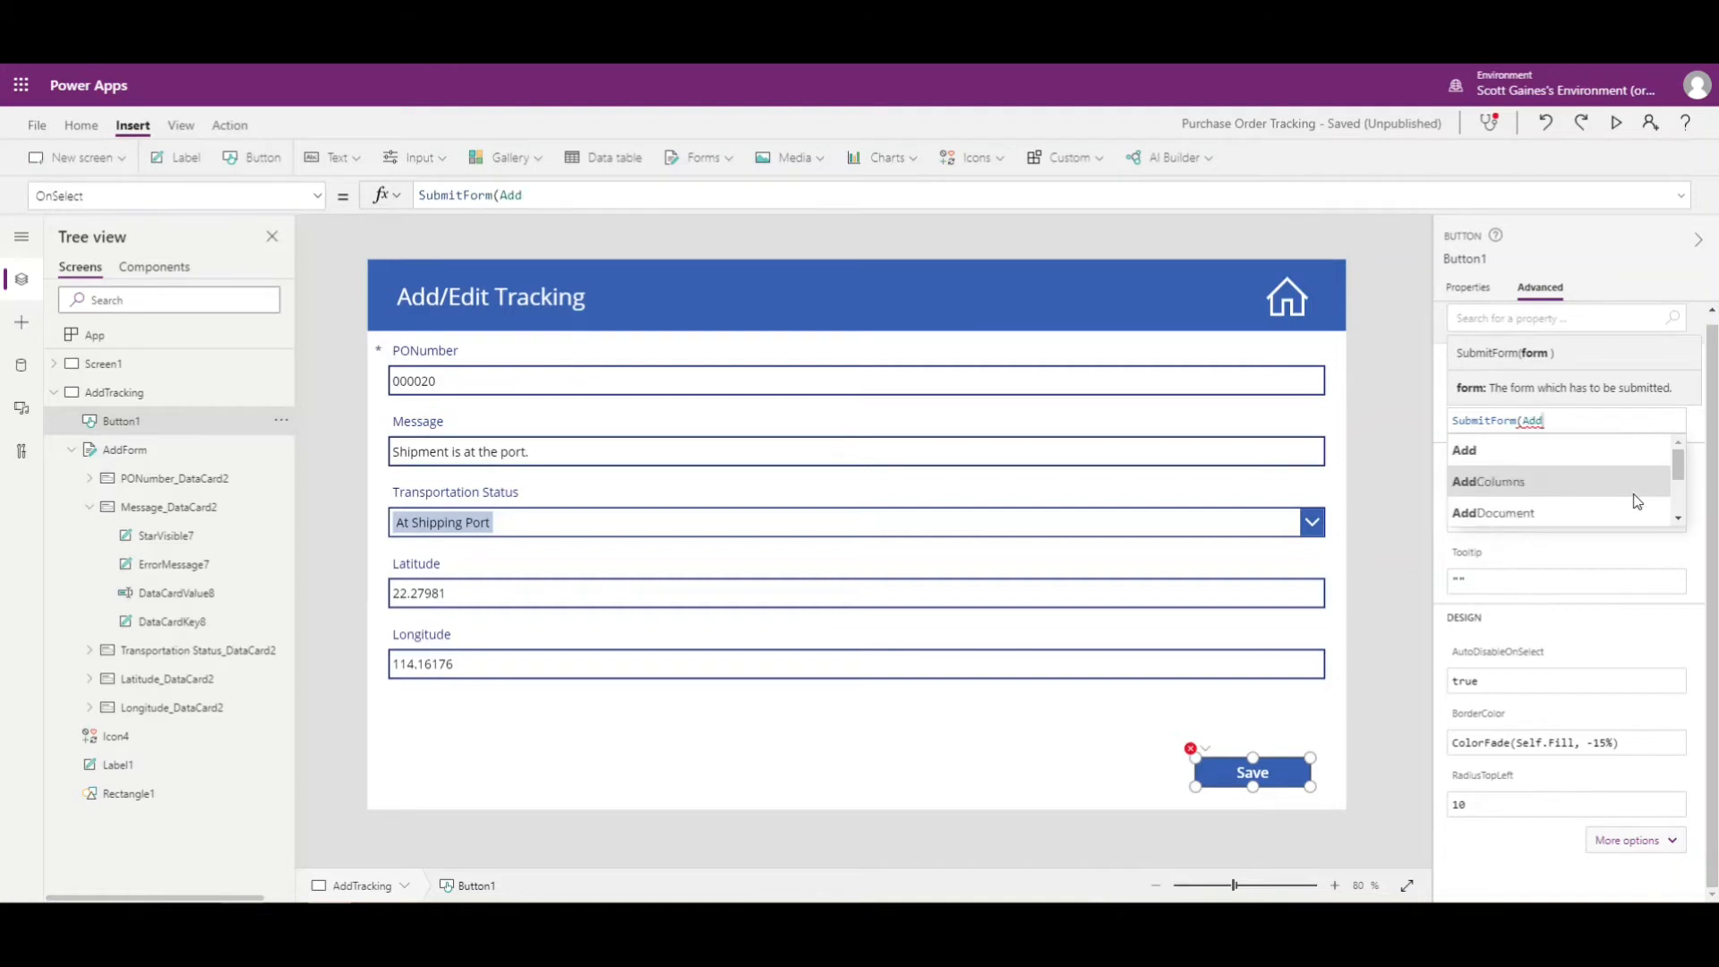
pyautogui.press('BackSpace')
pyautogui.press('BackSpace')
pyautogui.press('BackSpace')
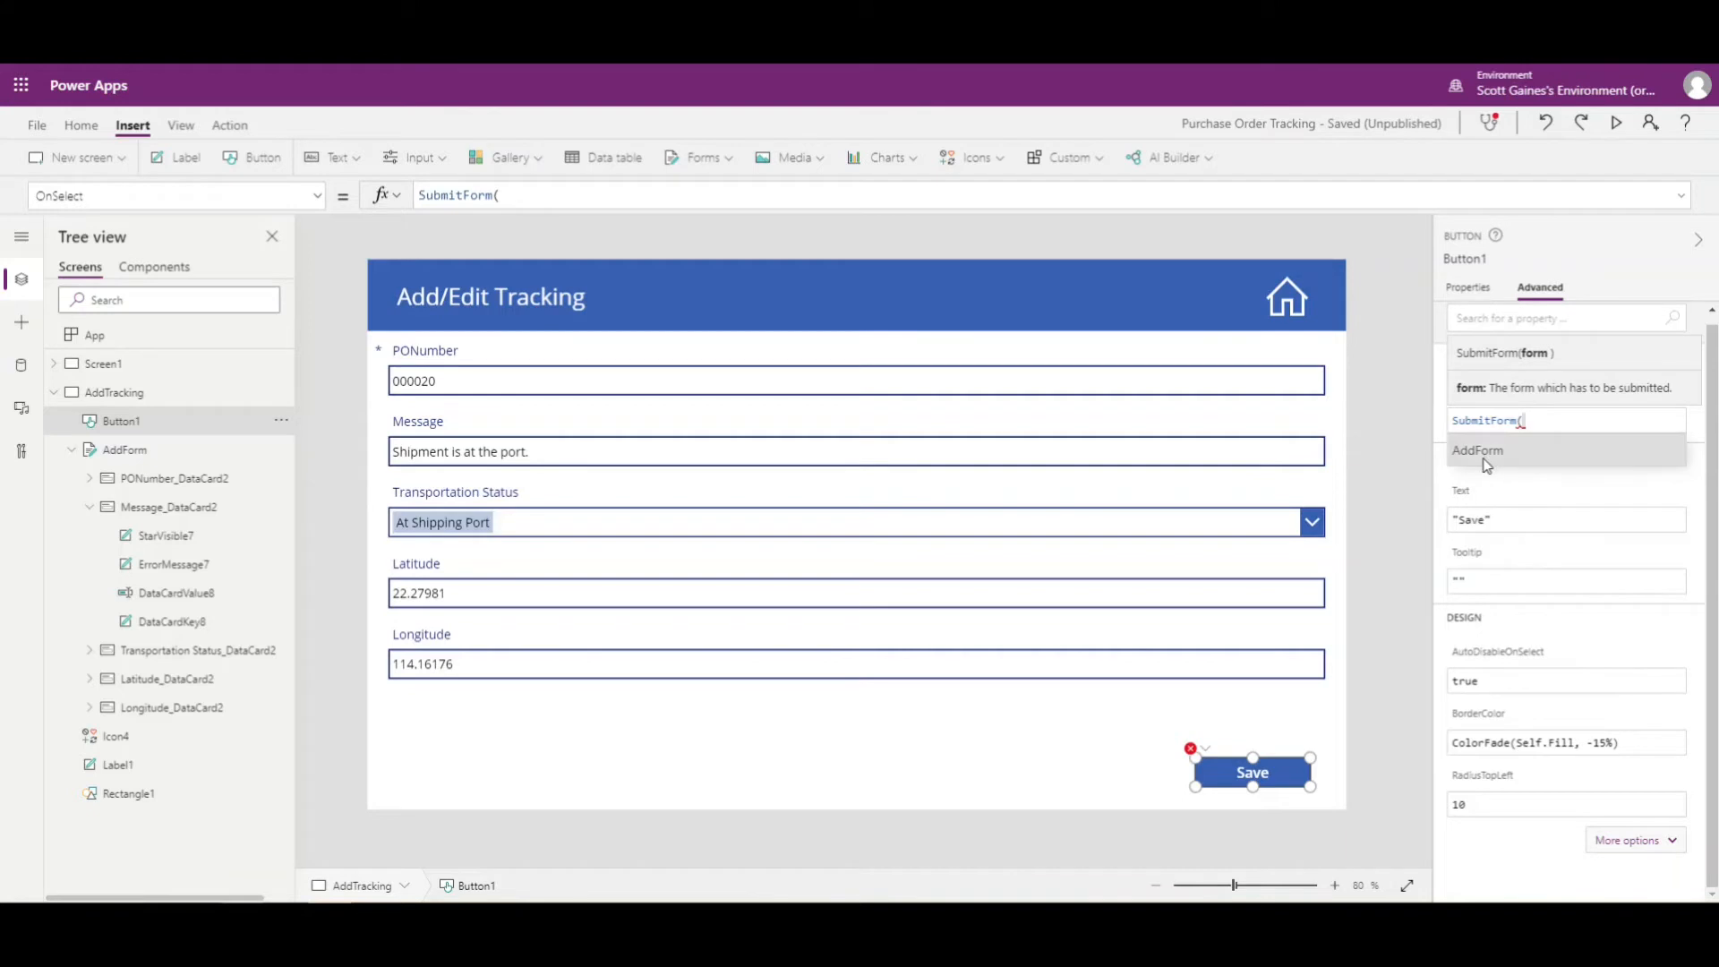
pyautogui.click(1519, 451)
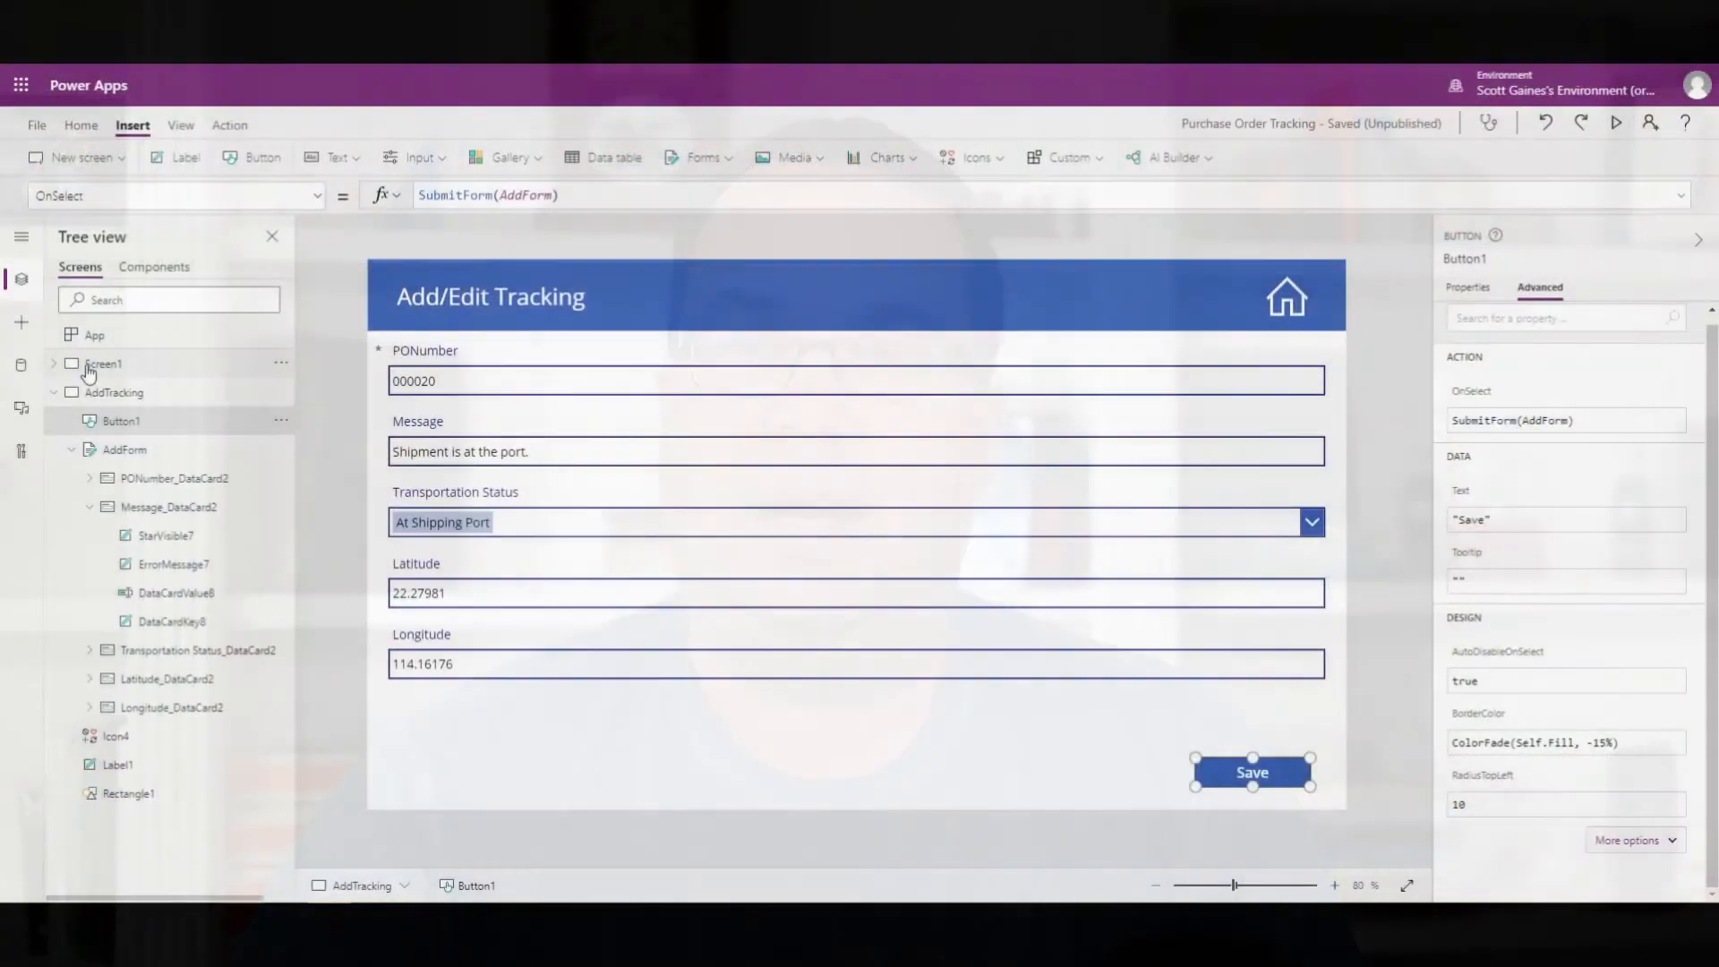
# Set the TemplateFill of gal_main_screen on Screen1 to If(ThisItem.IsSelected, LightBlue, White).
pyautogui.click(73, 369)
pyautogui.click(53, 363)
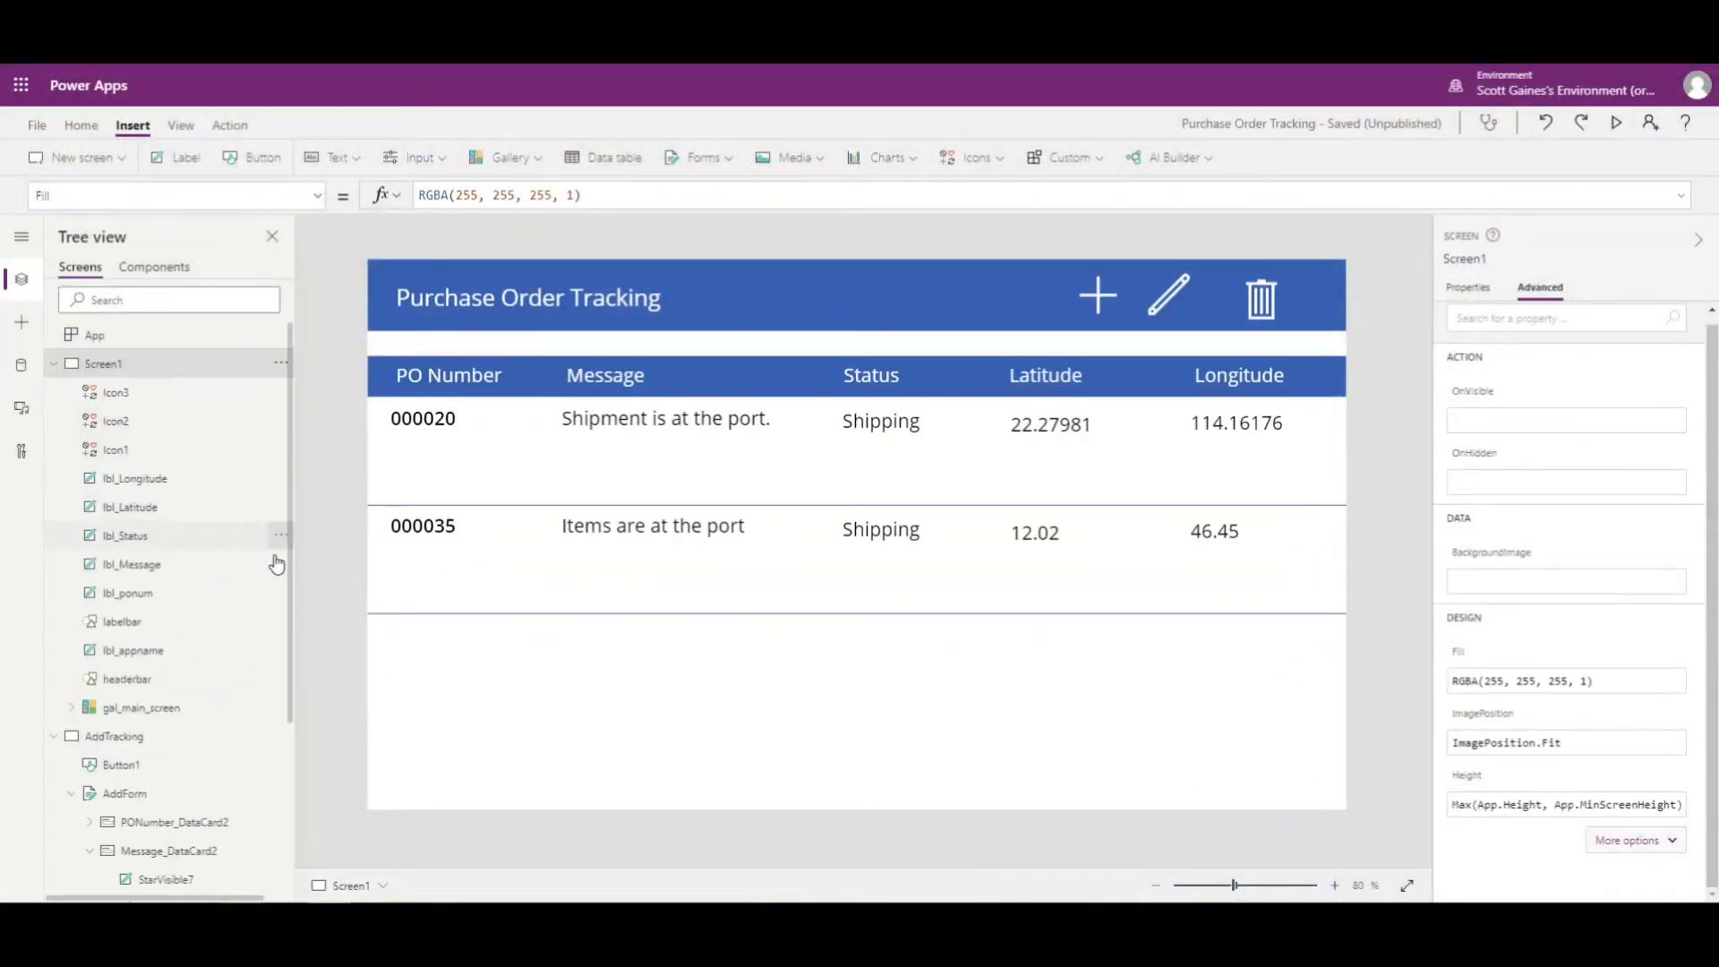
pyautogui.click(136, 710)
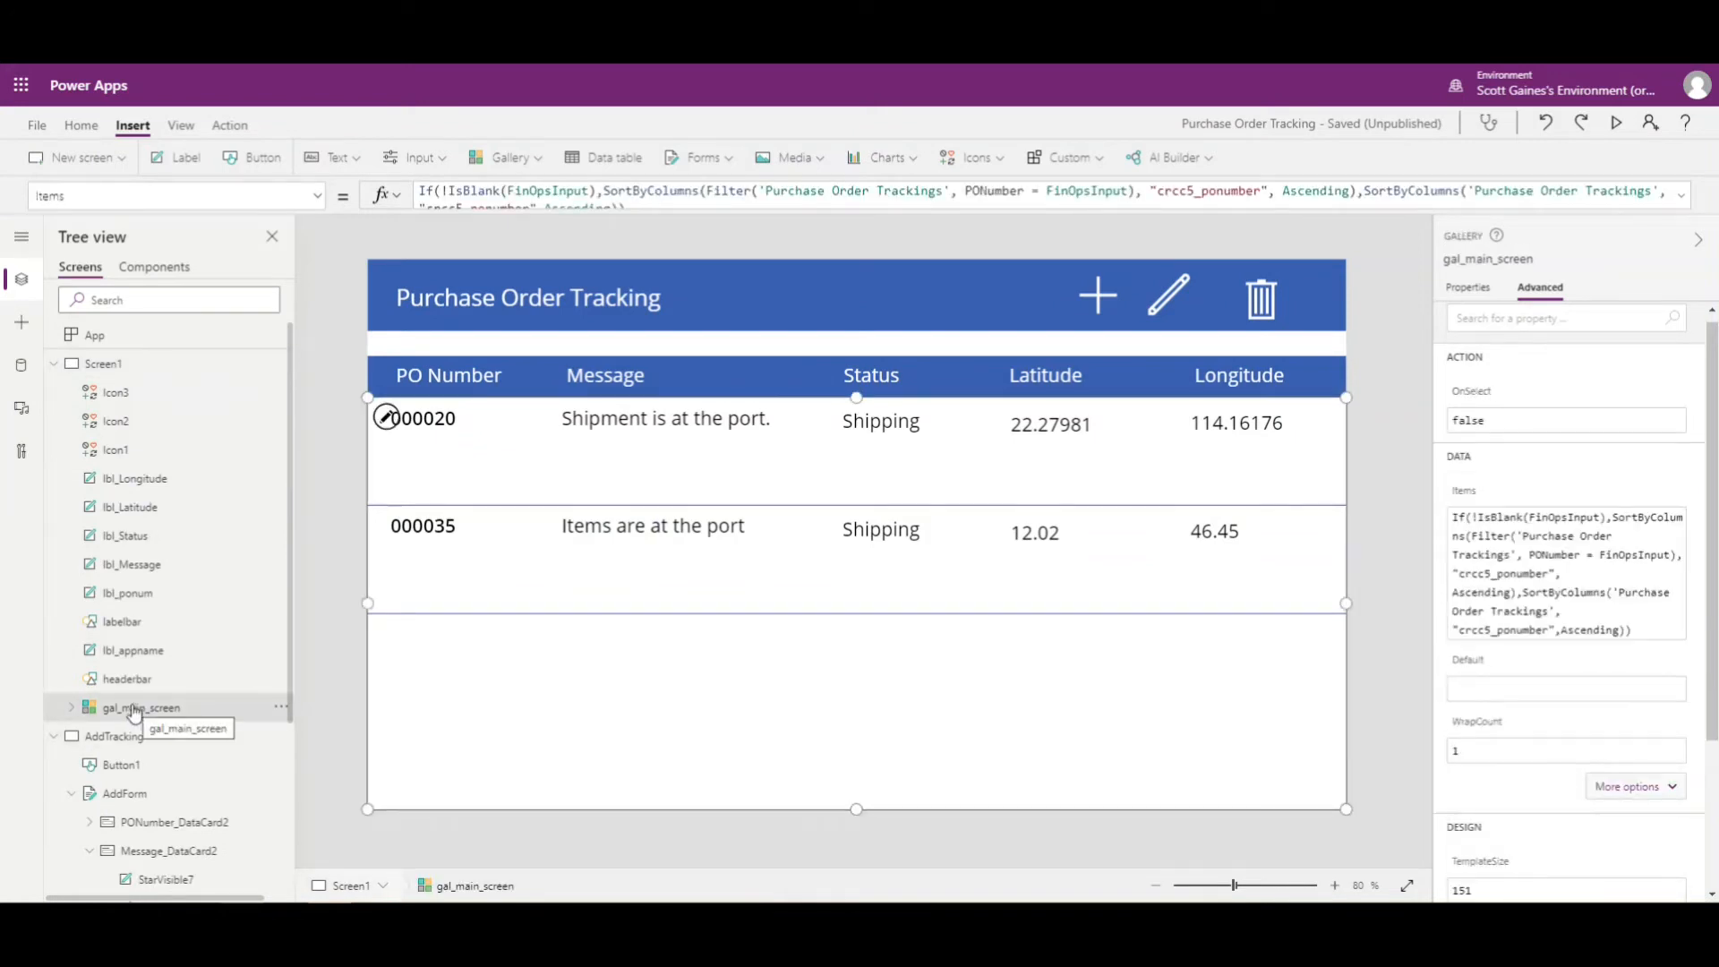
pyautogui.scroll(-3, 1619, 513)
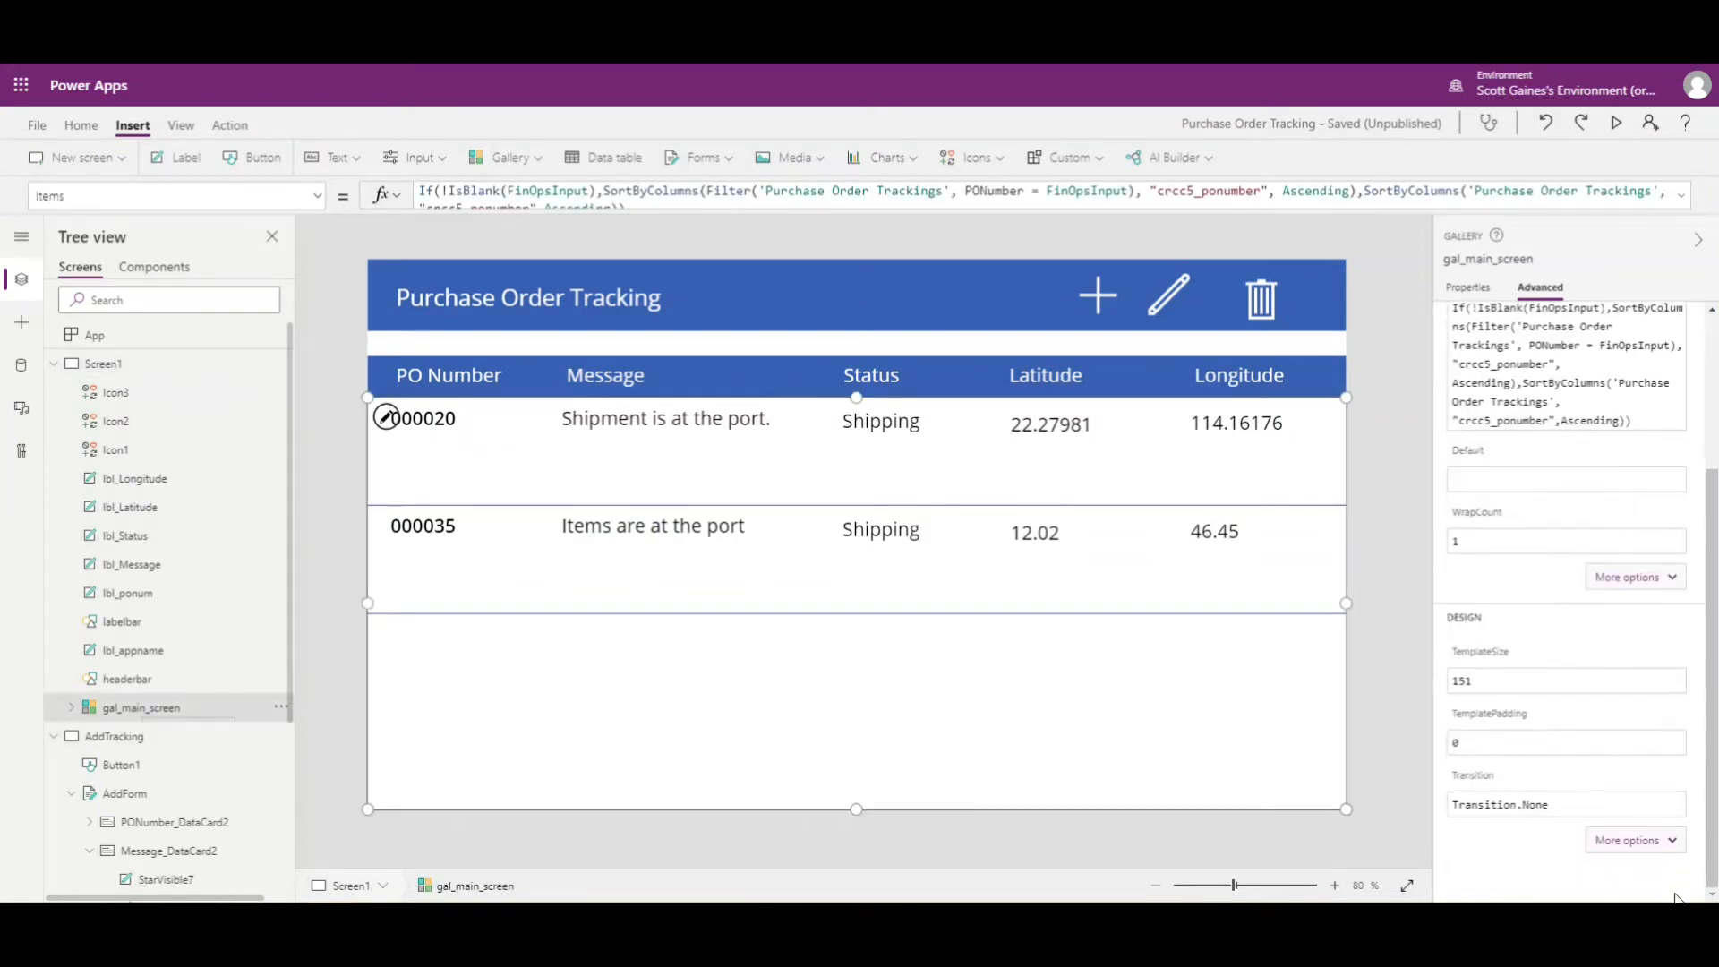
pyautogui.click(1672, 842)
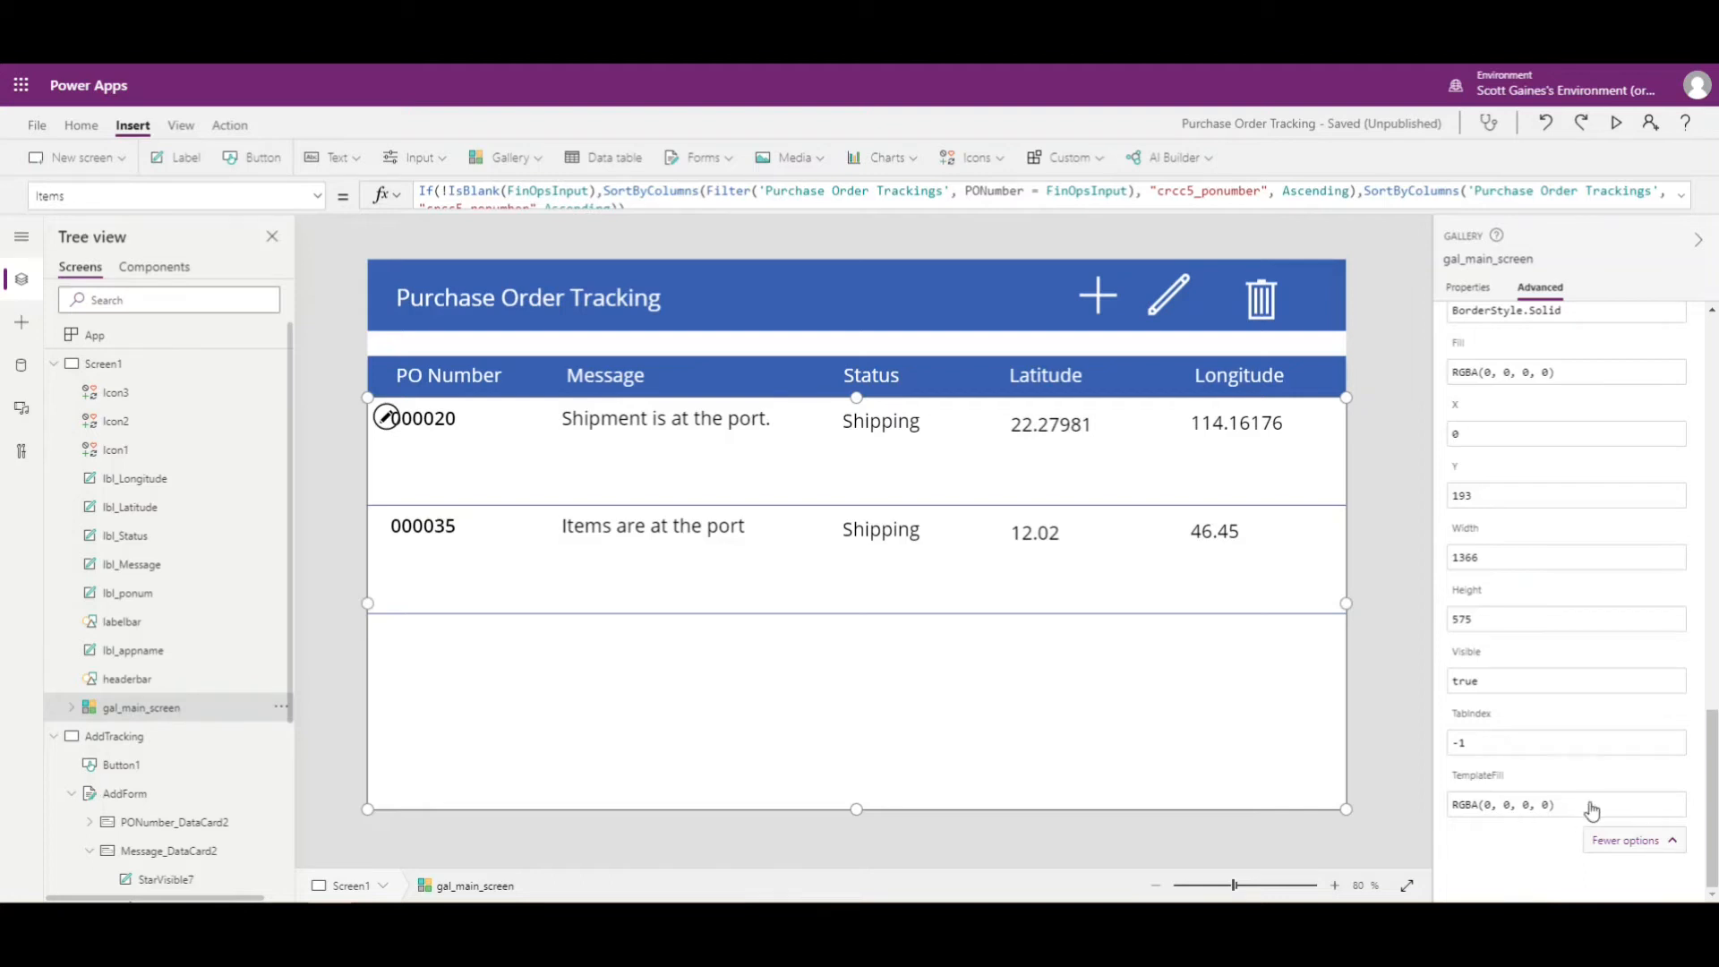
pyautogui.moveTo(1591, 806); pyautogui.dragTo(1436, 817)
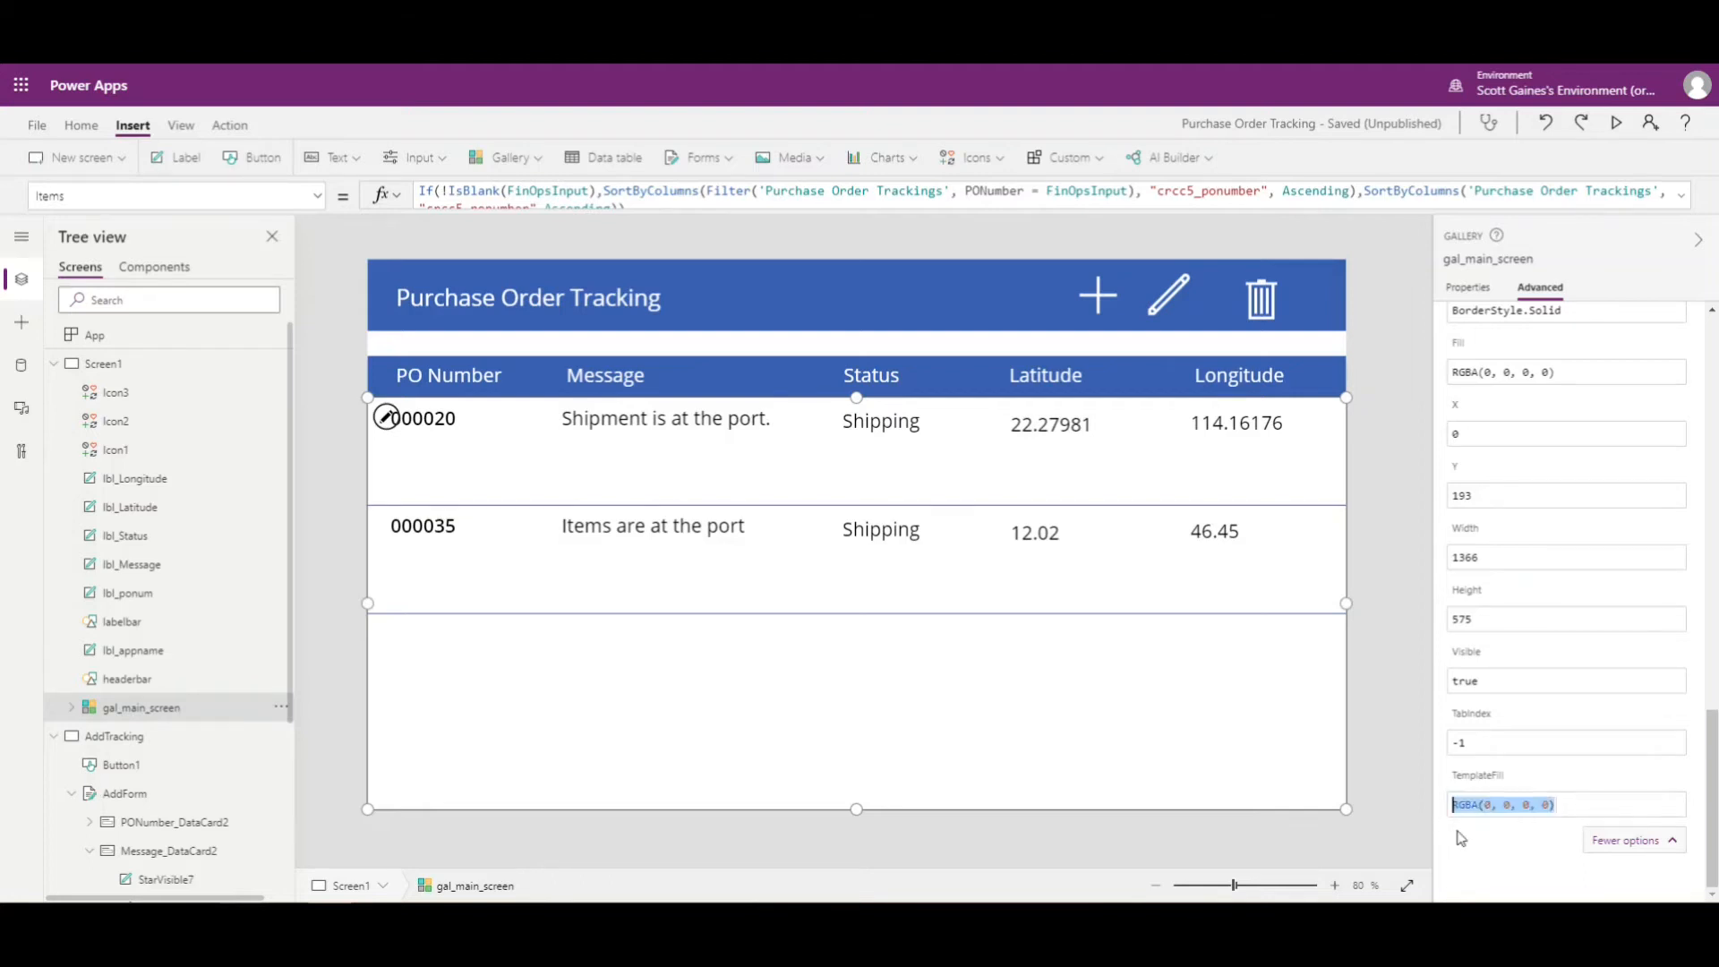
pyautogui.write('If(ThisItem.IsSelected, LightBlue, White)')
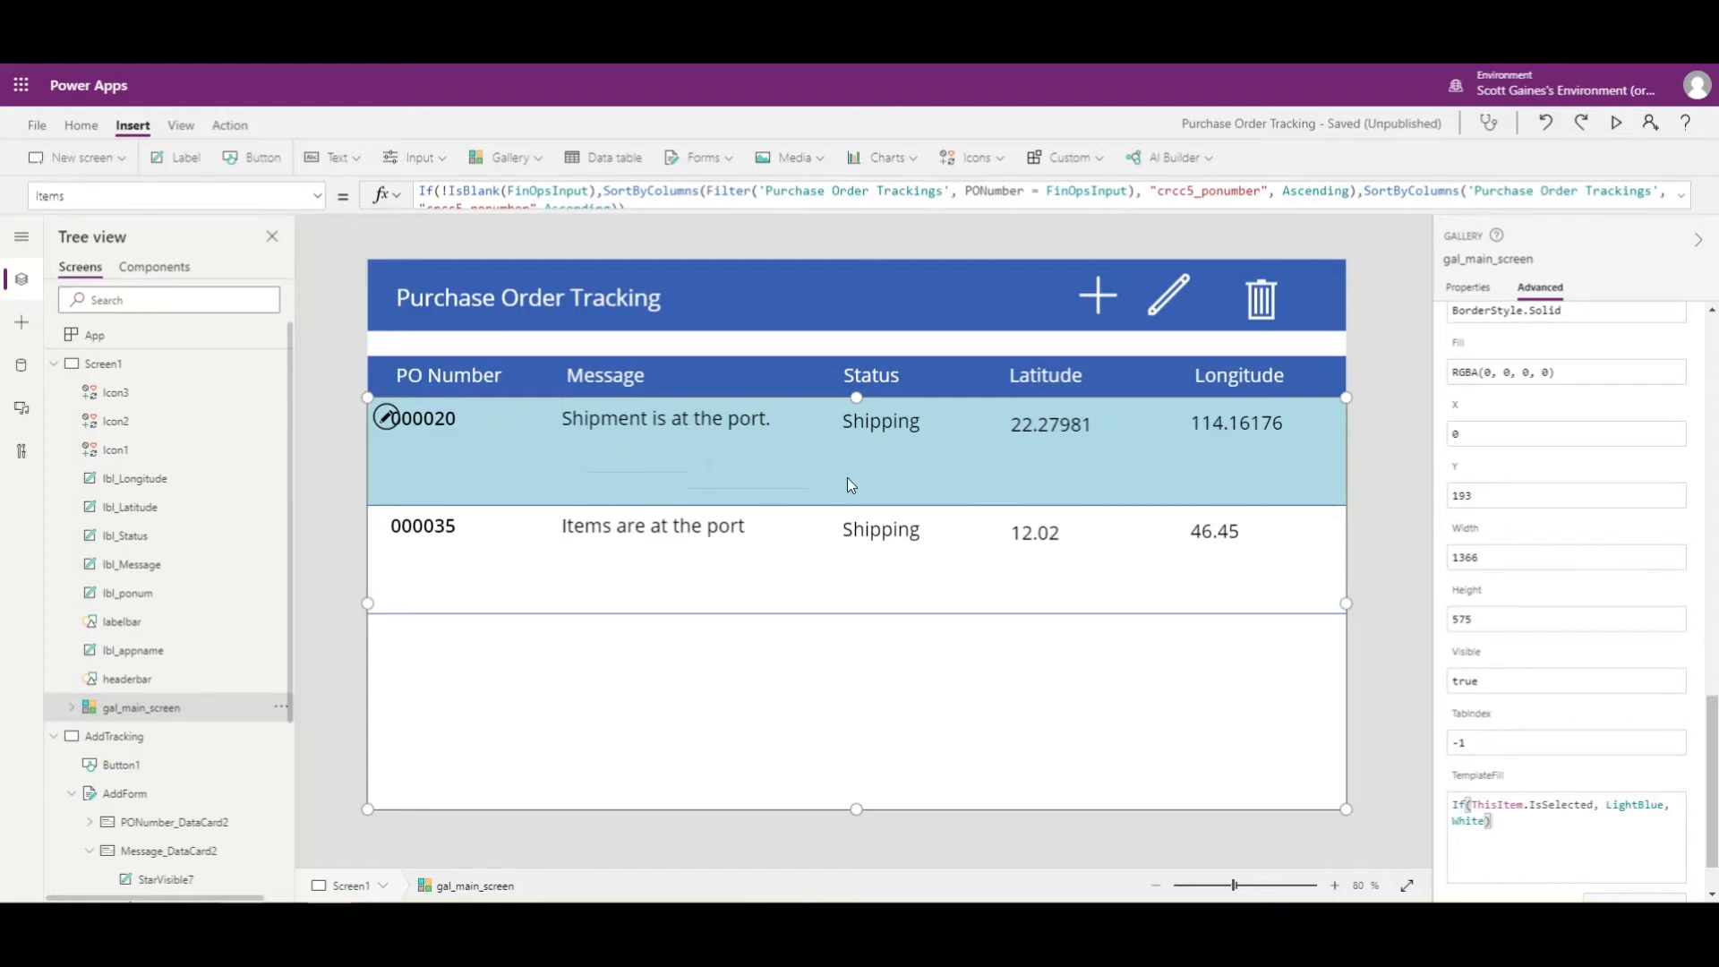
# Test the gallery highlight by alternating between records 000020 and 000035, ending on 000035, and check the AddTracking form for the selected record.
pyautogui.click(701, 553)
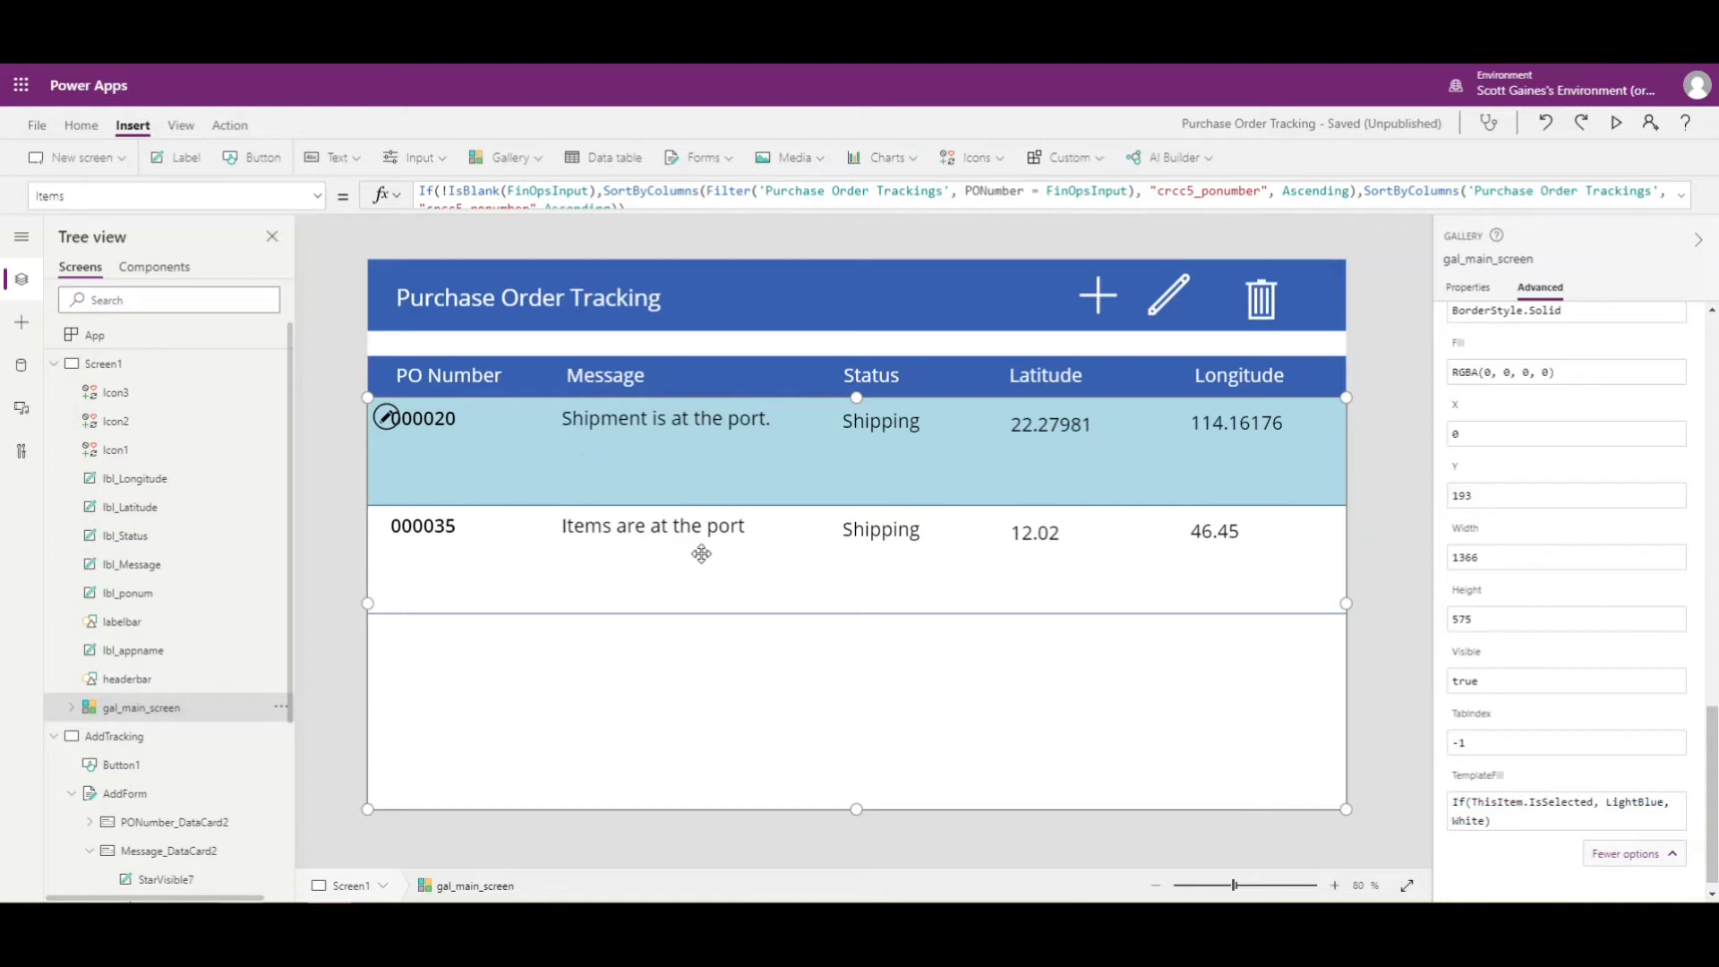
pyautogui.press('alt')
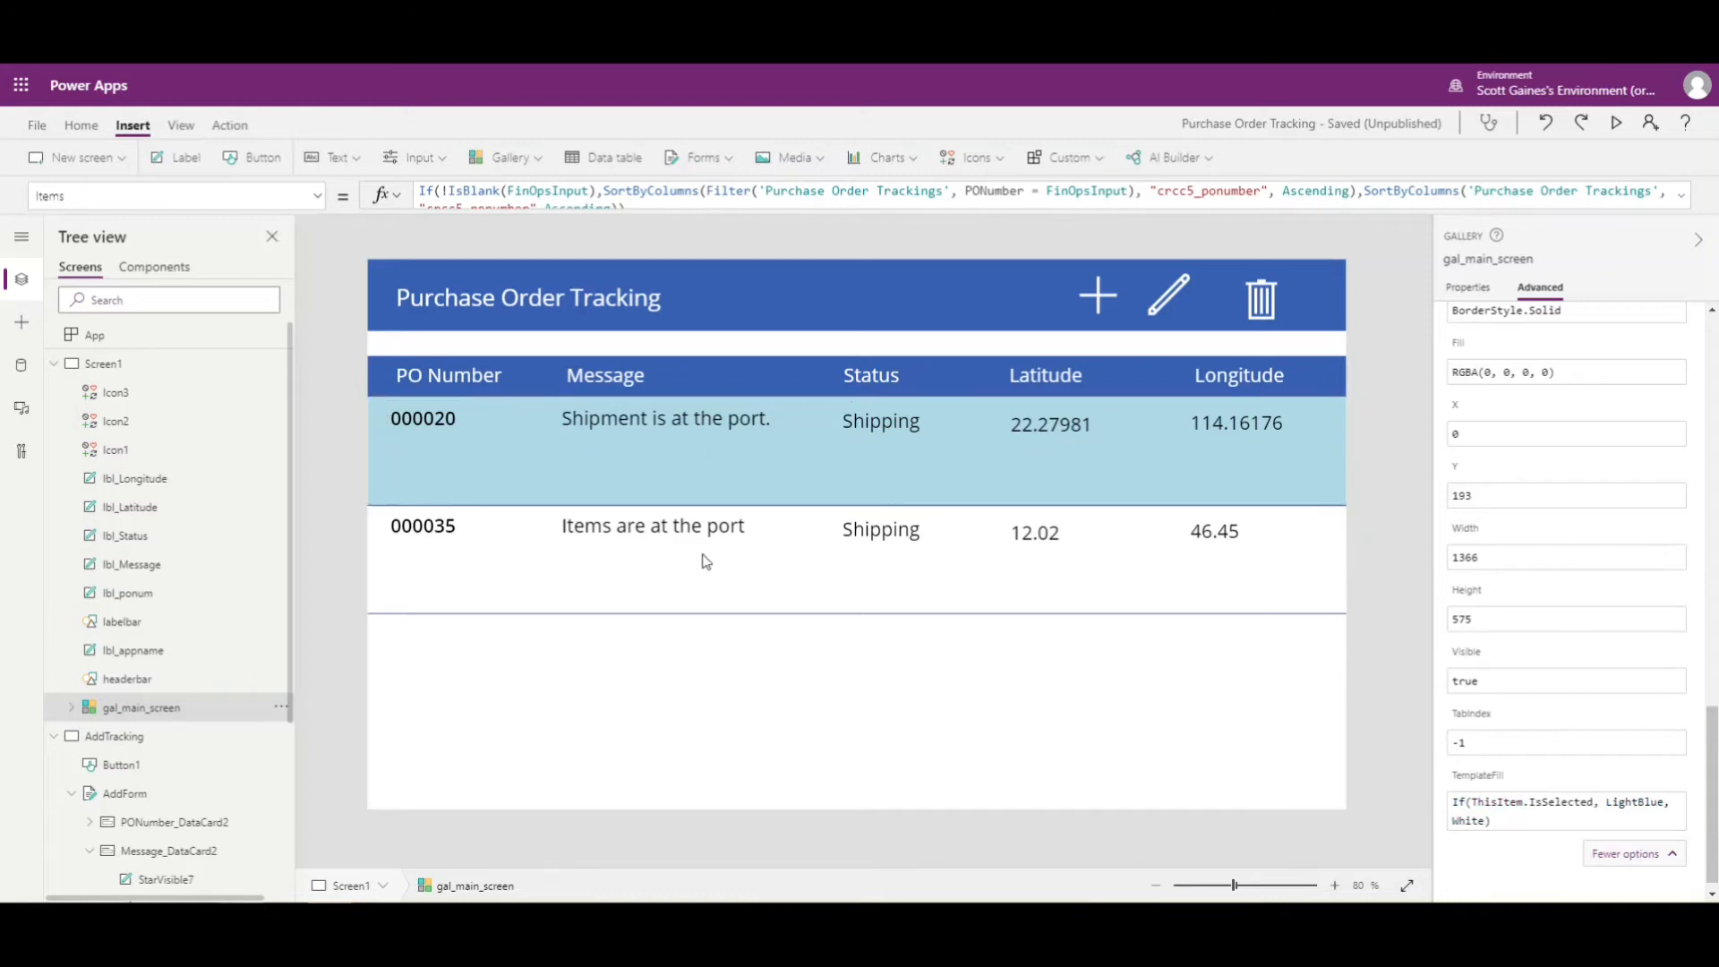
pyautogui.keyDown('alt'); pyautogui.click(703, 555); pyautogui.keyUp('alt')
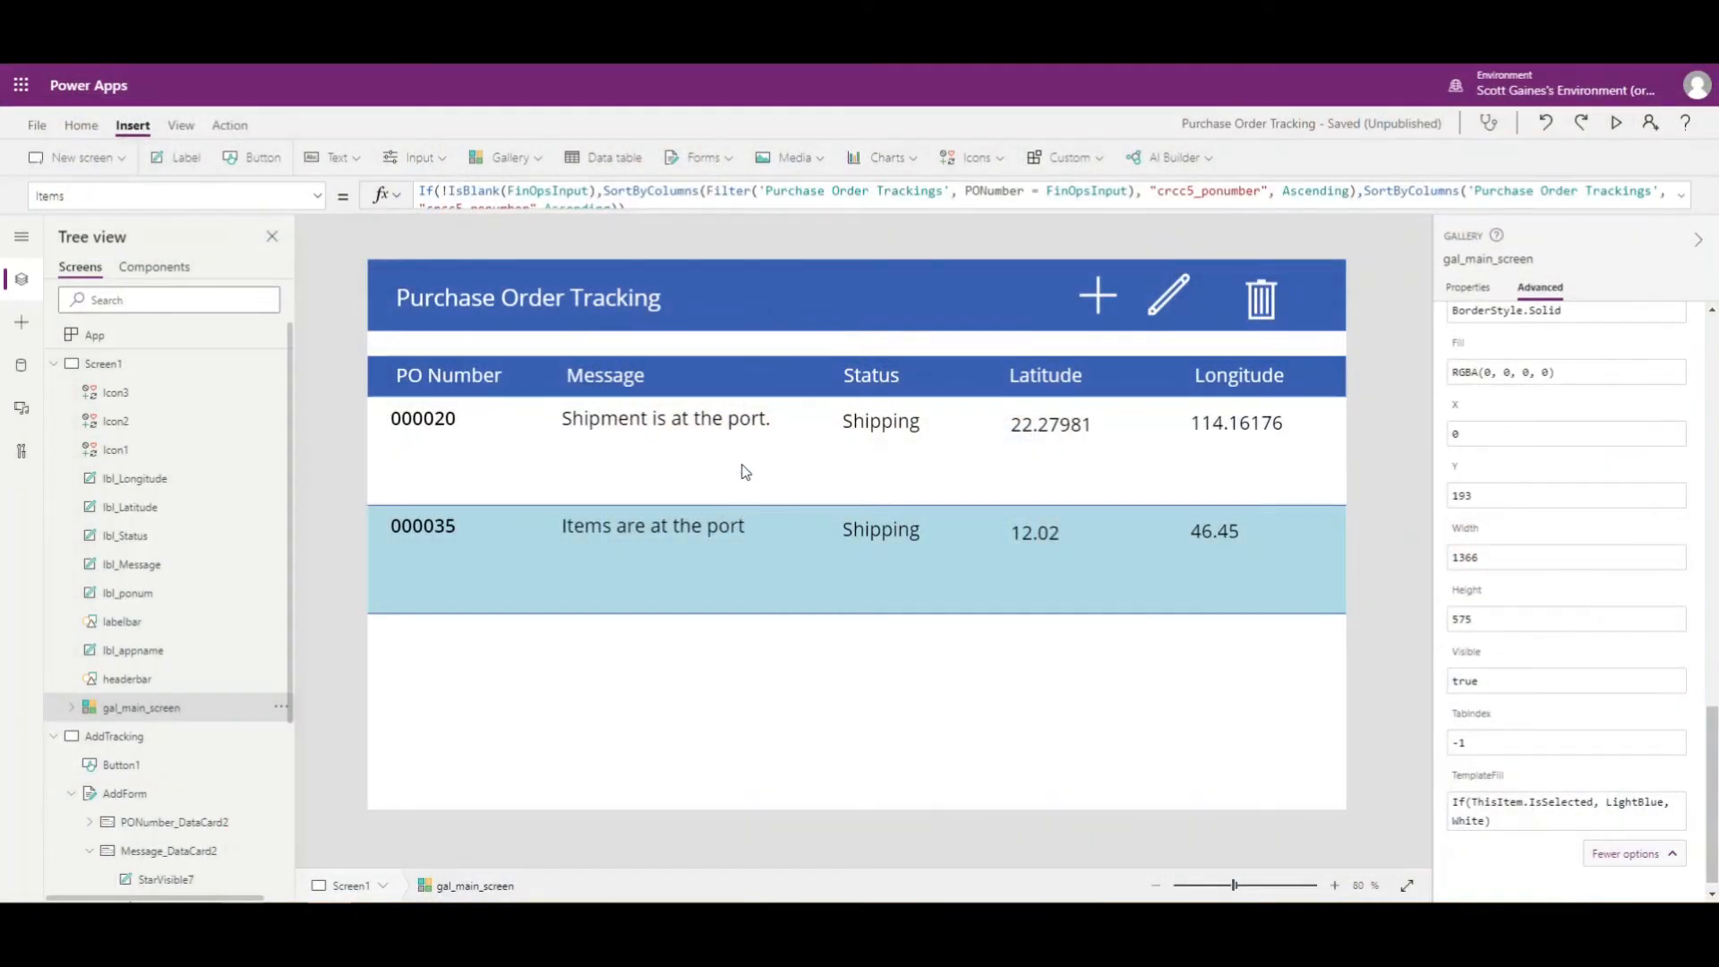
pyautogui.keyDown('alt'); pyautogui.click(745, 471); pyautogui.keyUp('alt')
pyautogui.keyDown('alt'); pyautogui.click(745, 560); pyautogui.keyUp('alt')
pyautogui.keyDown('alt'); pyautogui.click(746, 486); pyautogui.keyUp('alt')
pyautogui.click(741, 570)
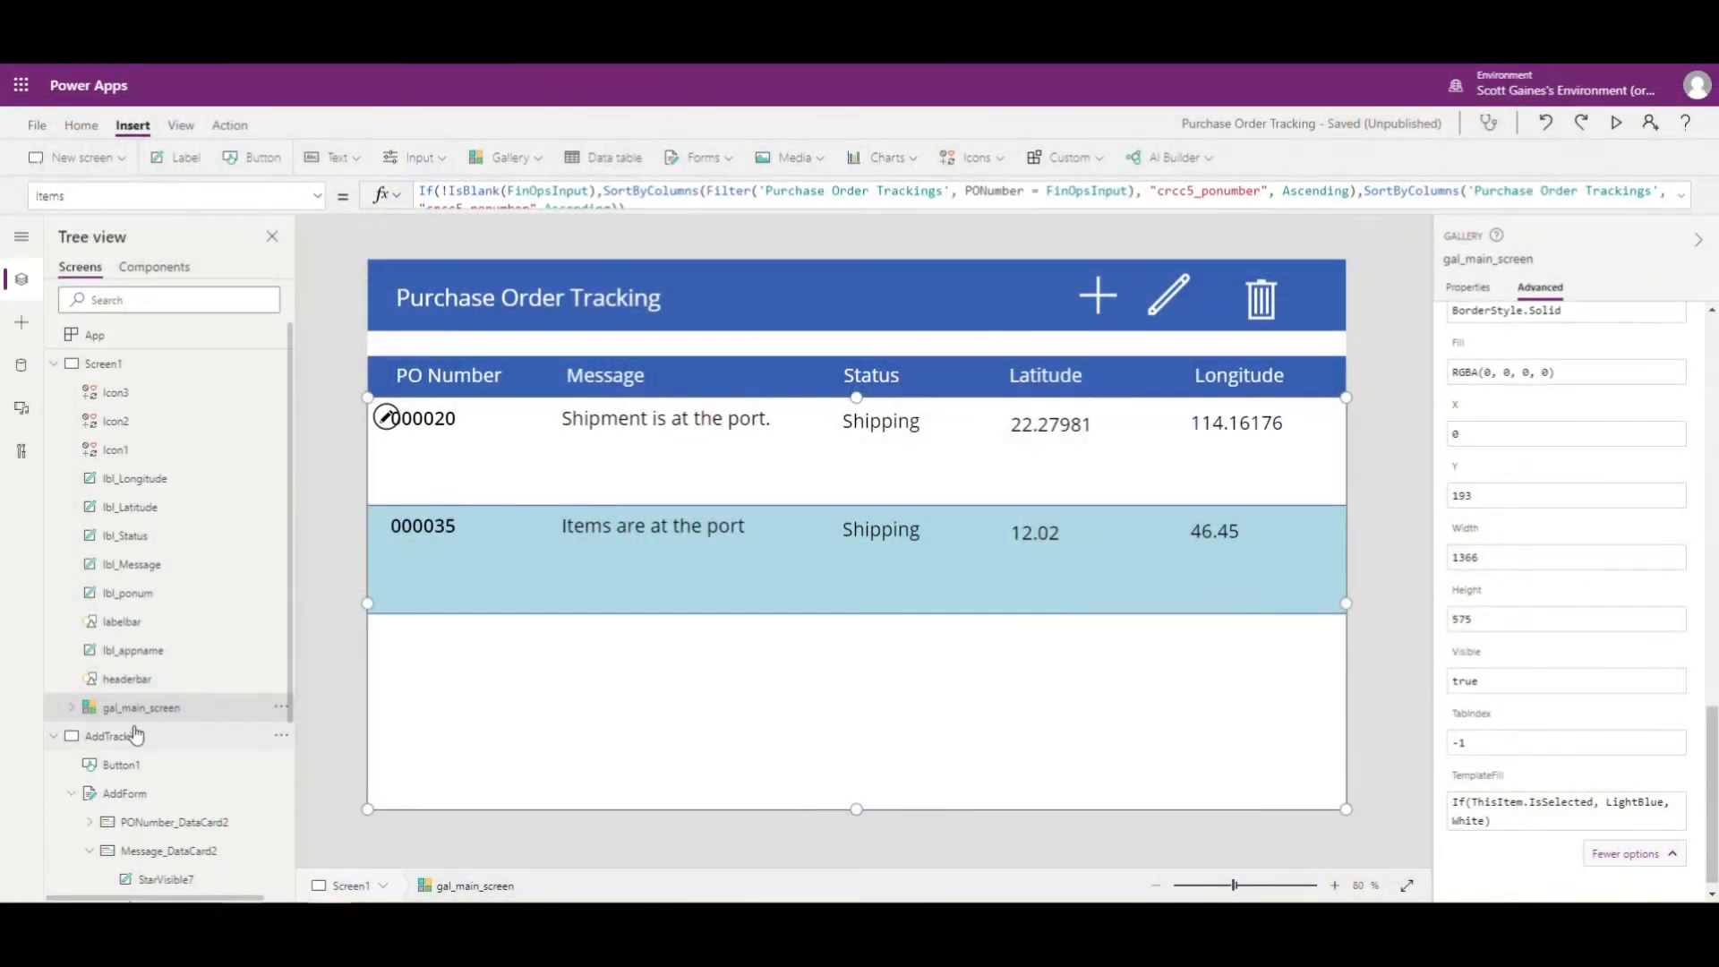
pyautogui.click(136, 738)
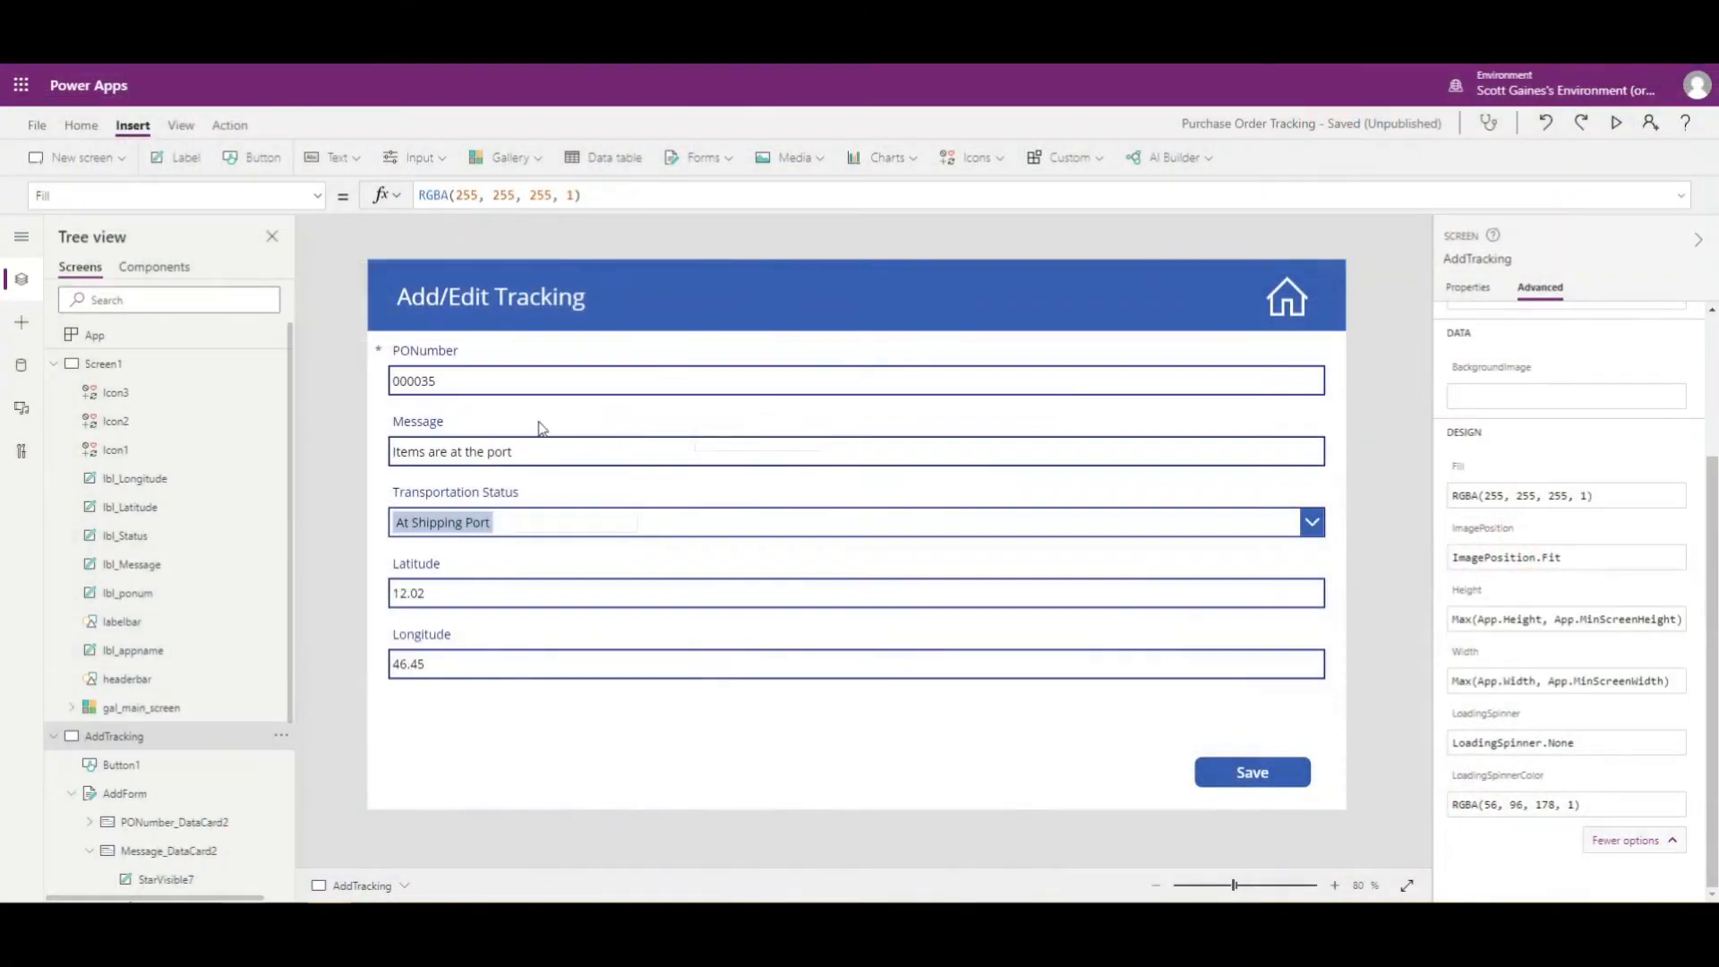
# Set the OnSelect formula of Screen1's edit icon to Set(varFormMode, "Edit");Navigate(AddForm,ScreenTransition.None).
pyautogui.click(118, 372)
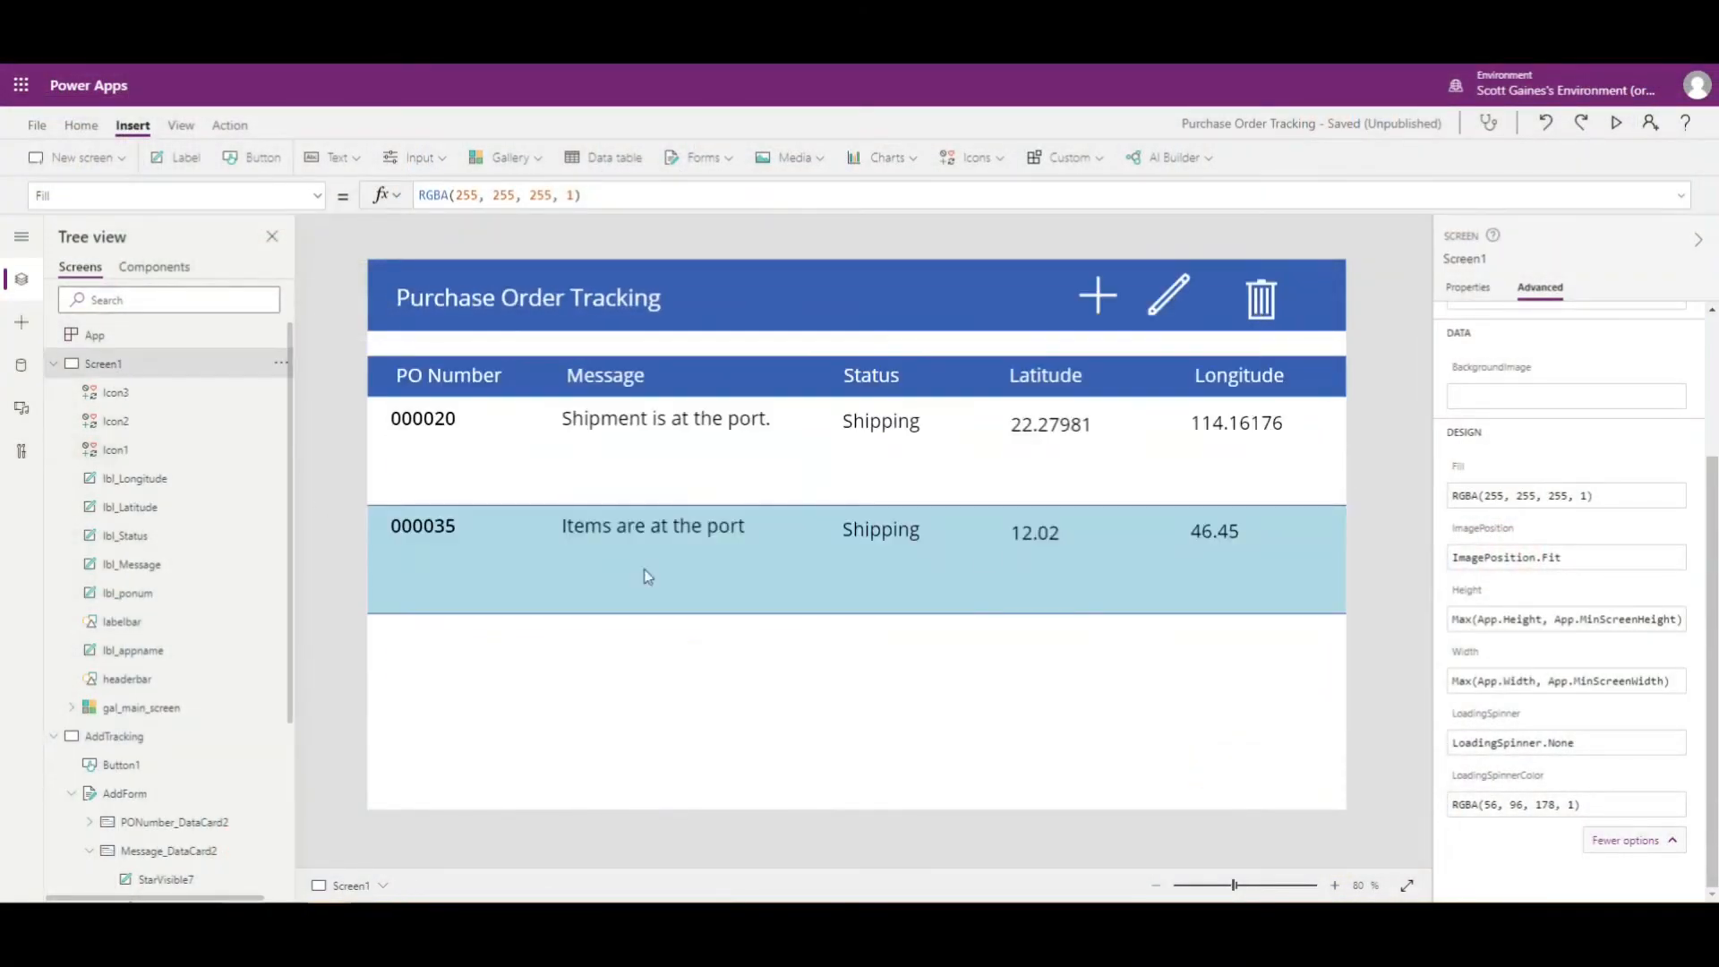
pyautogui.click(1173, 306)
pyautogui.scroll(-5, 1479, 499)
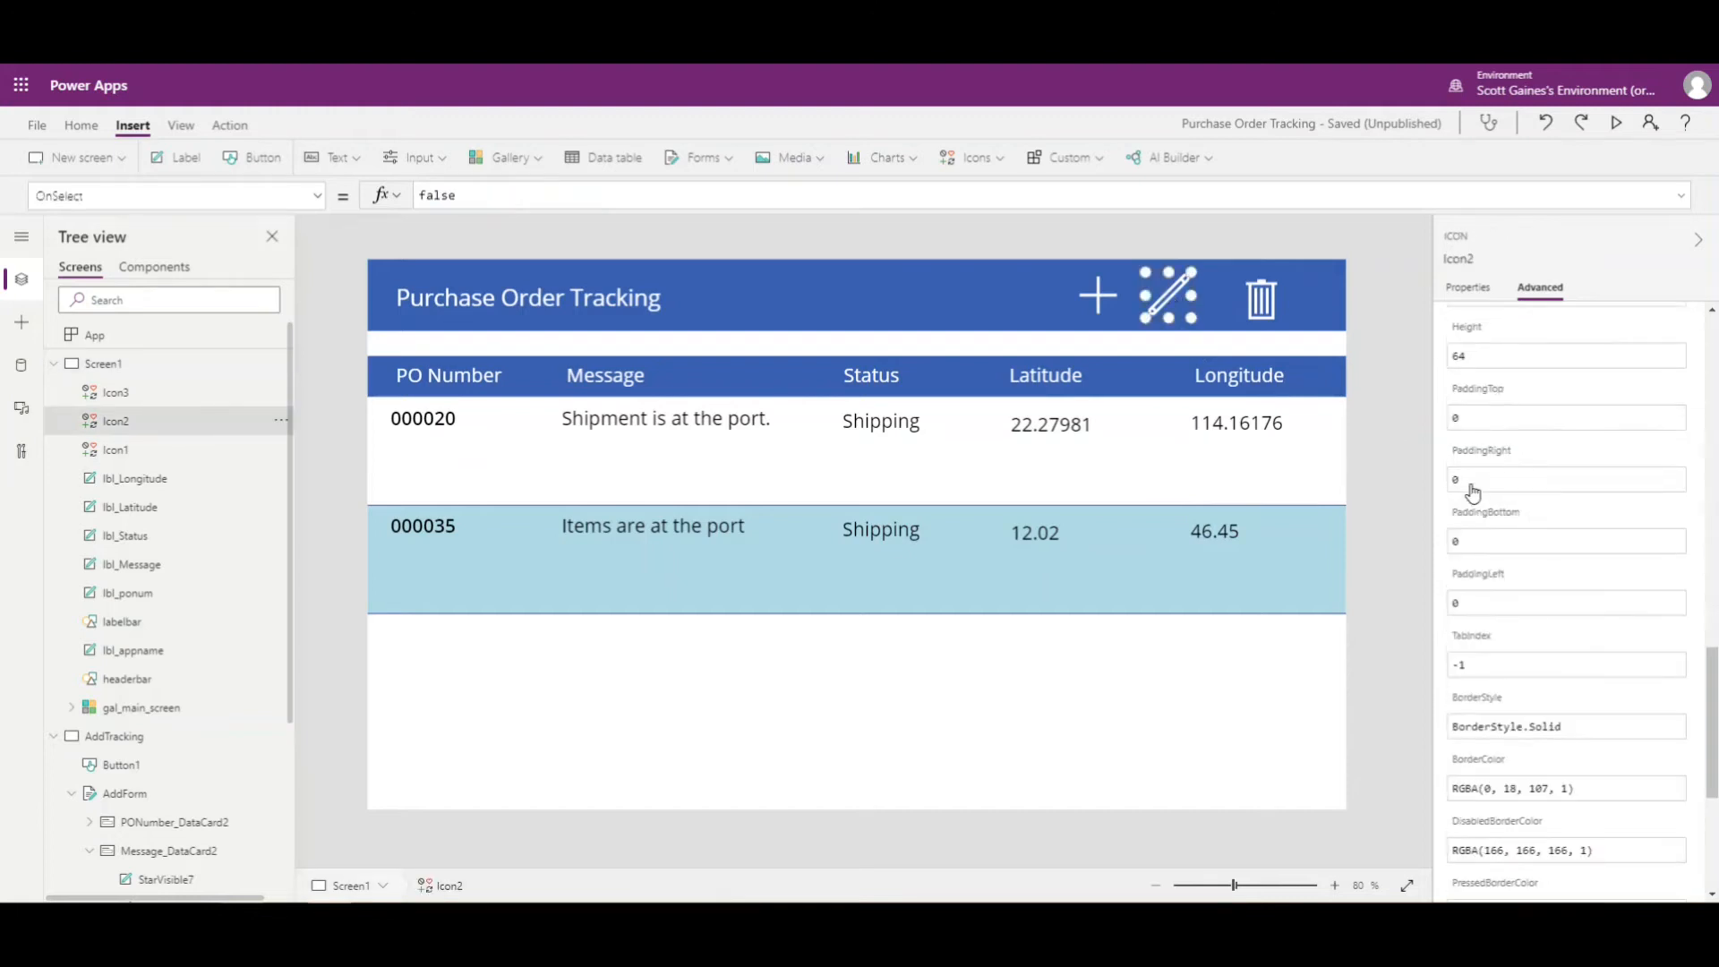
pyautogui.scroll(5, 1479, 498)
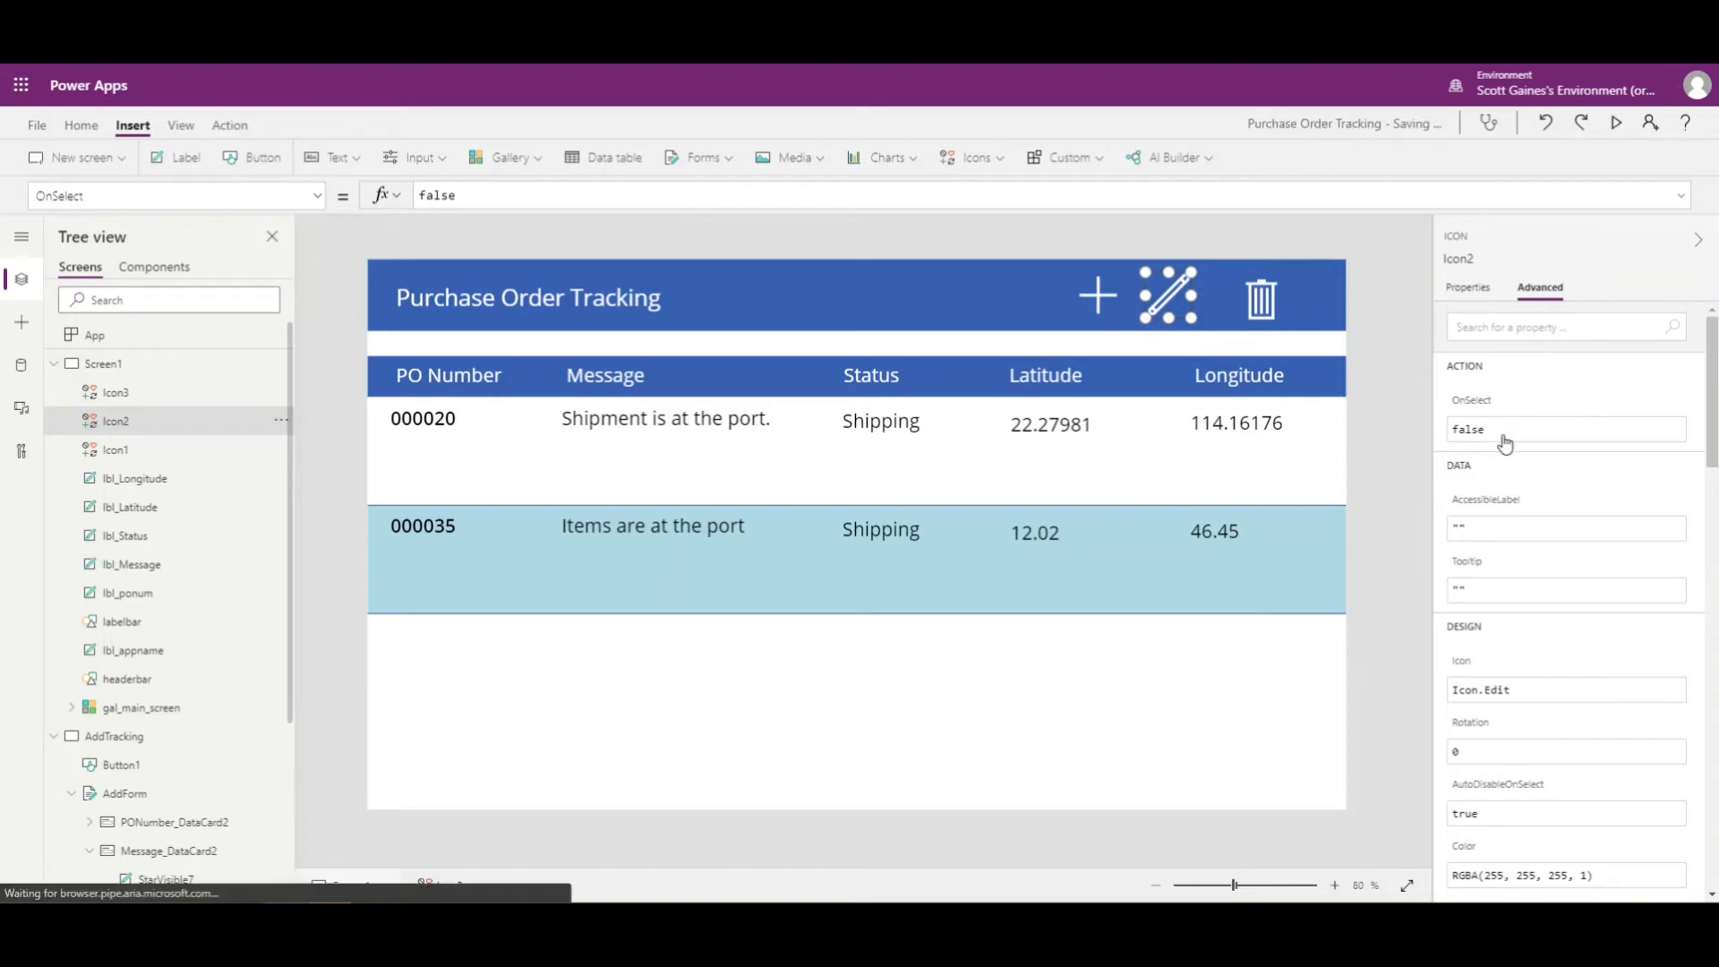
pyautogui.moveTo(1522, 430); pyautogui.dragTo(1451, 430)
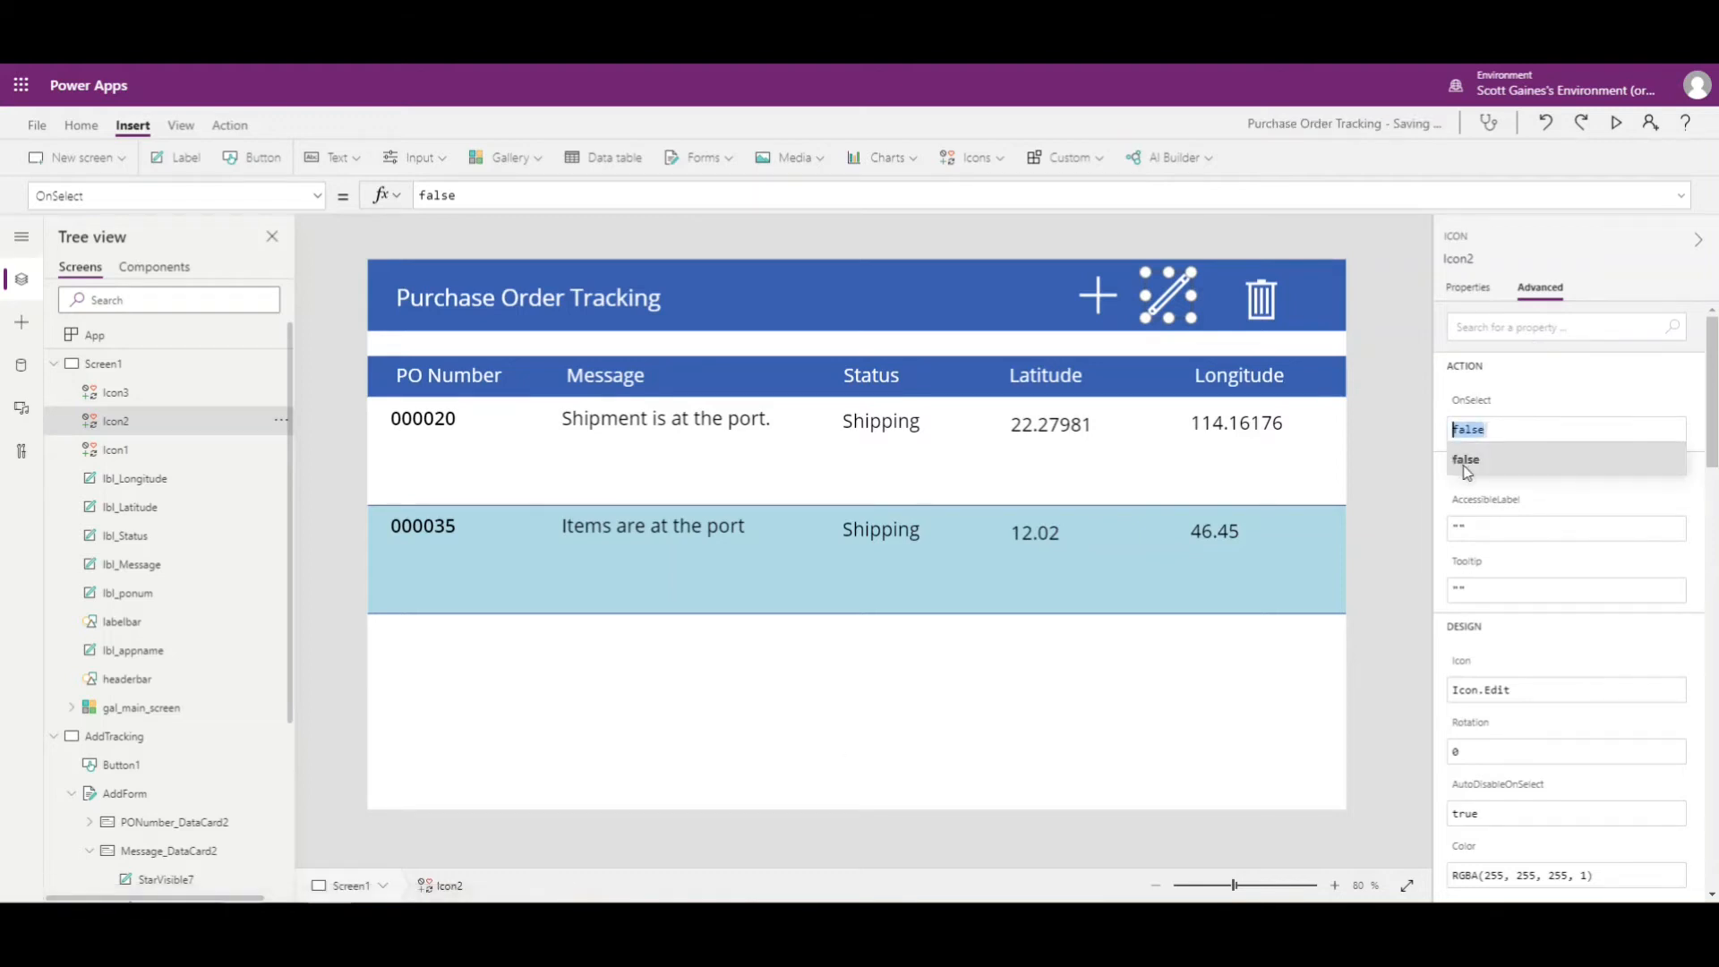
pyautogui.write('Set(varFormMode, "Edit");Navigate(AddForm,ScreenTransition.None)')
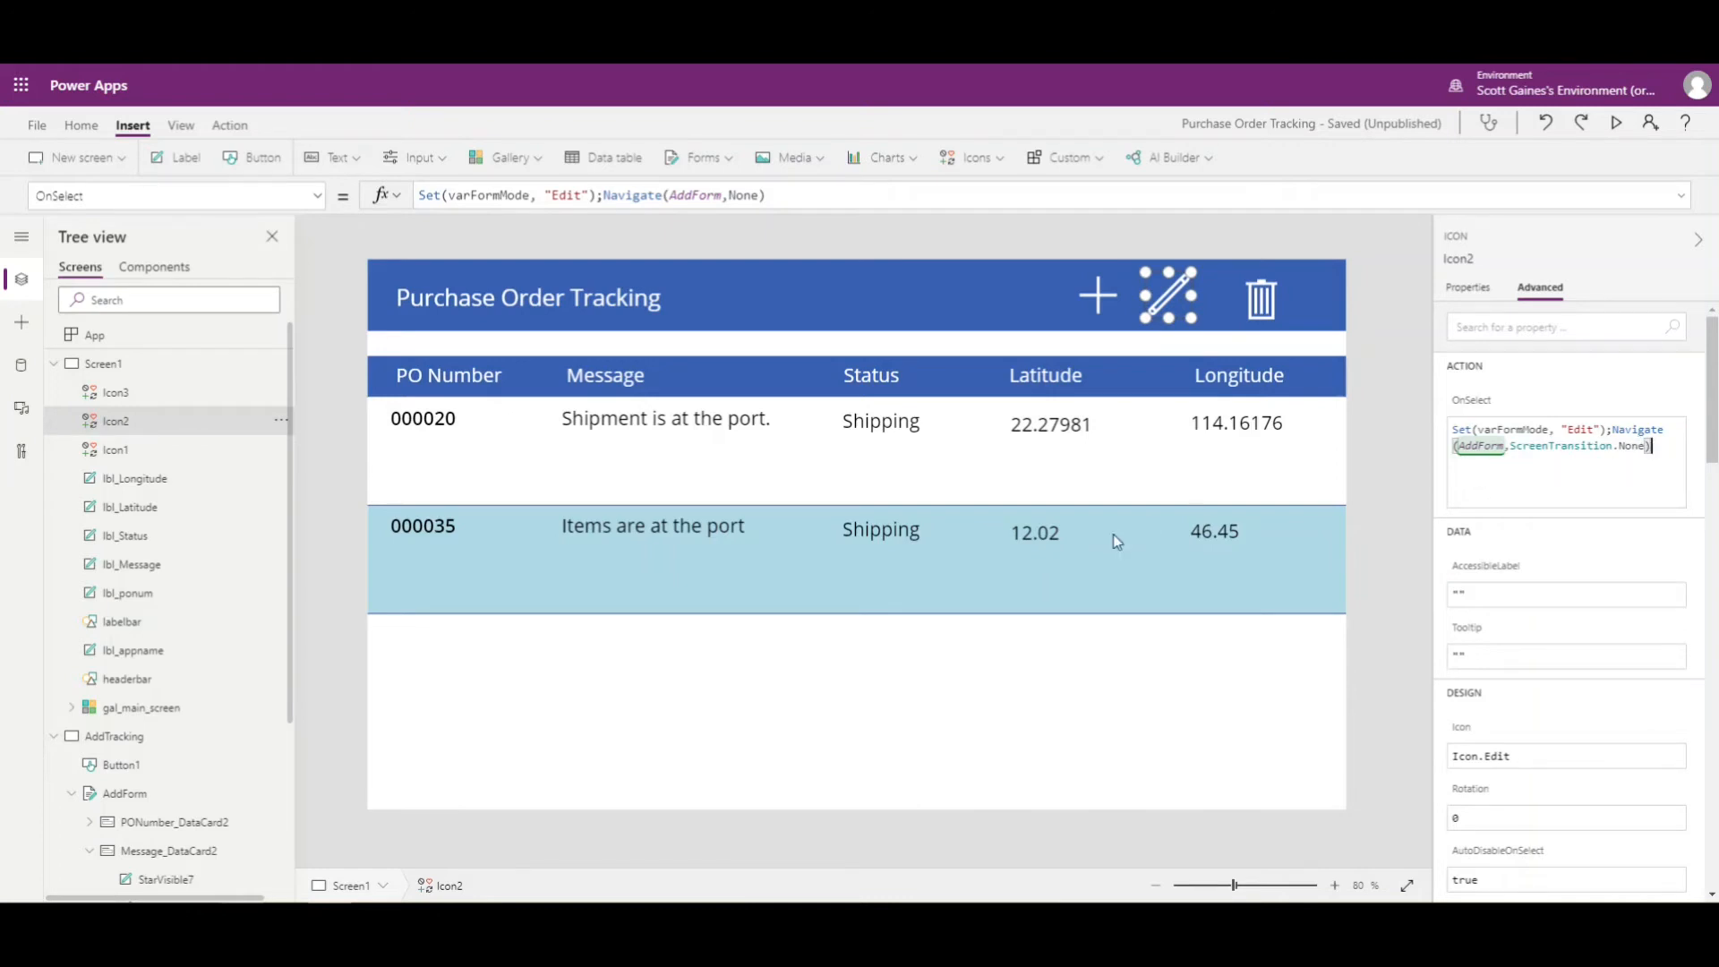
# Set the OnSelect formula of Screen1's add icon to Set(varEditMode,"New");Navigate(AddTracking,ScreenTransition.Fade).
pyautogui.click(1108, 306)
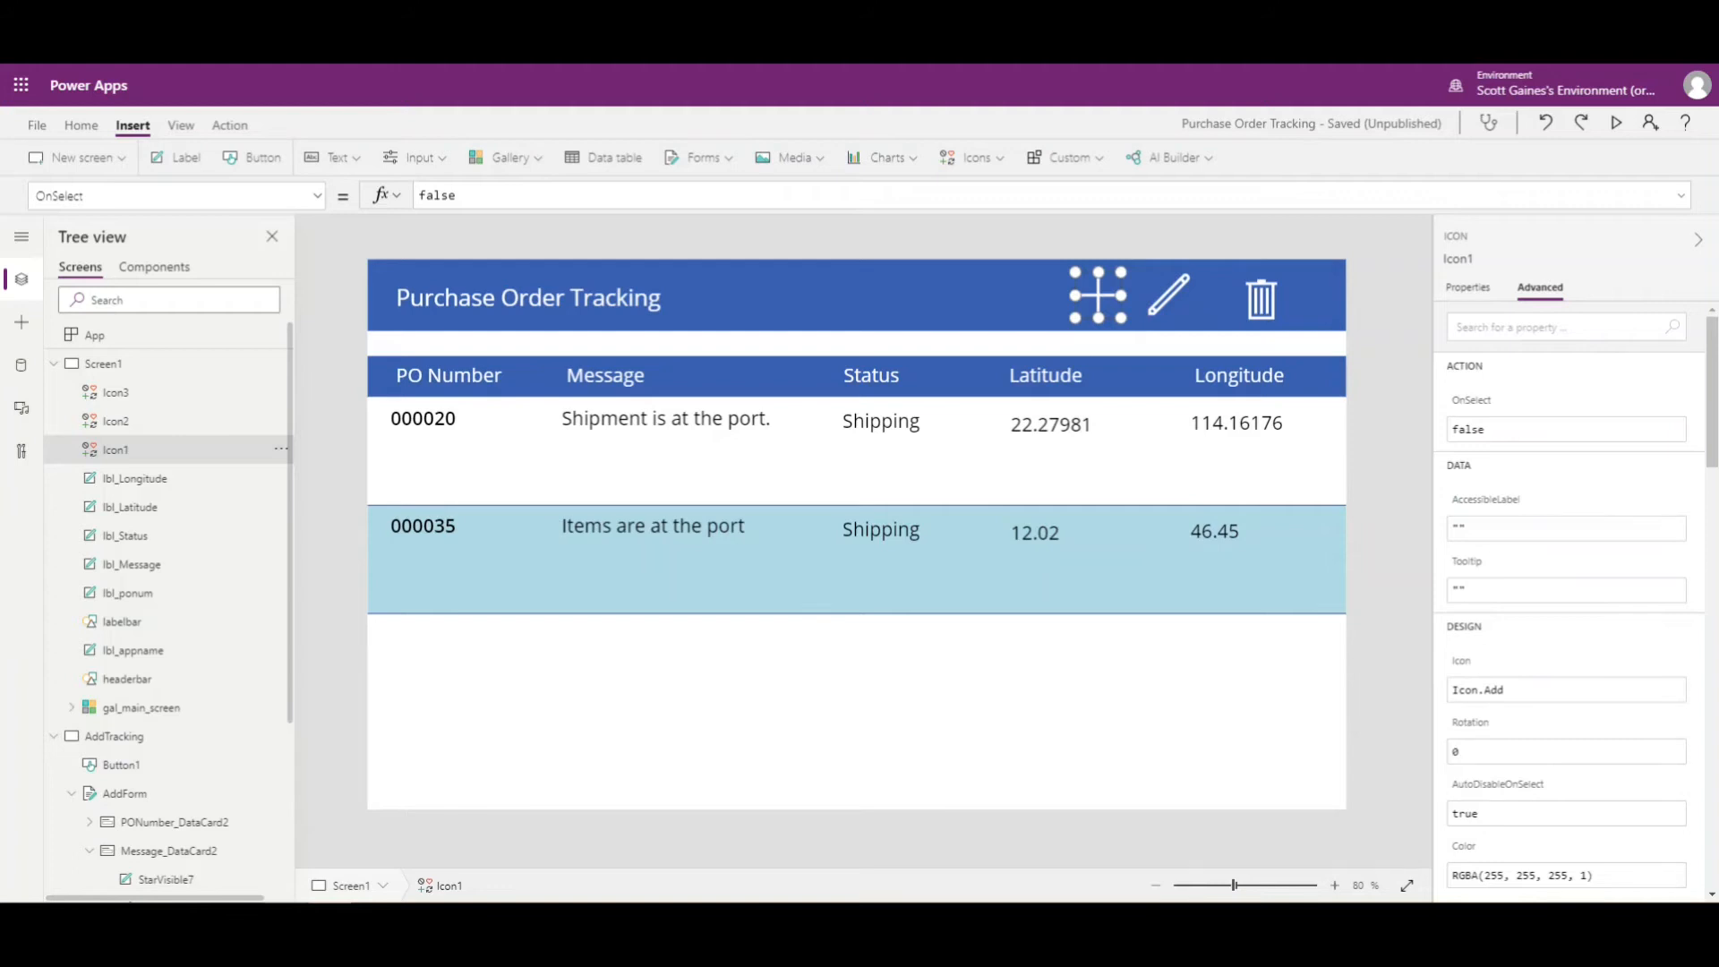
pyautogui.click(1540, 429)
pyautogui.moveTo(1524, 431); pyautogui.dragTo(1398, 430)
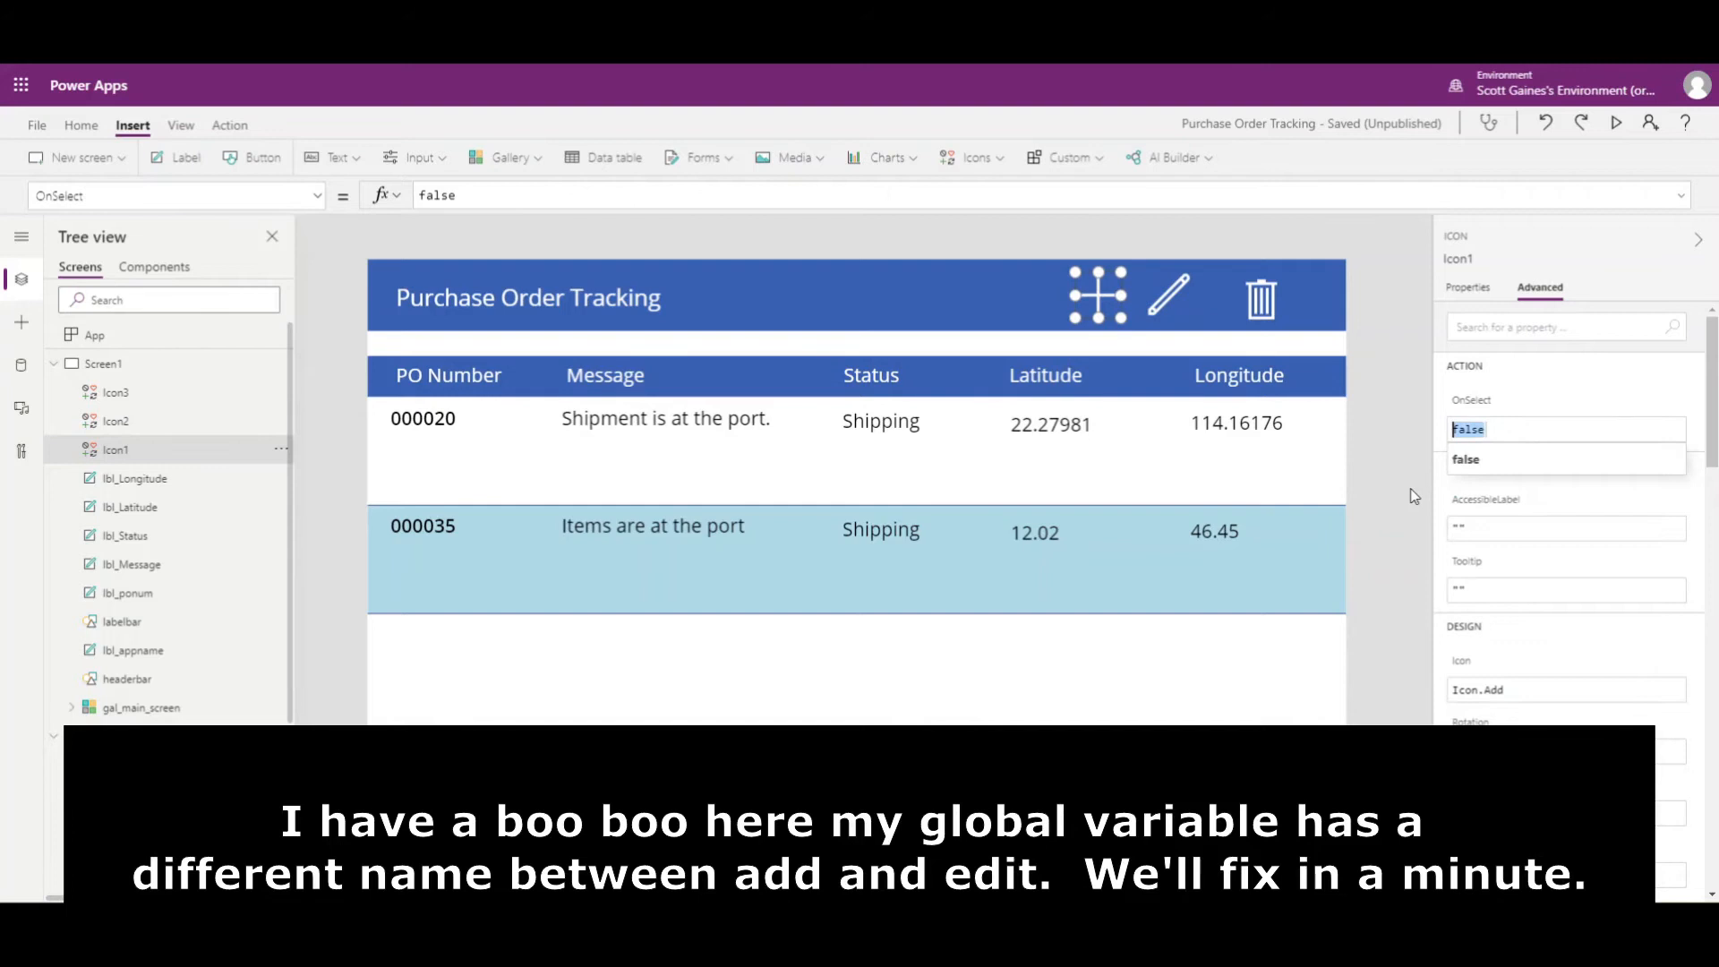
pyautogui.write('Set(varEditMode,"New");Navigate(AddTracking,ScreenTransition.Fade)')
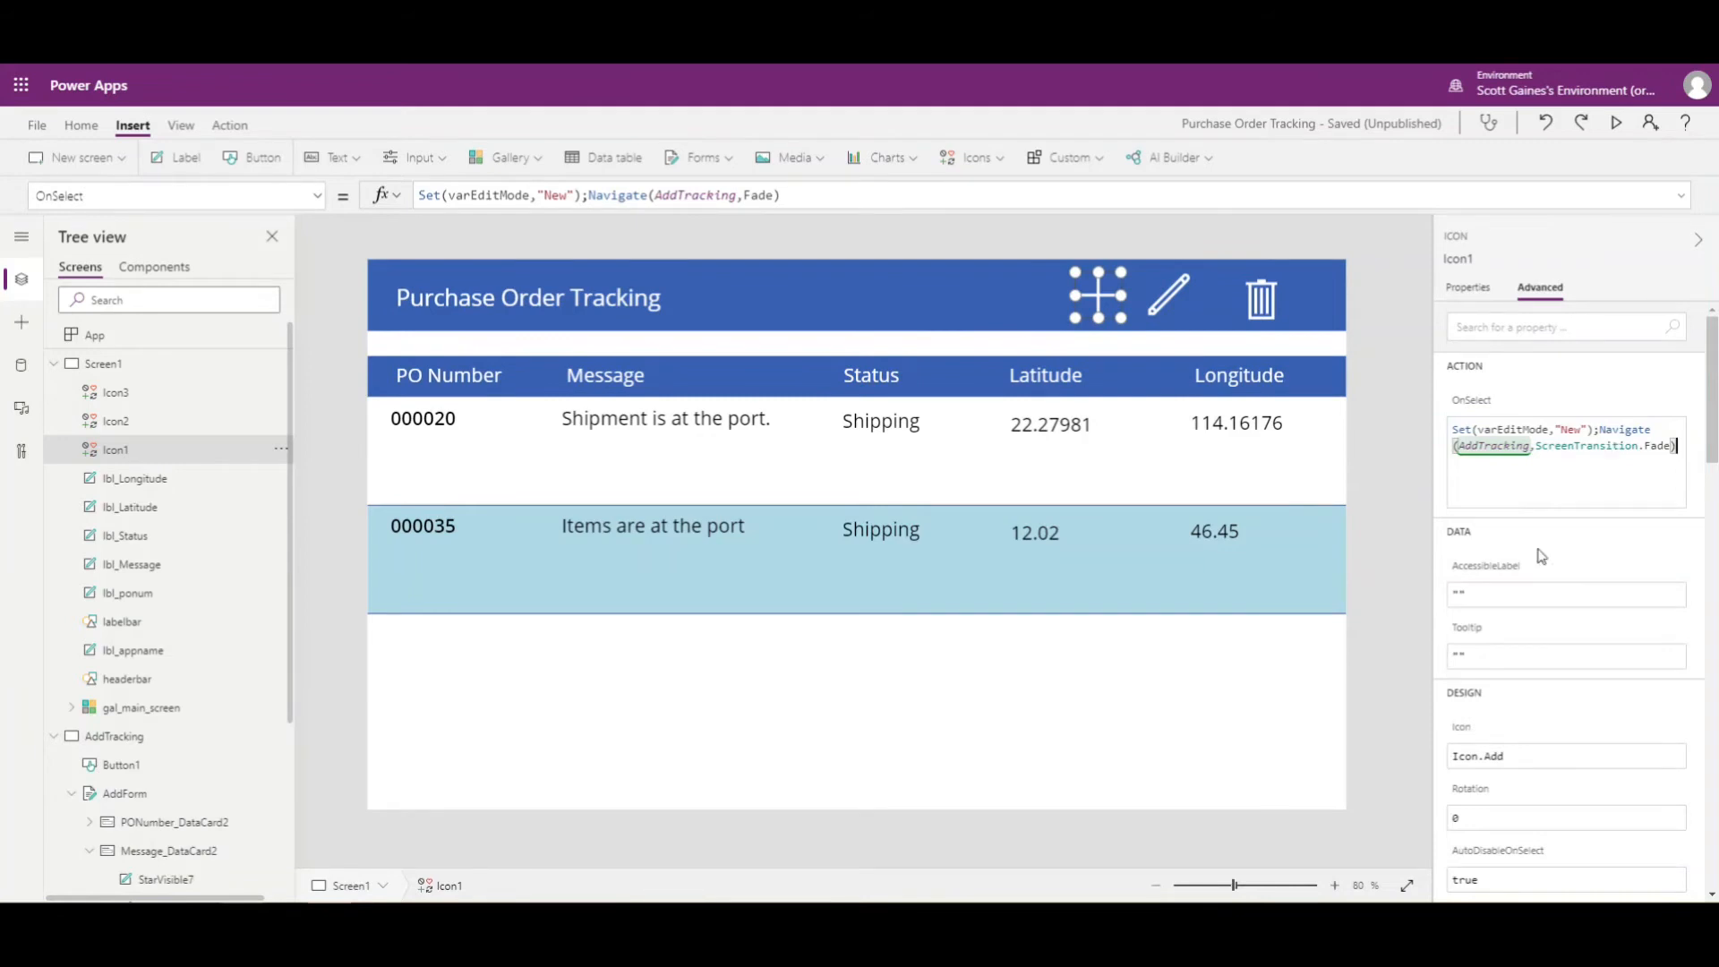
pyautogui.click(1529, 448)
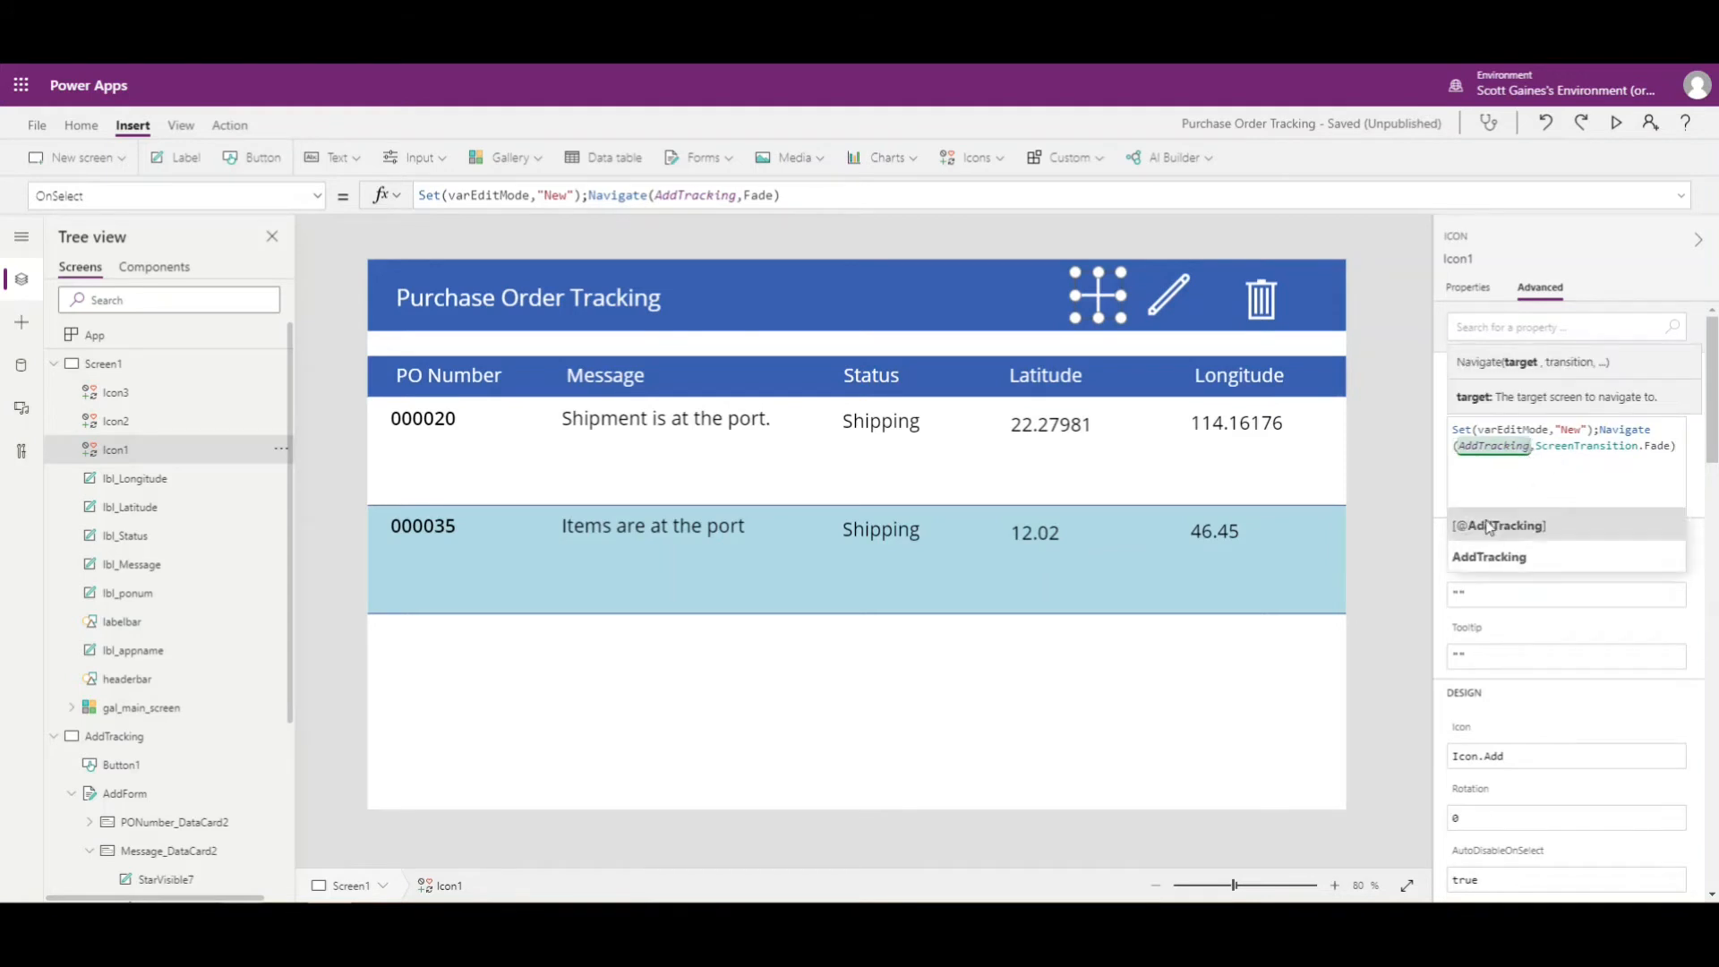
pyautogui.click(1618, 473)
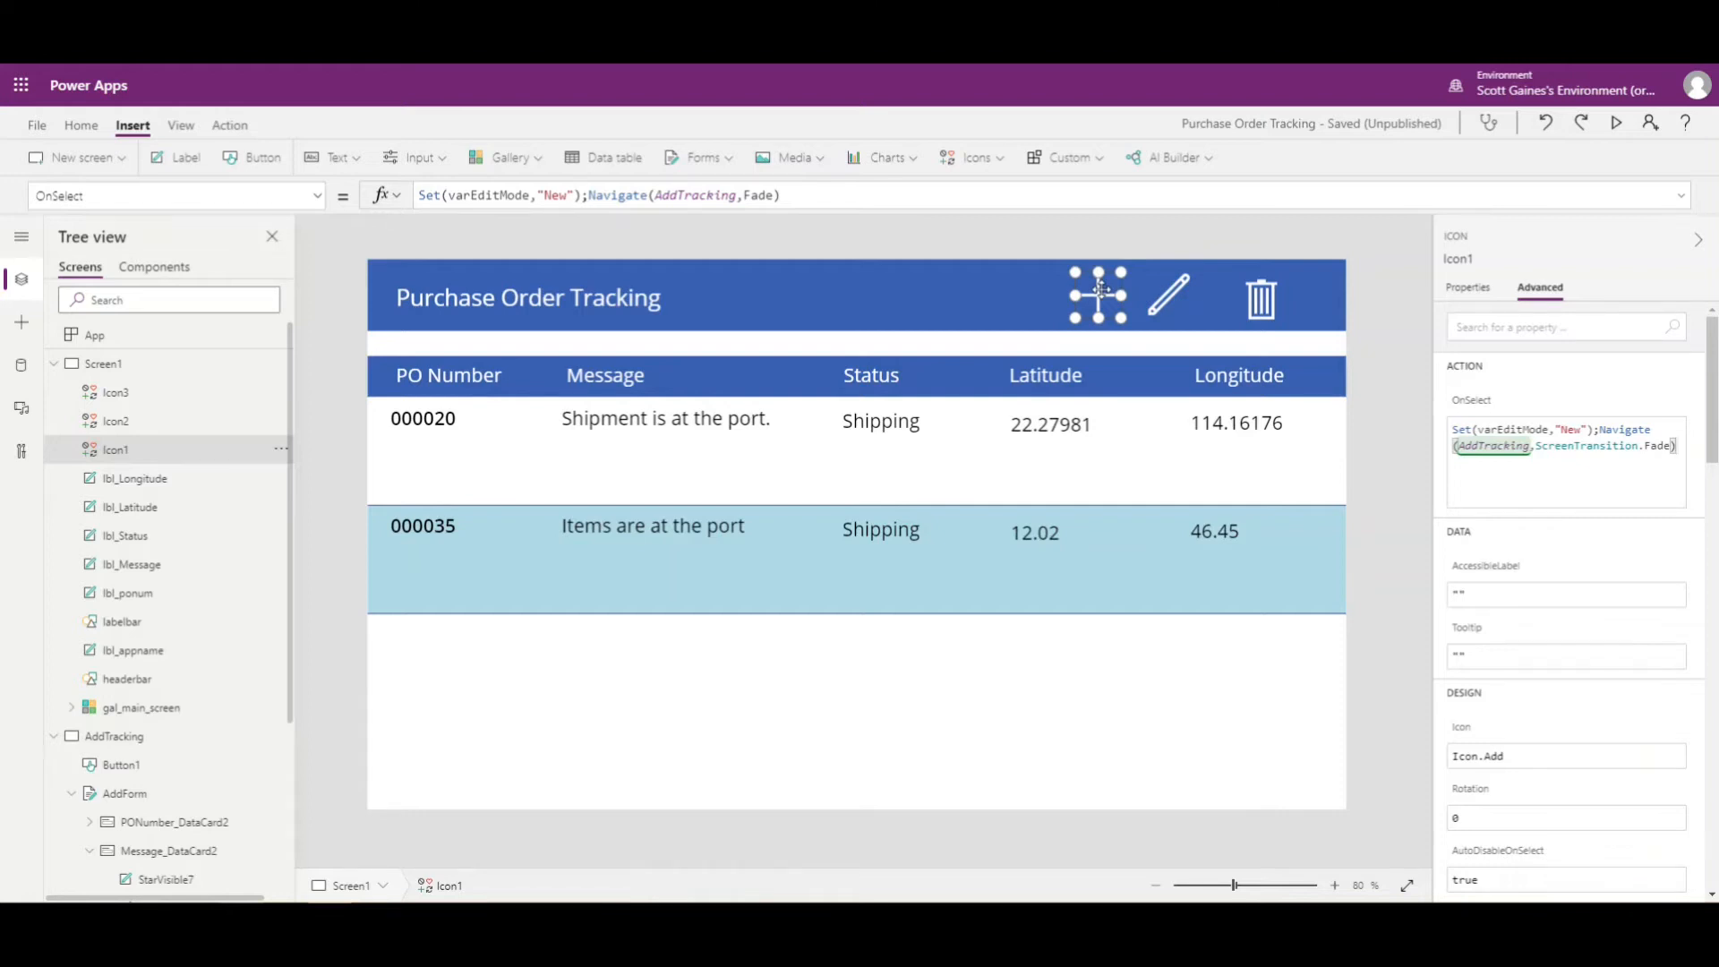
# Change the Navigate target in the edit icon's OnSelect formula on Screen1 from the form to the AddTracking screen.
pyautogui.click(1157, 300)
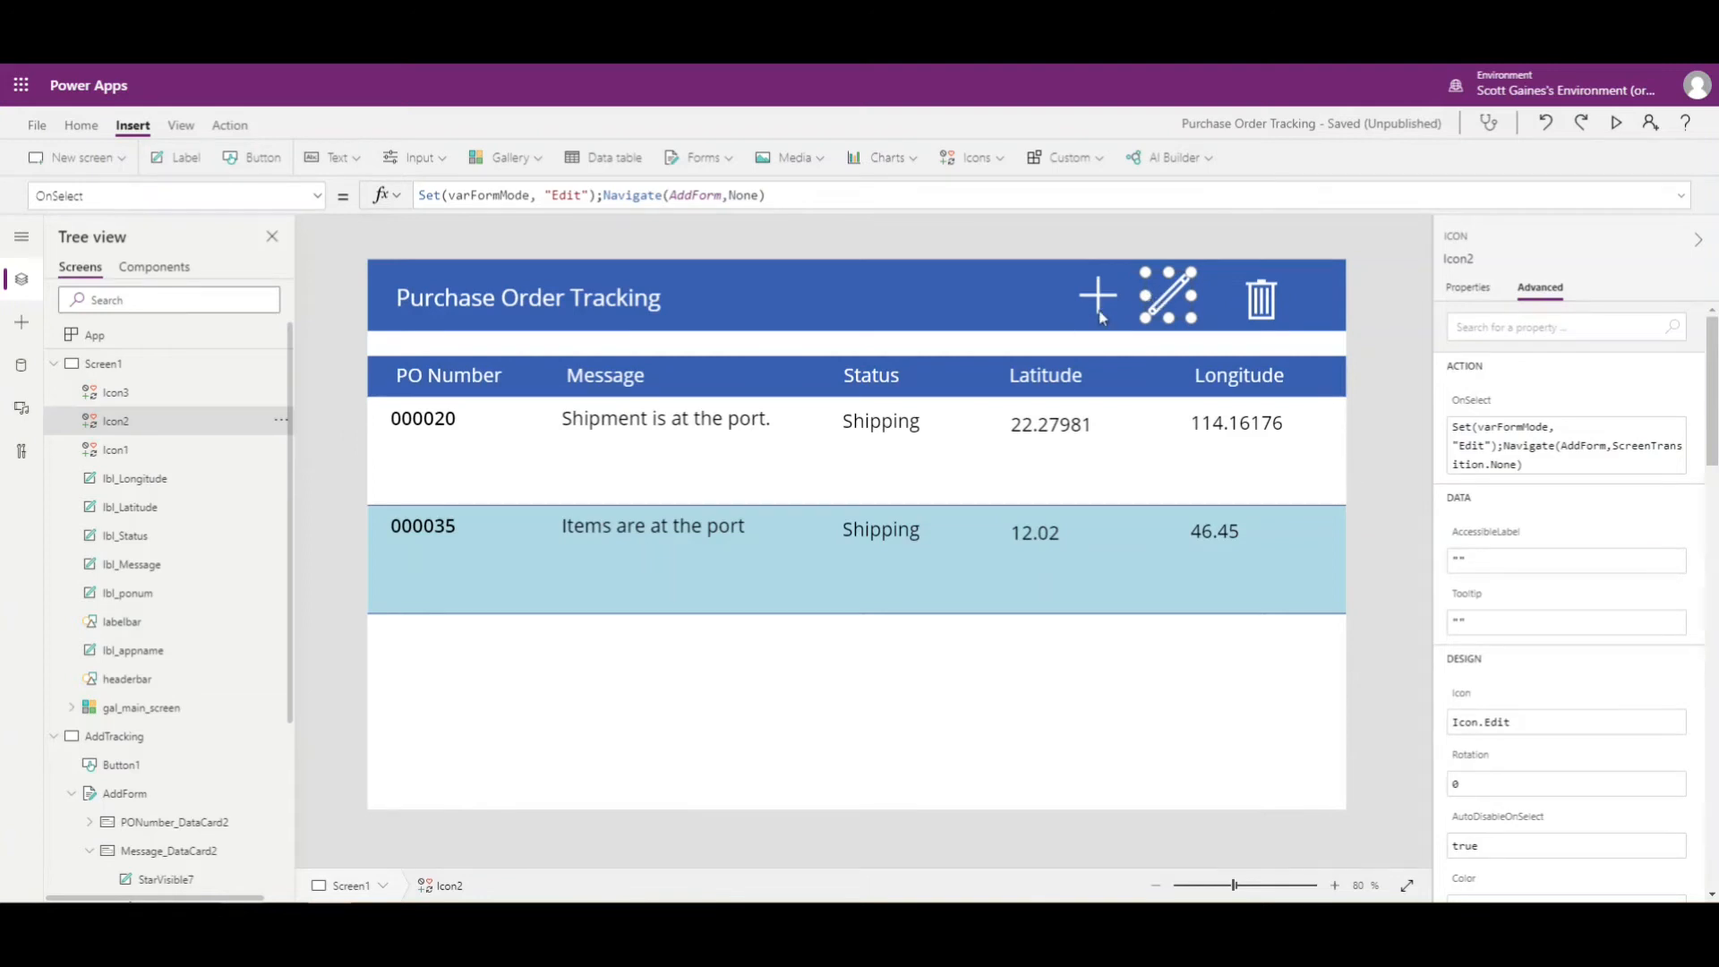
pyautogui.click(1603, 454)
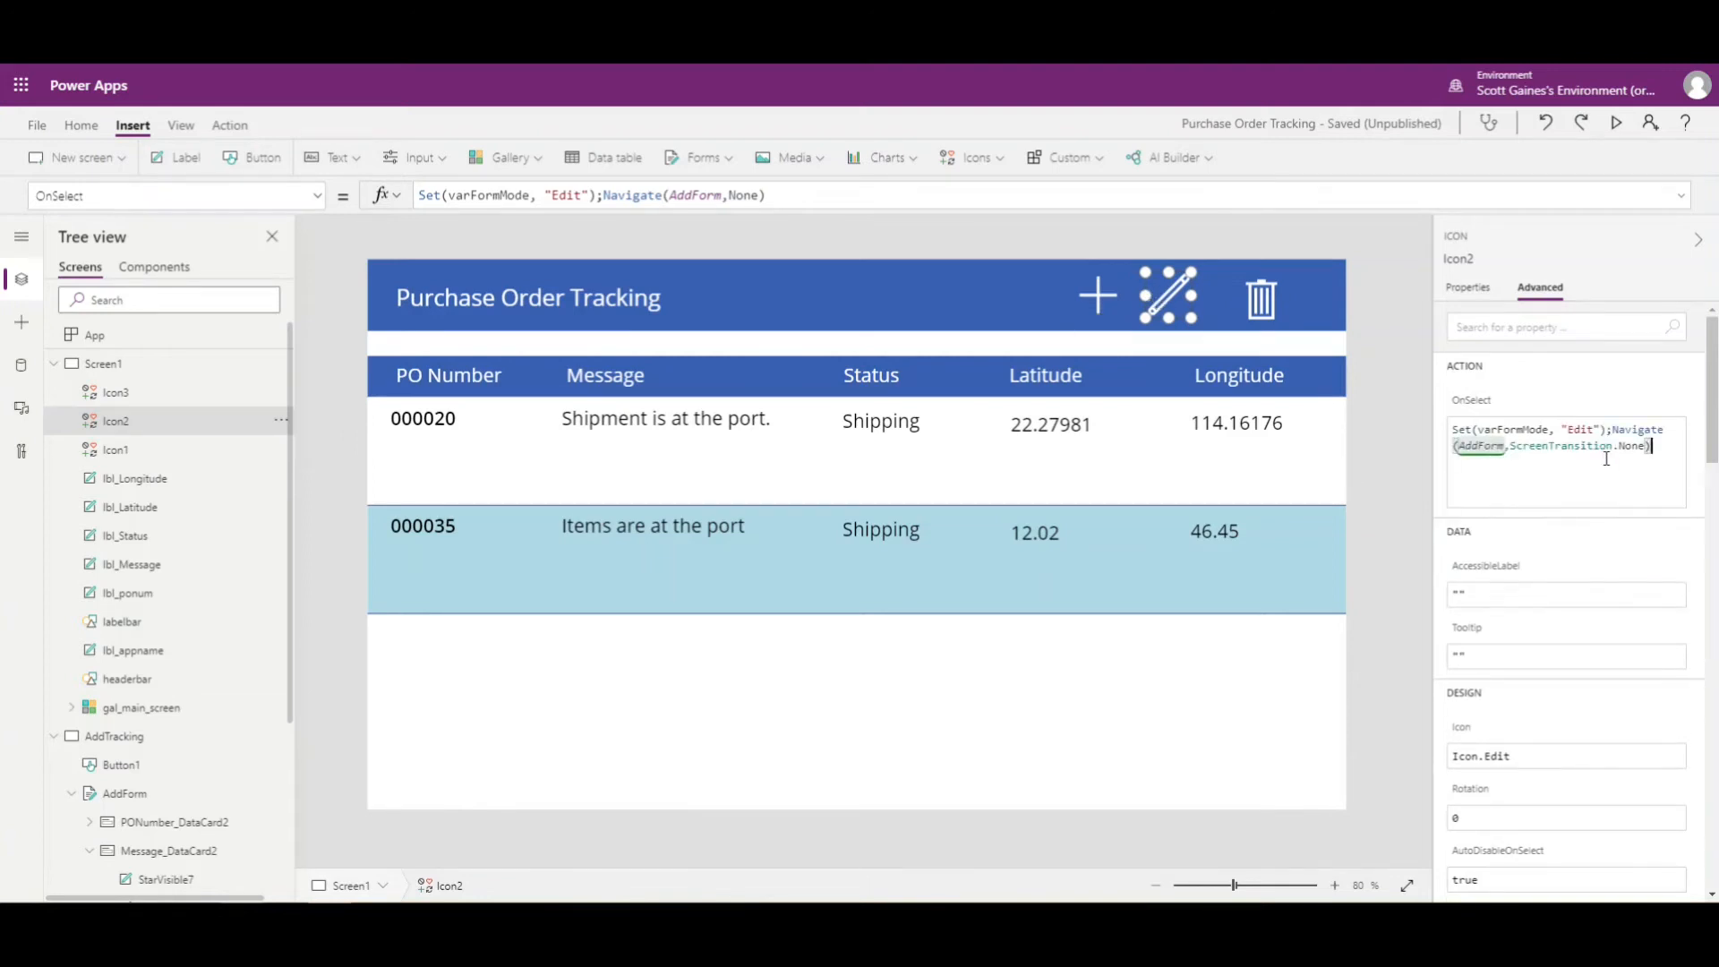
pyautogui.click(1506, 446)
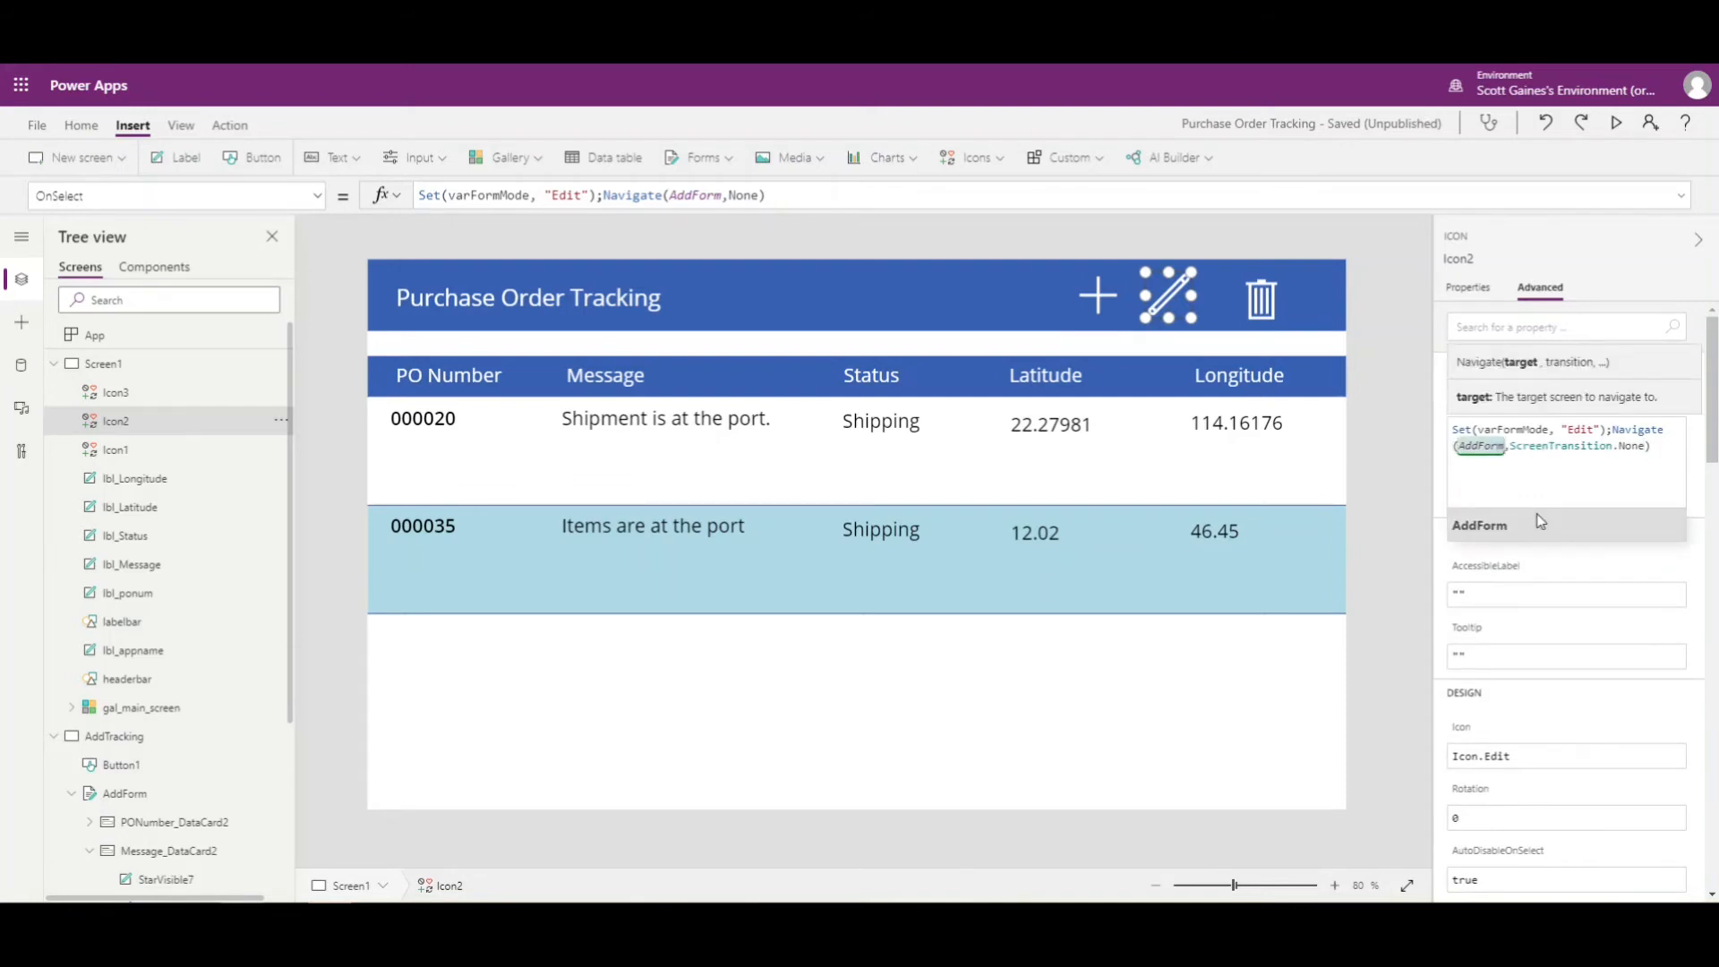
pyautogui.press('BackSpace')
pyautogui.press('BackSpace')
pyautogui.press('BackSpace')
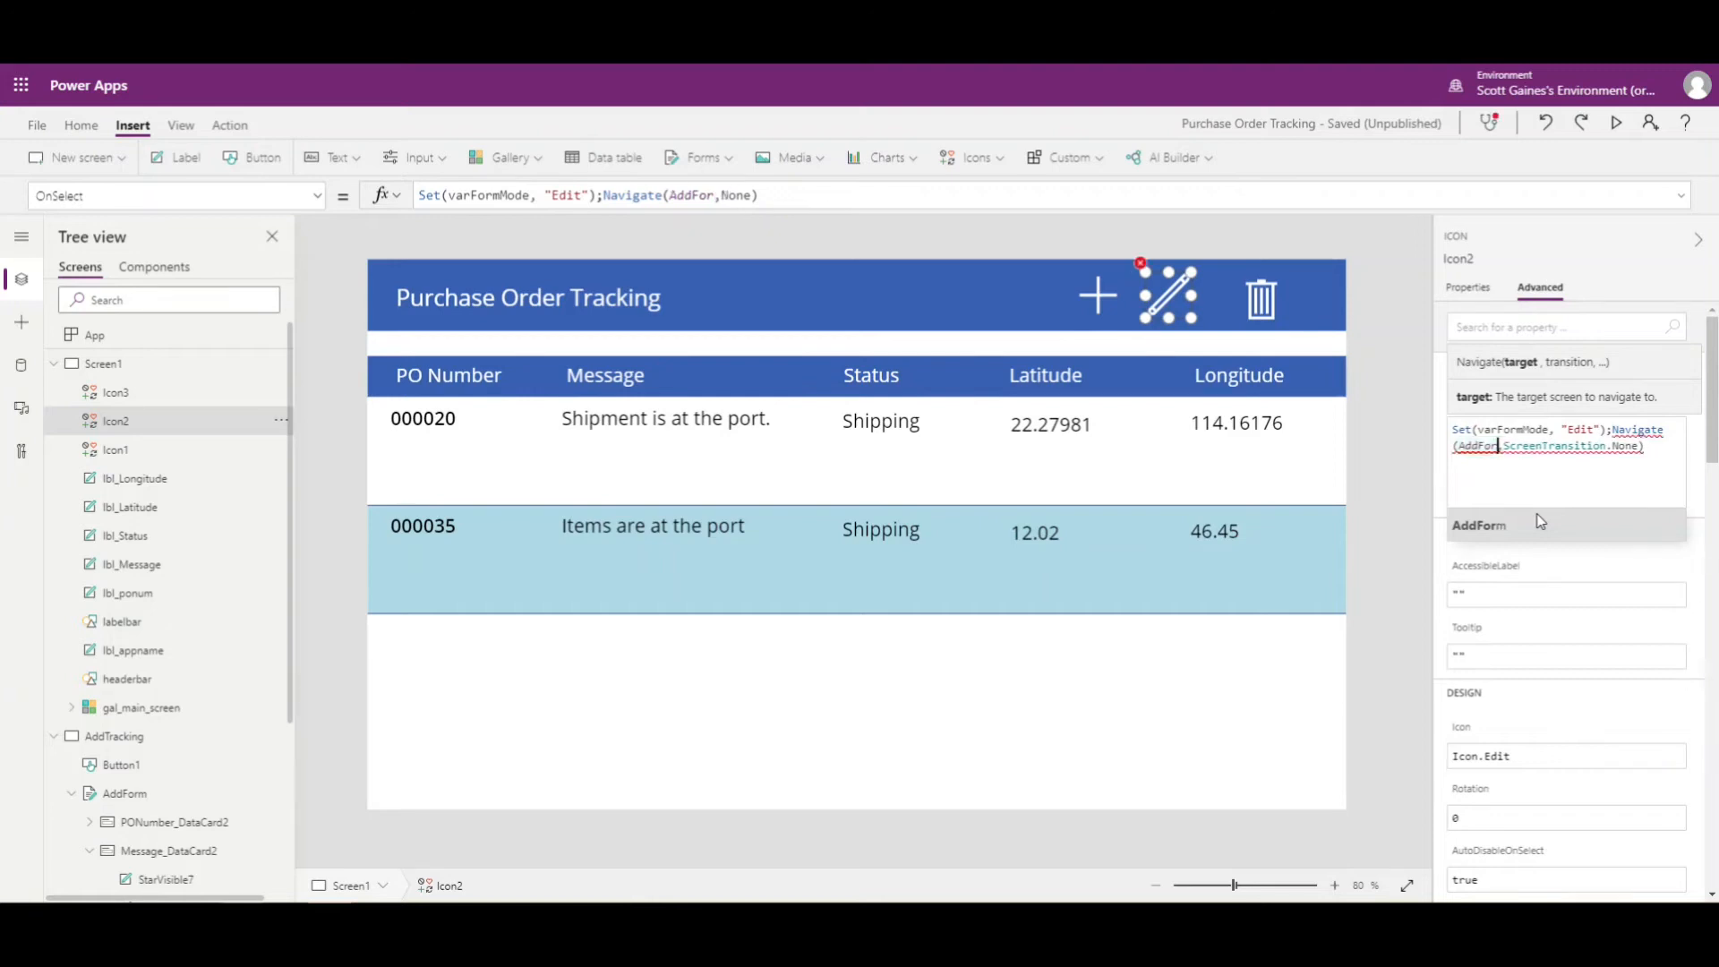
pyautogui.press('BackSpace')
pyautogui.write('Tr')
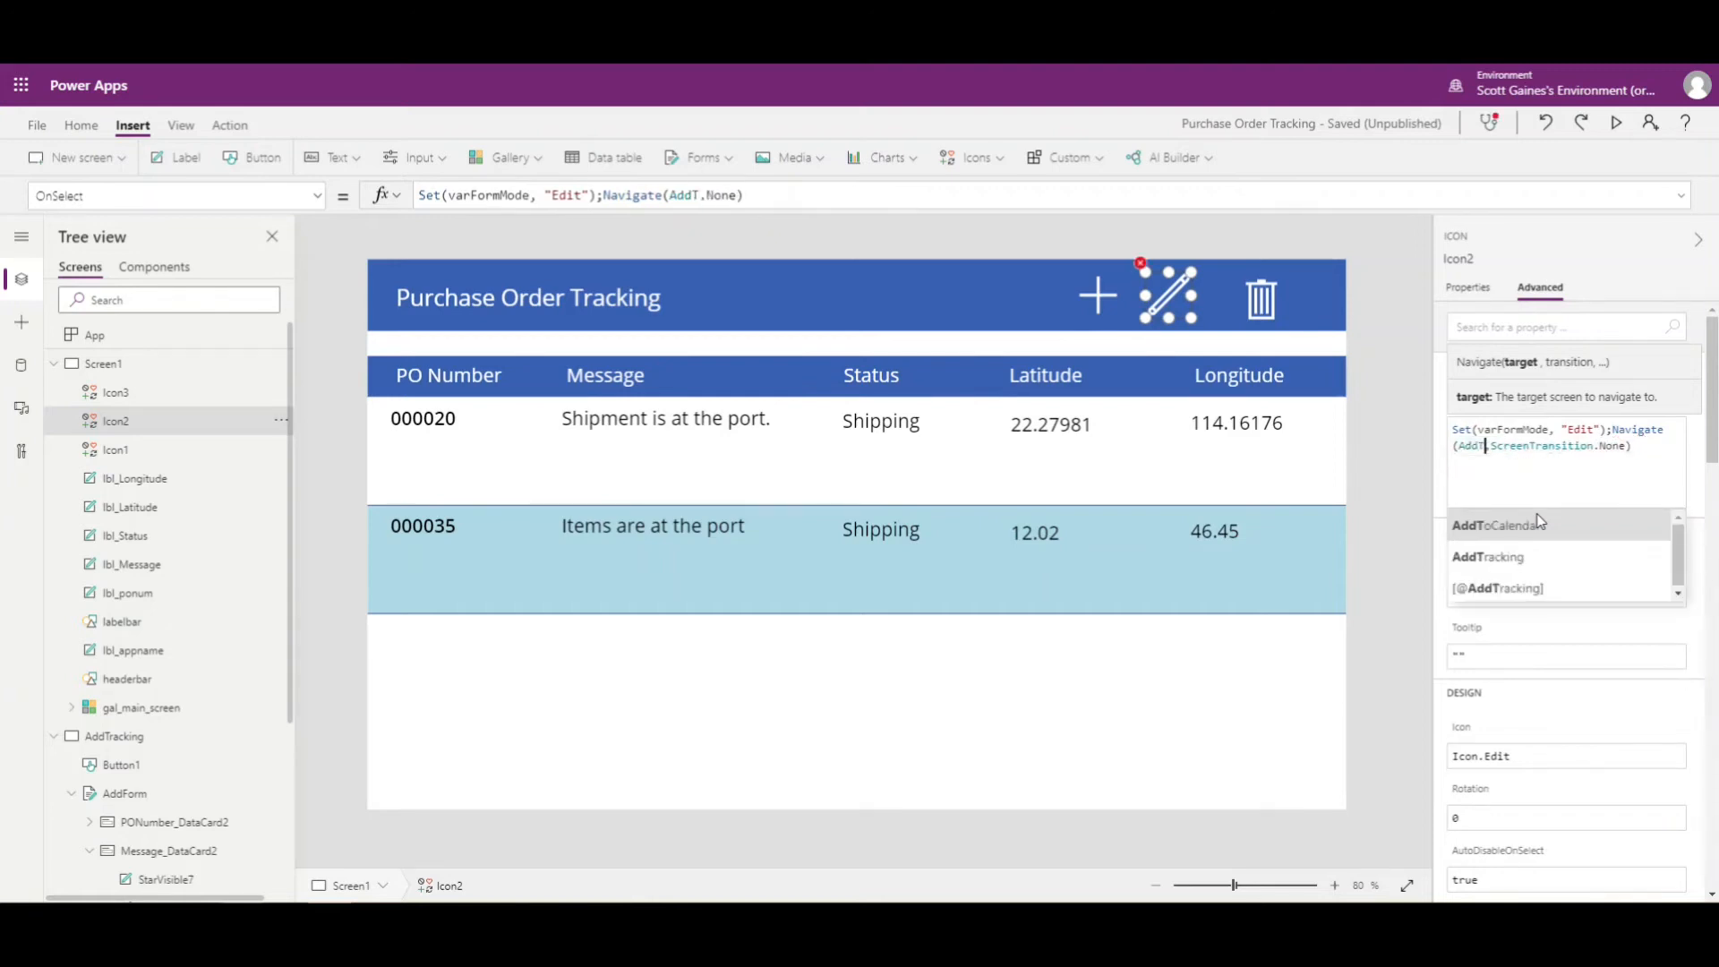
pyautogui.click(1495, 557)
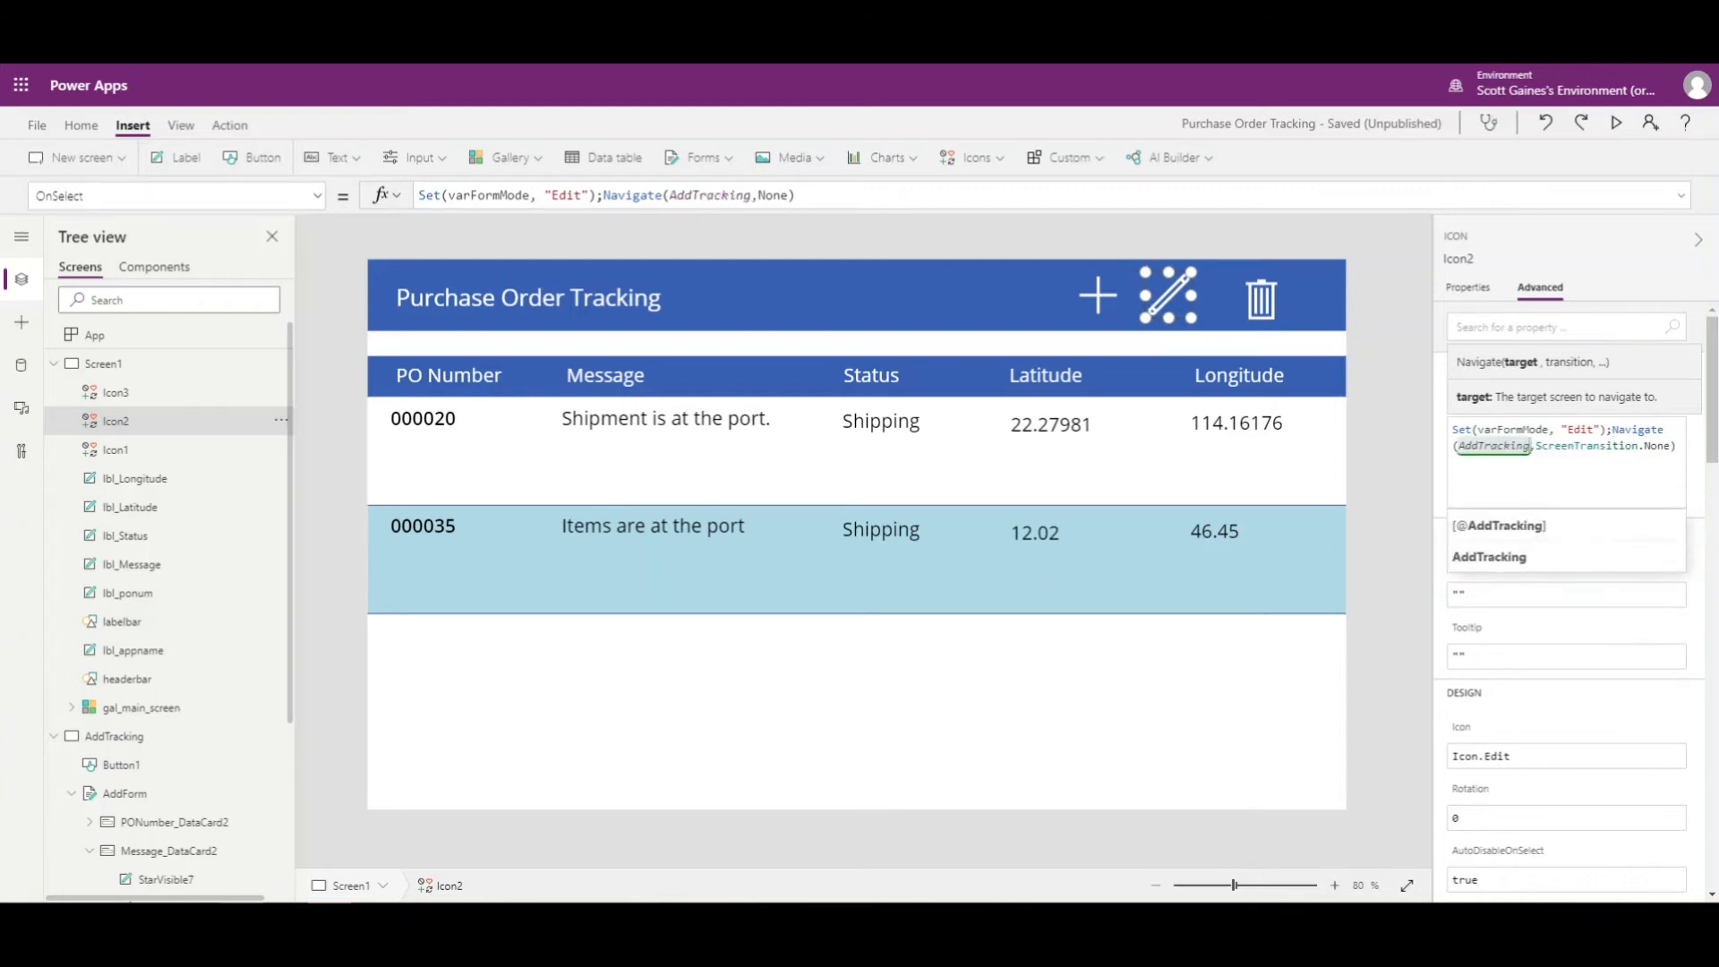
pyautogui.click(1373, 386)
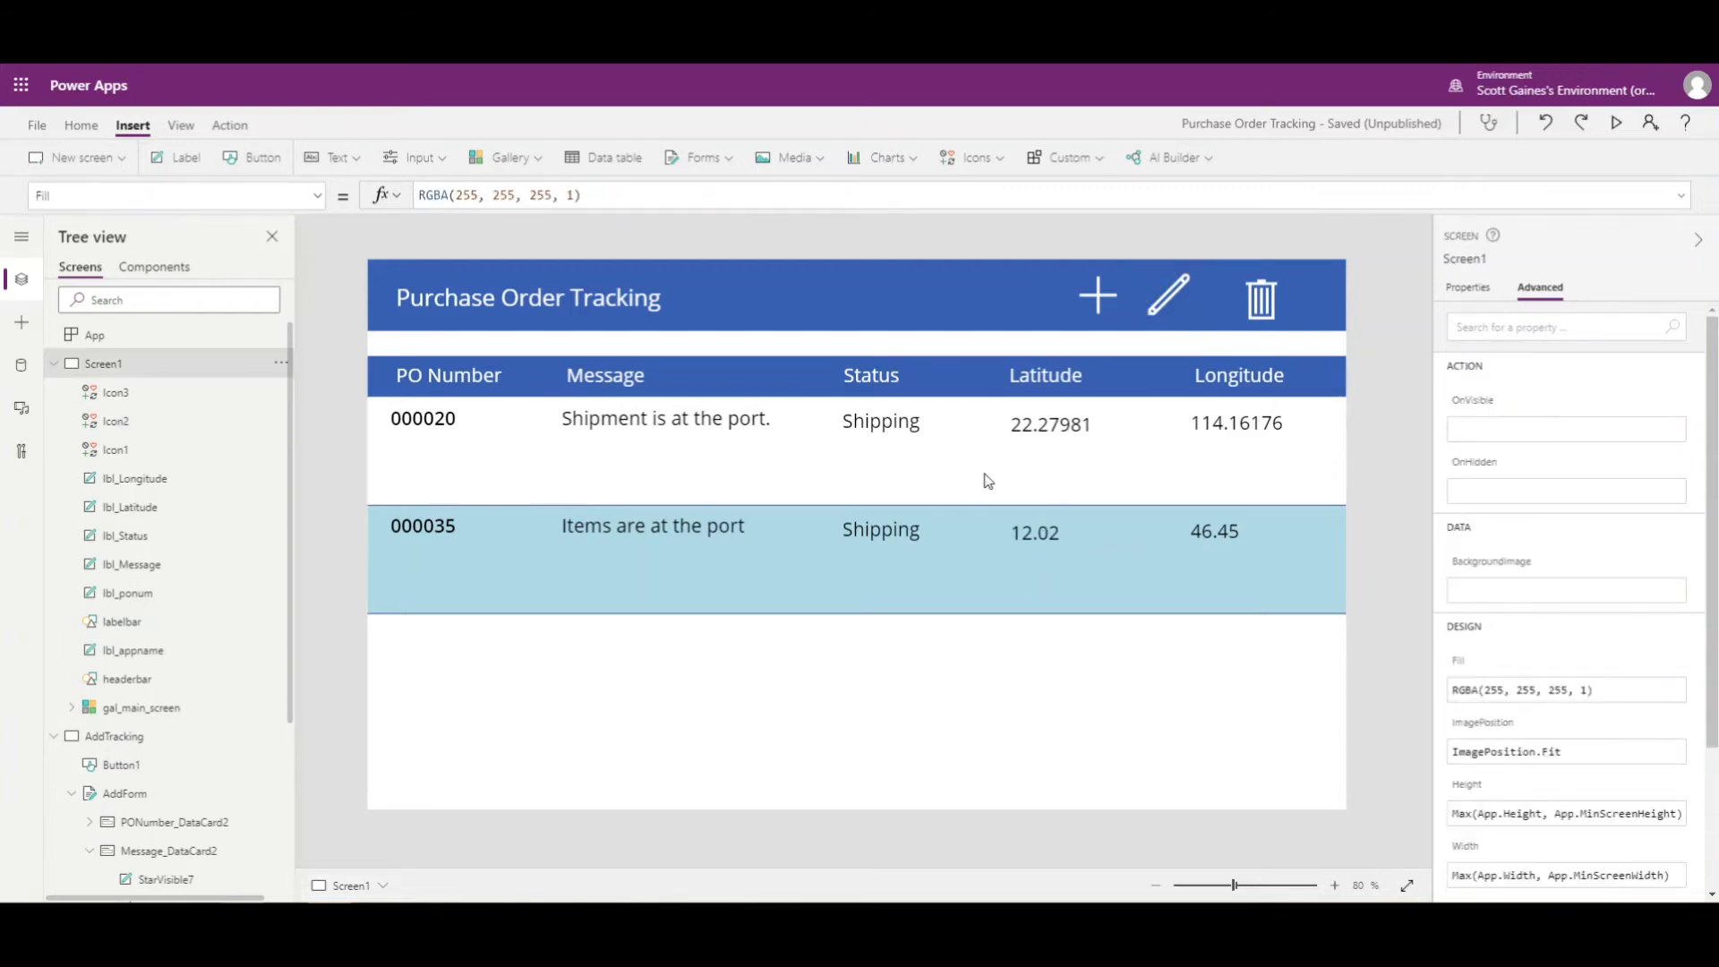
pyautogui.scroll(-2, 161, 727)
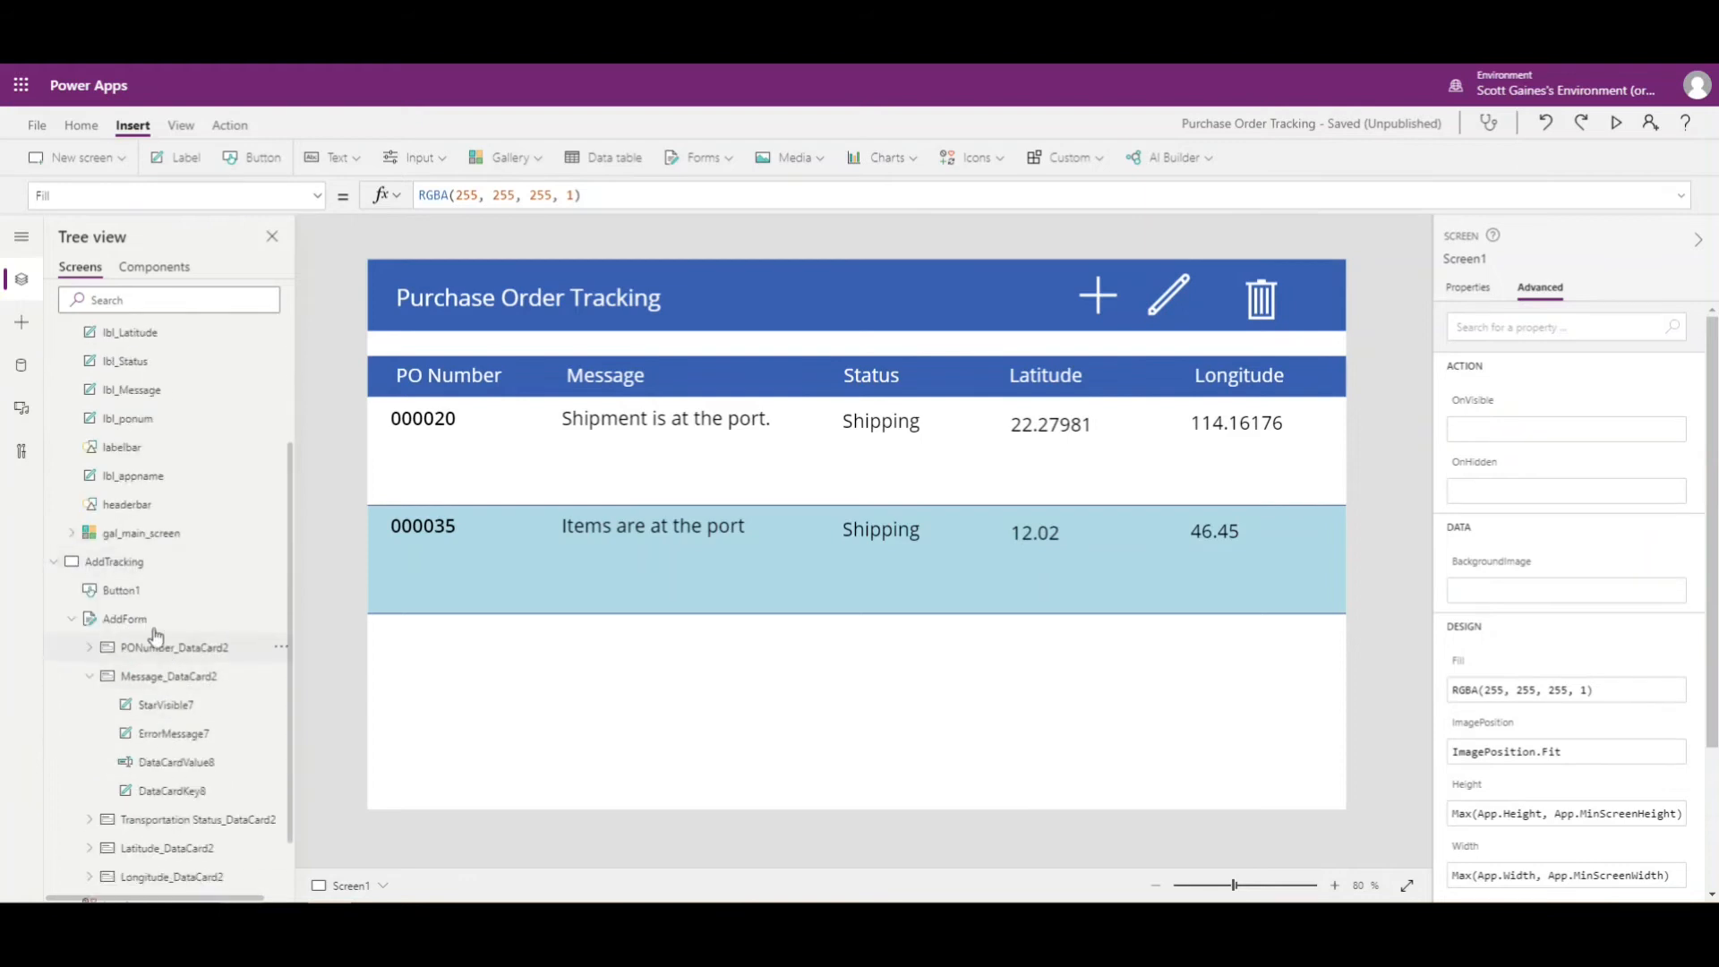
pyautogui.click(137, 621)
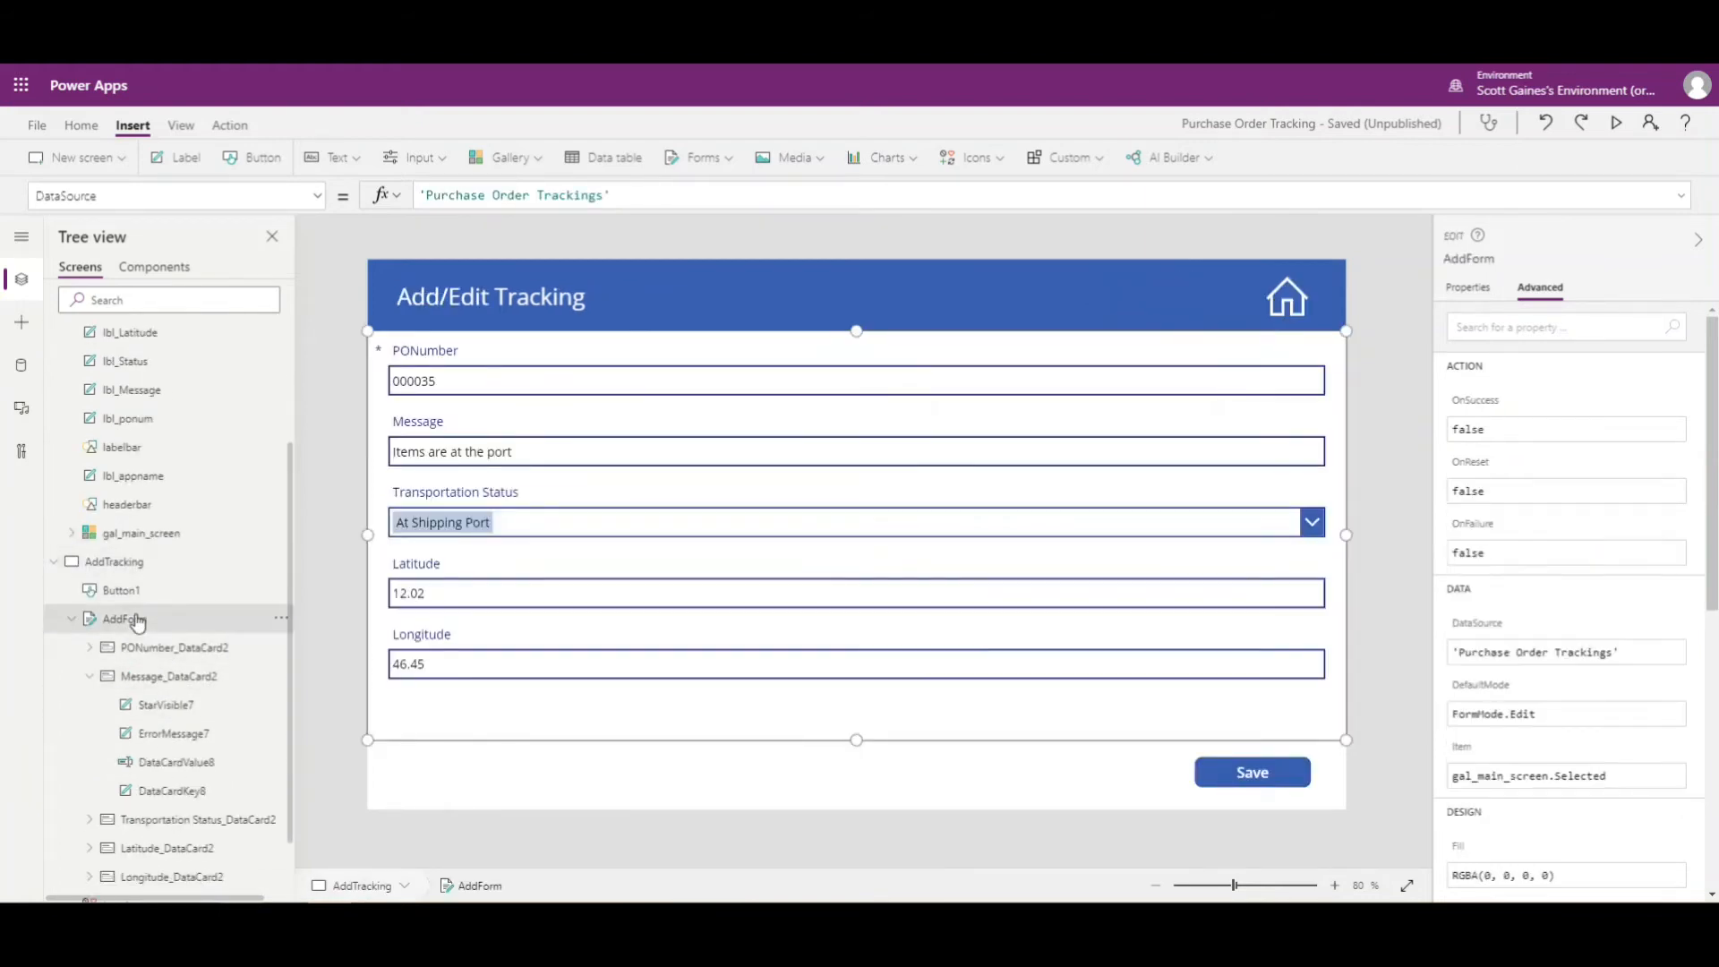
pyautogui.scroll(2, 156, 435)
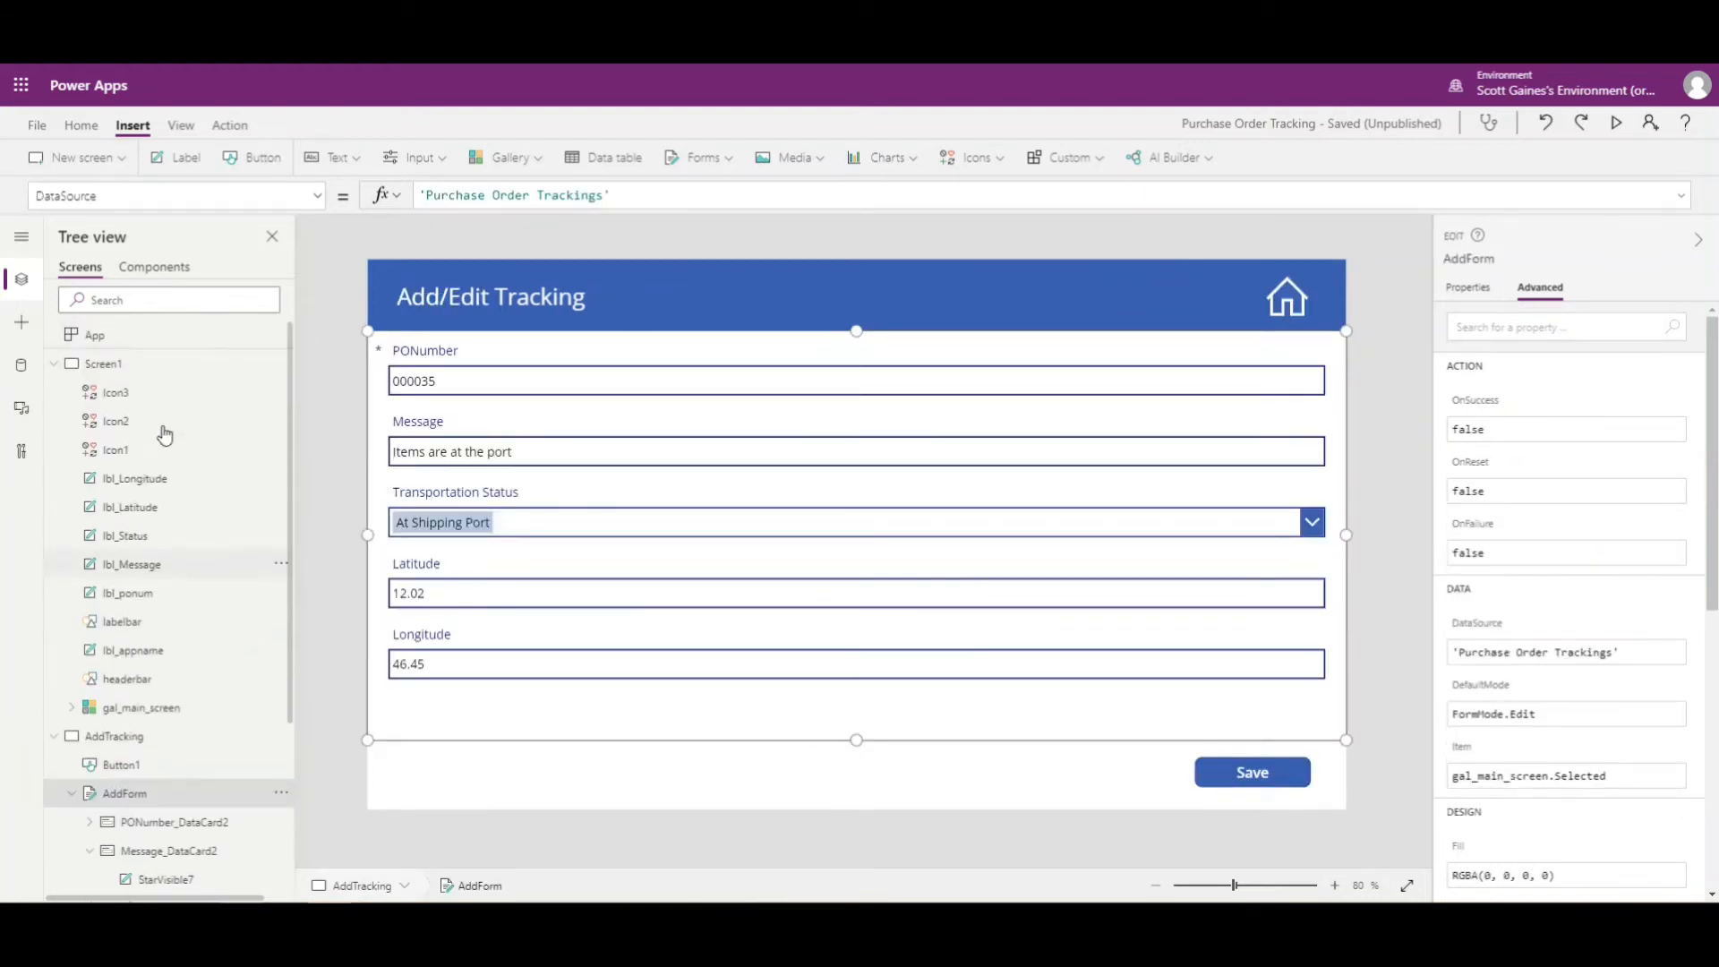
pyautogui.click(97, 371)
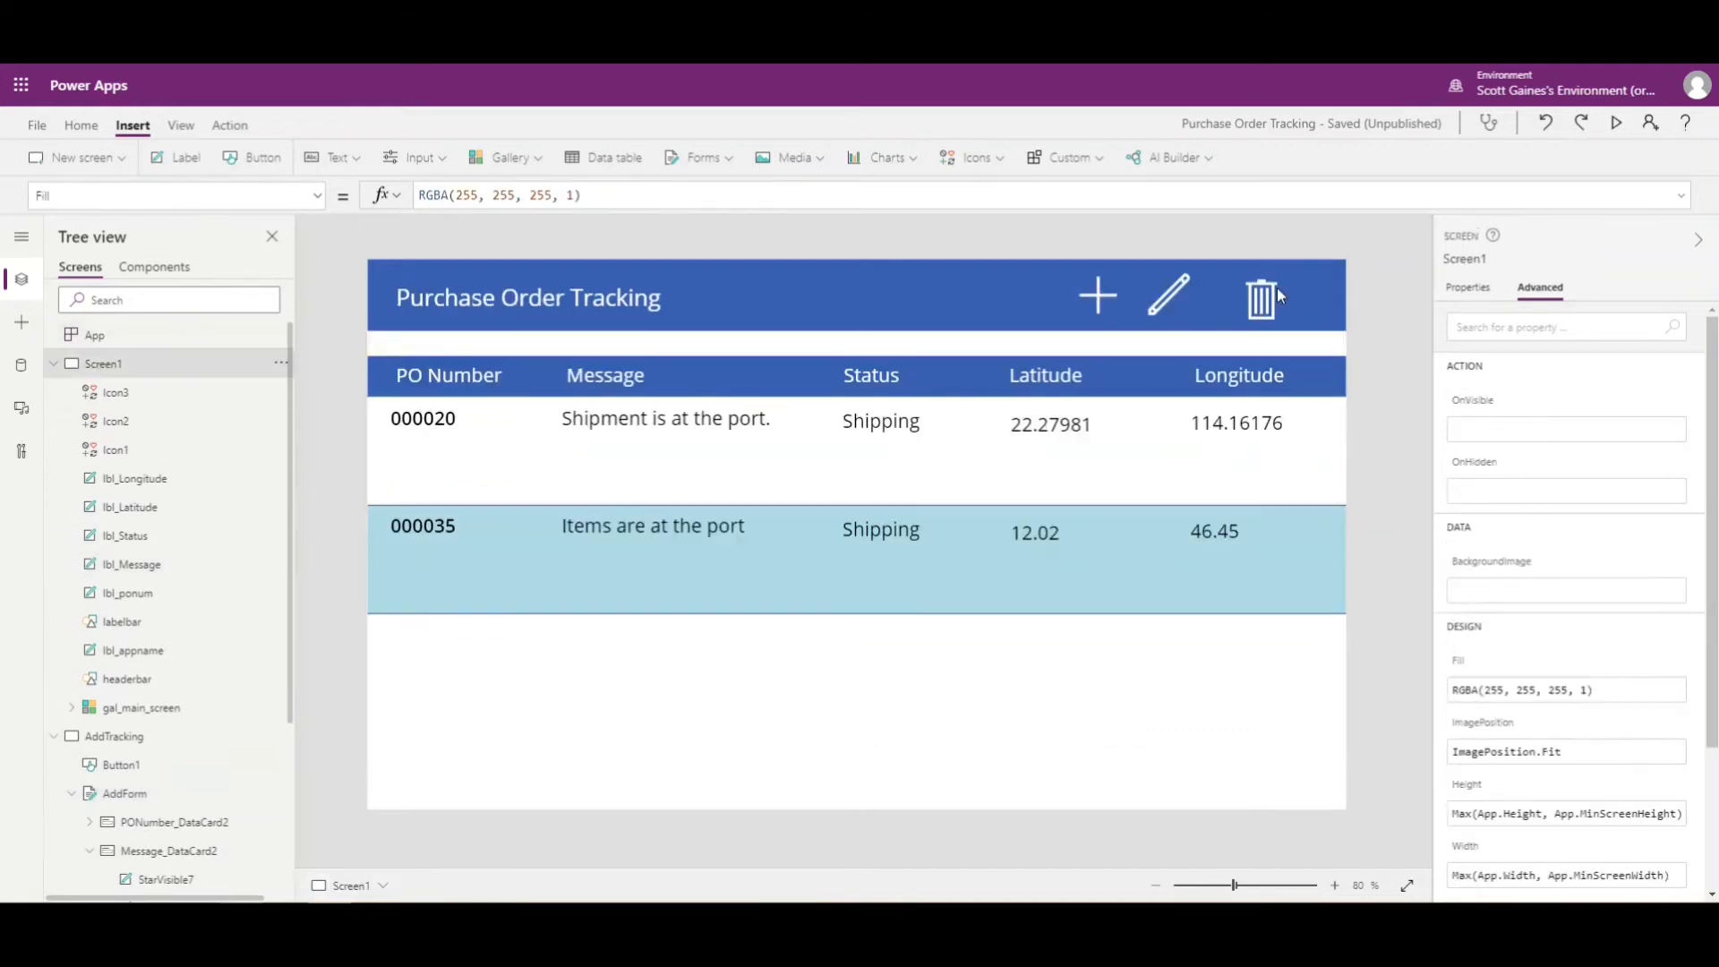
# Set the OnSelect formula of Screen1's trash icon to Remove('Purchase Order Trackings', gal_main_screen.Selected).
pyautogui.click(1264, 306)
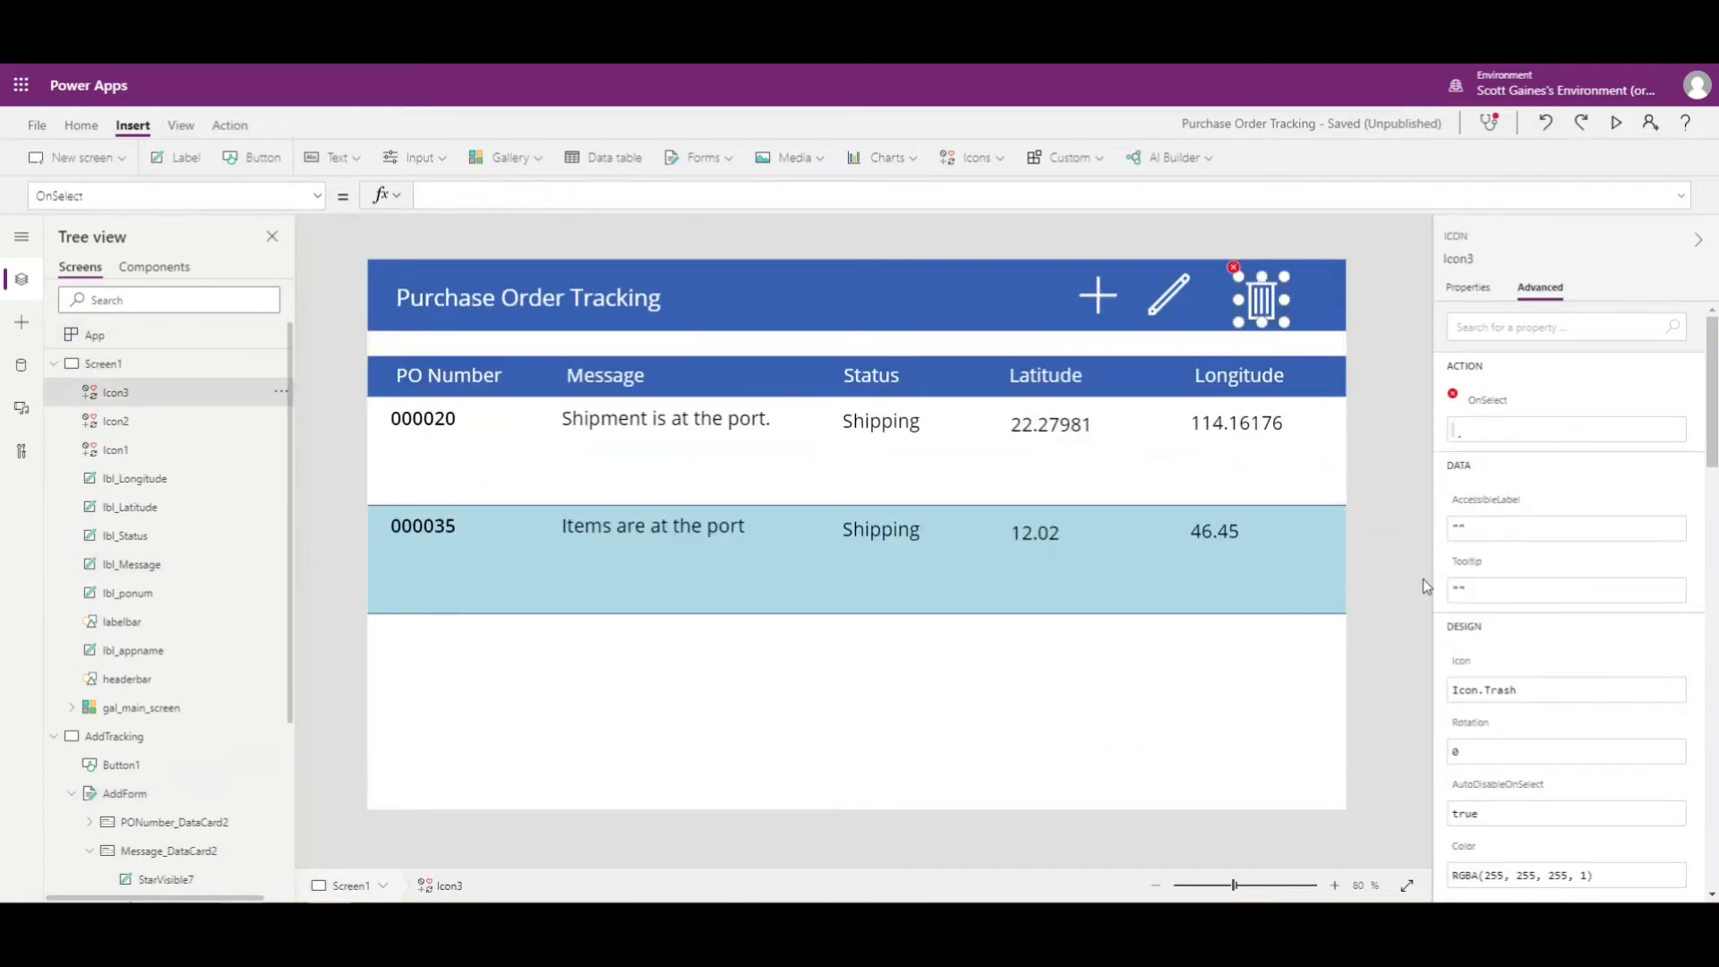
pyautogui.write('Remo')
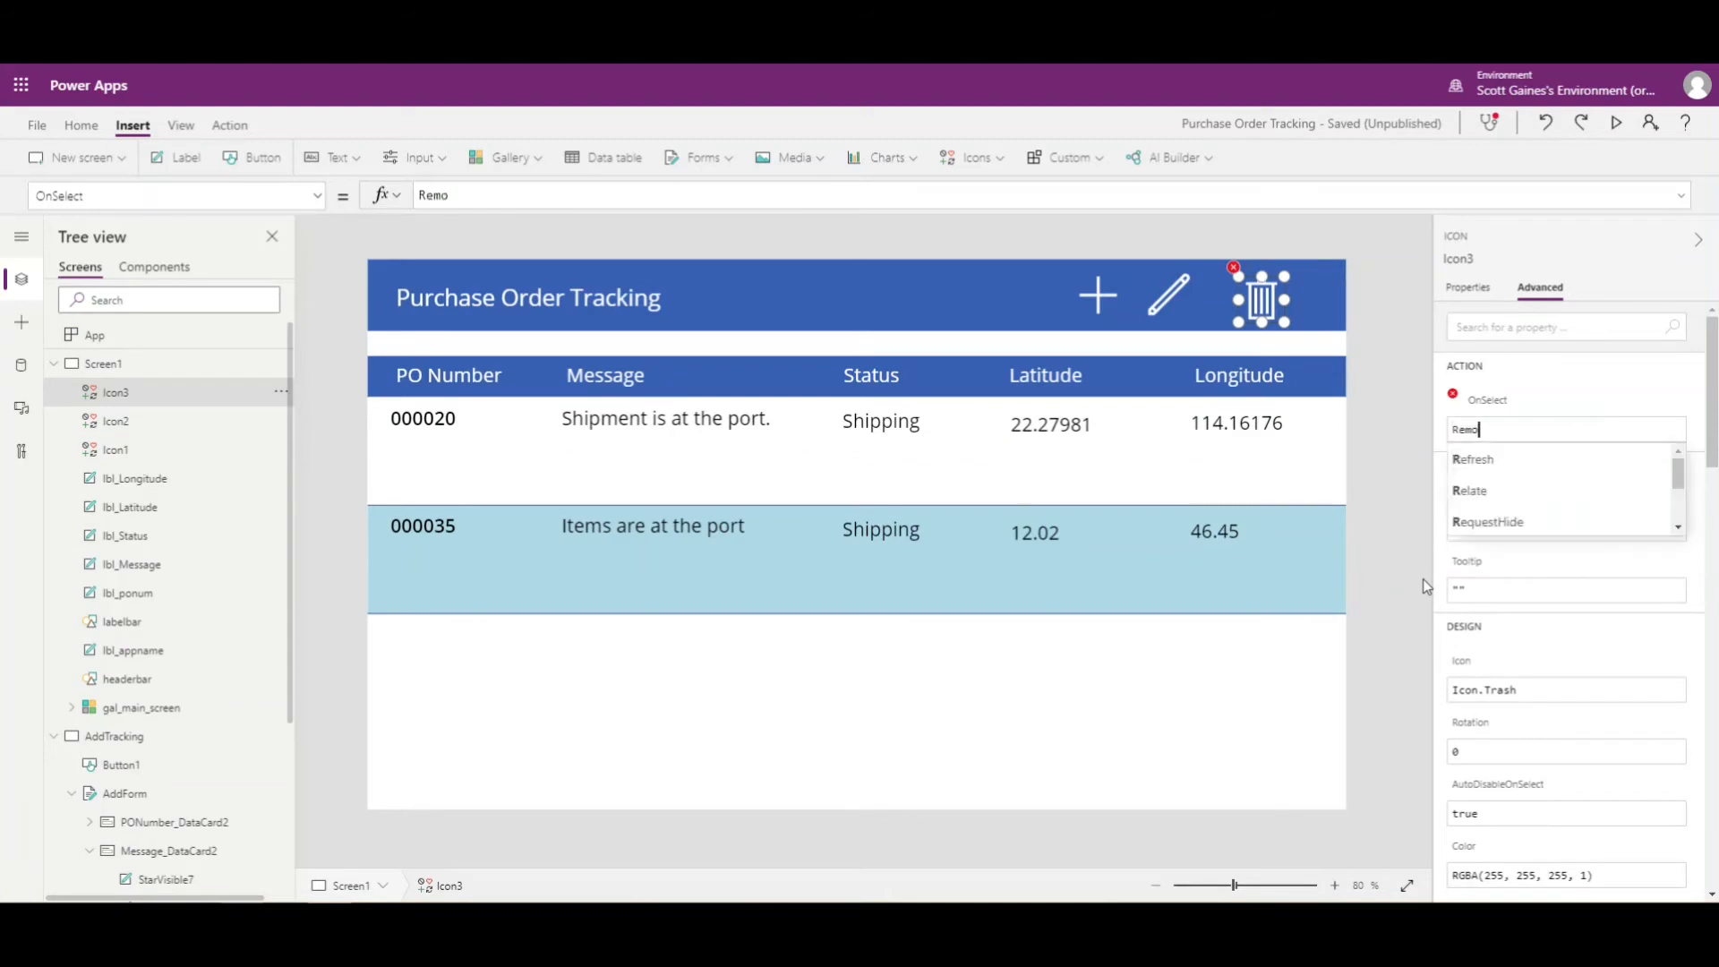
pyautogui.write('ve(')
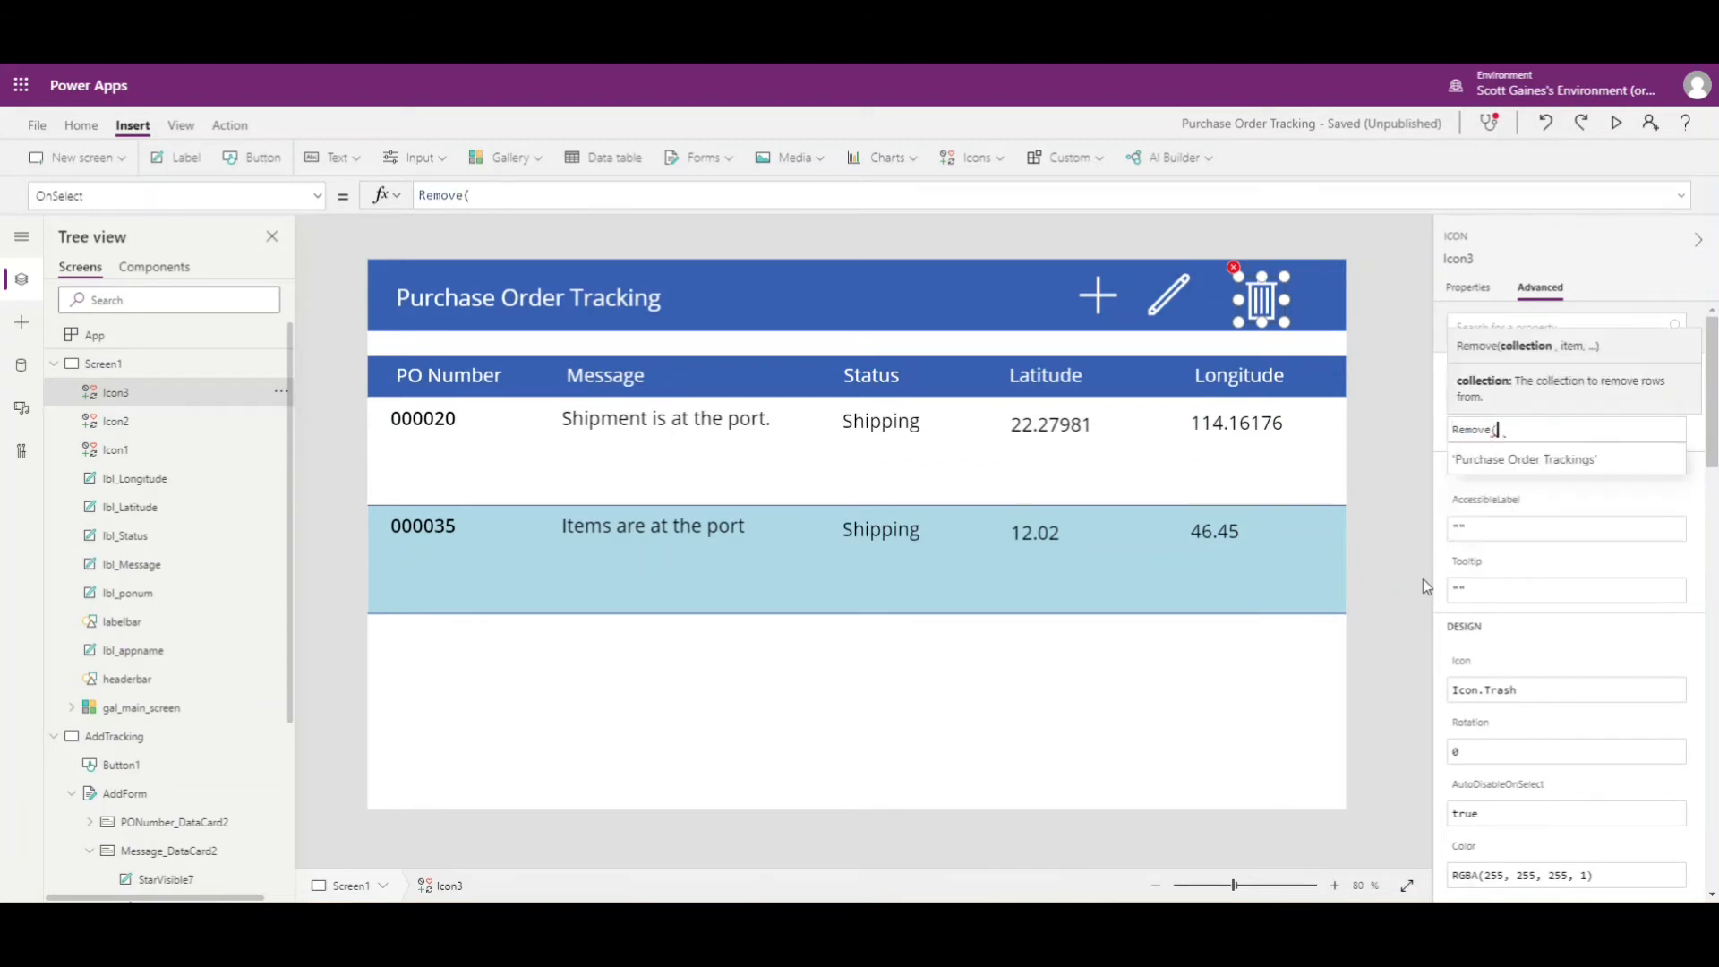
pyautogui.click(1558, 459)
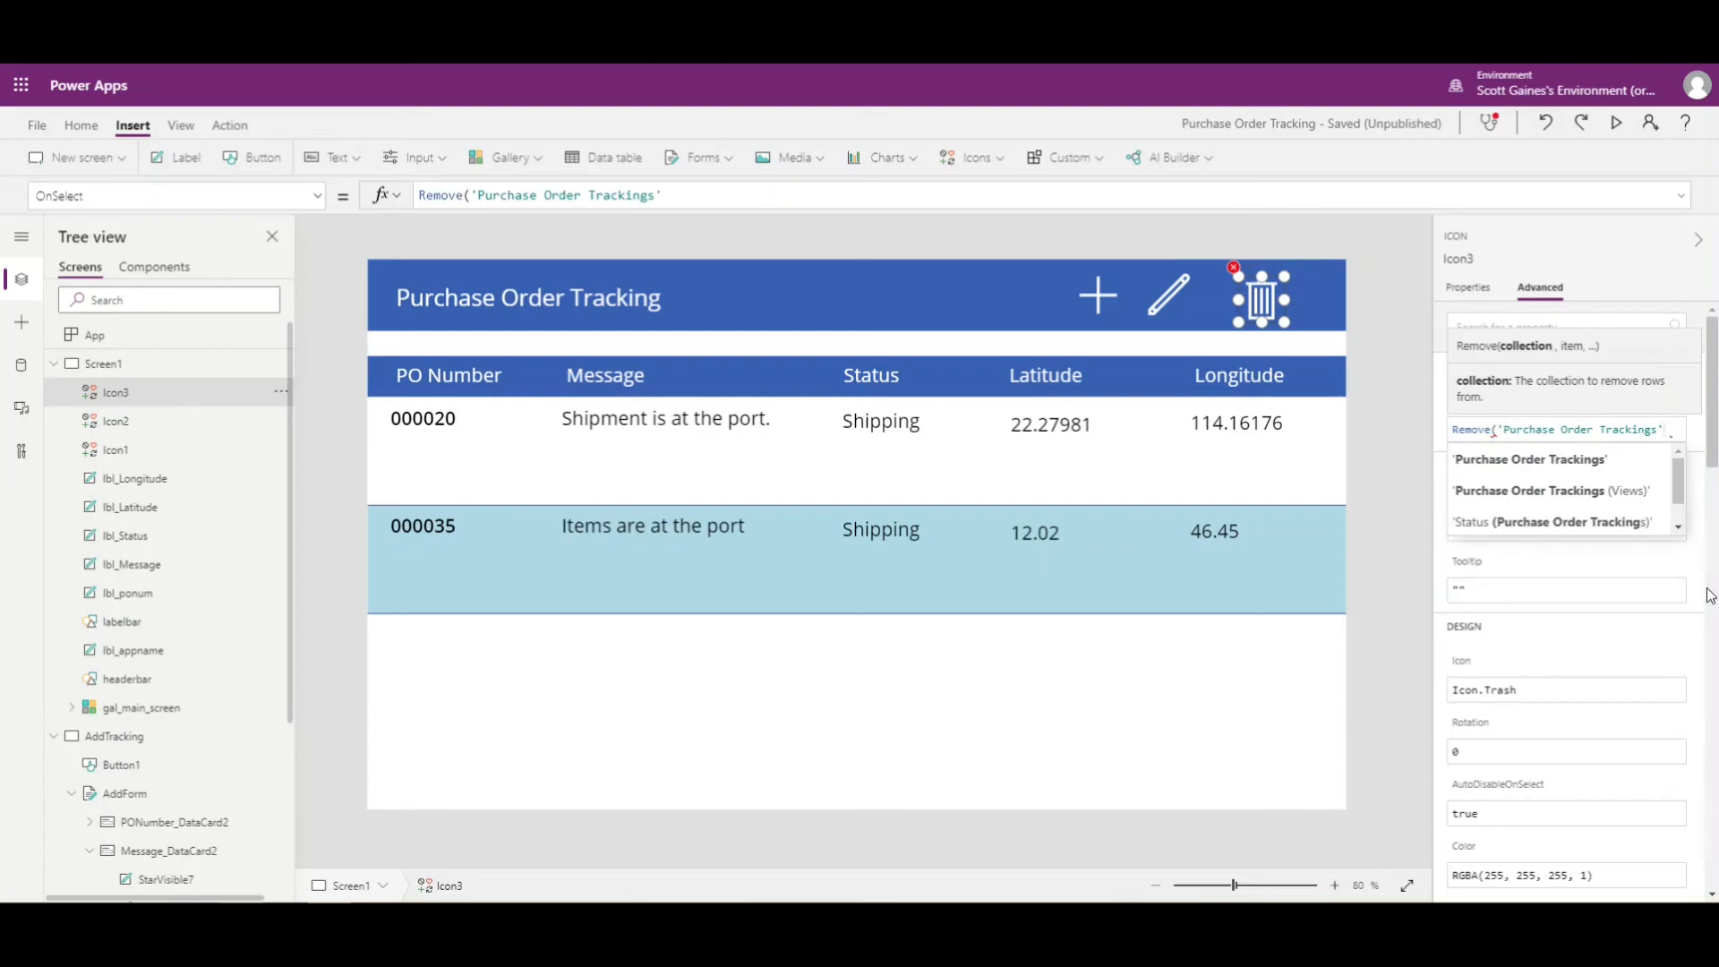
pyautogui.write(', Gal')
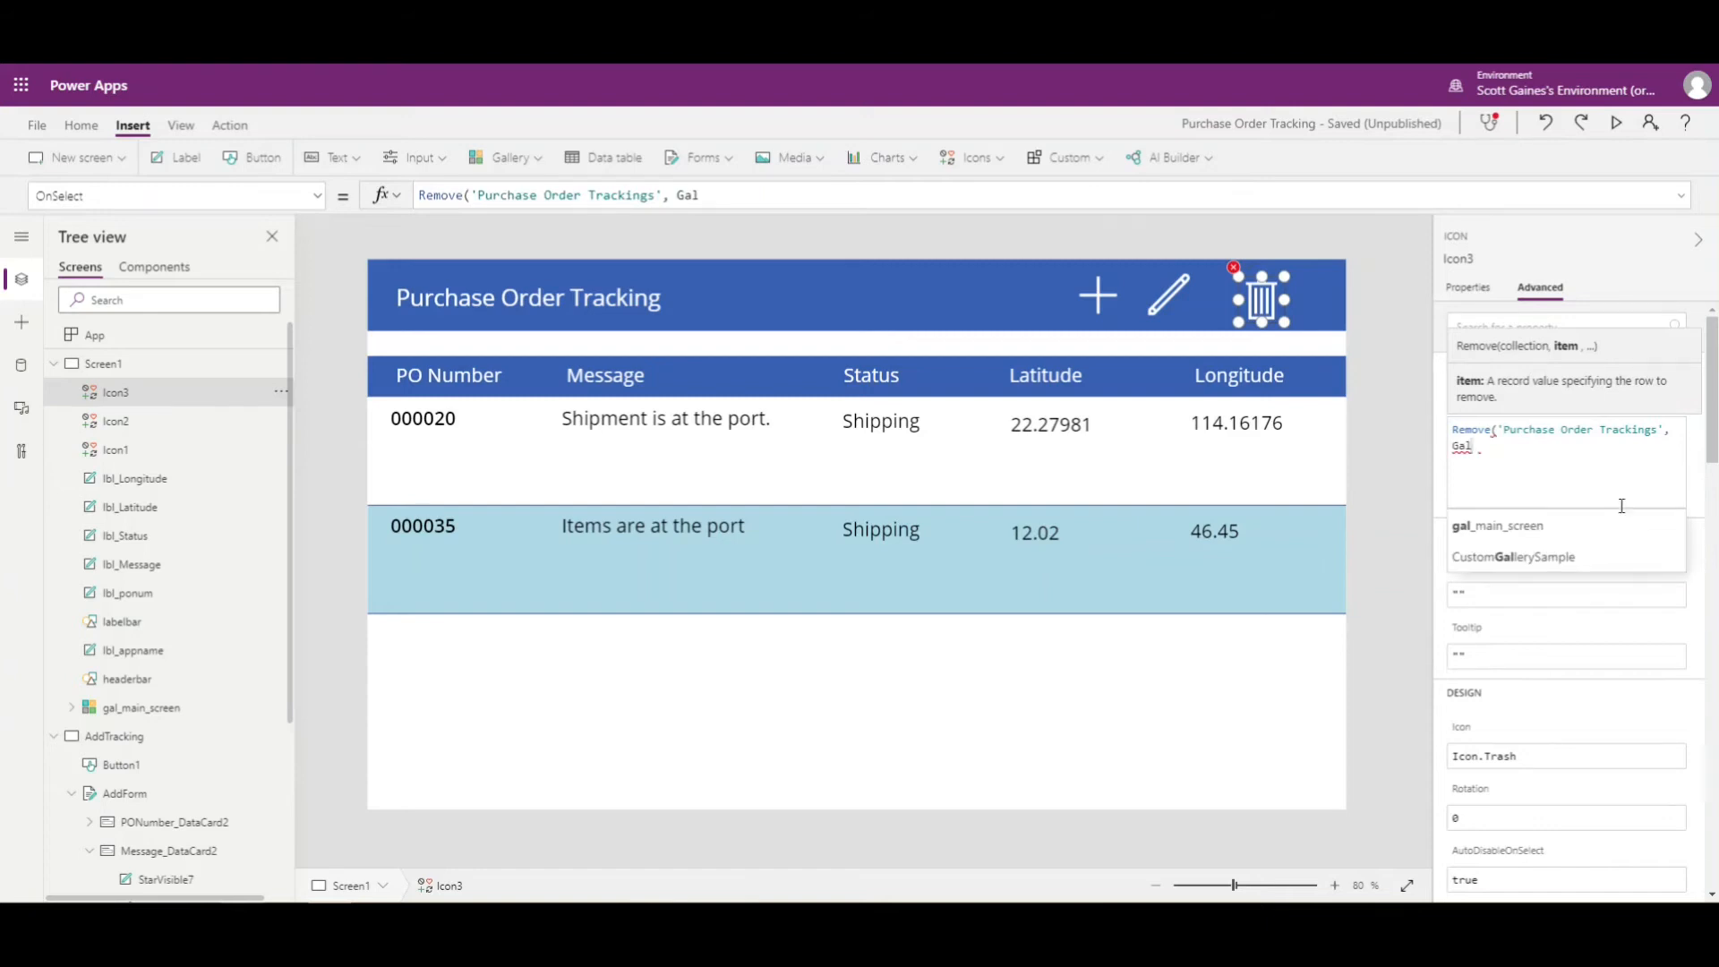
pyautogui.click(1572, 527)
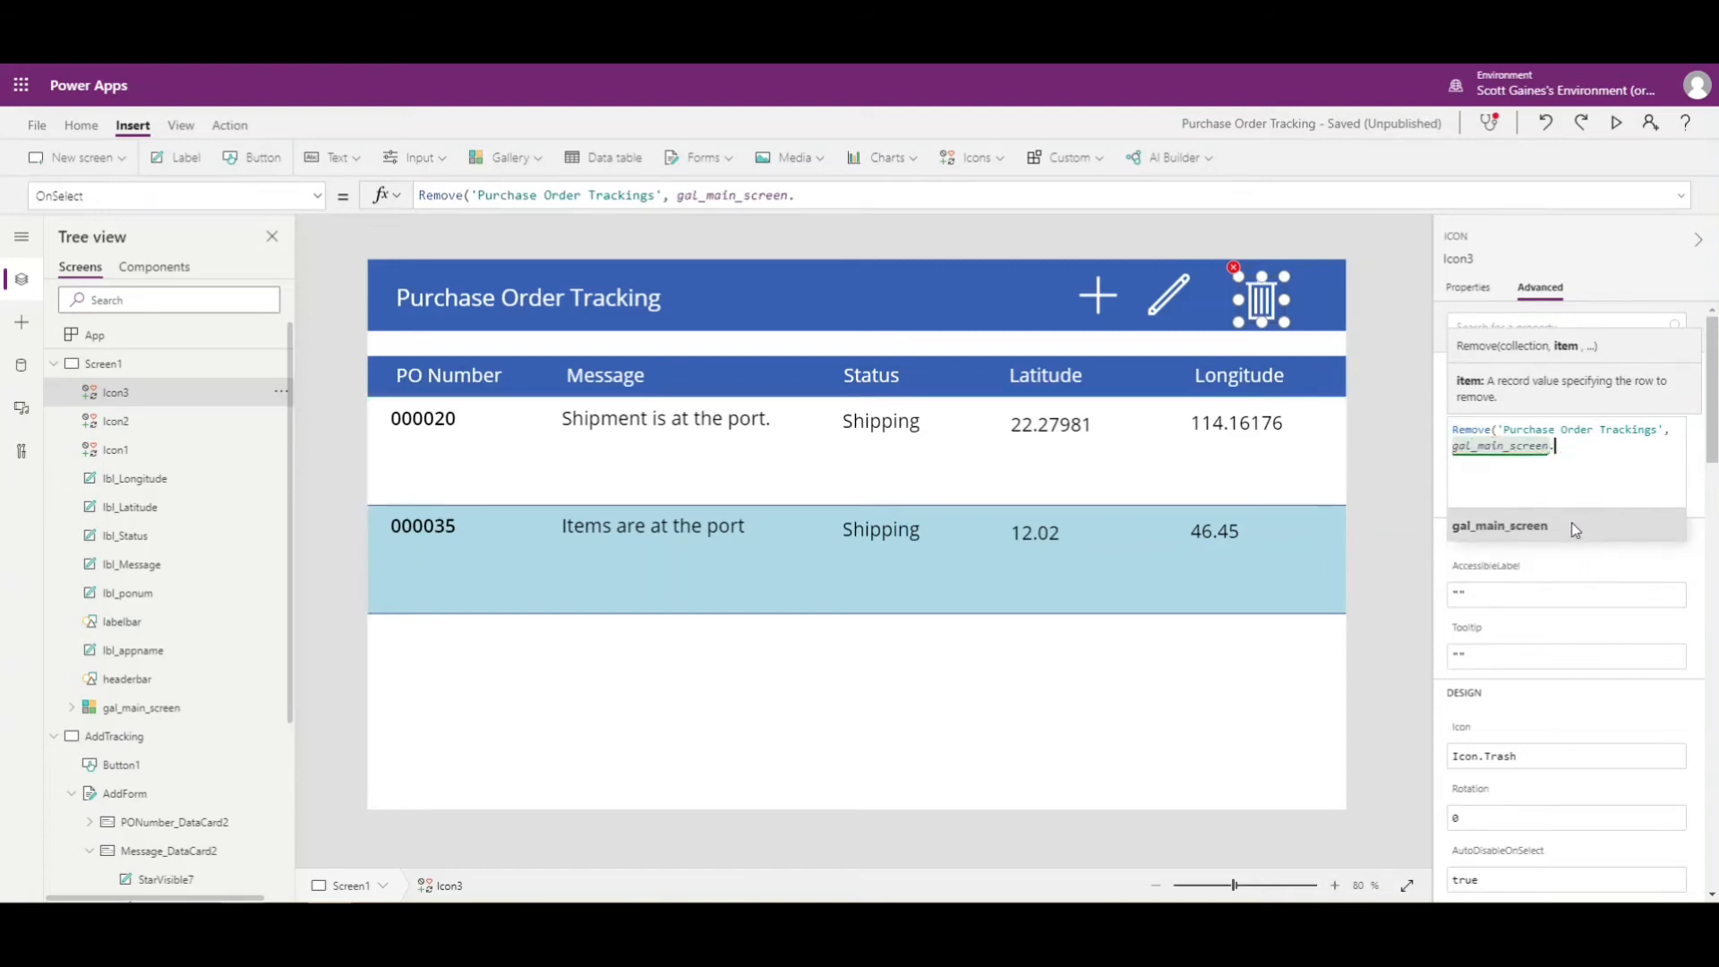
pyautogui.write('.Selected)')
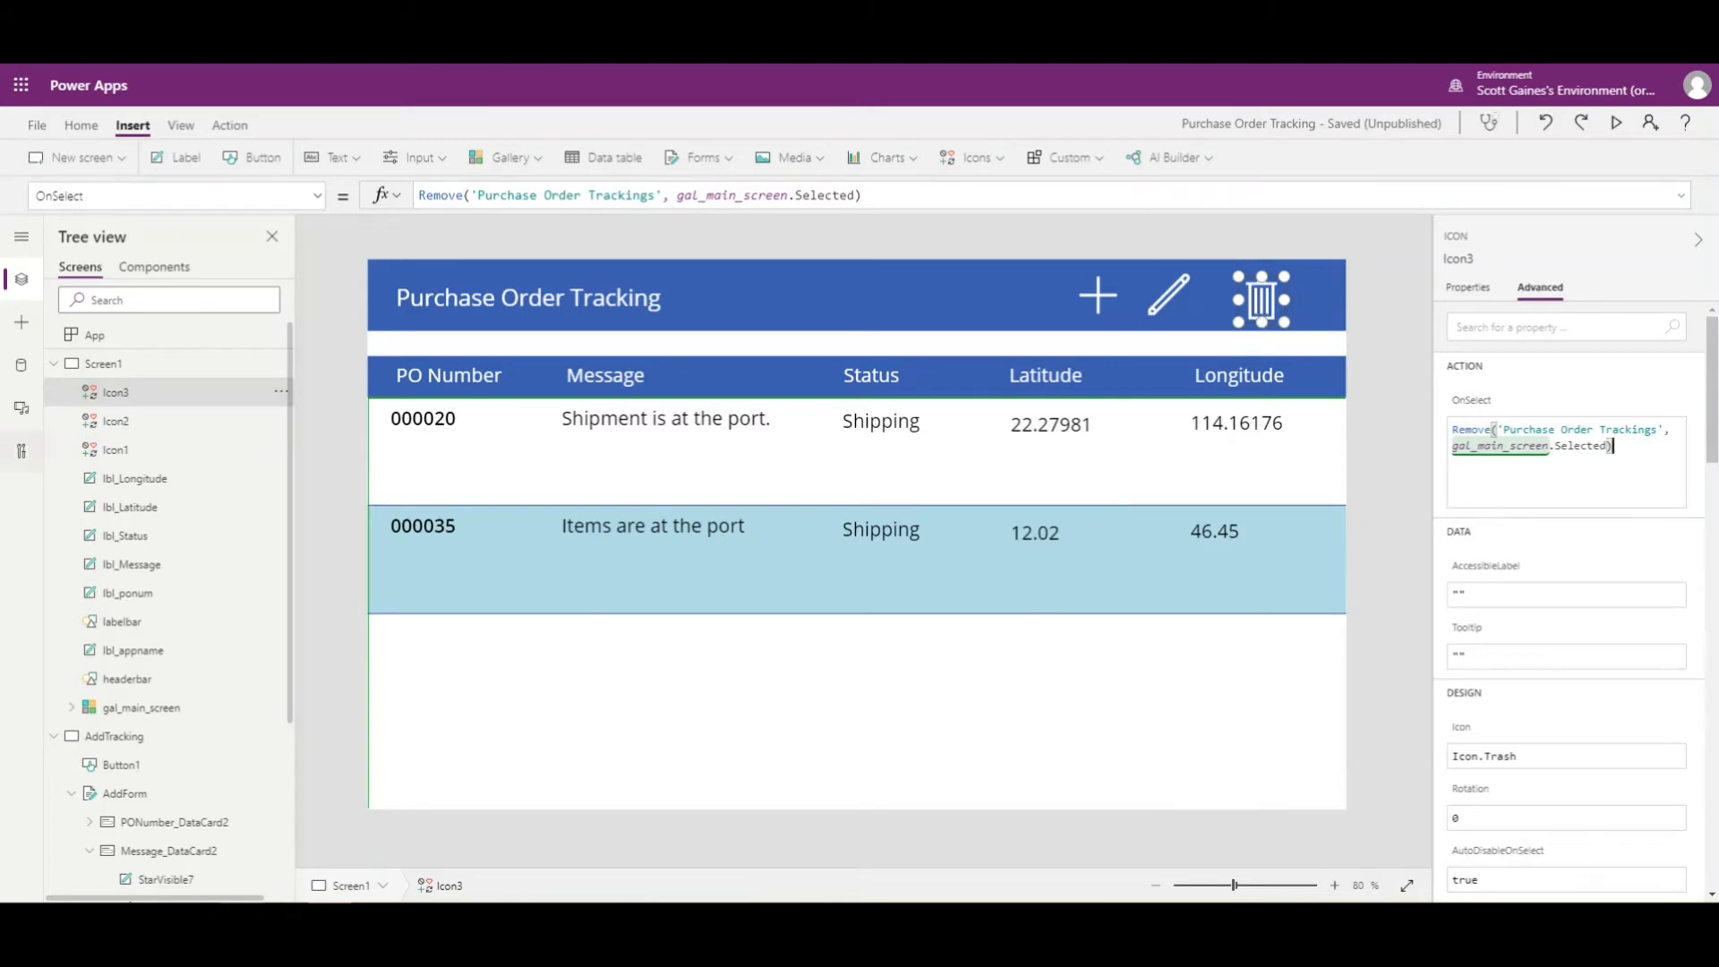
pyautogui.click(242, 921)
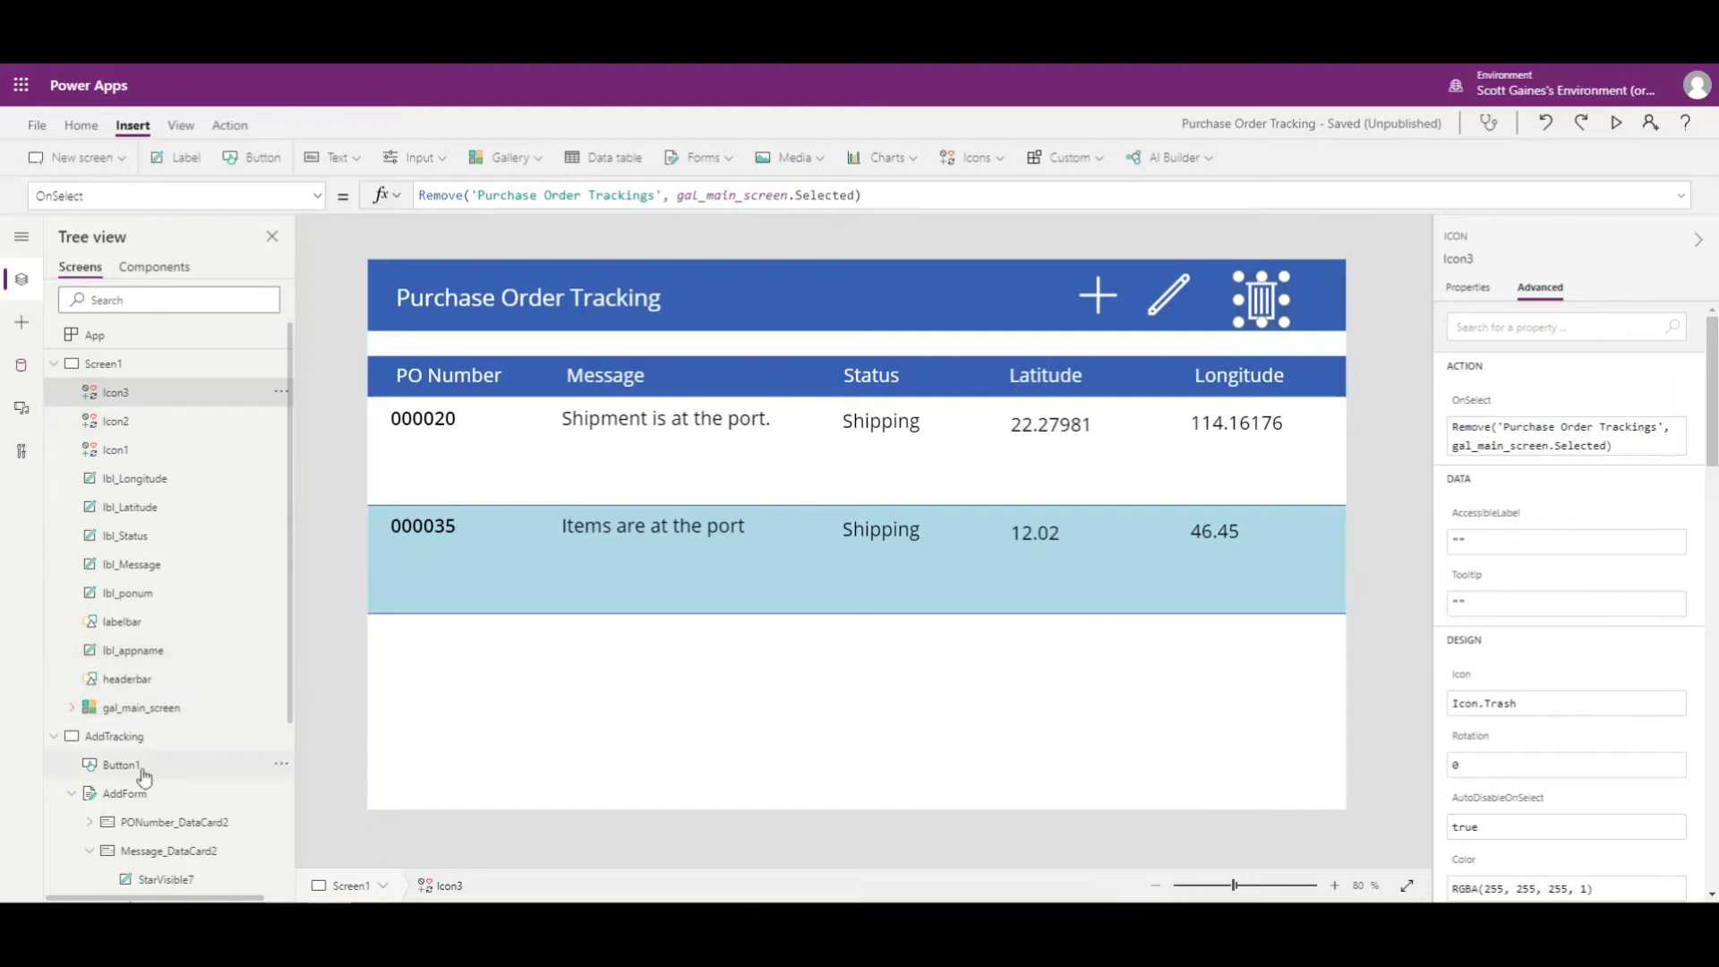
# Set the OnVisible formula of the AddTracking screen to If(varEditMode = "Edit", EditForm(AddForm), NewForm(AddForm)).
pyautogui.click(99, 794)
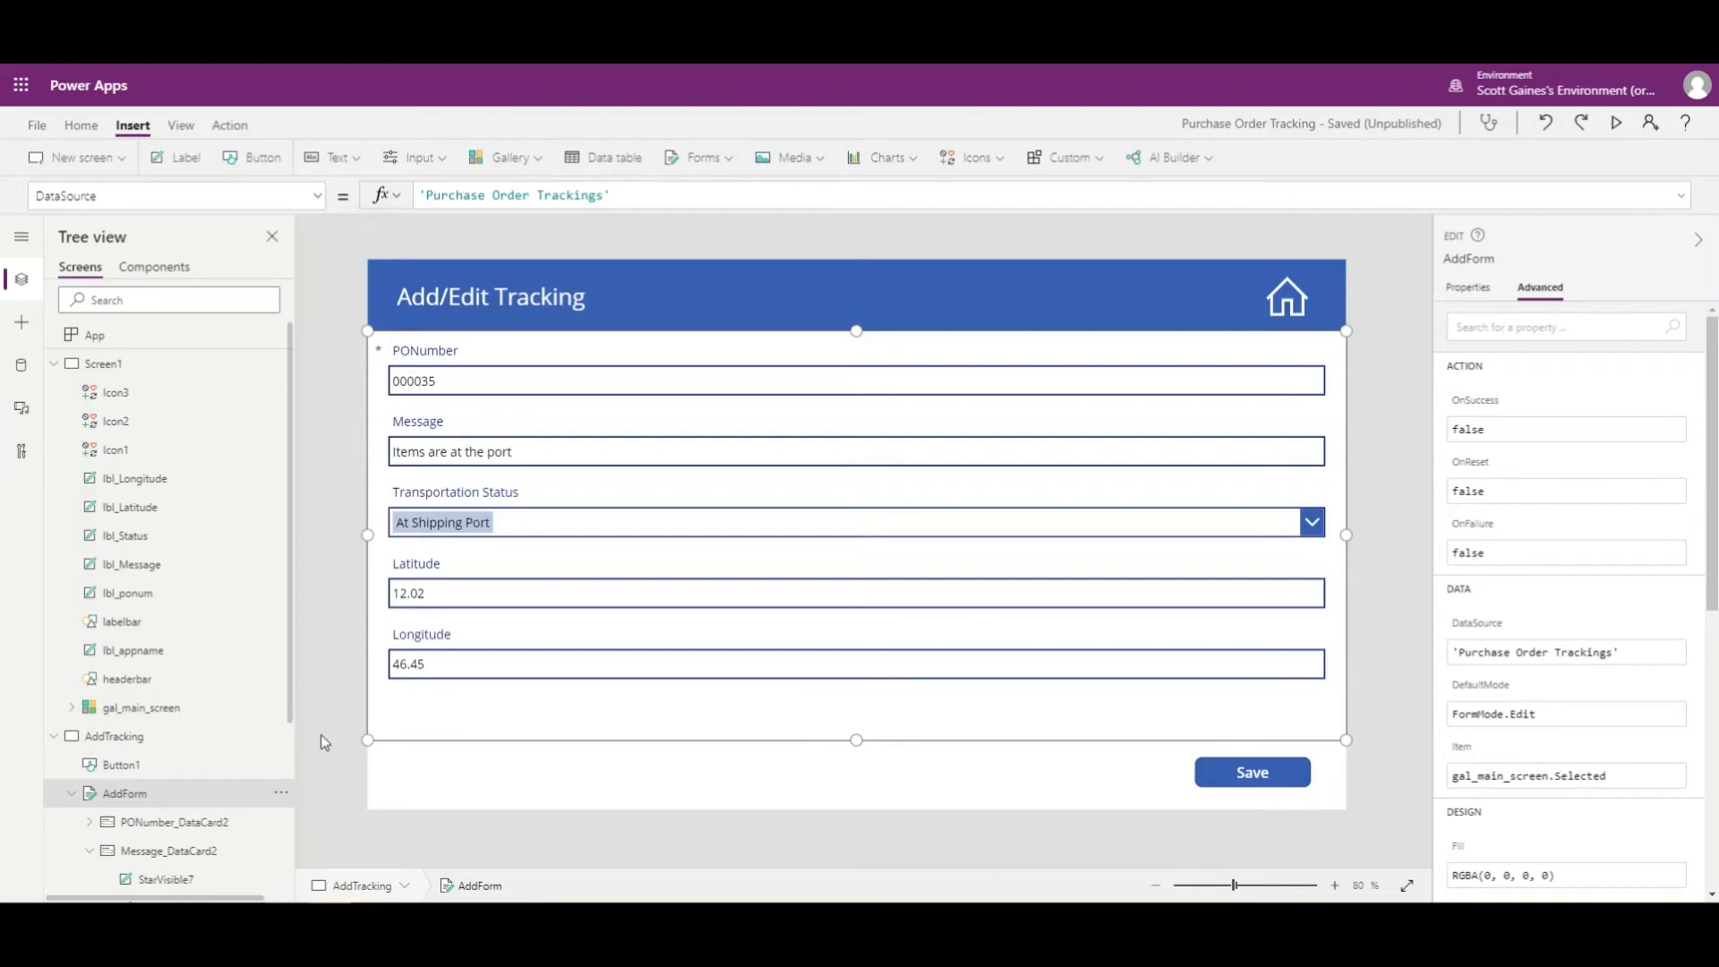
pyautogui.click(419, 799)
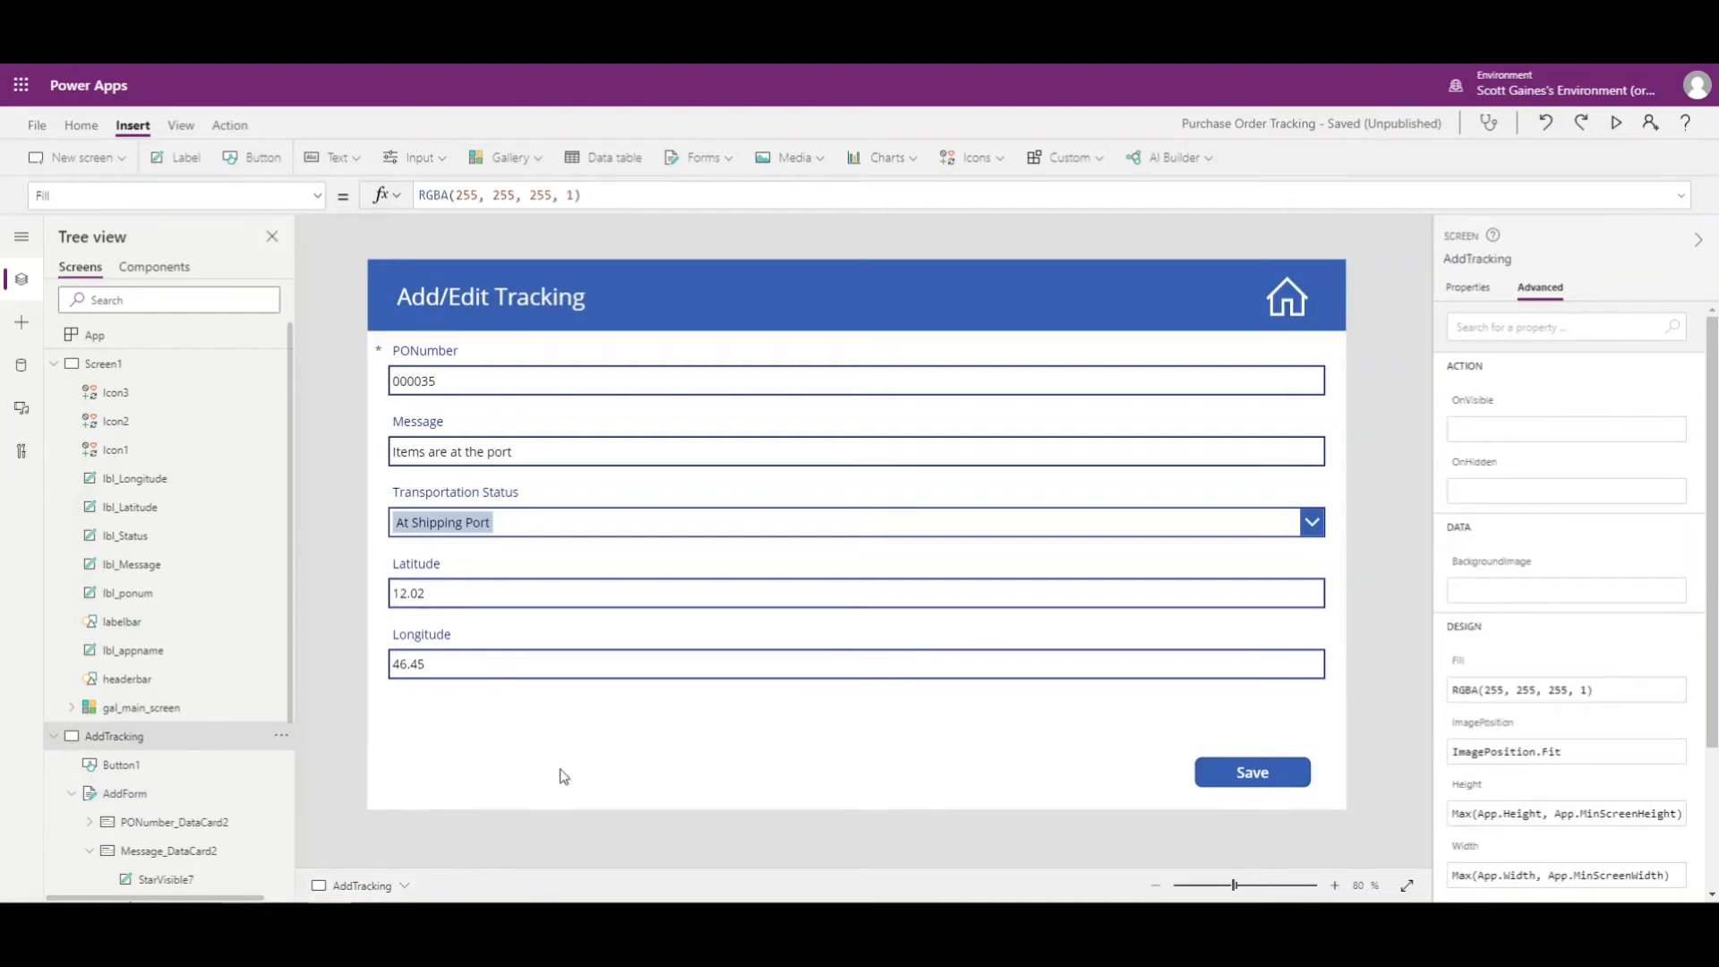
pyautogui.click(1530, 434)
pyautogui.write('If(varEditMode = "Edit", EditForm(AddForm), NewForm(AddForm))')
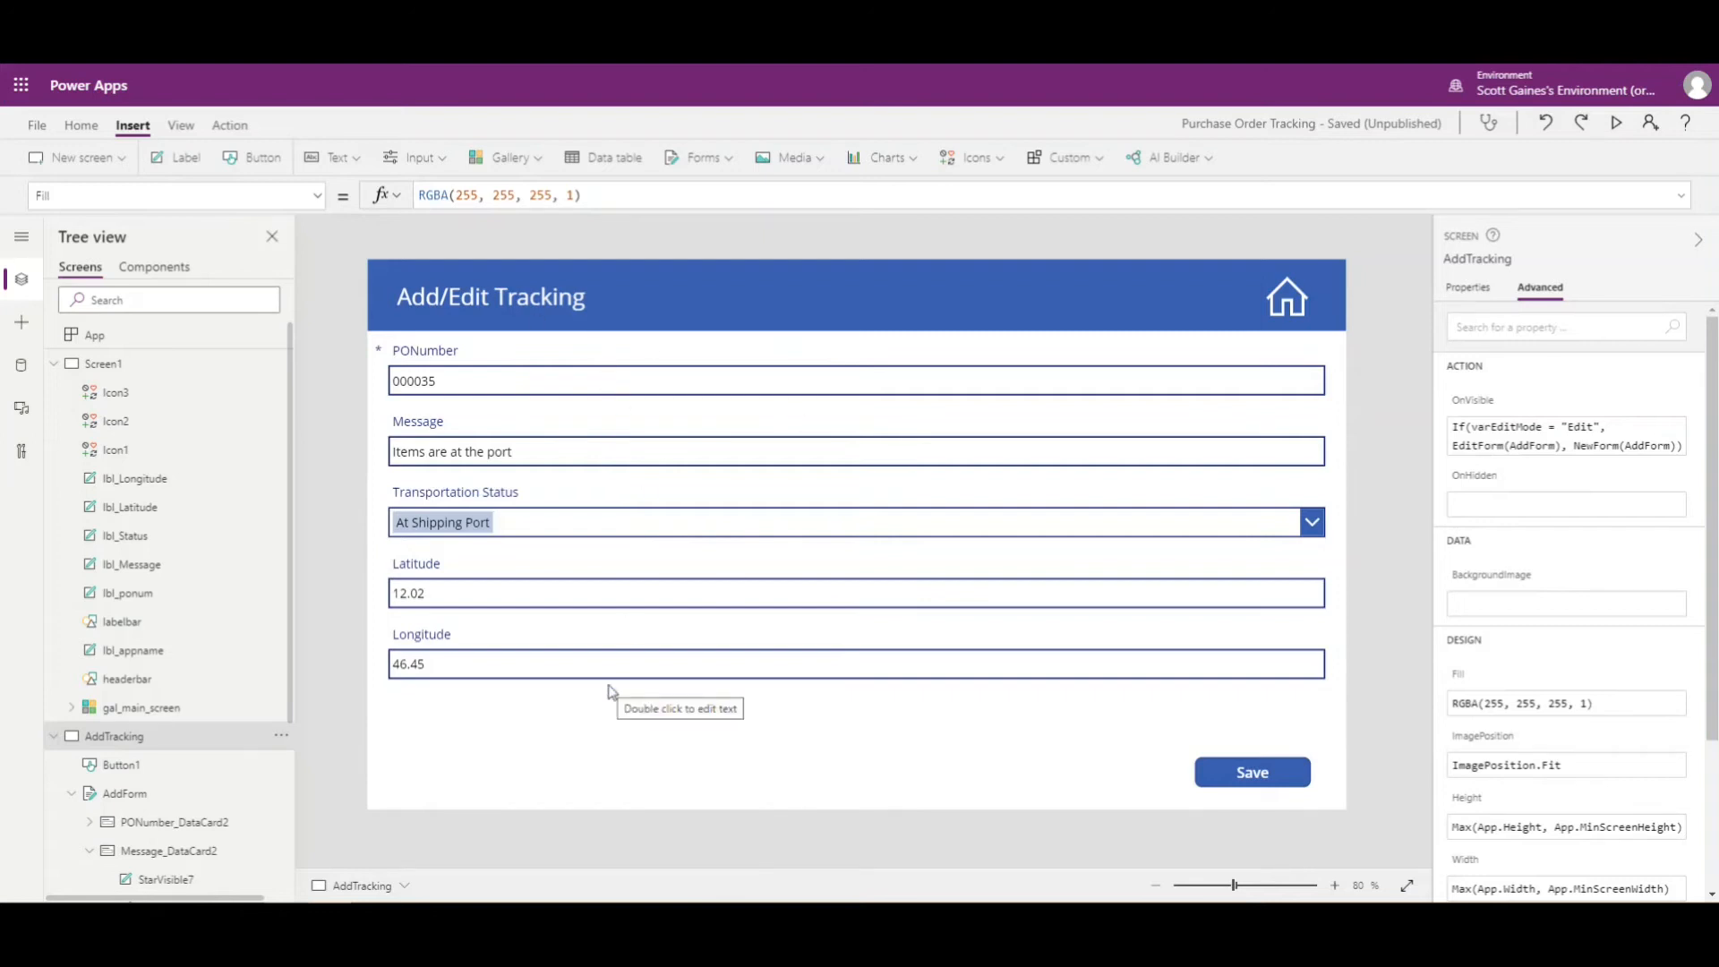
pyautogui.click(794, 491)
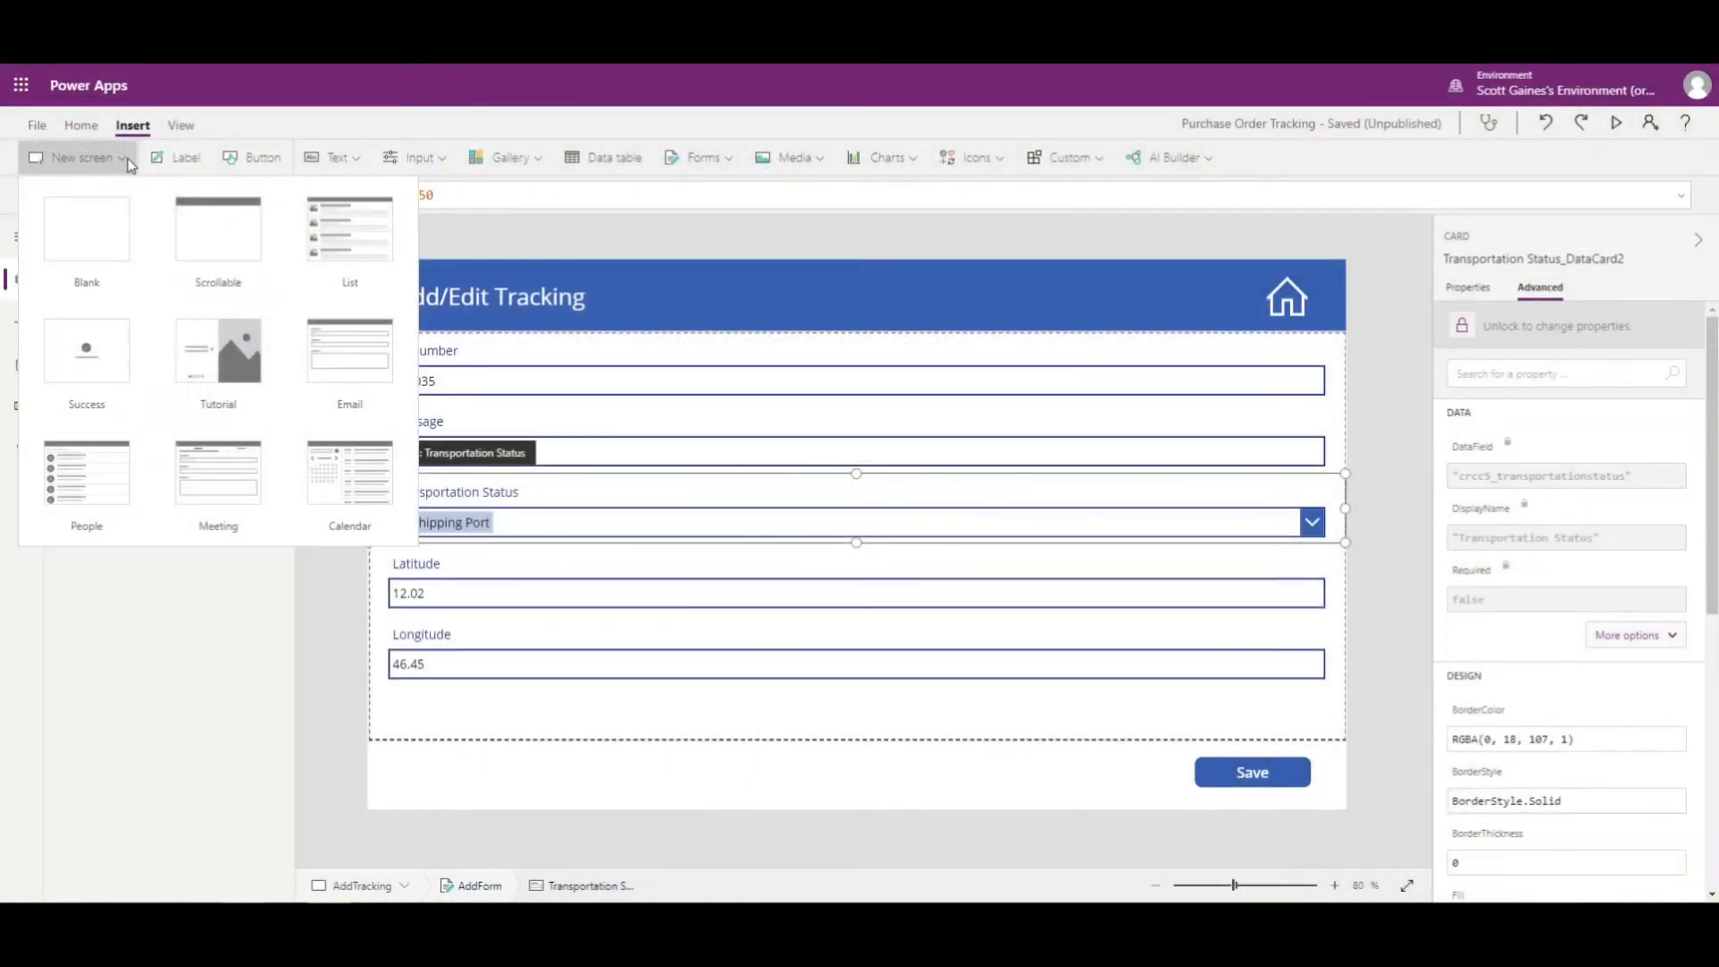
# Add a new screen from the Success template and rename it Success.
pyautogui.click(92, 351)
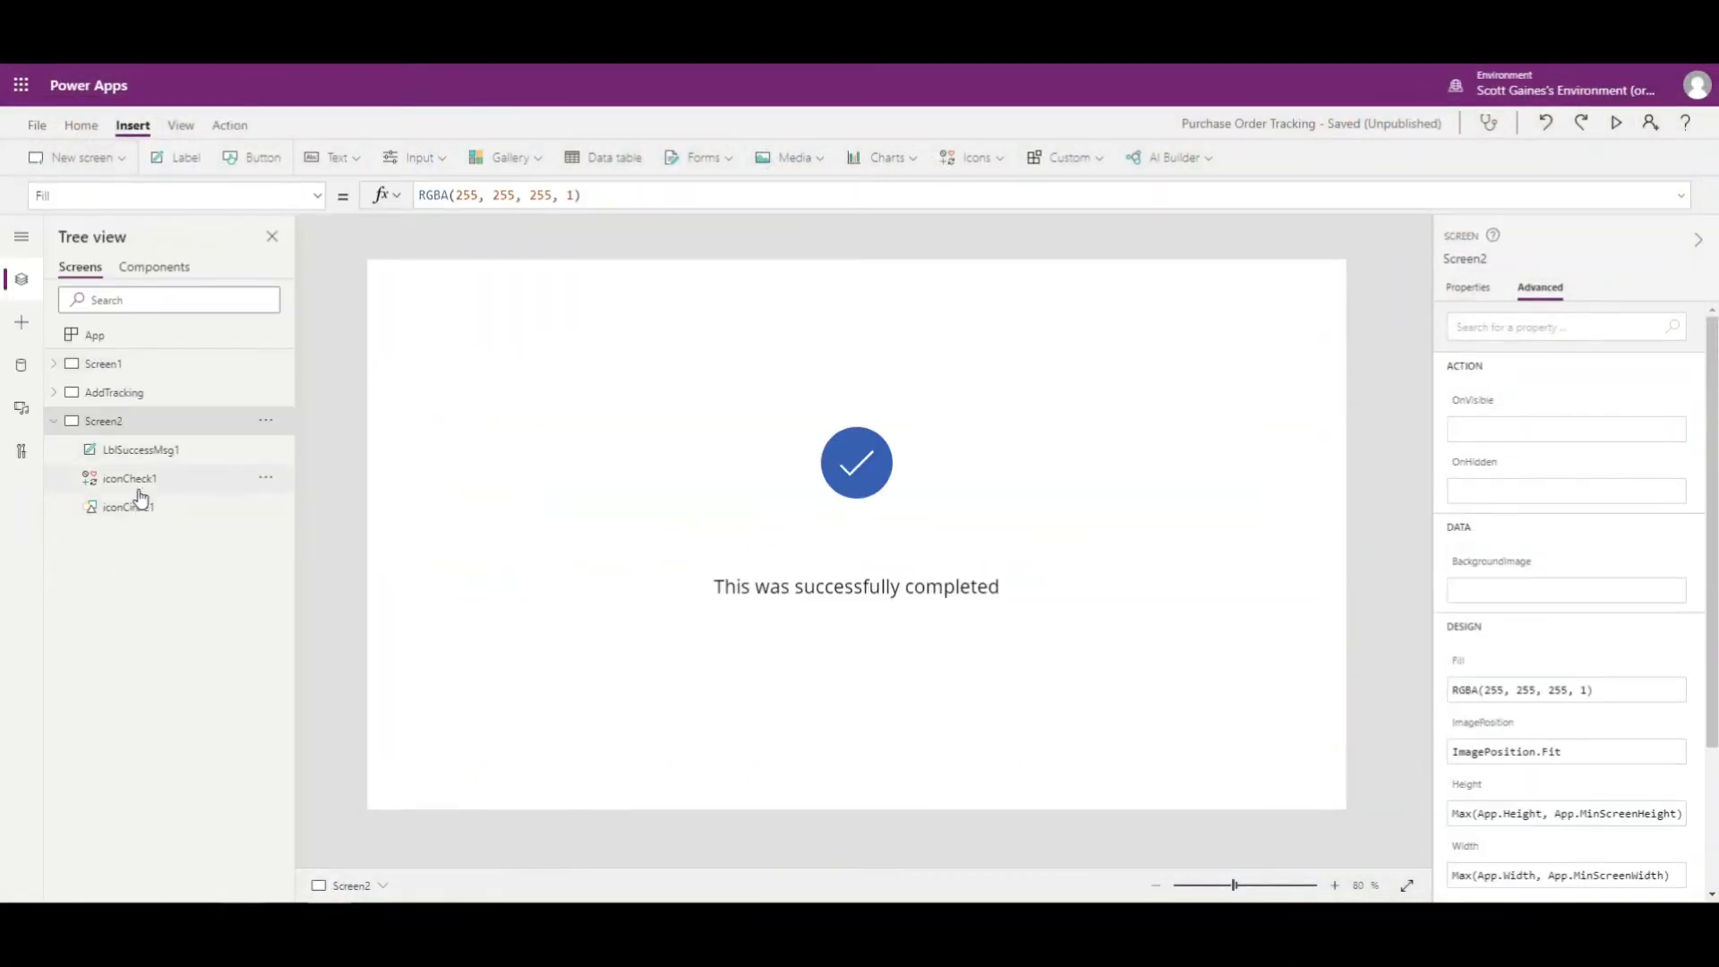
pyautogui.rightClick(103, 423)
pyautogui.click(264, 421)
pyautogui.click(344, 546)
pyautogui.write('S')
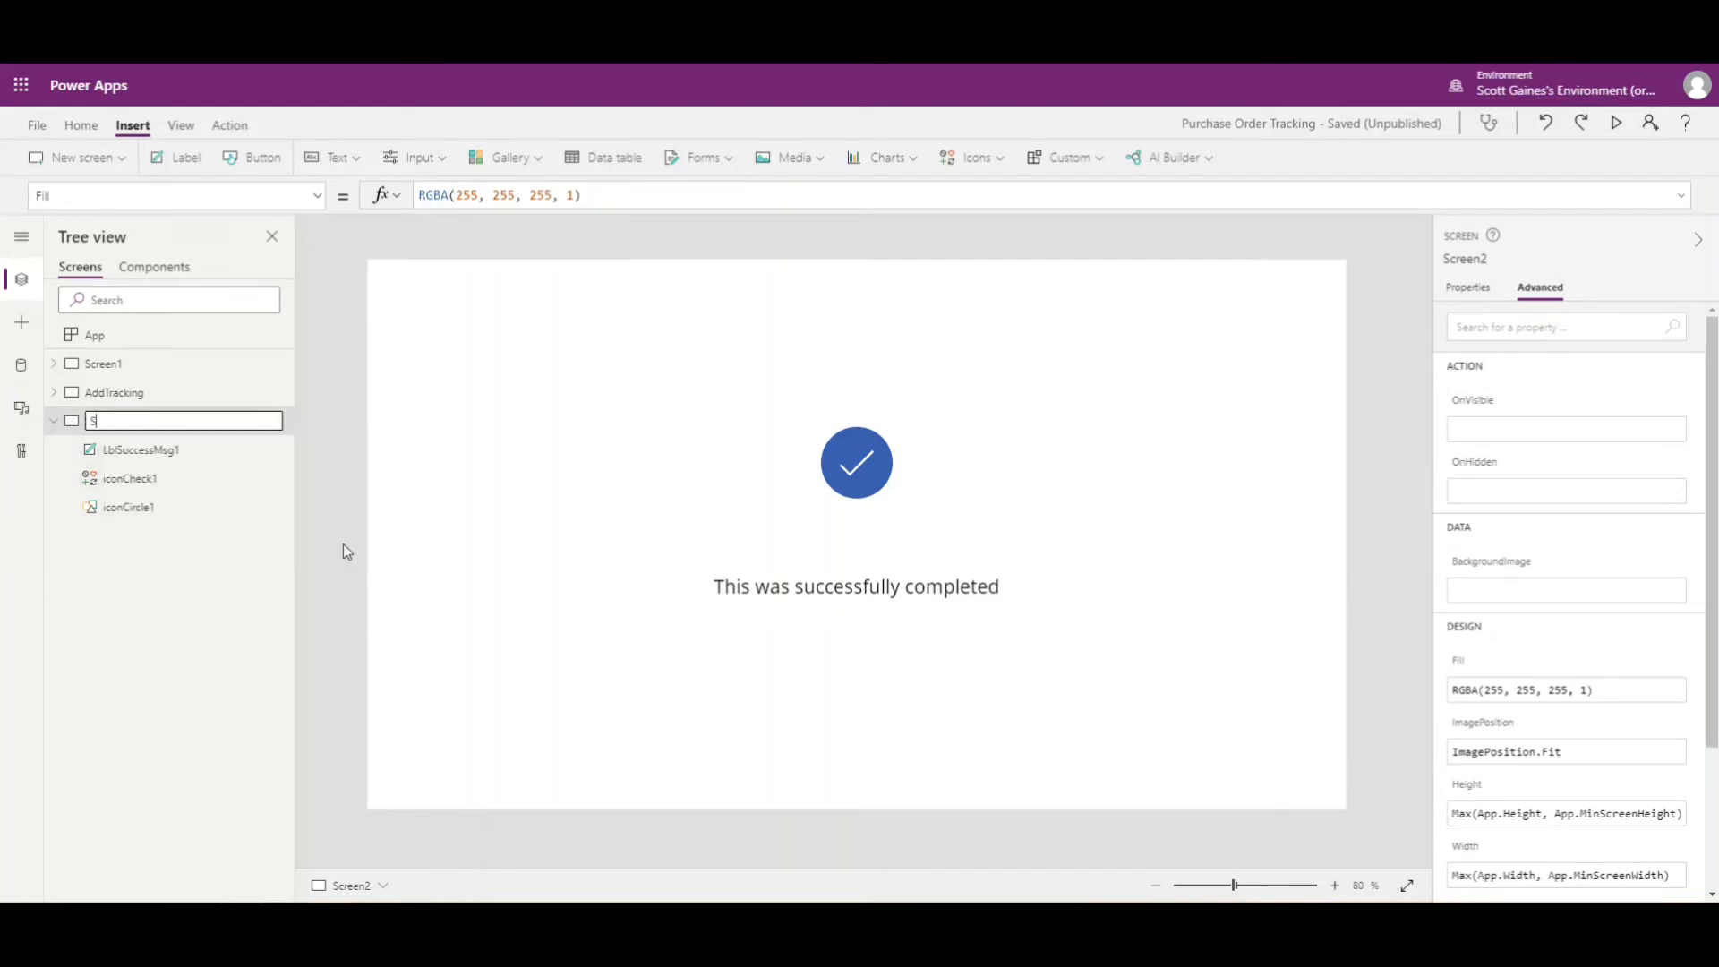
pyautogui.write('uccess')
pyautogui.click(147, 659)
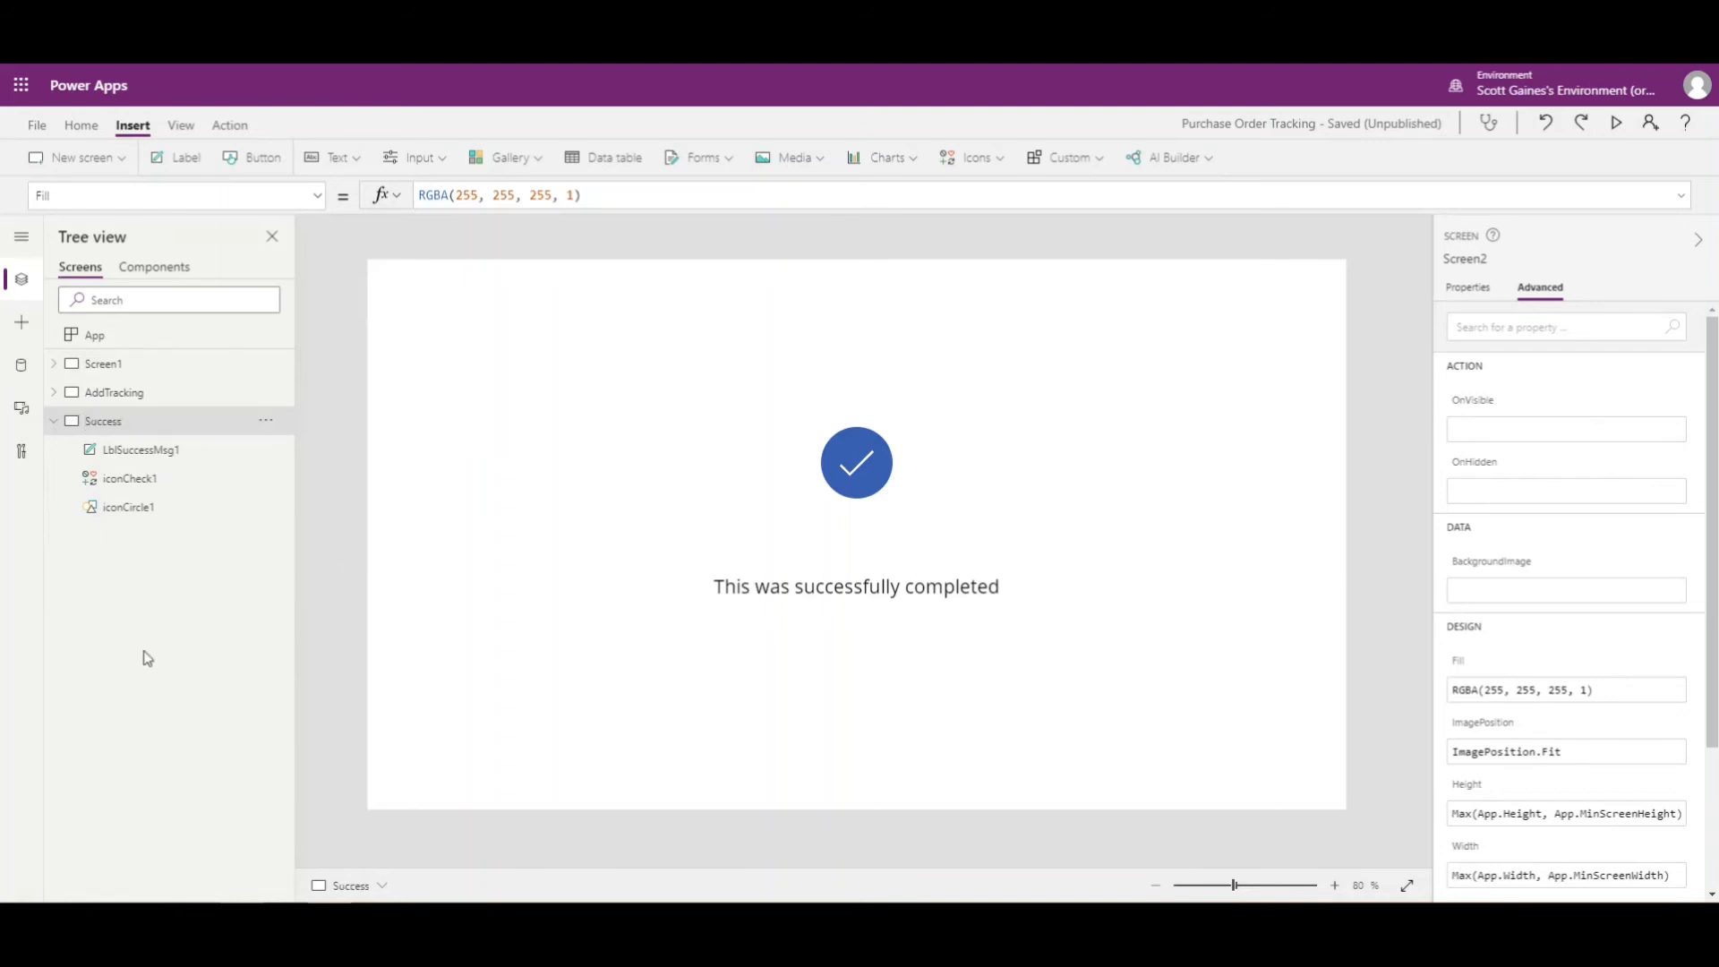
# Insert a rectangle on the Success screen as a header bar spanning the full width of its upper edge.
pyautogui.click(21, 323)
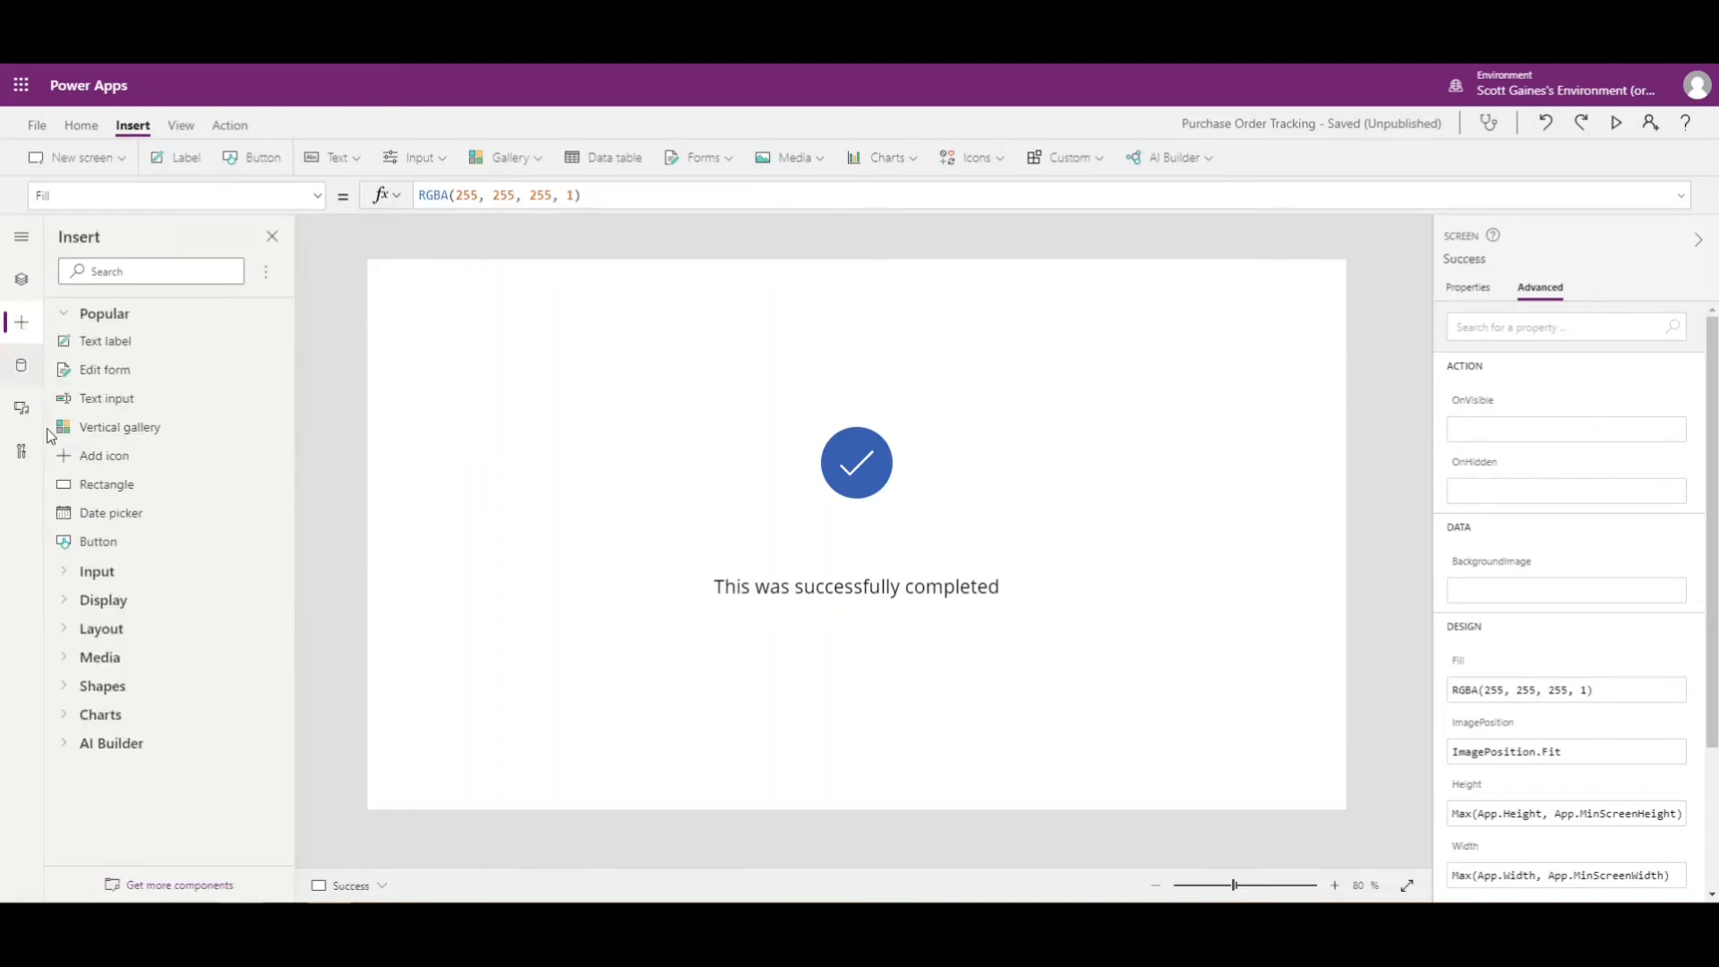
pyautogui.click(122, 488)
pyautogui.moveTo(446, 344); pyautogui.dragTo(1347, 295)
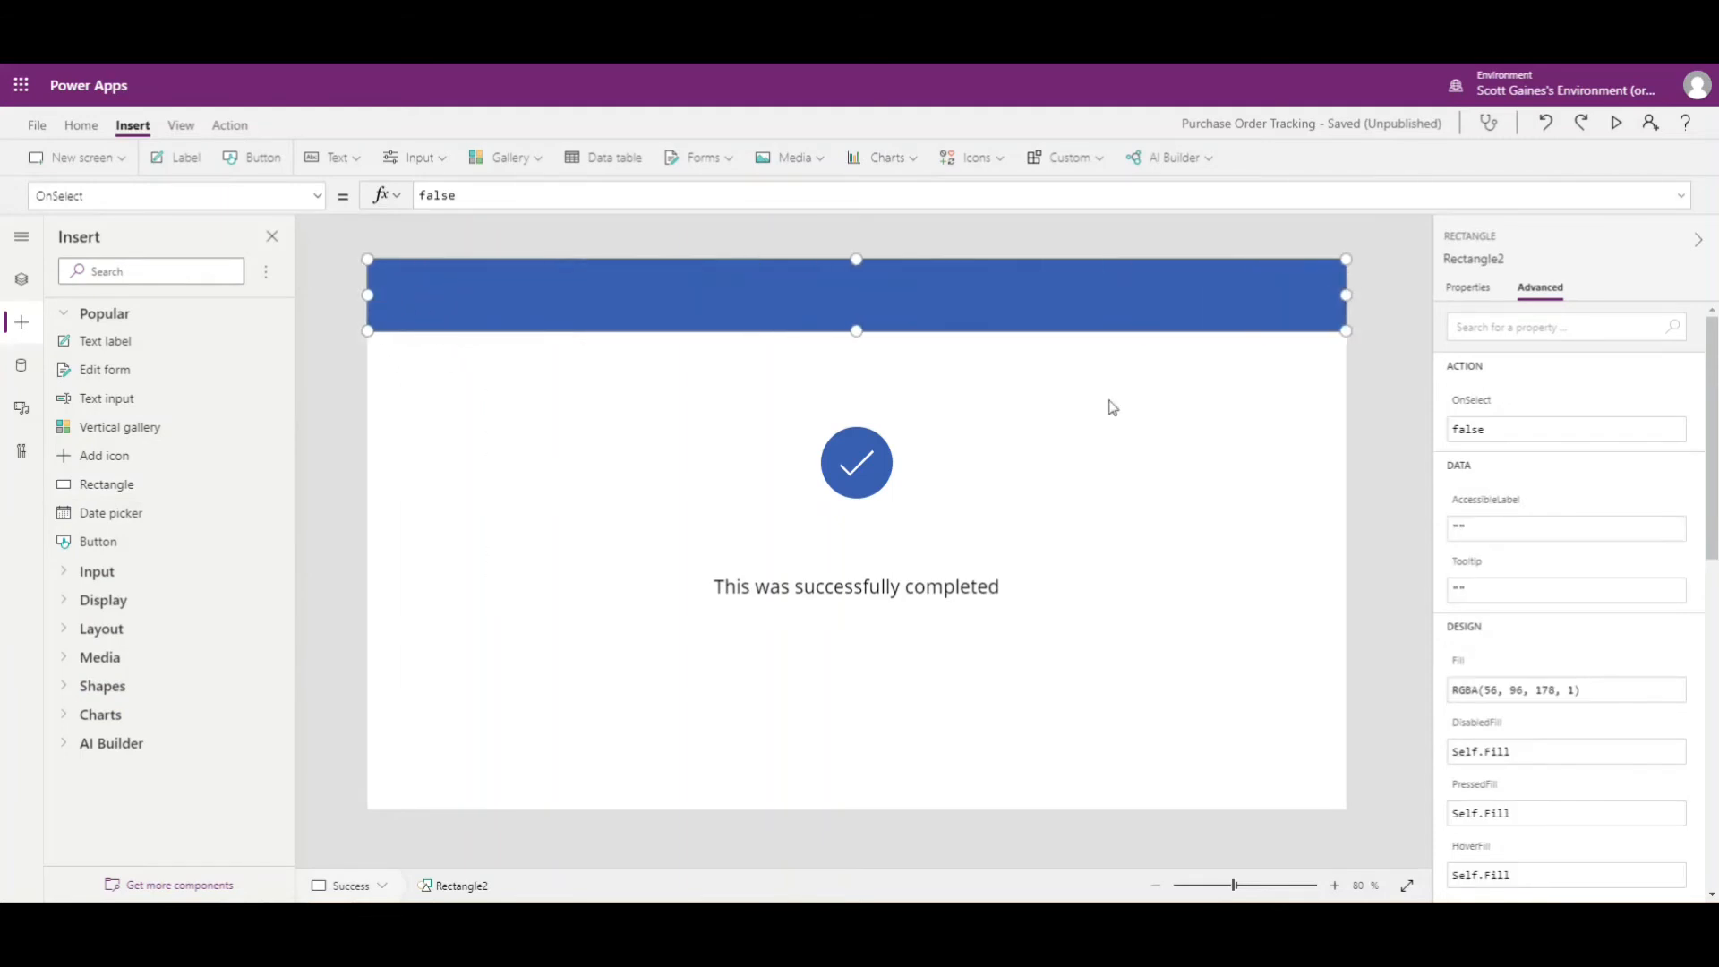
# Add a label at about X 35, Y 30 in the header bar reading Success, with font size 24 and white text.
pyautogui.click(175, 157)
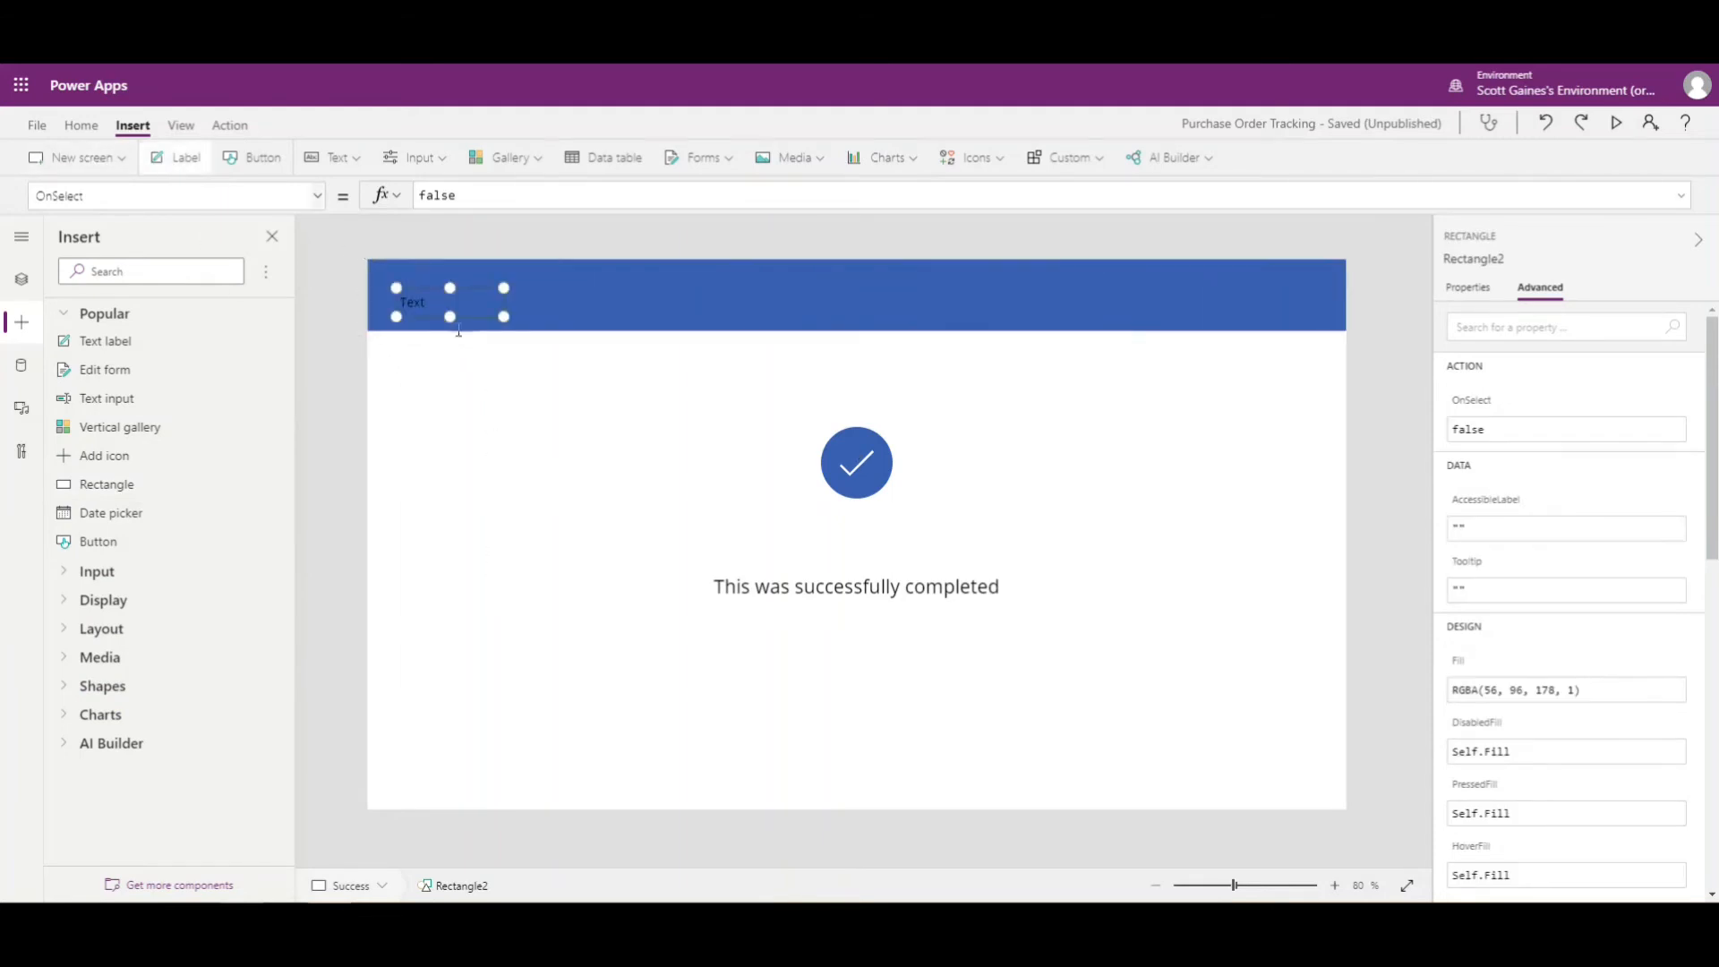
pyautogui.moveTo(477, 294); pyautogui.dragTo(474, 286)
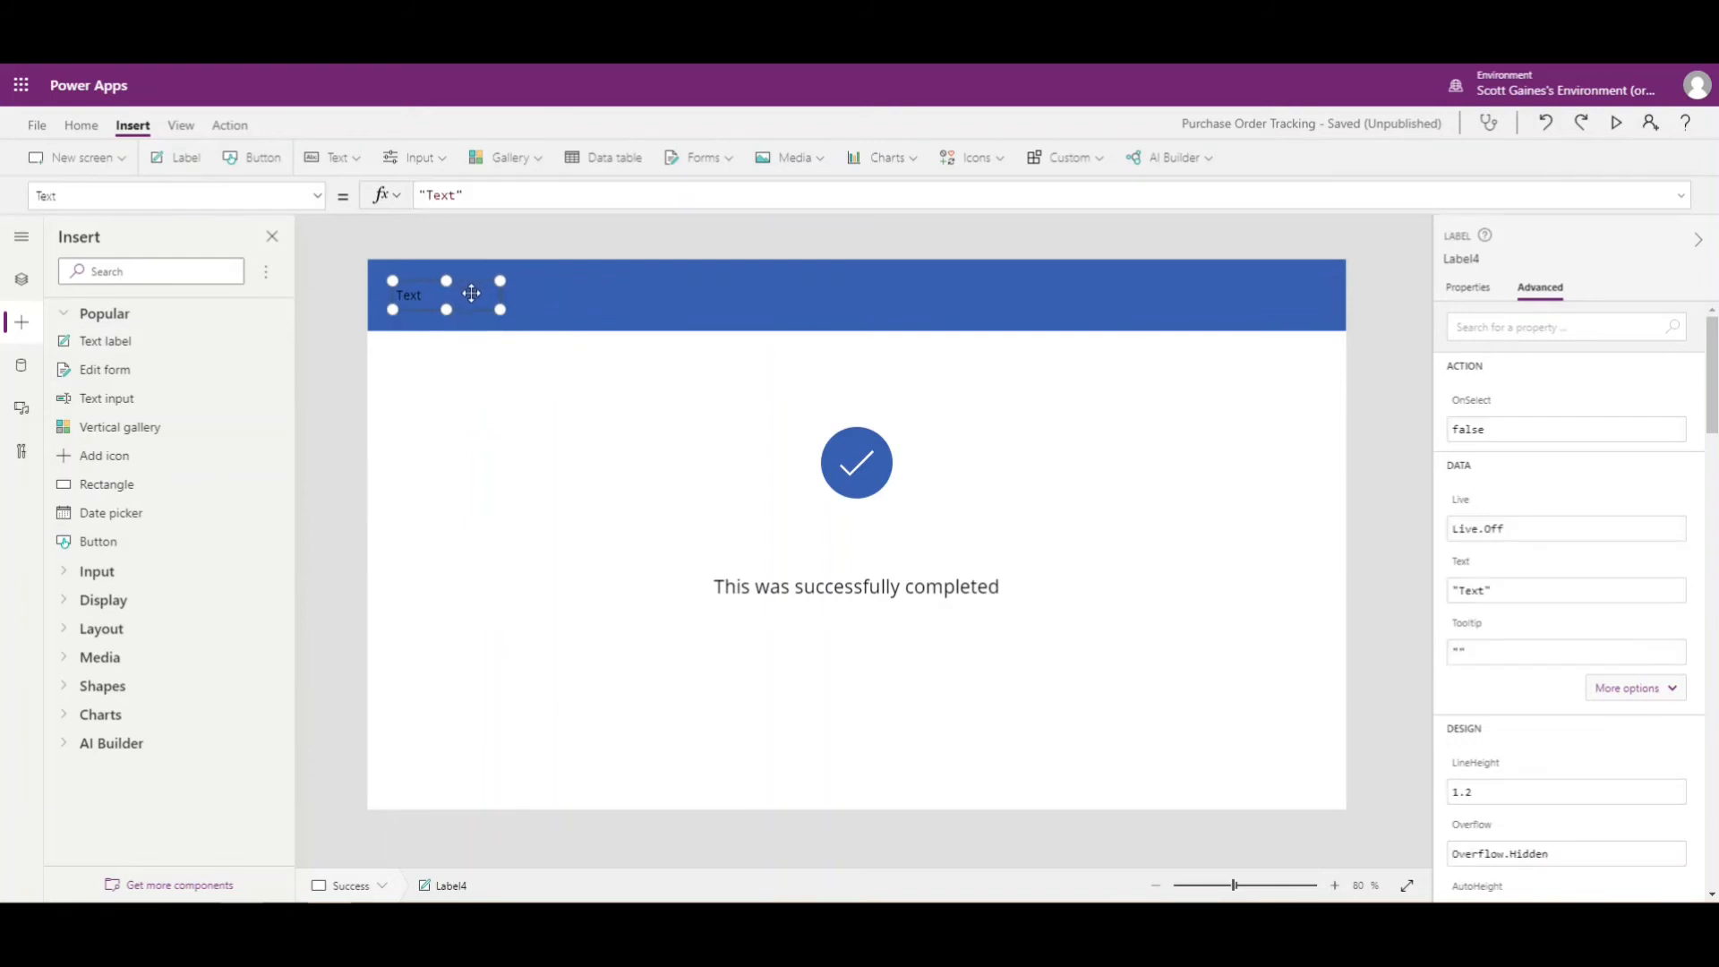
pyautogui.click(1468, 287)
pyautogui.click(1625, 323)
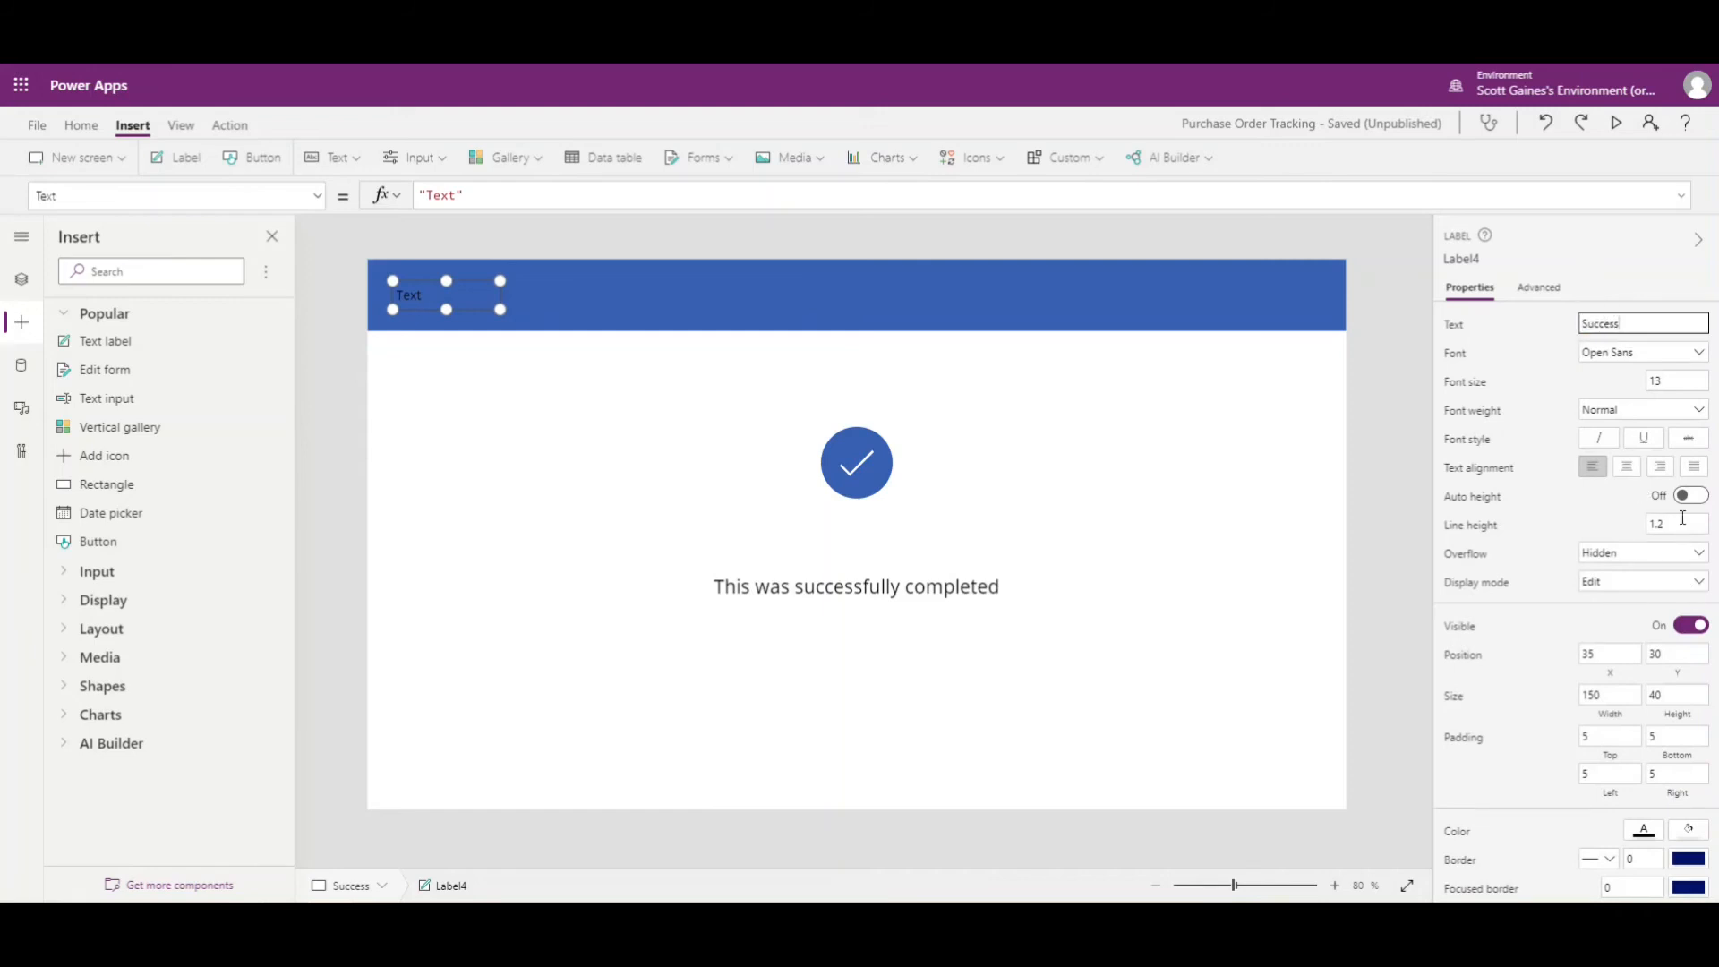
pyautogui.click(1678, 382)
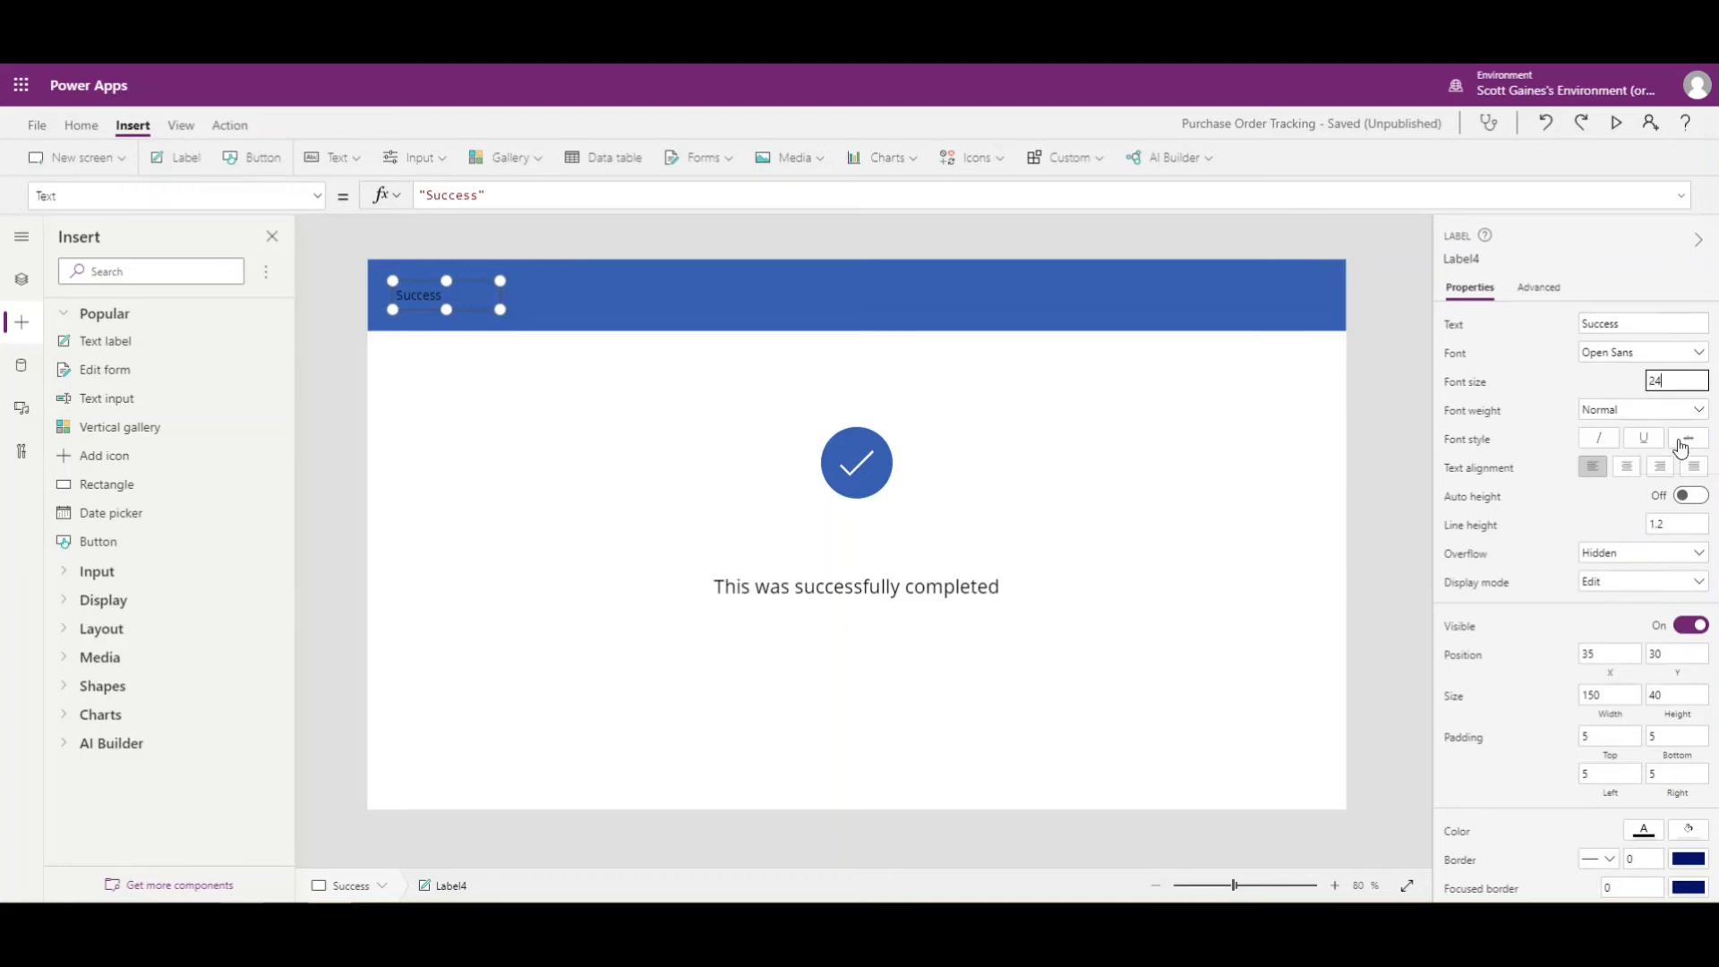
pyautogui.click(1644, 830)
pyautogui.click(1371, 621)
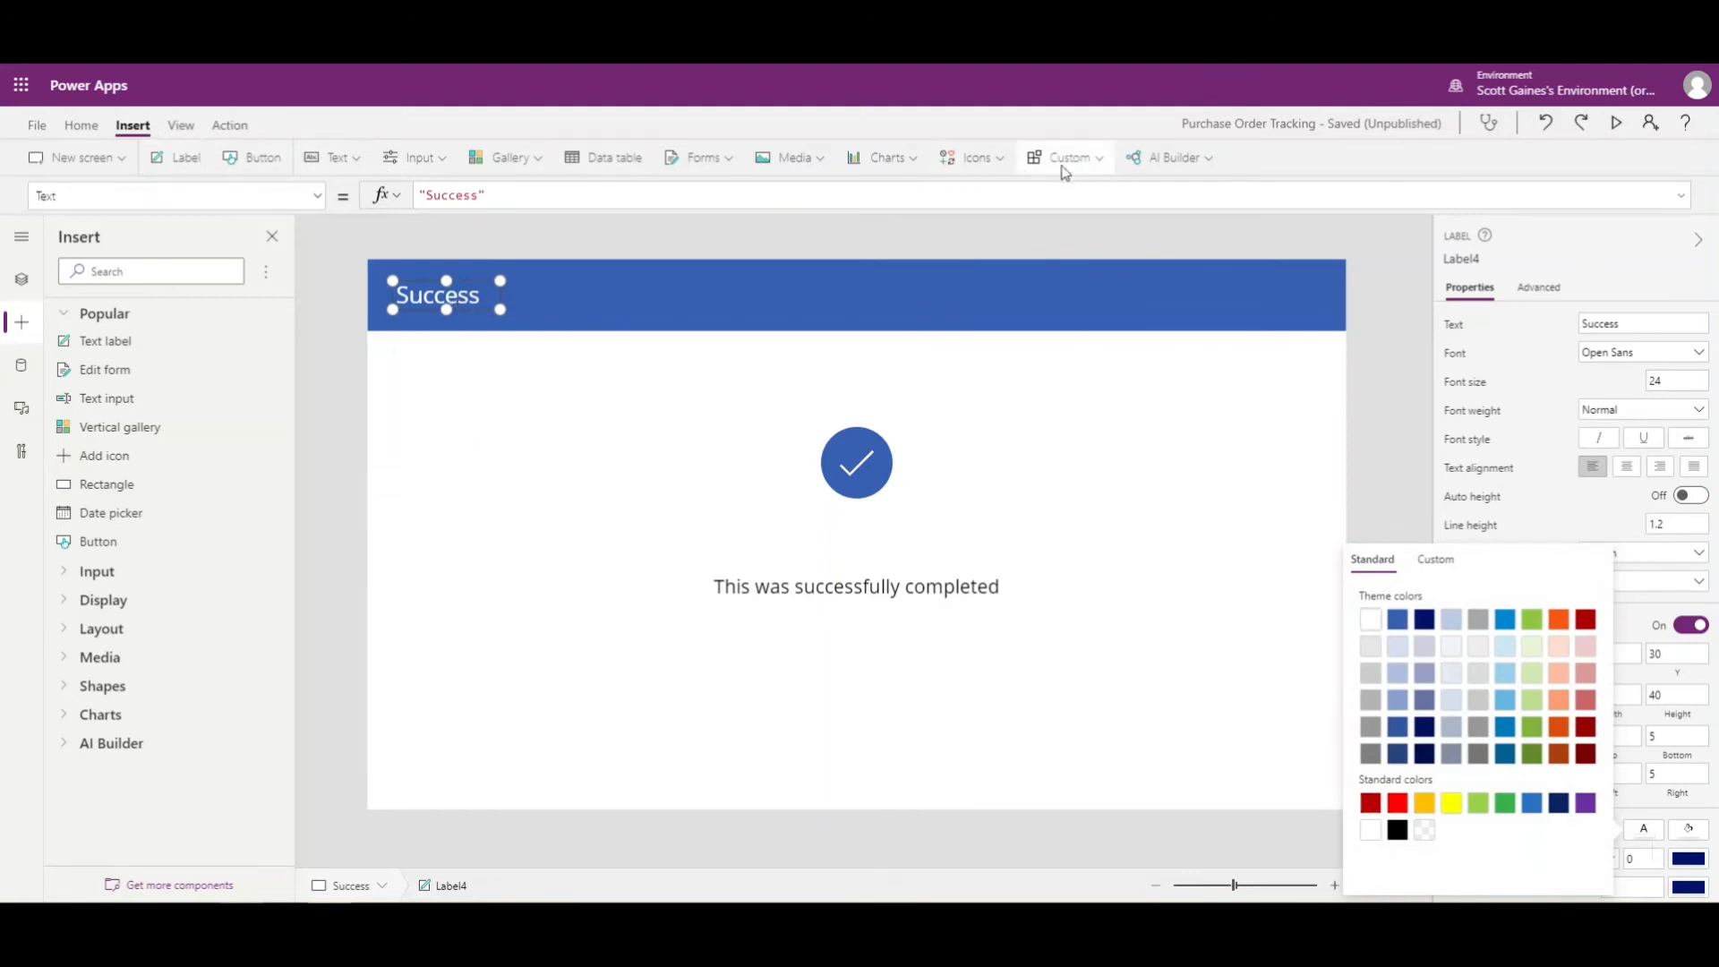
# Add a white Home icon at the right end of the Success header bar, at about X 1258, Y 18.
pyautogui.click(1001, 170)
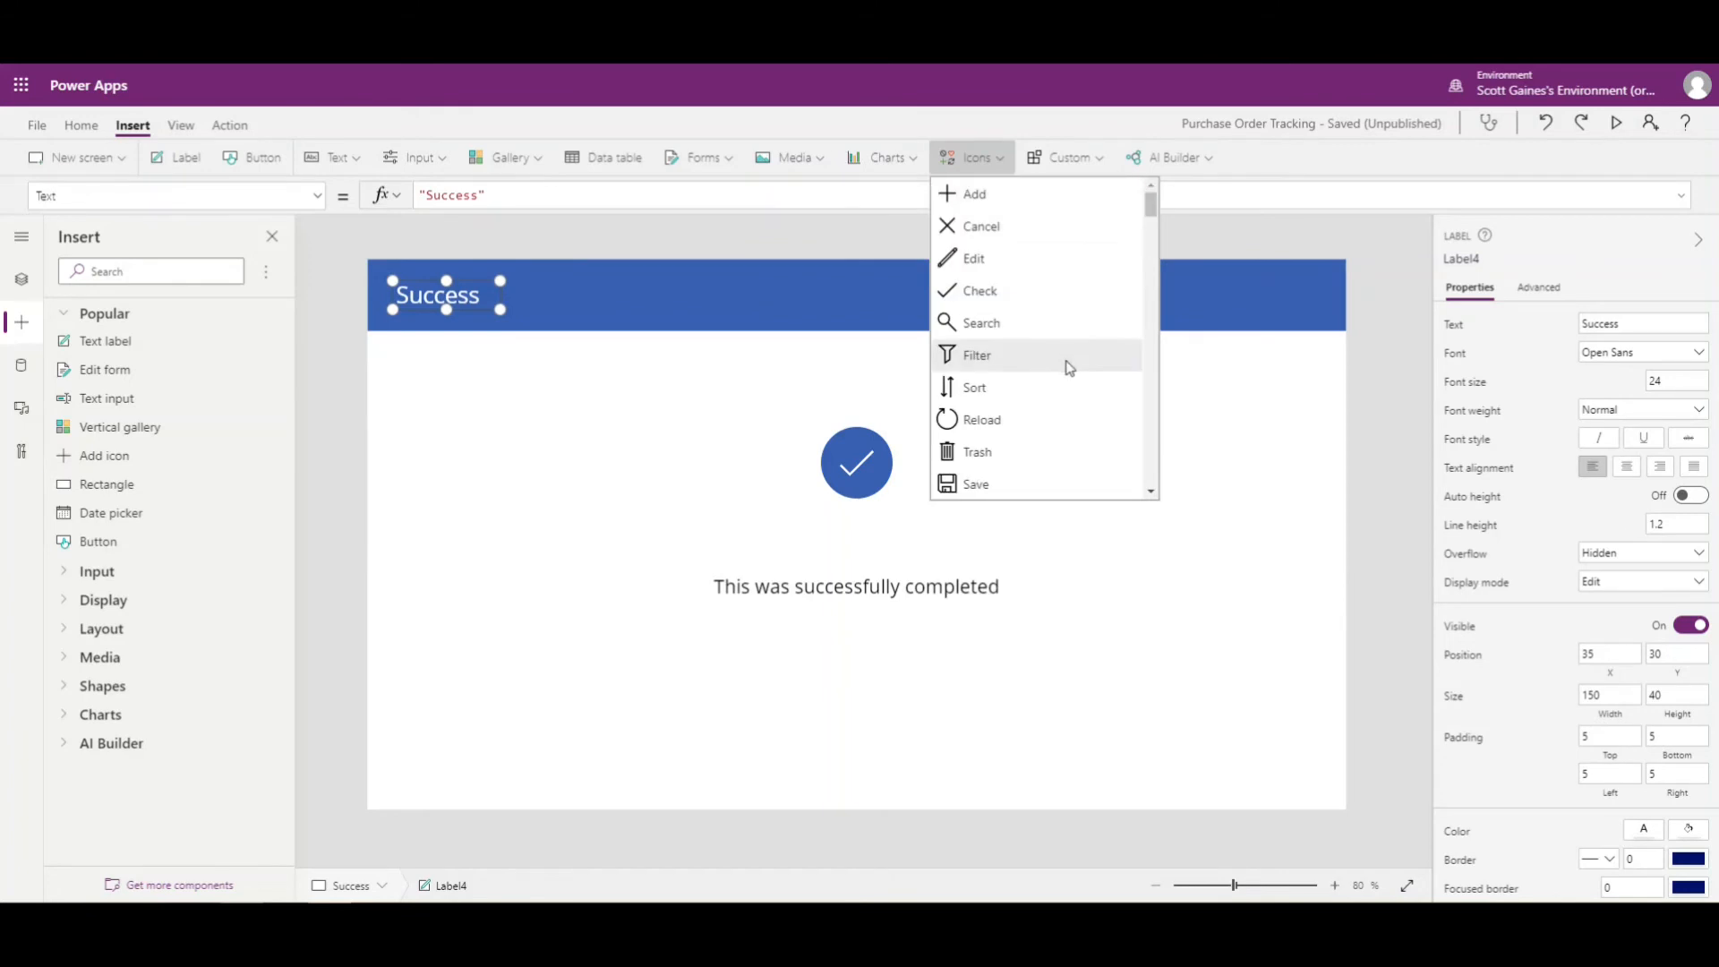
pyautogui.scroll(-9, 1063, 355)
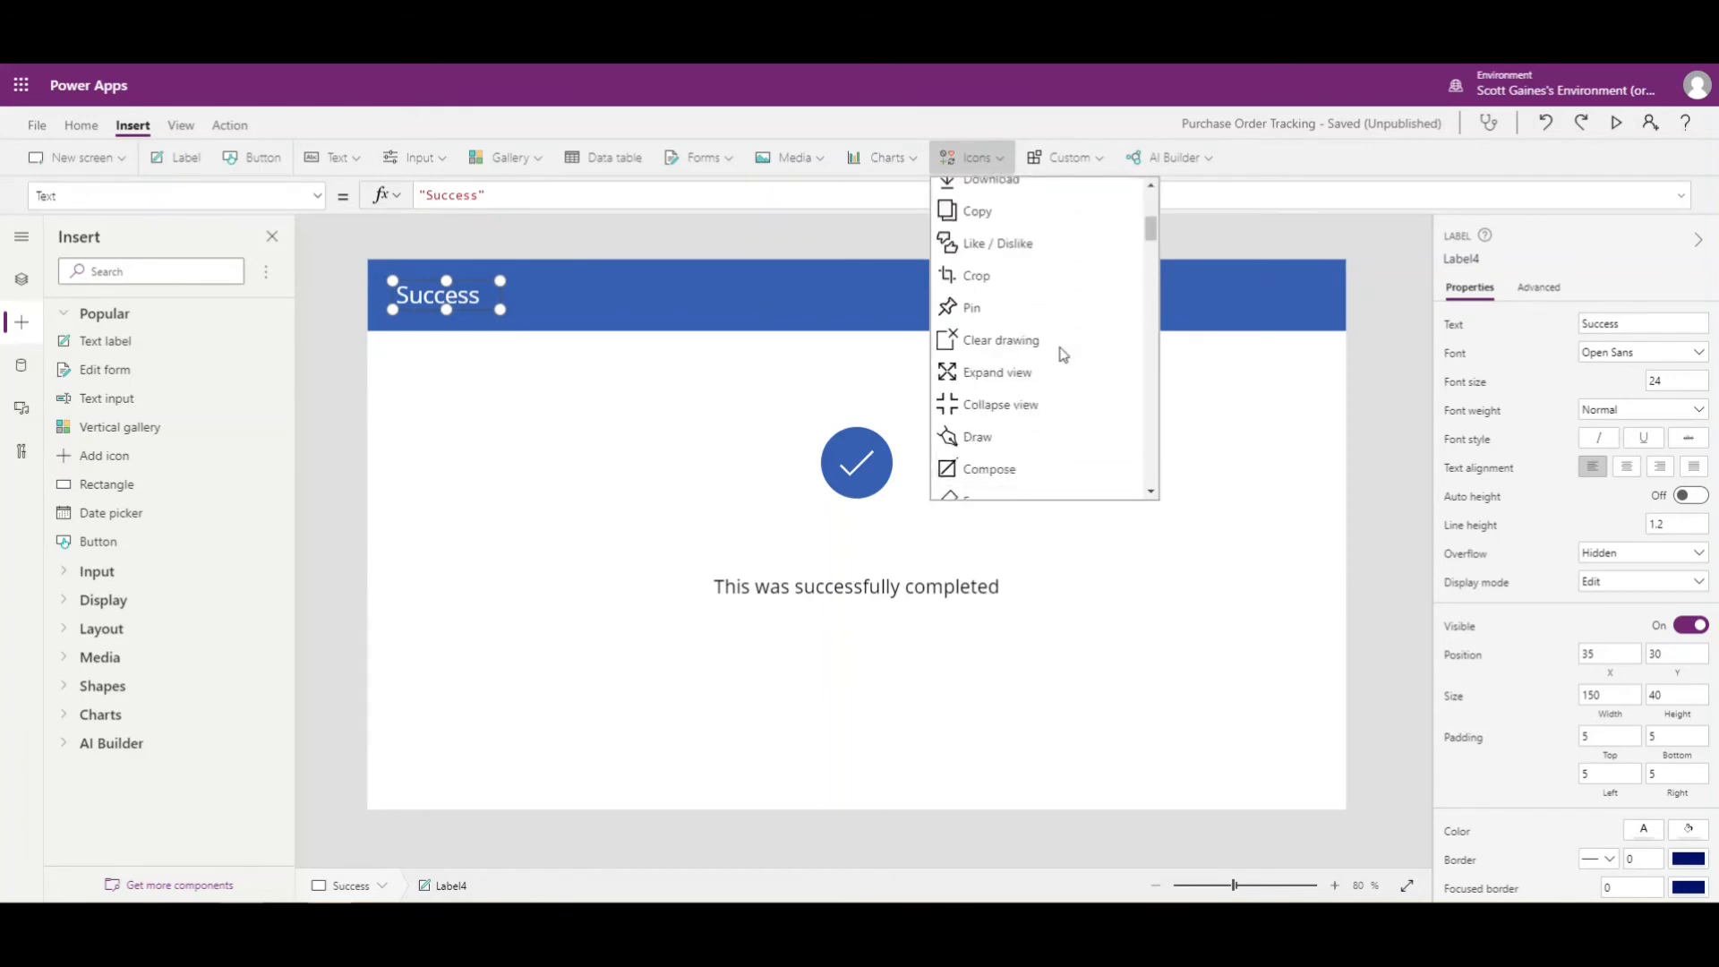
pyautogui.scroll(-6, 1063, 355)
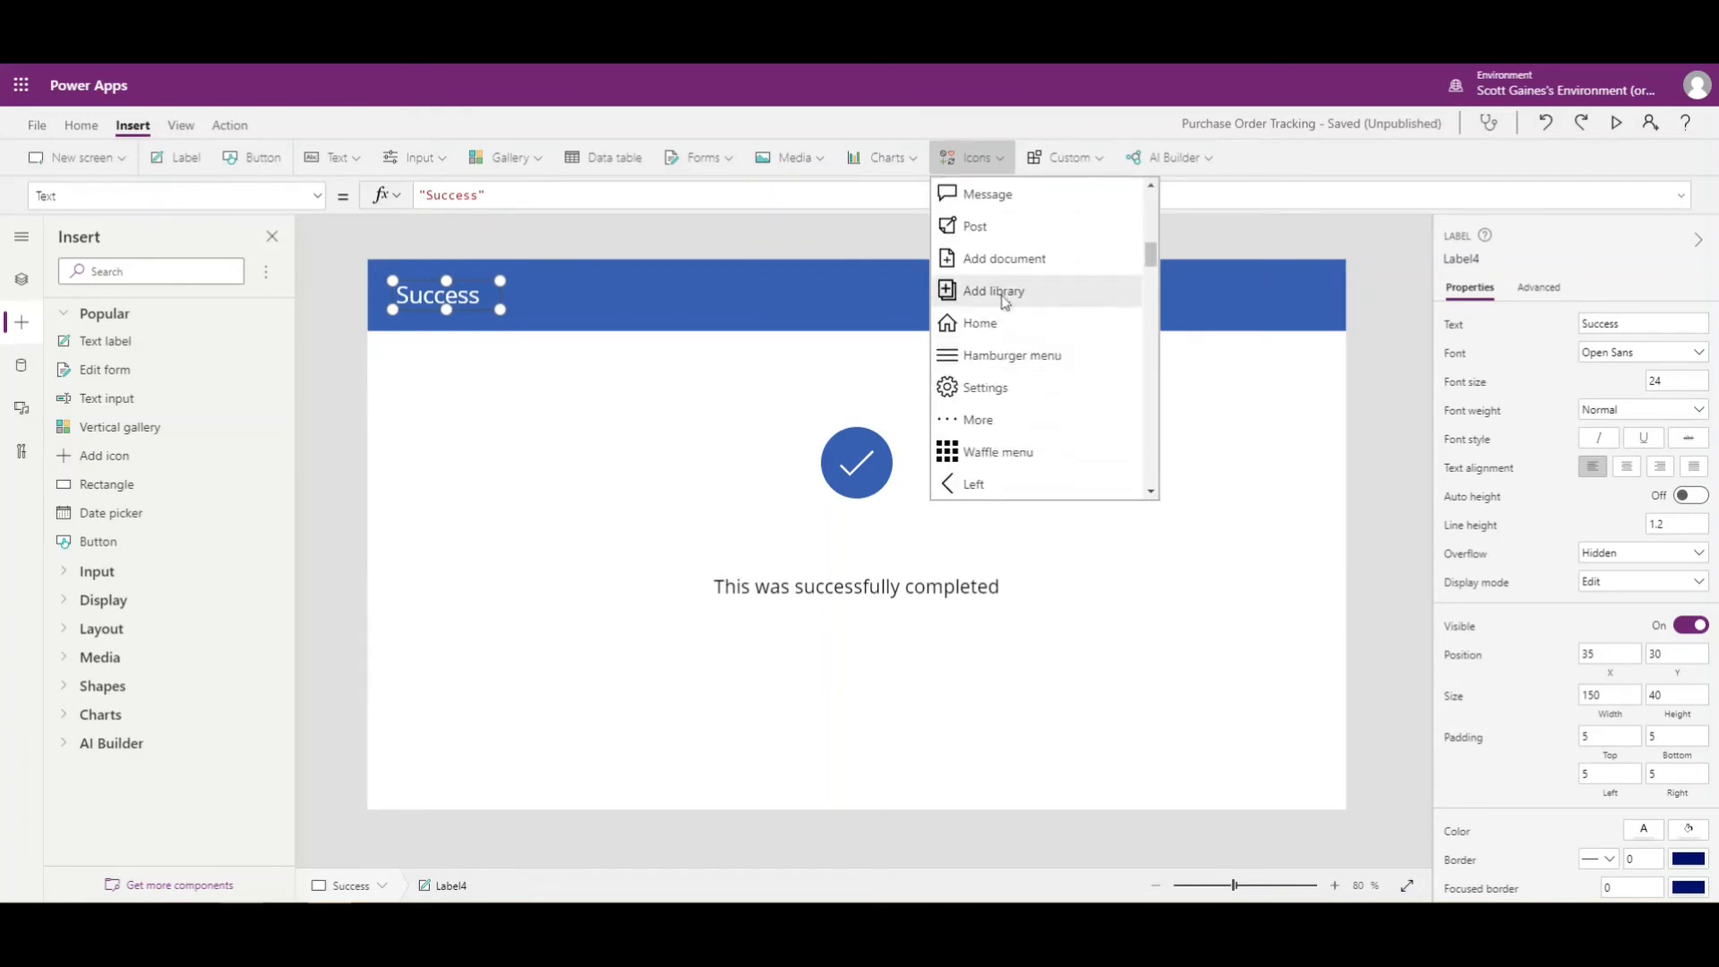
pyautogui.click(985, 323)
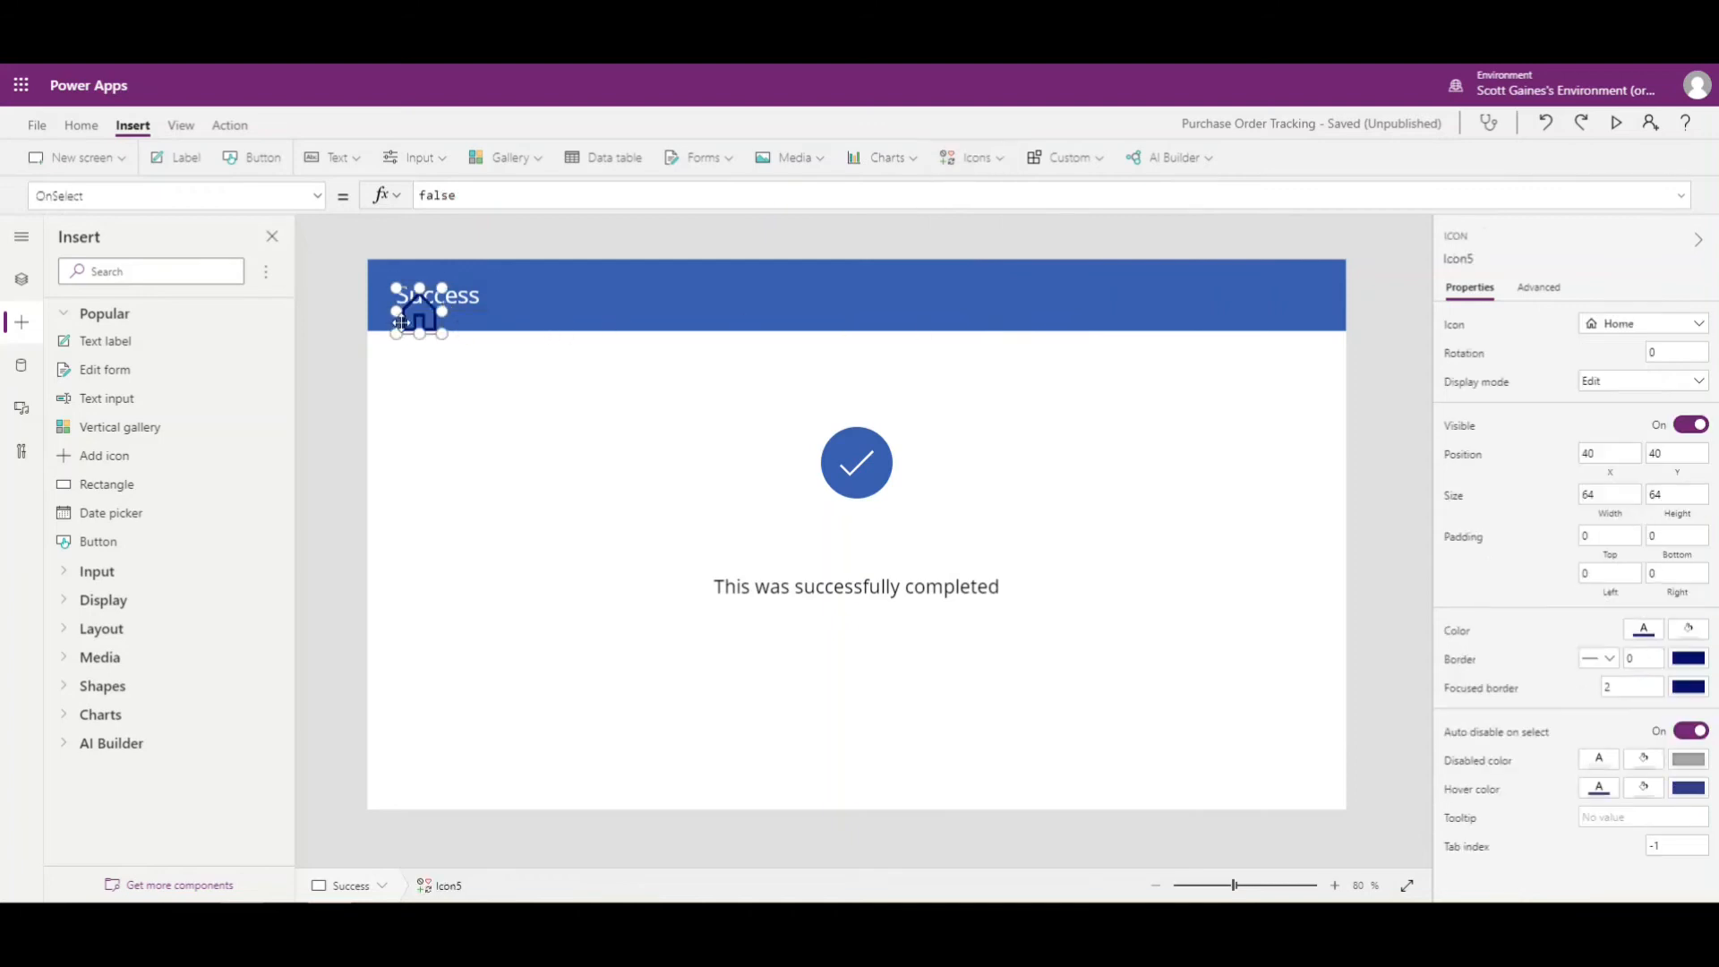
pyautogui.moveTo(531, 336); pyautogui.dragTo(1283, 298)
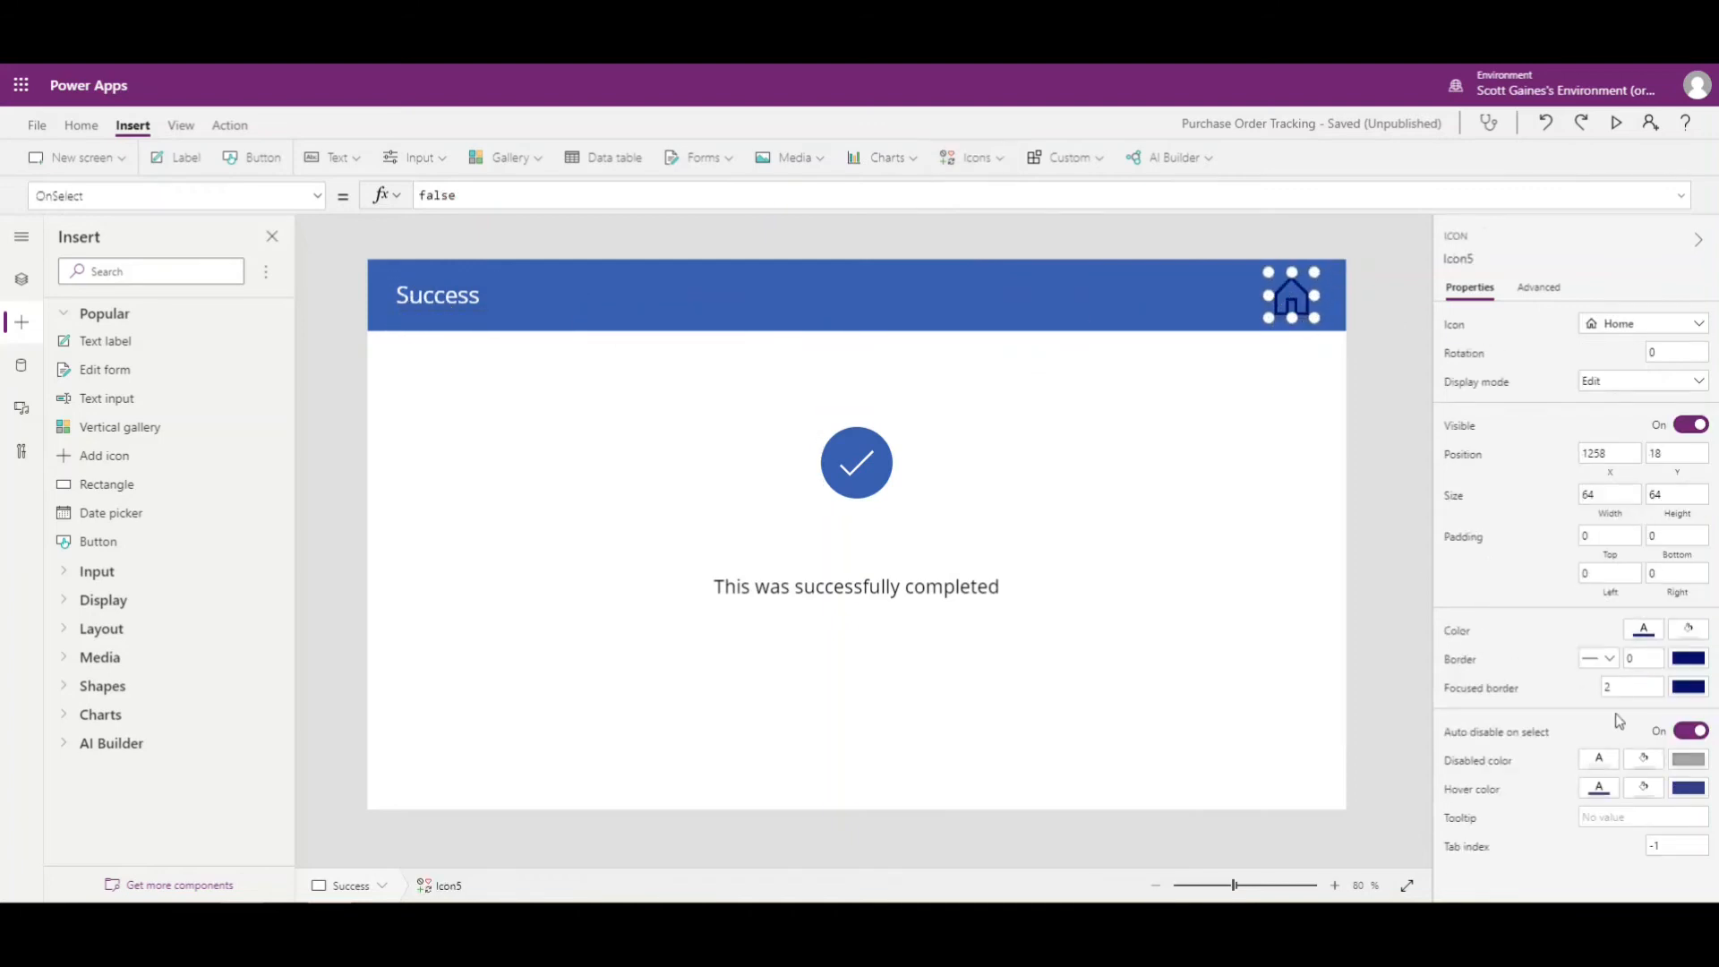
pyautogui.click(1644, 630)
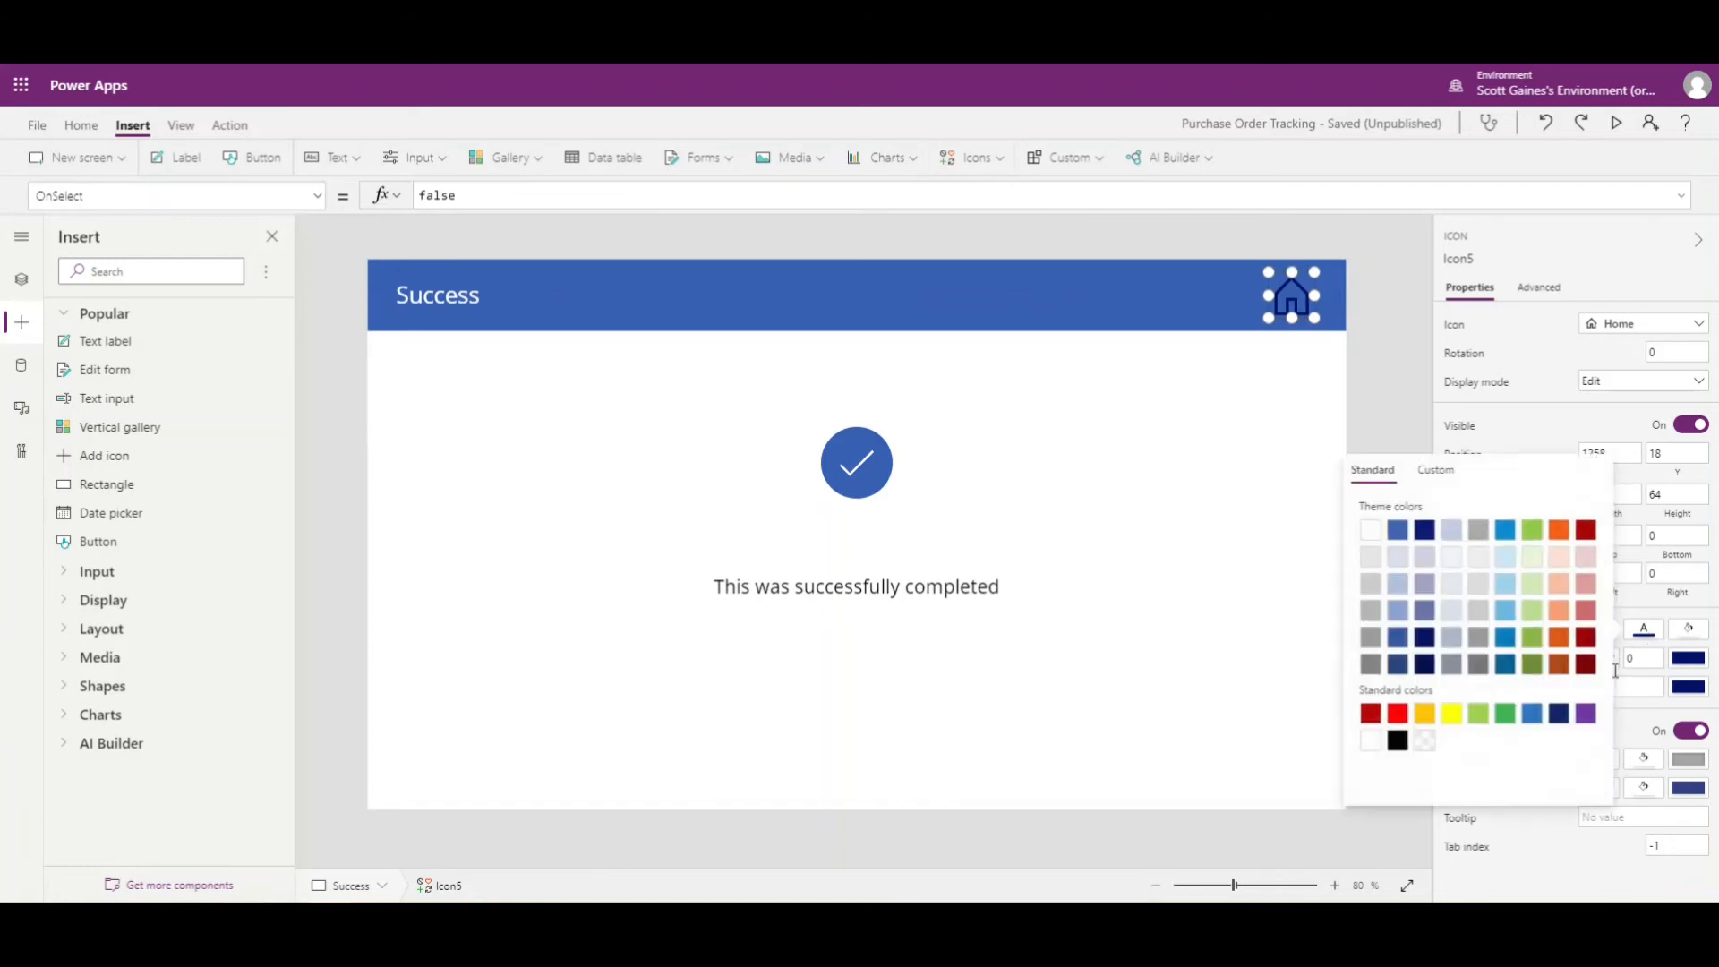
pyautogui.click(1363, 541)
pyautogui.click(1403, 359)
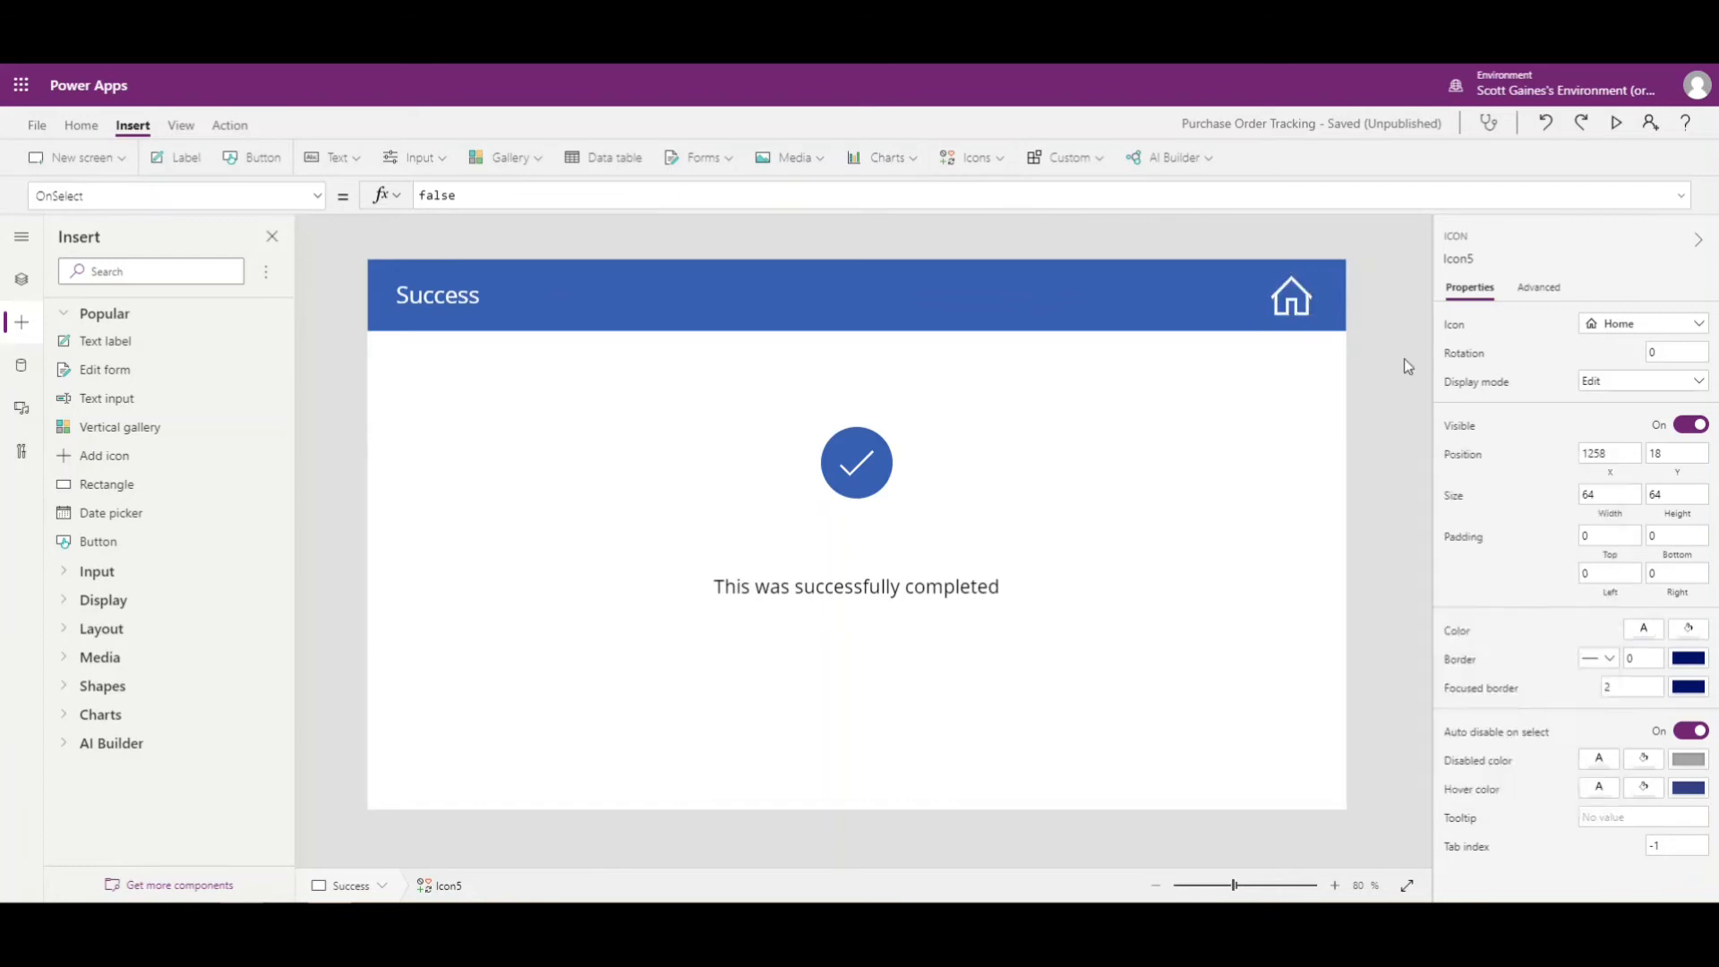
# Set the OnSelect formula of the Success screen's Home icon to Navigate(Screen1).
pyautogui.click(1313, 310)
pyautogui.click(1542, 290)
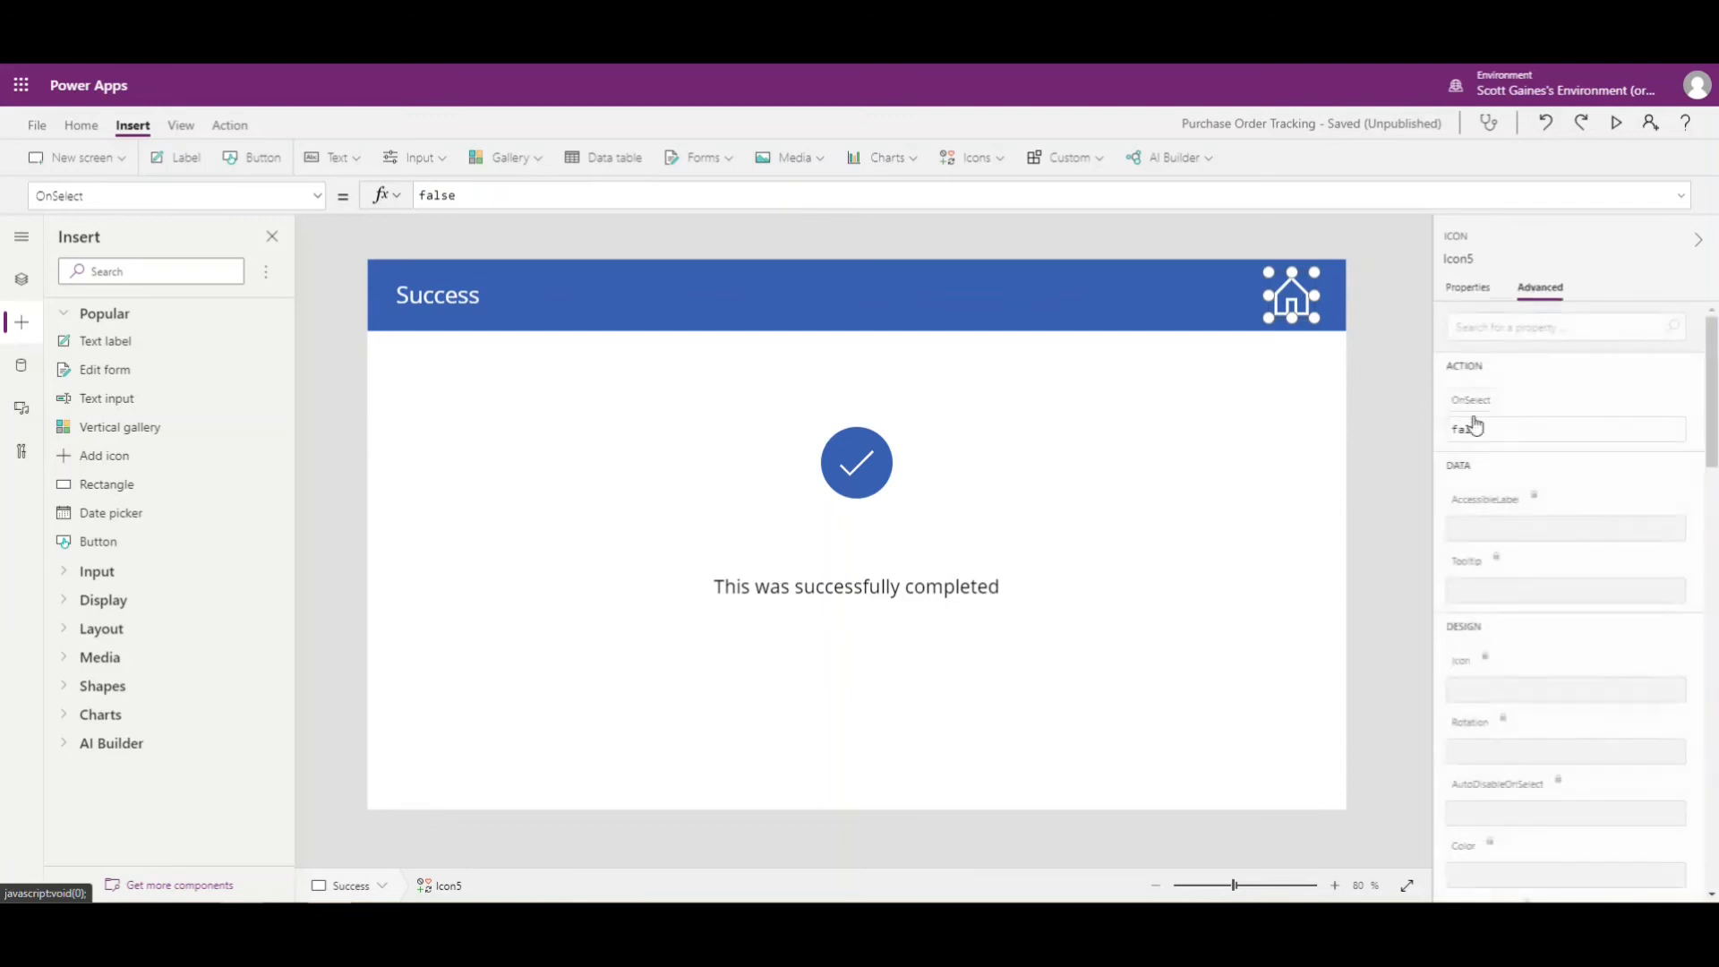
pyautogui.click(1519, 431)
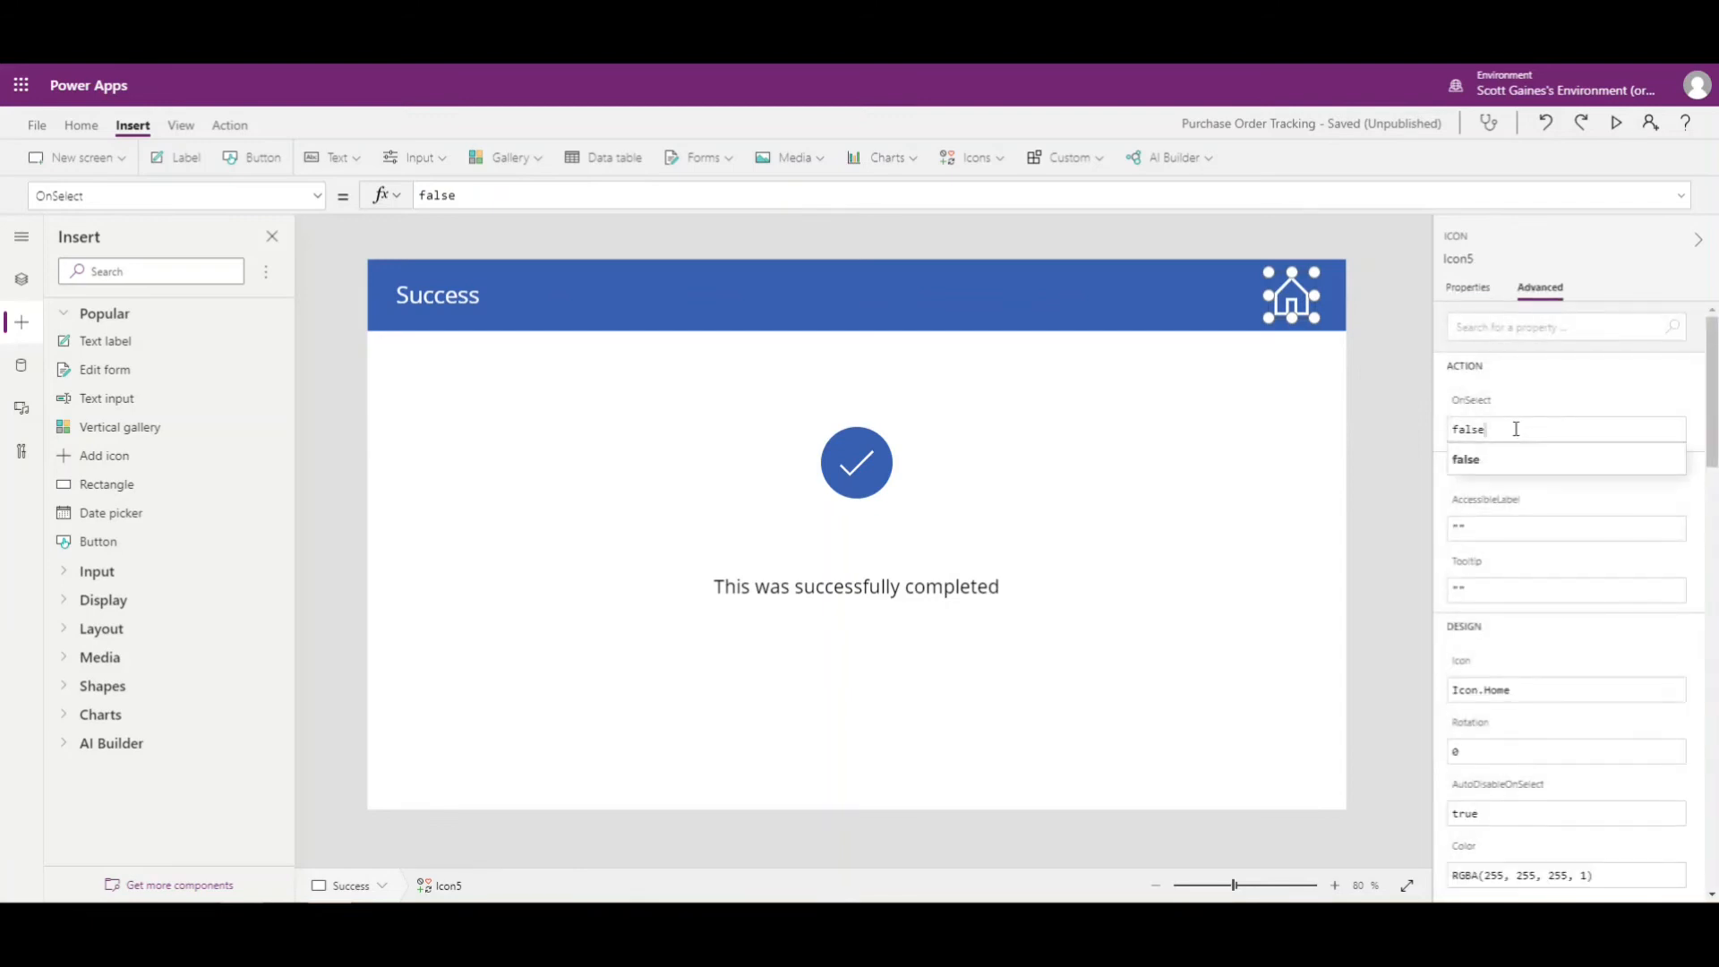
pyautogui.press('BackSpace')
pyautogui.press('BackSpace')
pyautogui.press('BackSpace')
pyautogui.press('BackSpace')
pyautogui.write('Navigate(')
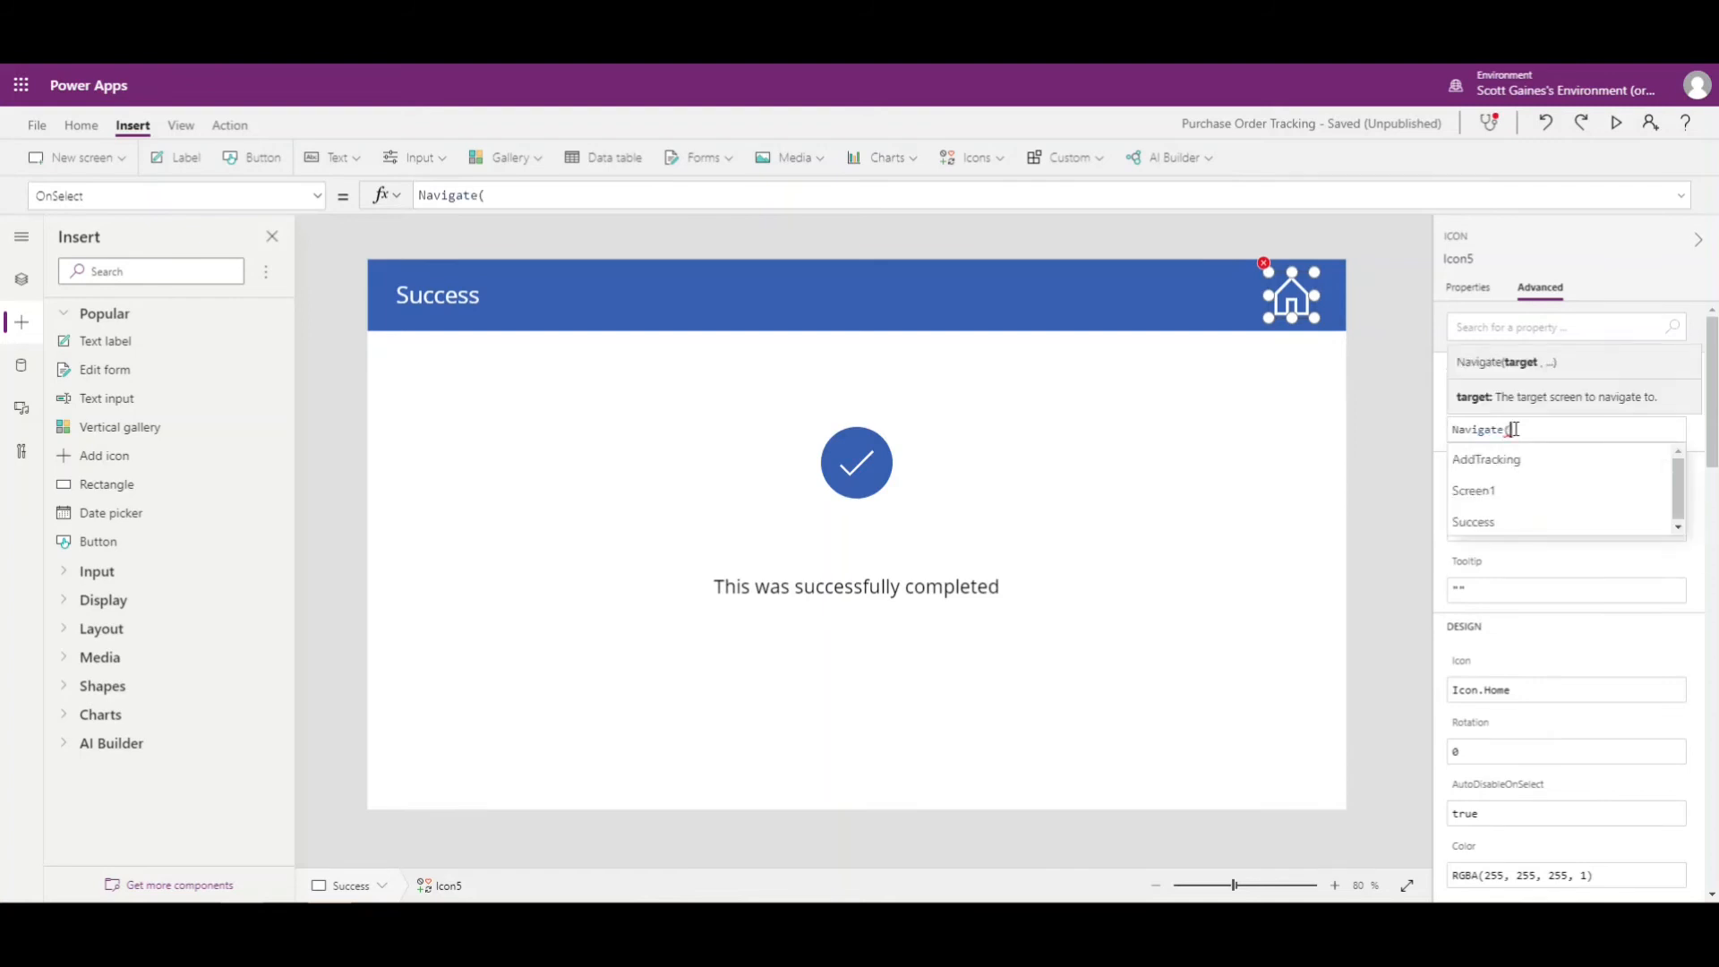
pyautogui.click(1494, 492)
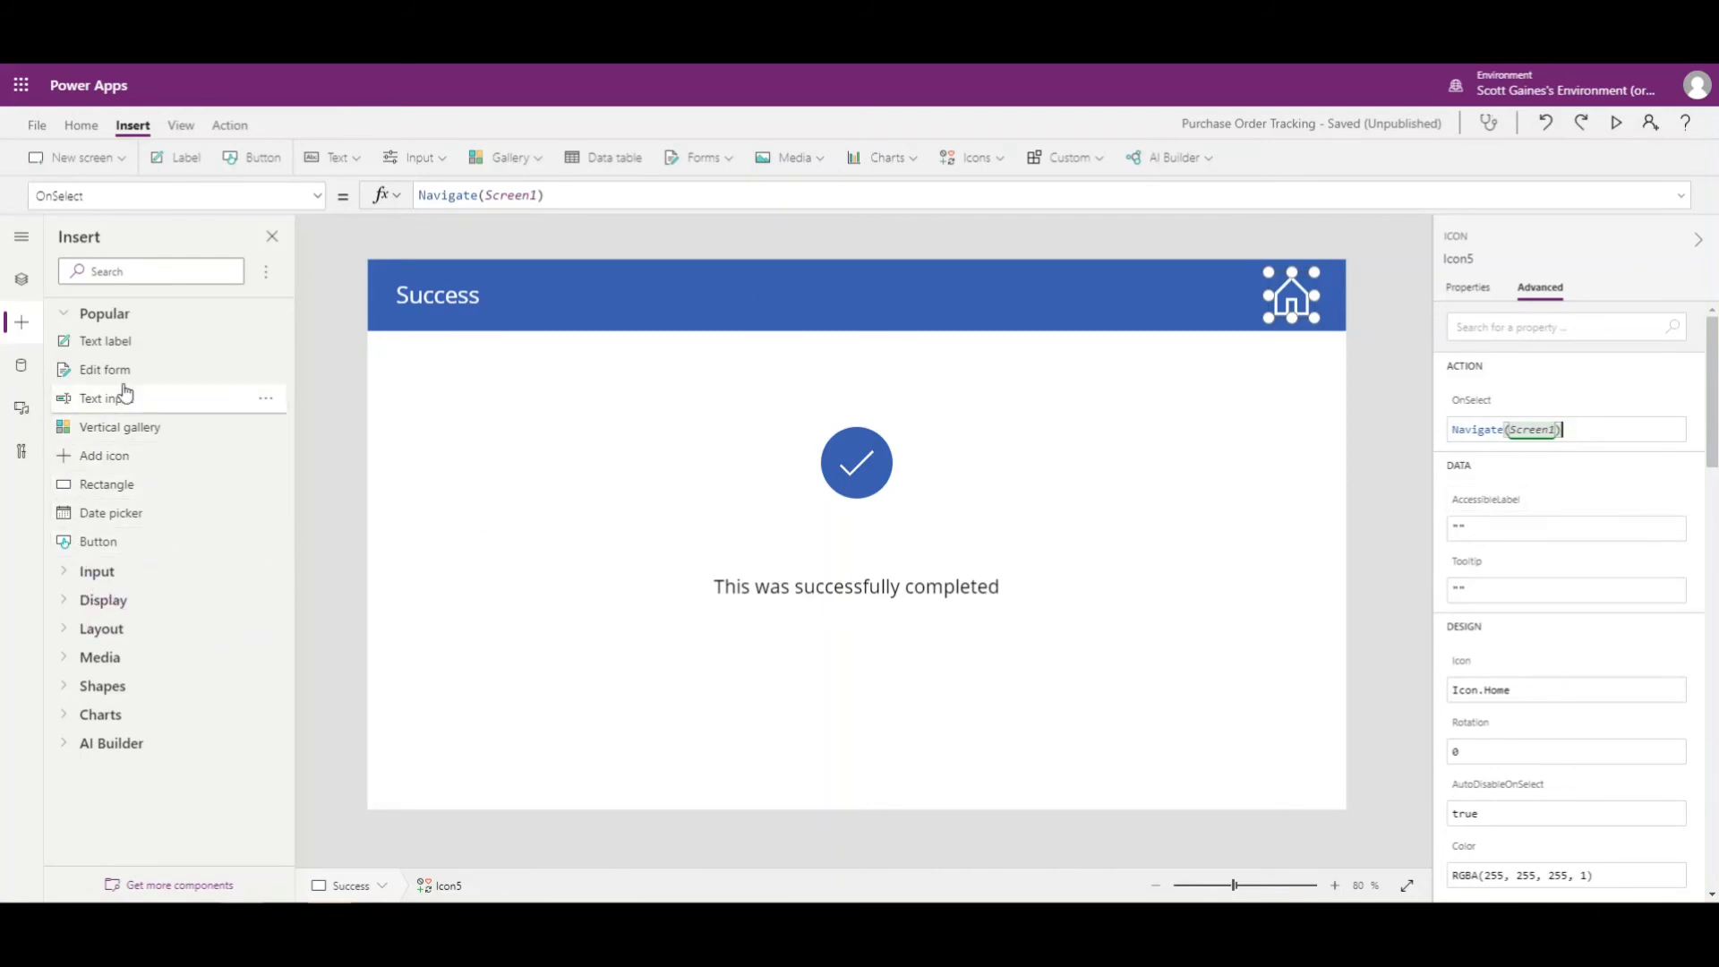
# Set the OnSuccess formula of AddForm on the AddTracking screen to Navigate(Success, ScreenTransition.Fade).
pyautogui.click(33, 283)
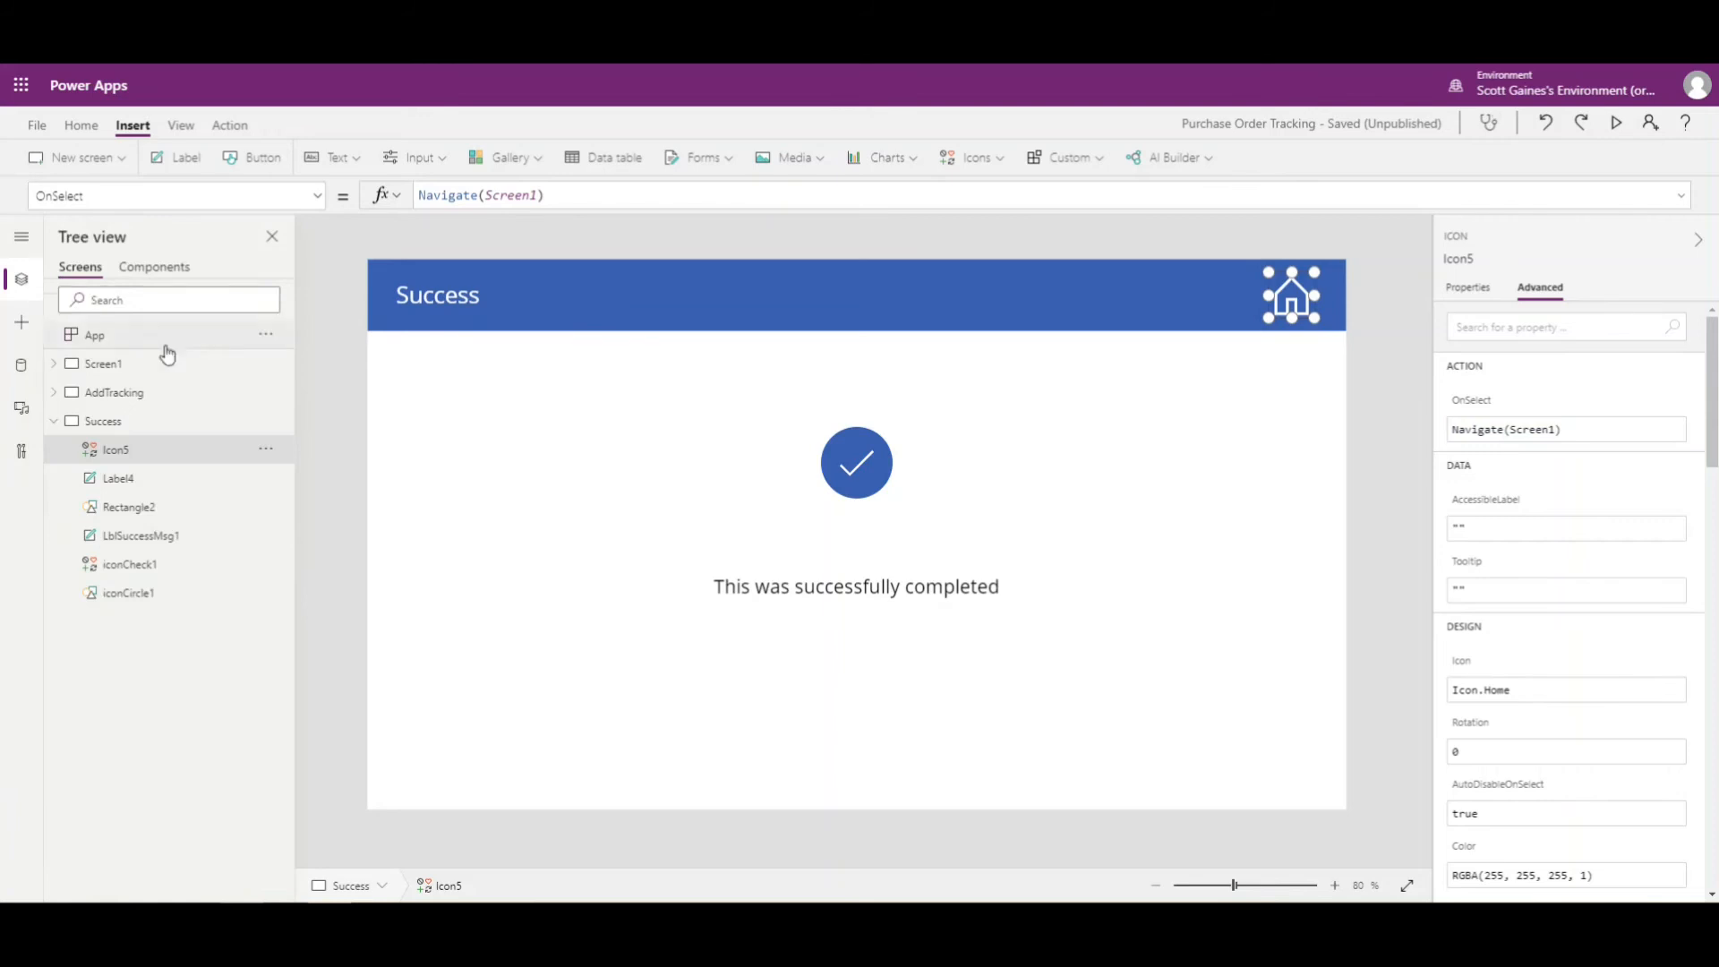
pyautogui.click(61, 425)
pyautogui.click(53, 394)
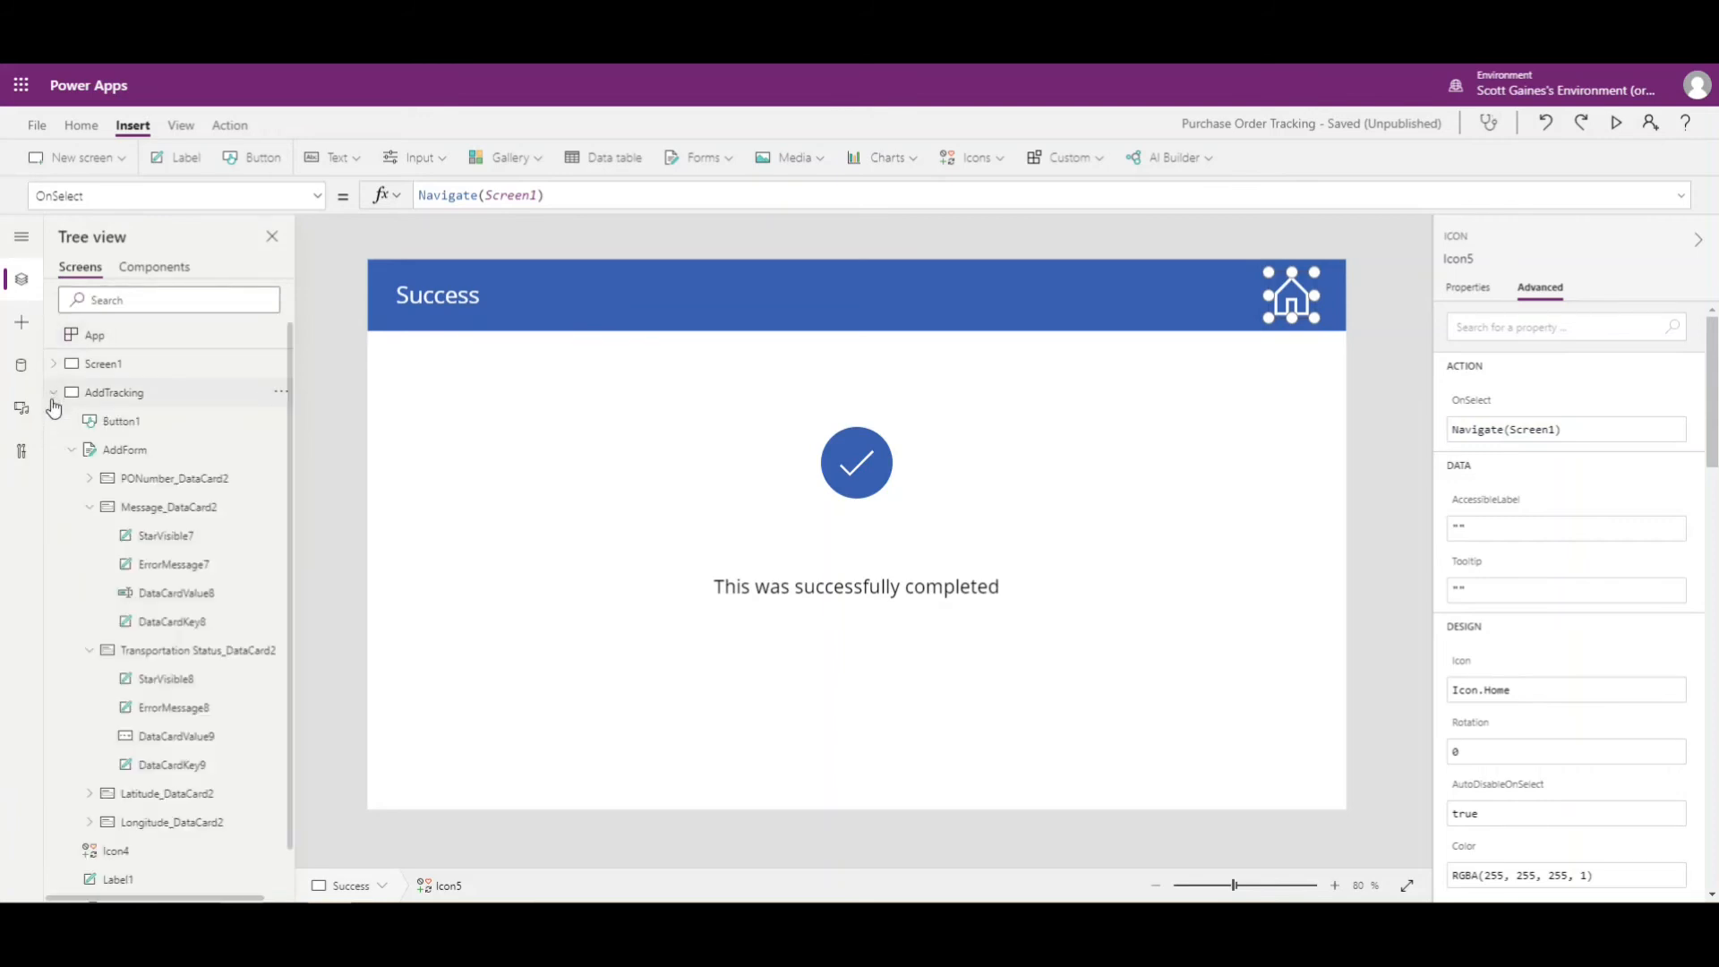
pyautogui.click(99, 466)
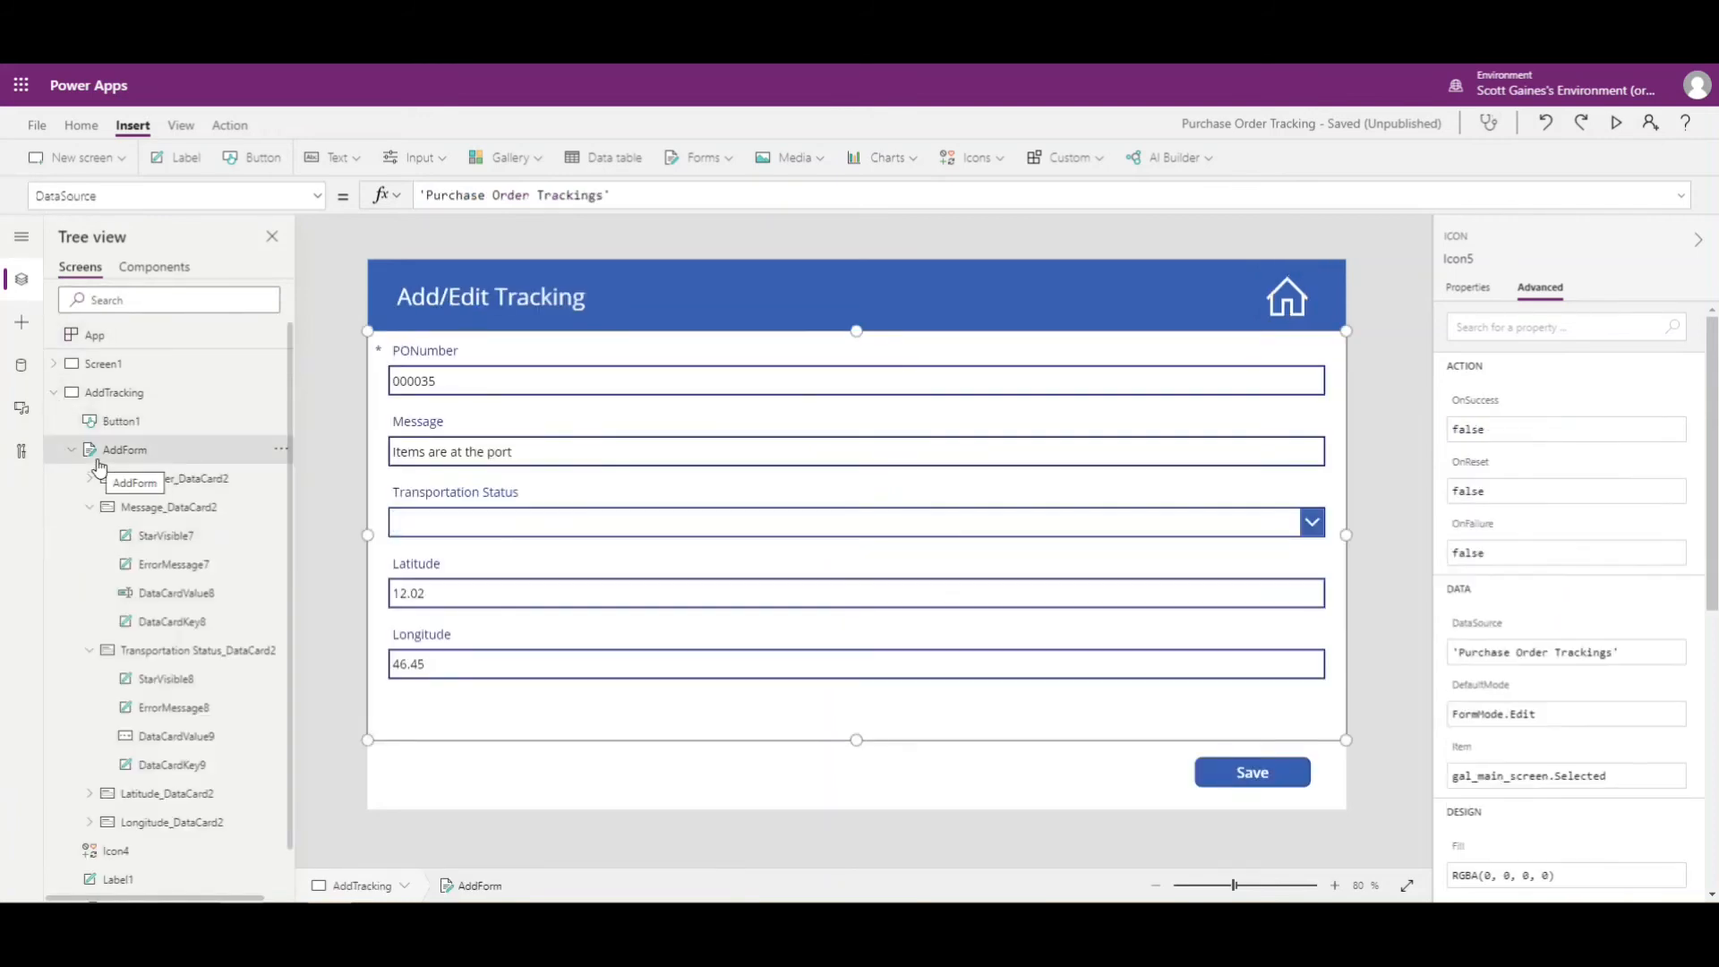
pyautogui.click(1525, 432)
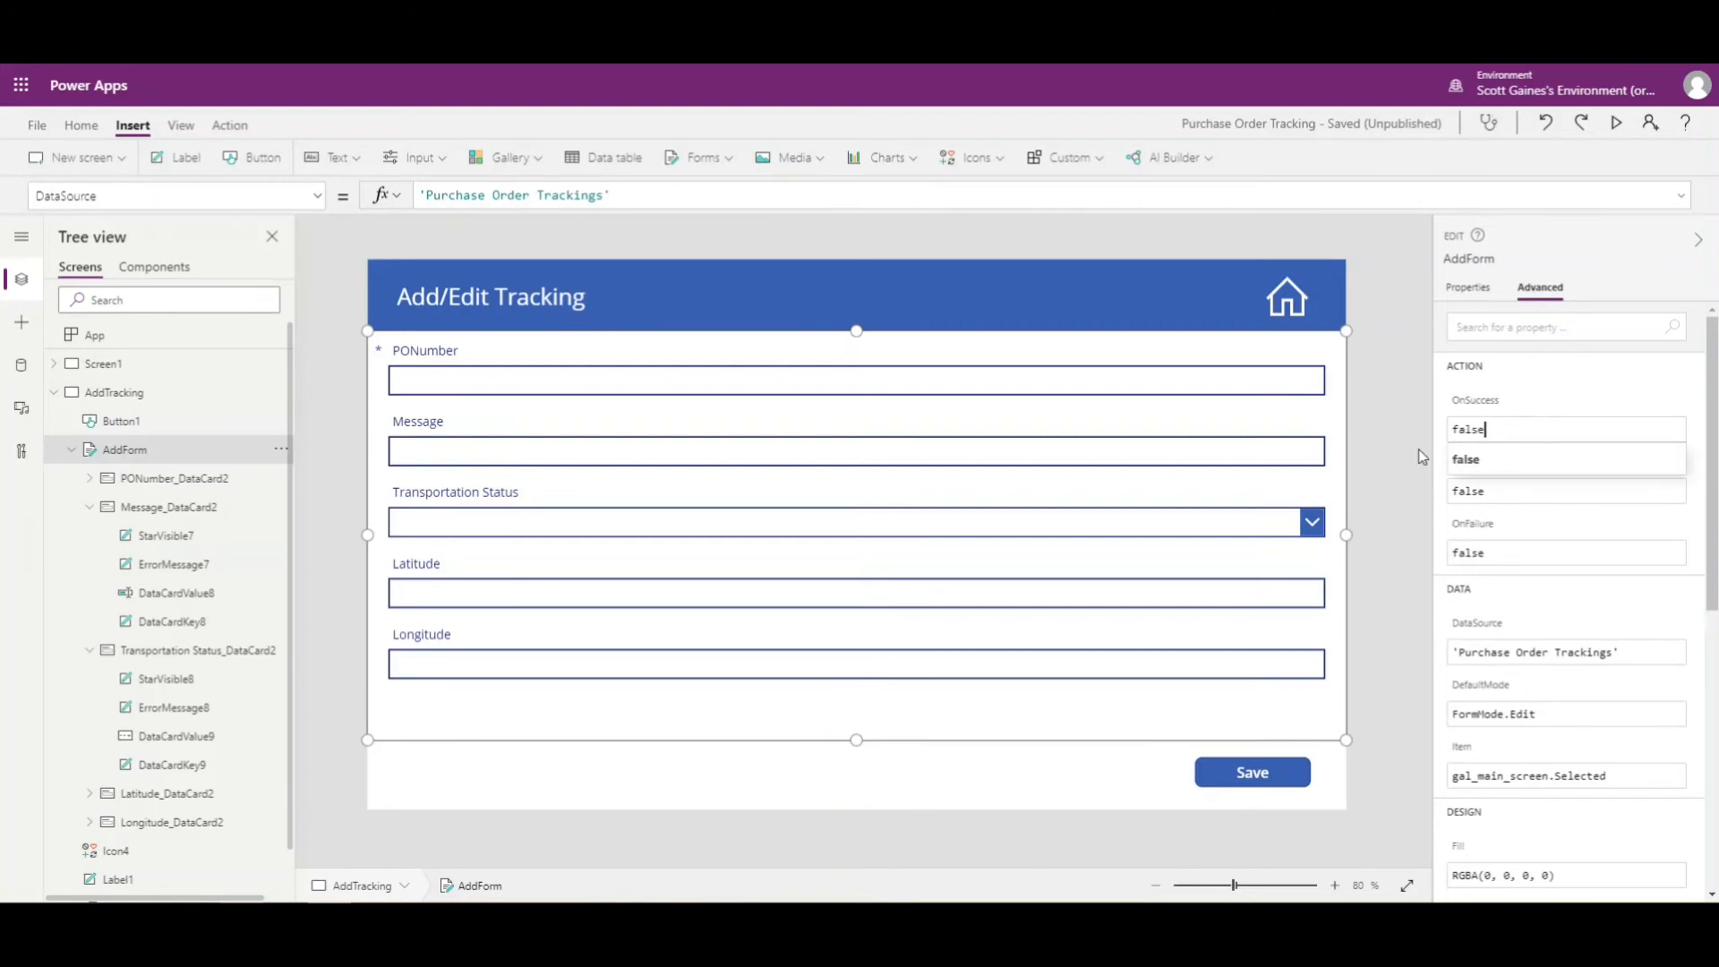
pyautogui.press('BackSpace')
pyautogui.press('BackSpace')
pyautogui.press('BackSpace')
pyautogui.press('BackSpace')
pyautogui.press('BackSpace')
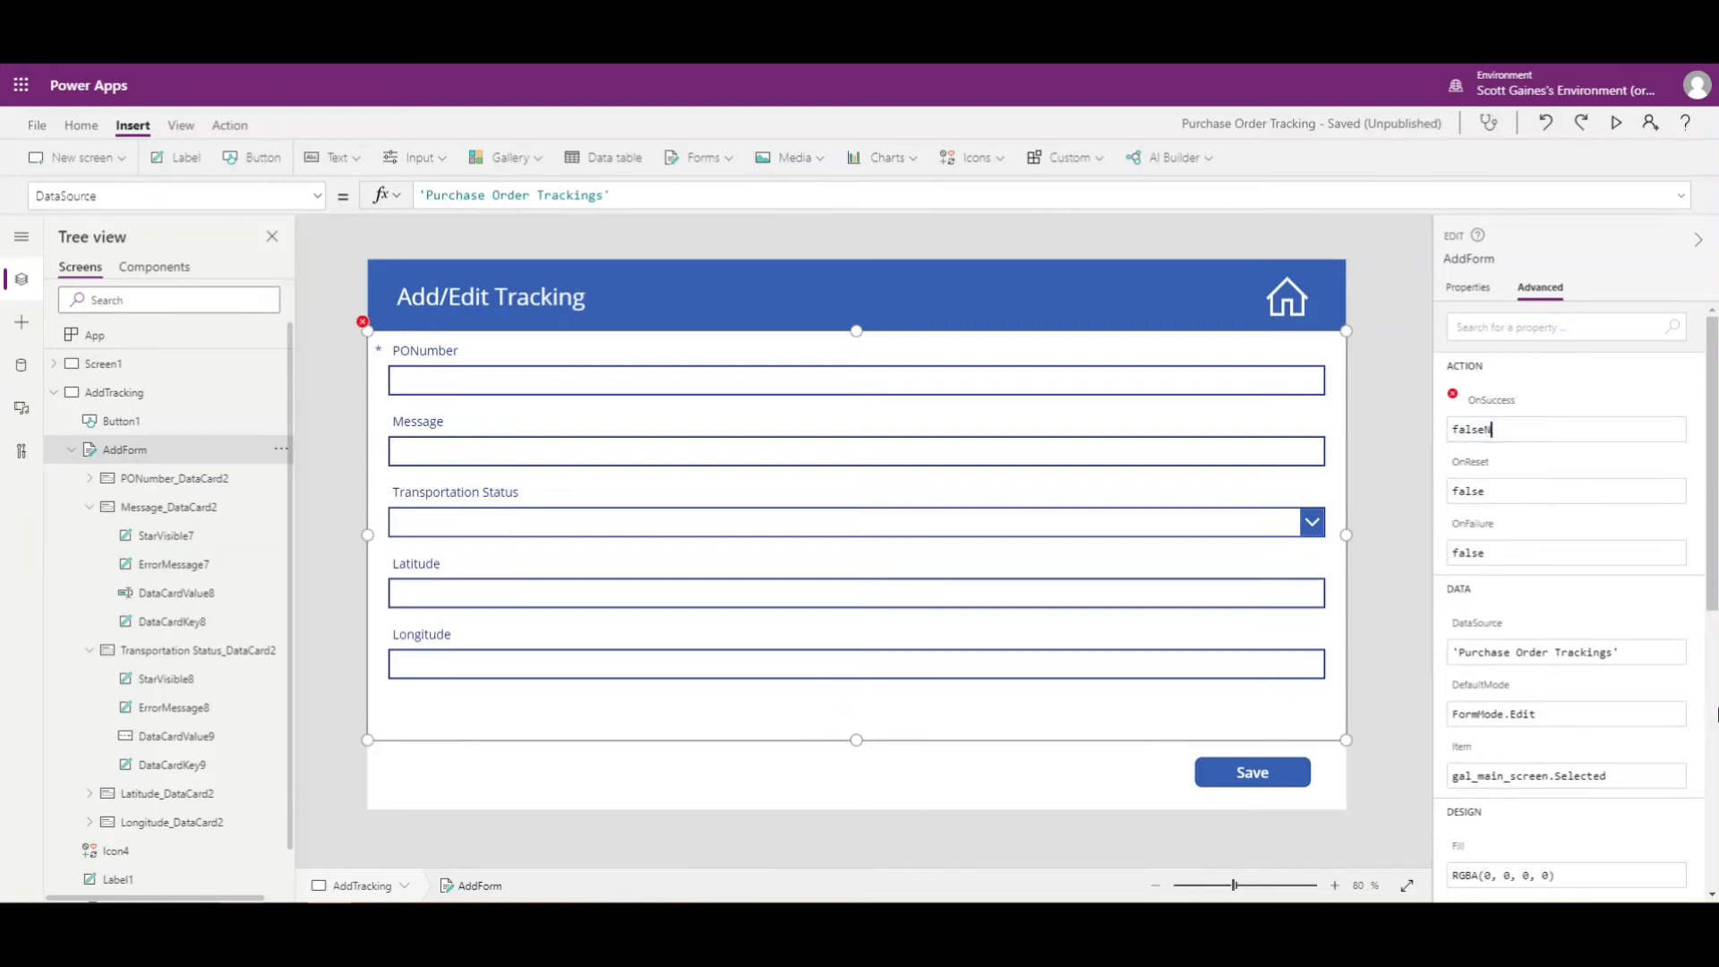
pyautogui.write('Na')
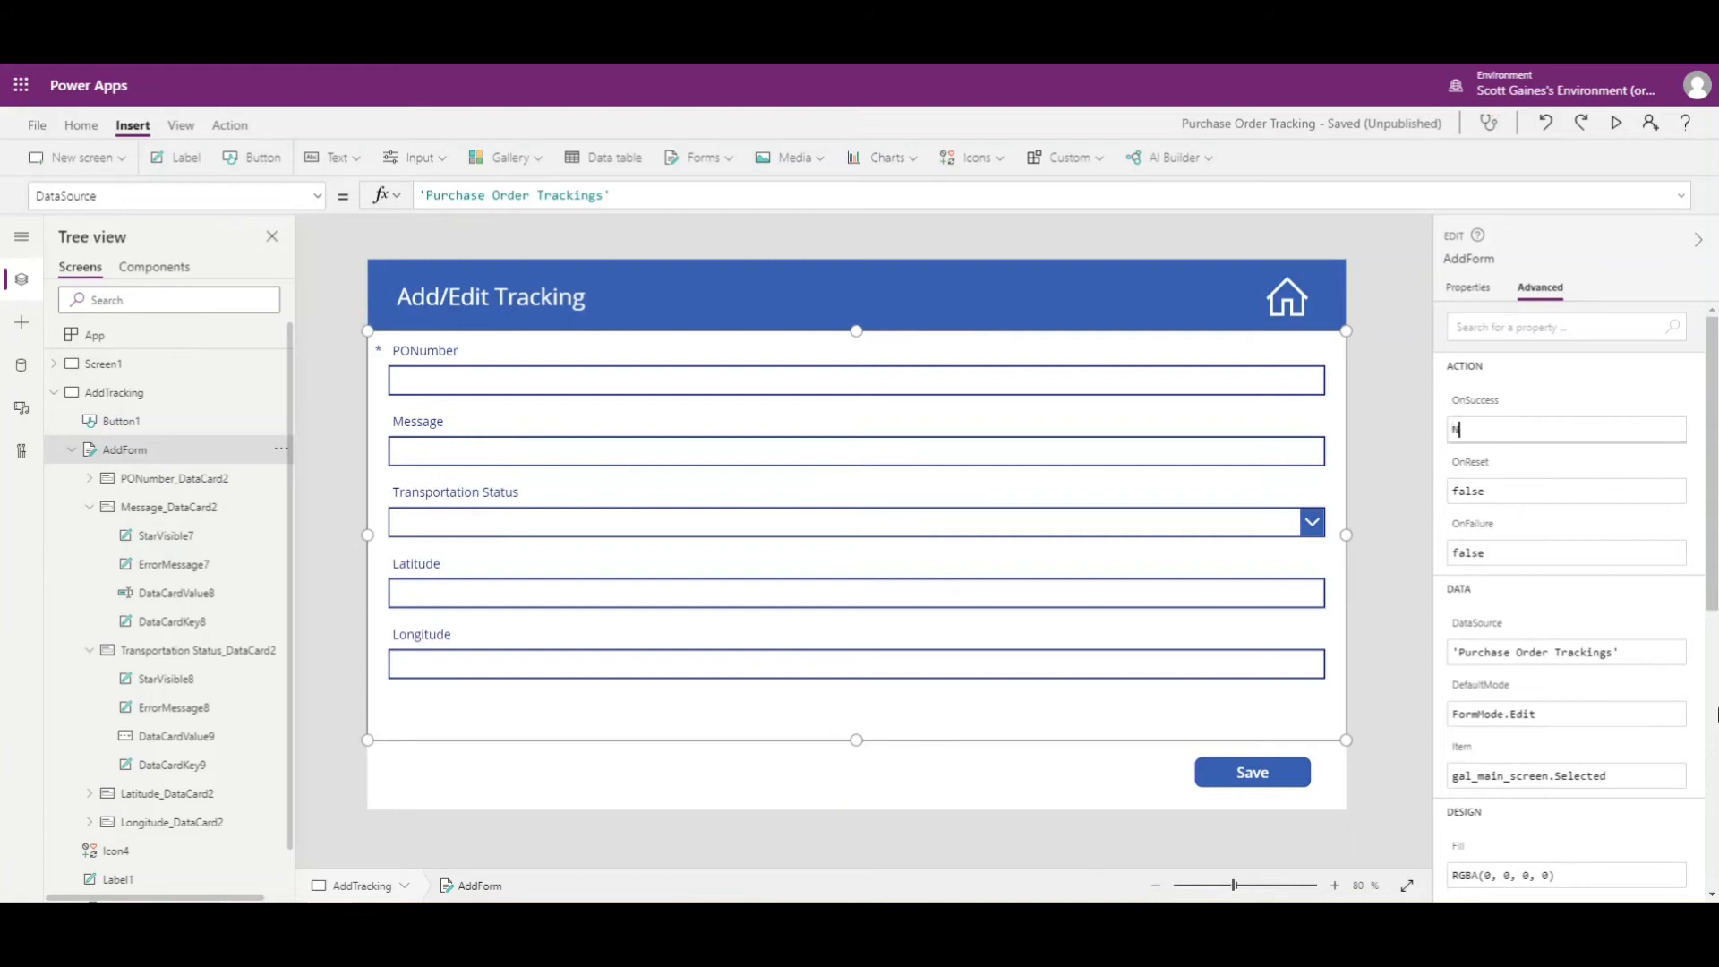
pyautogui.write('vigate(')
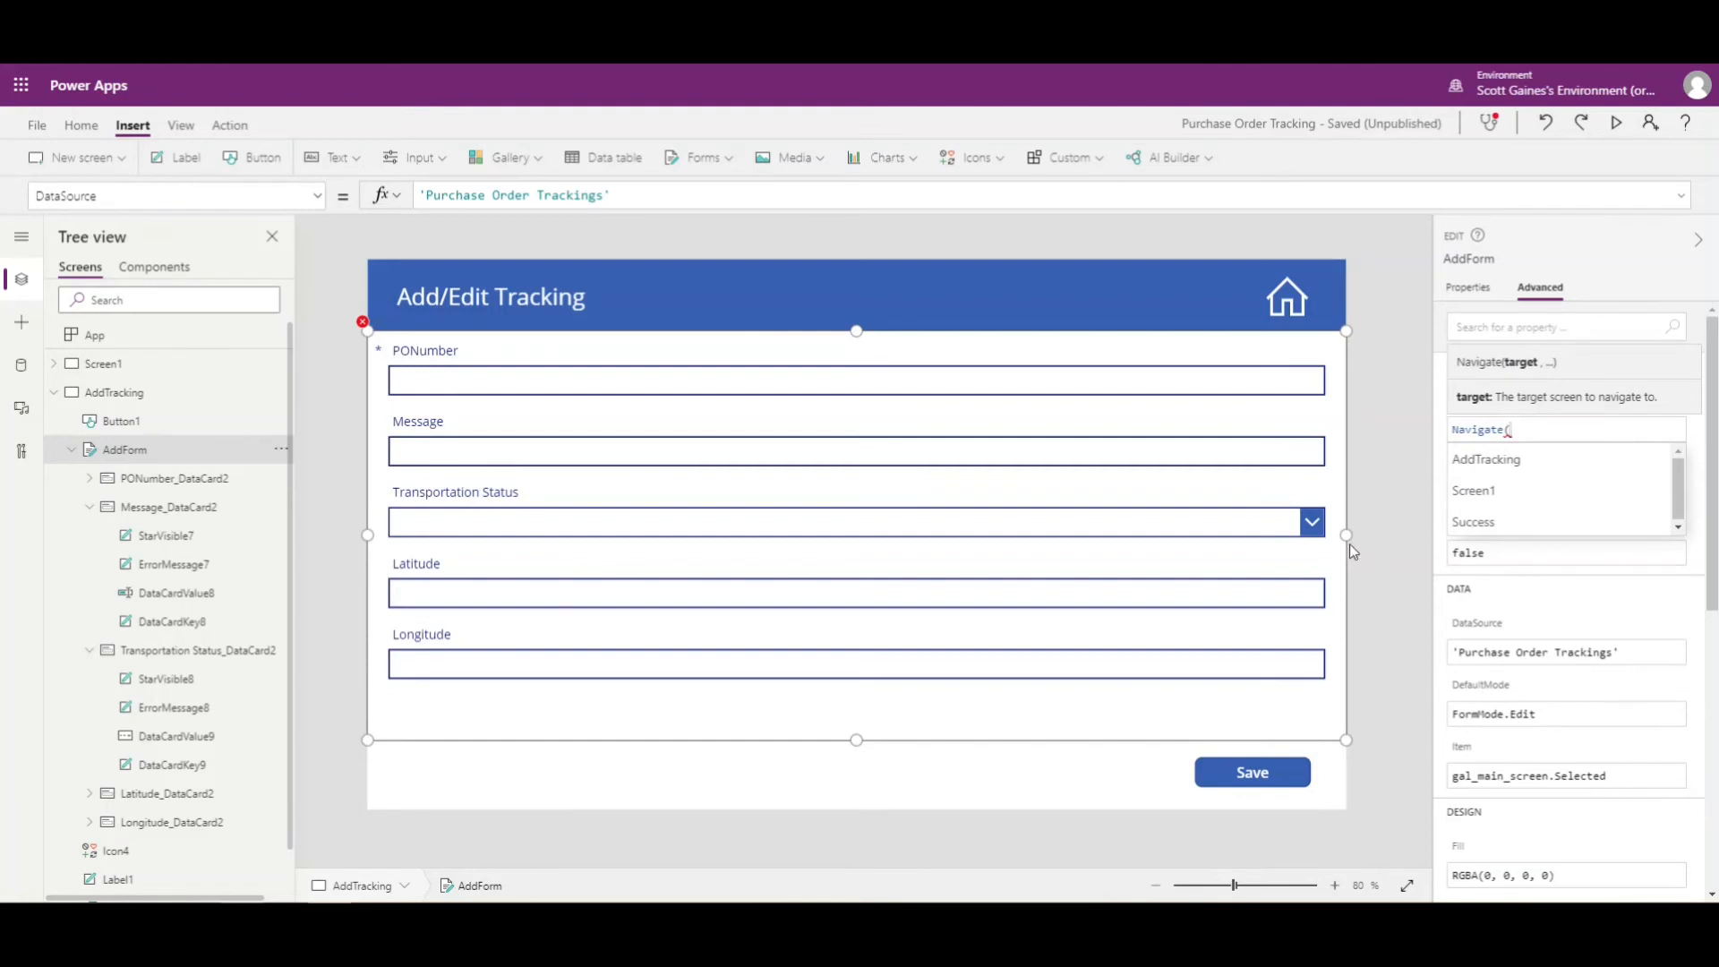
pyautogui.click(1471, 522)
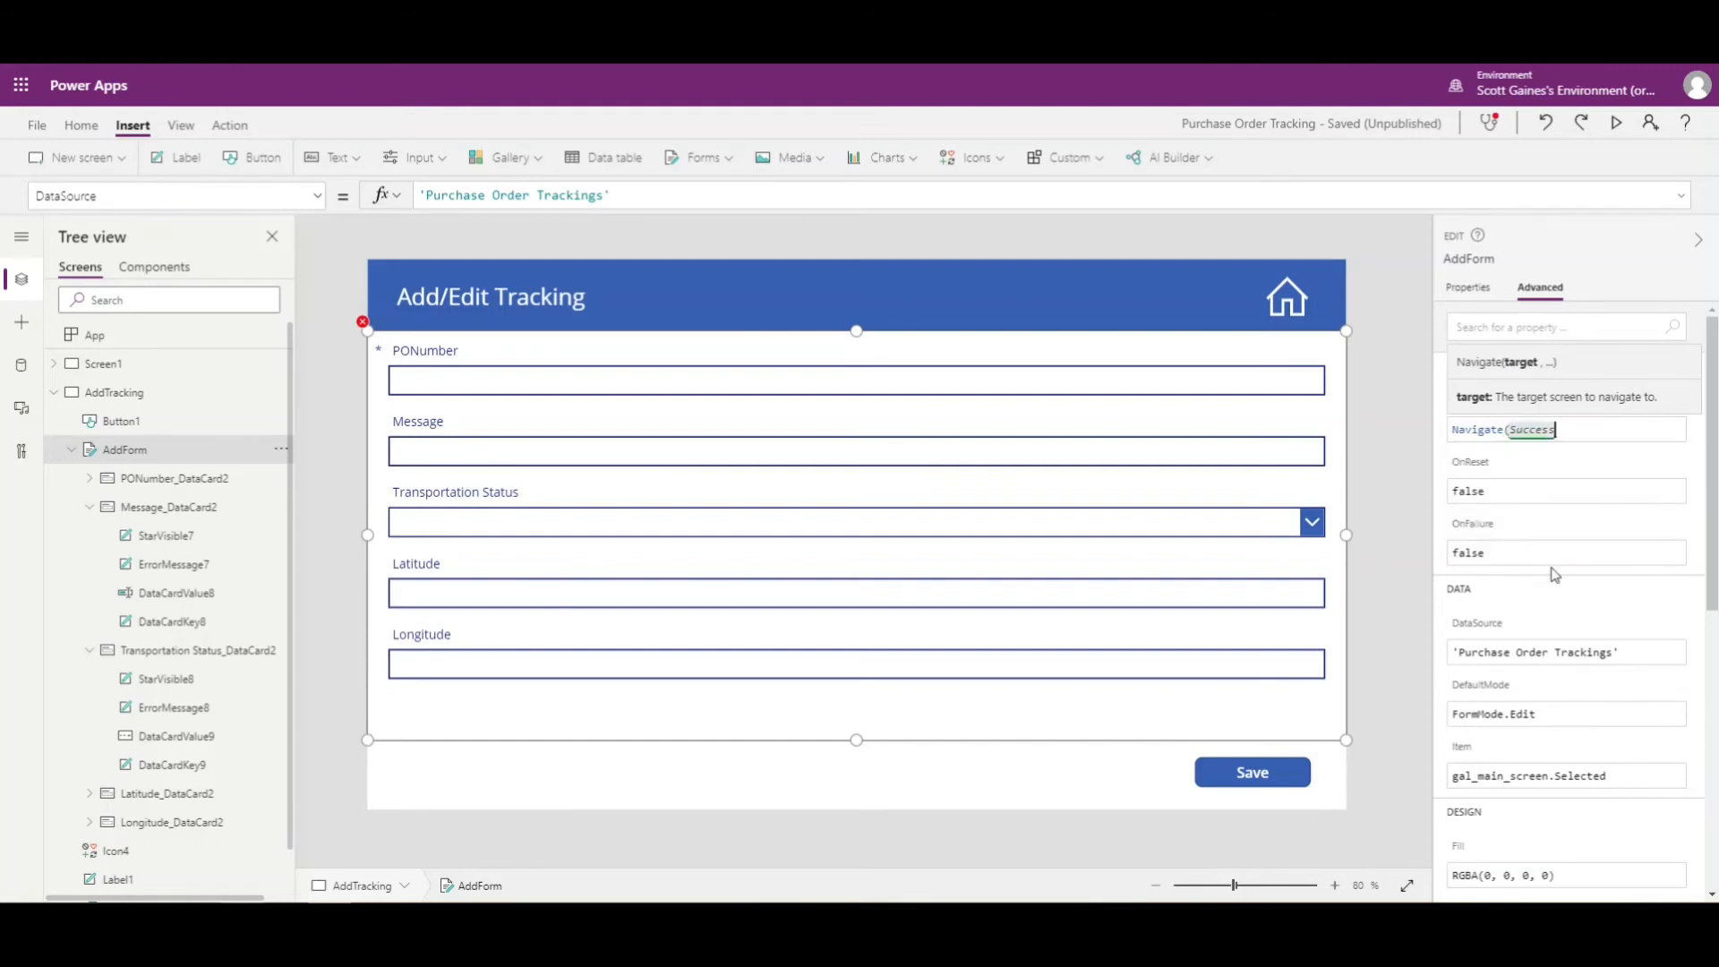
pyautogui.write(',')
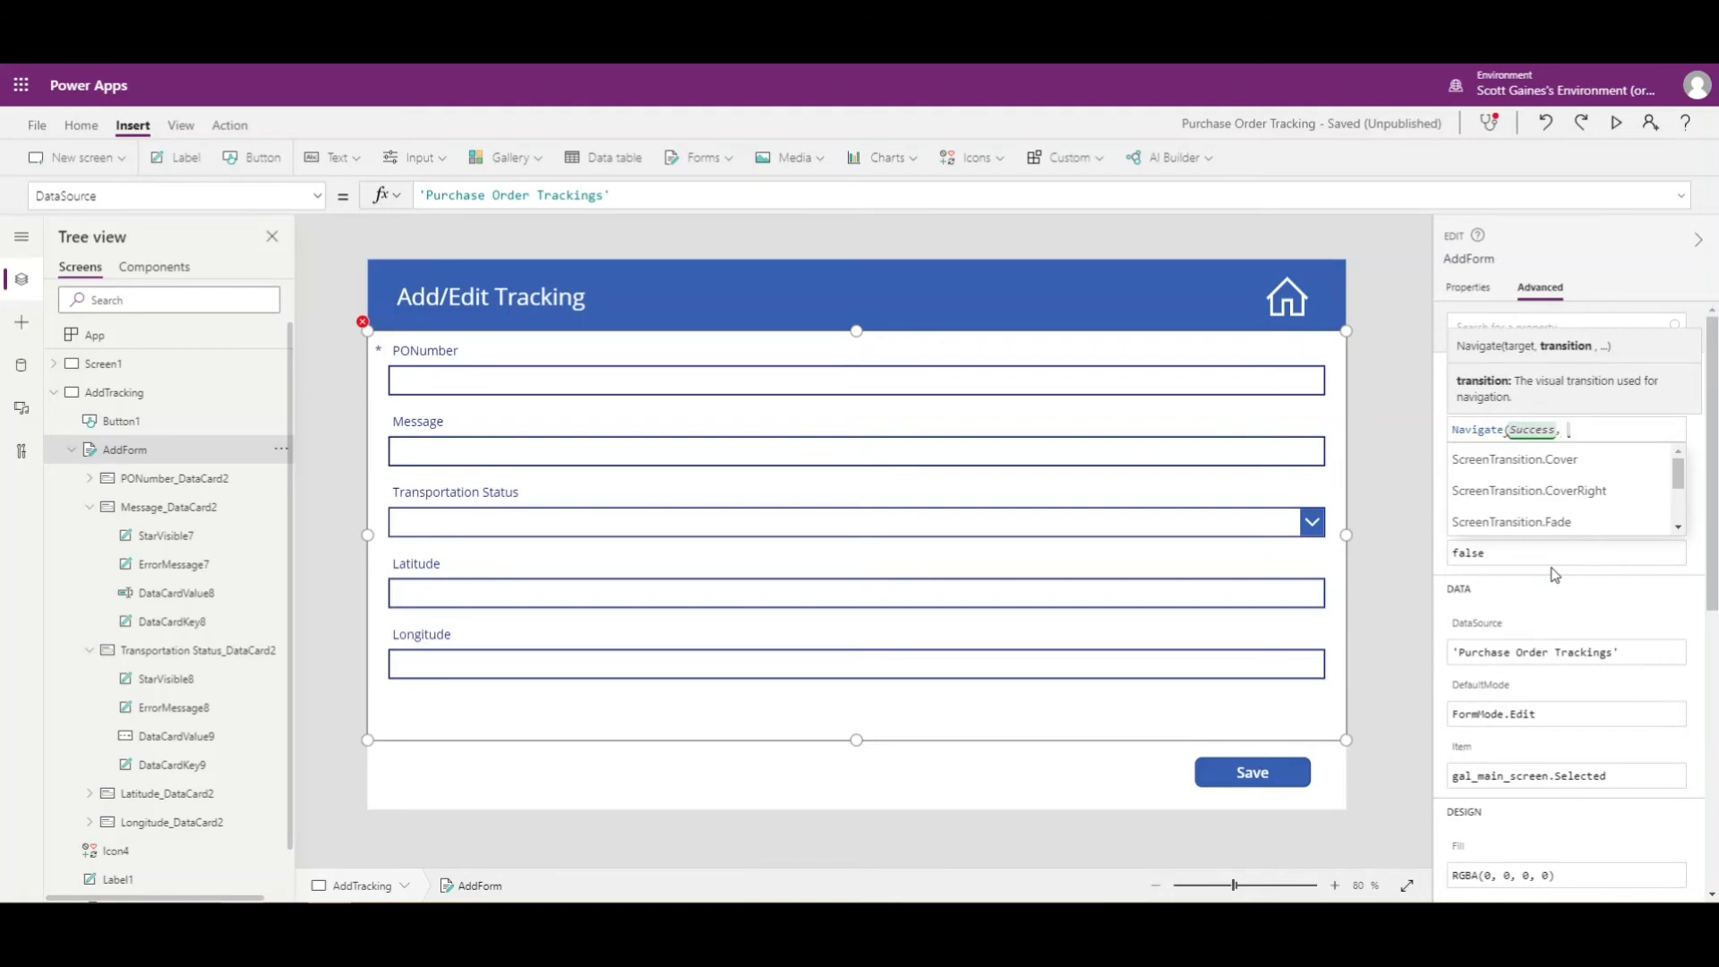
pyautogui.write(' Screen')
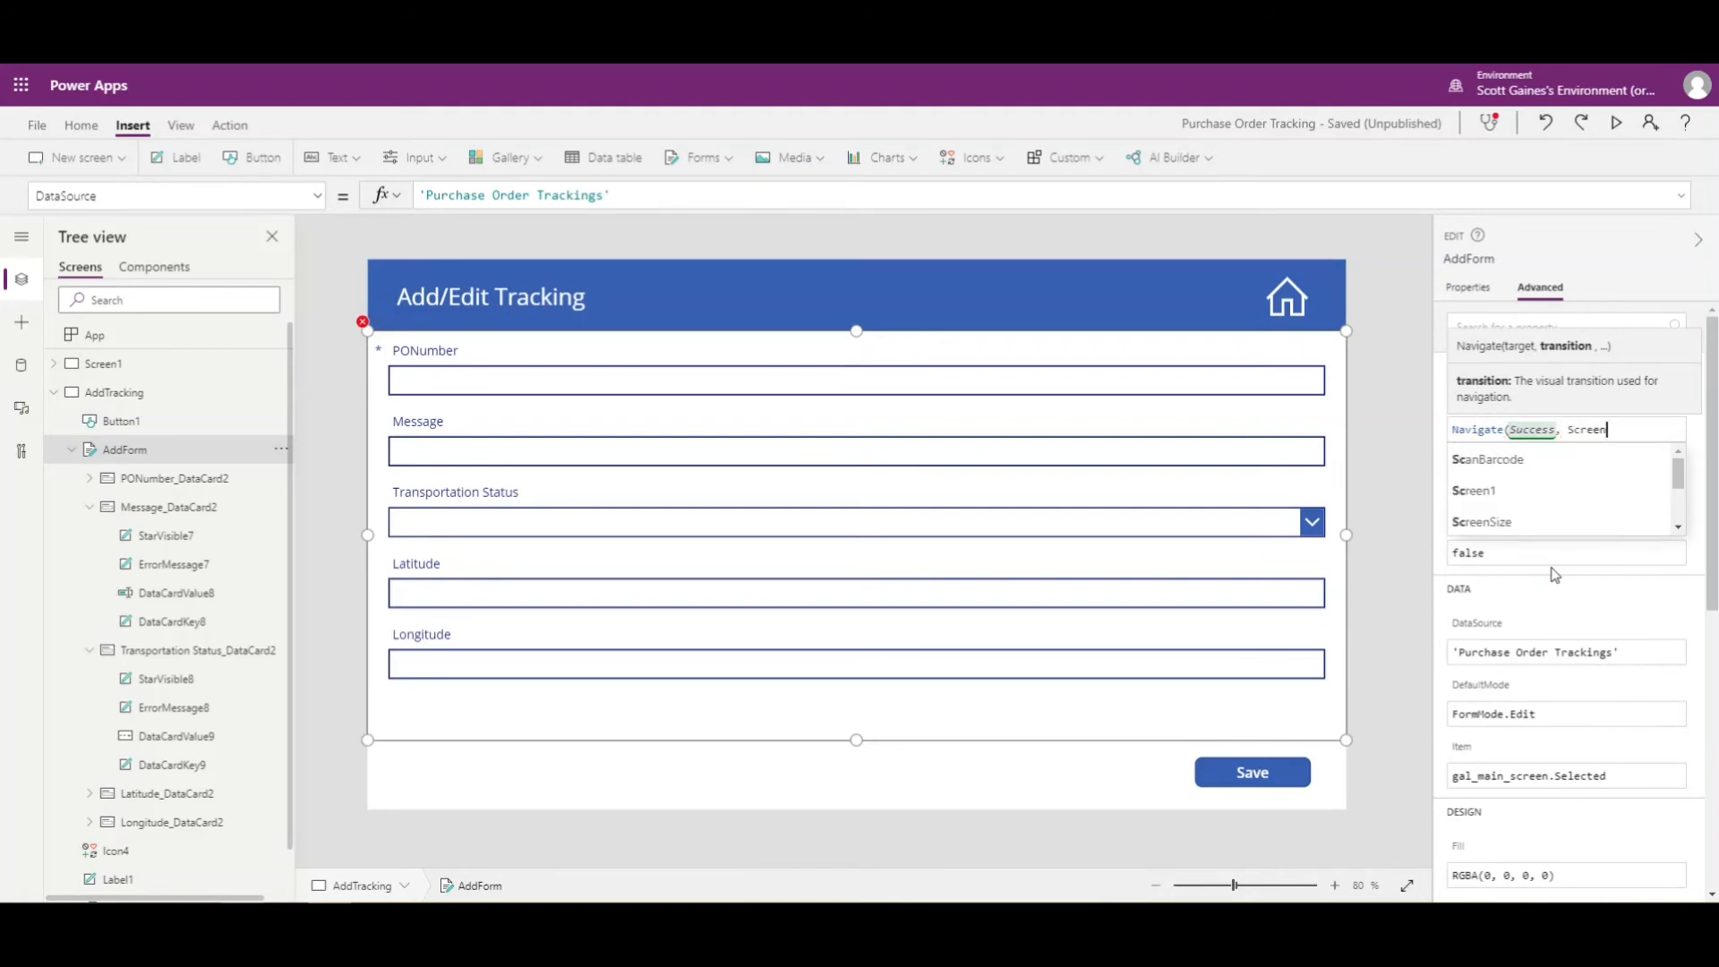
pyautogui.write('Tra')
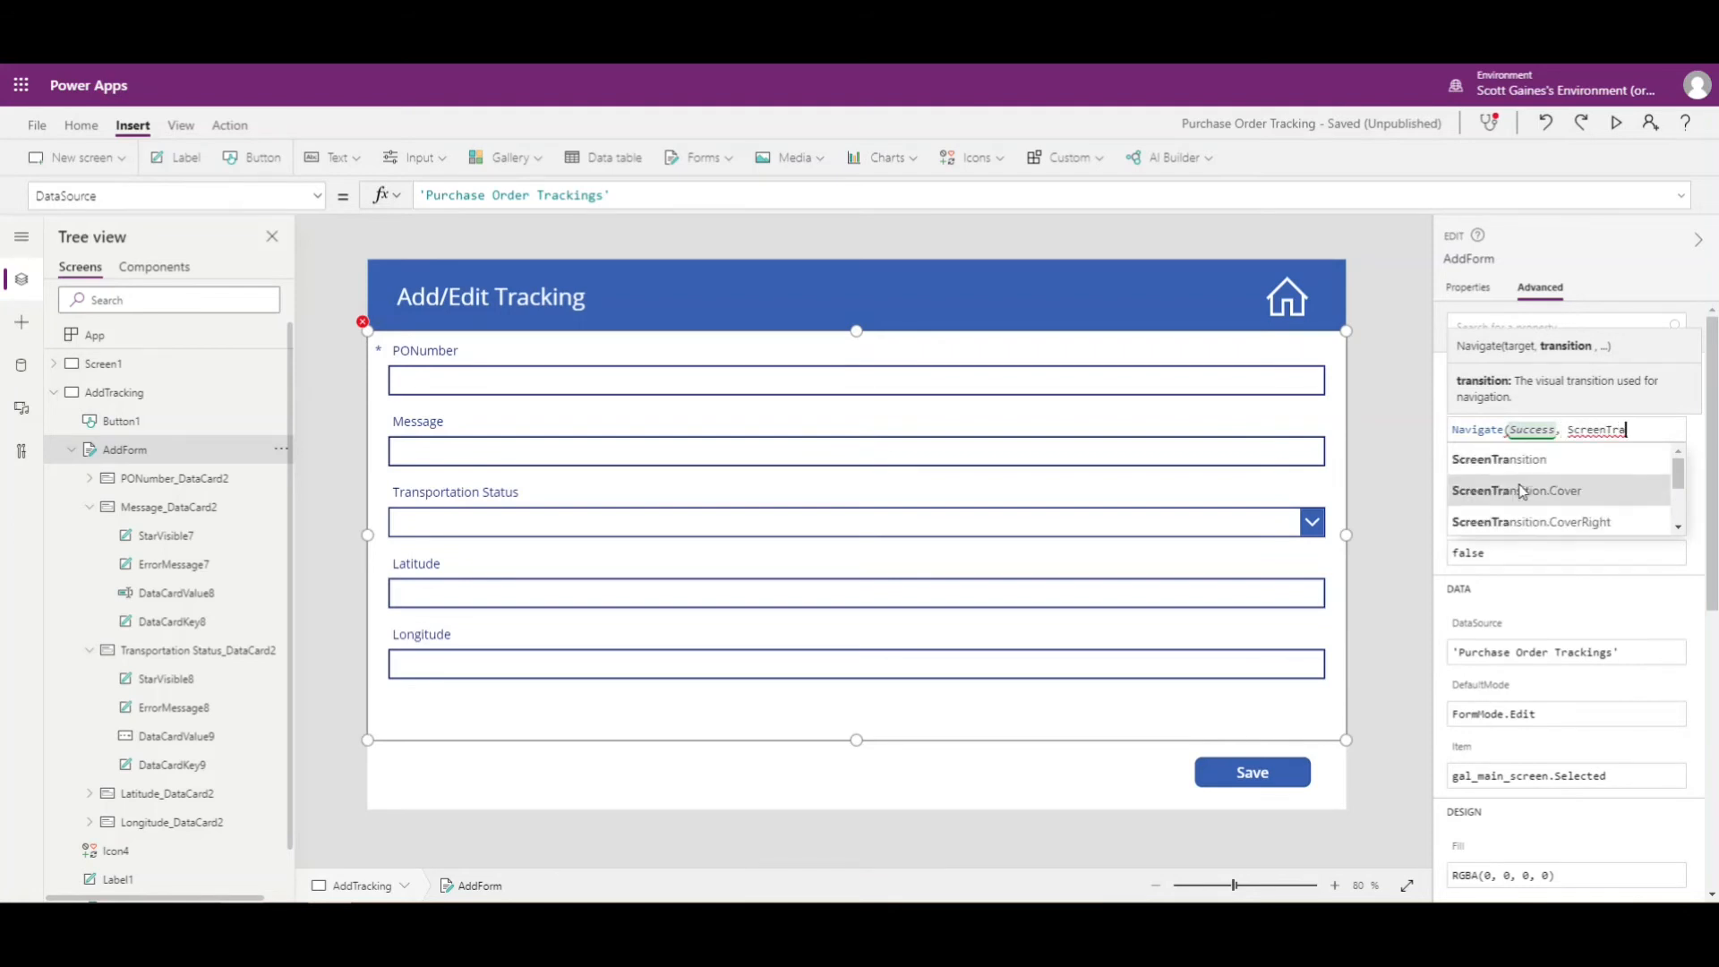
pyautogui.click(1541, 460)
pyautogui.write('.')
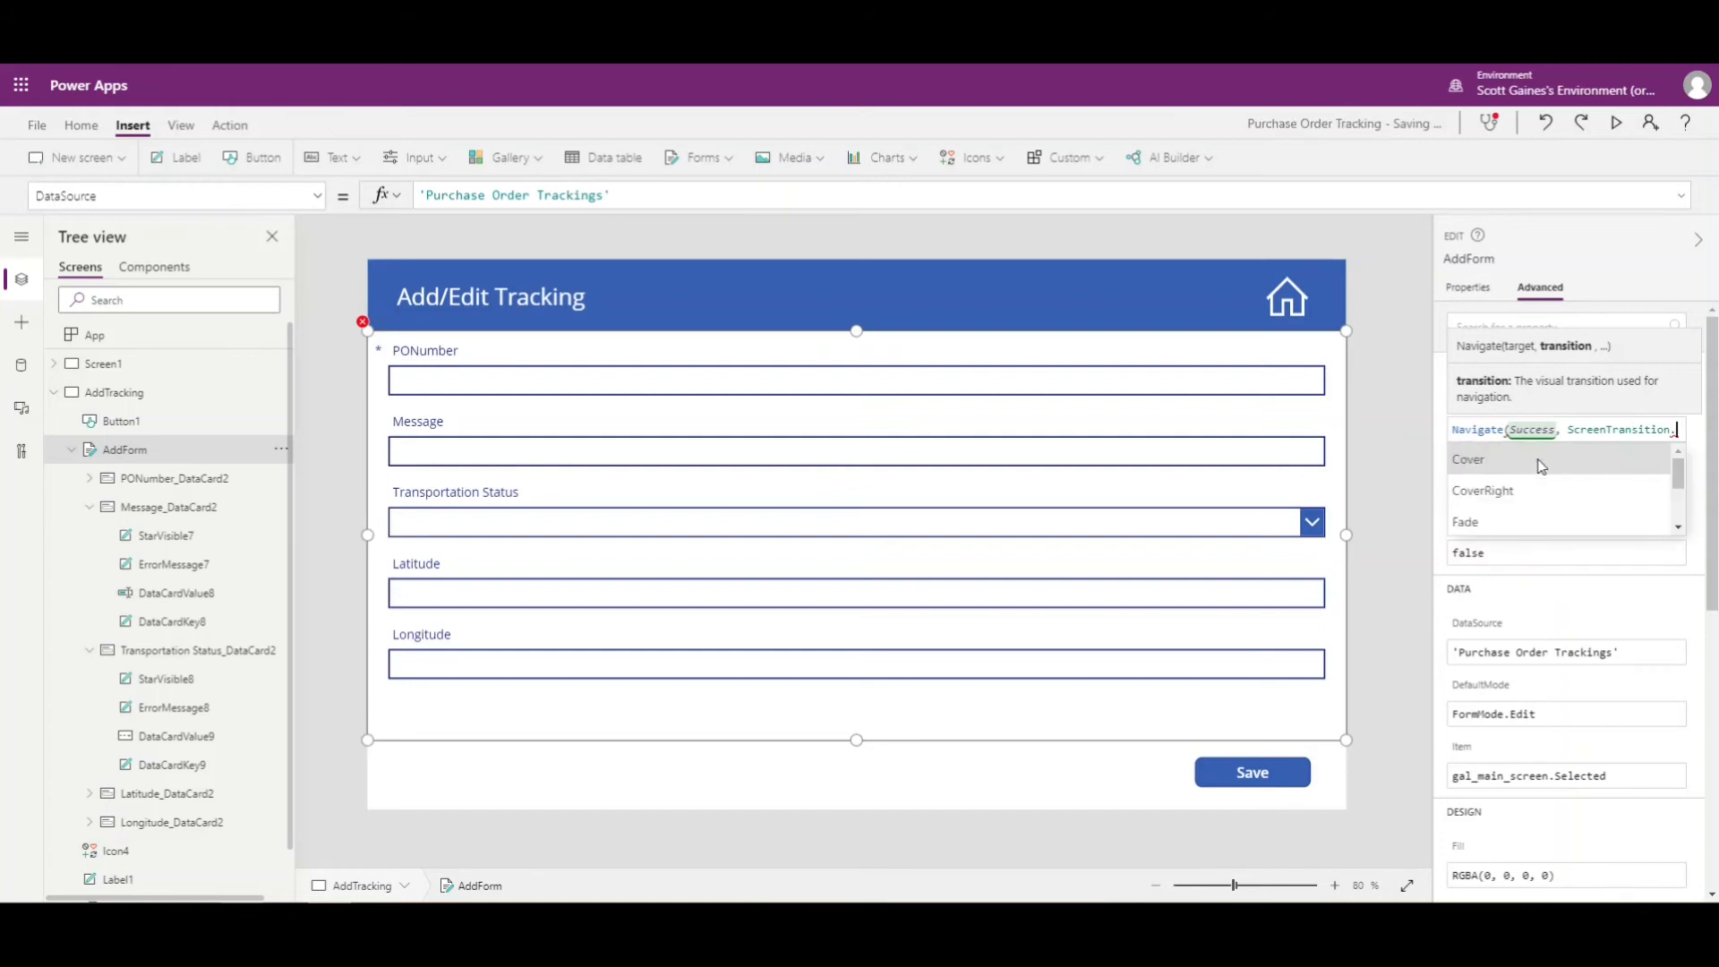
pyautogui.click(1510, 523)
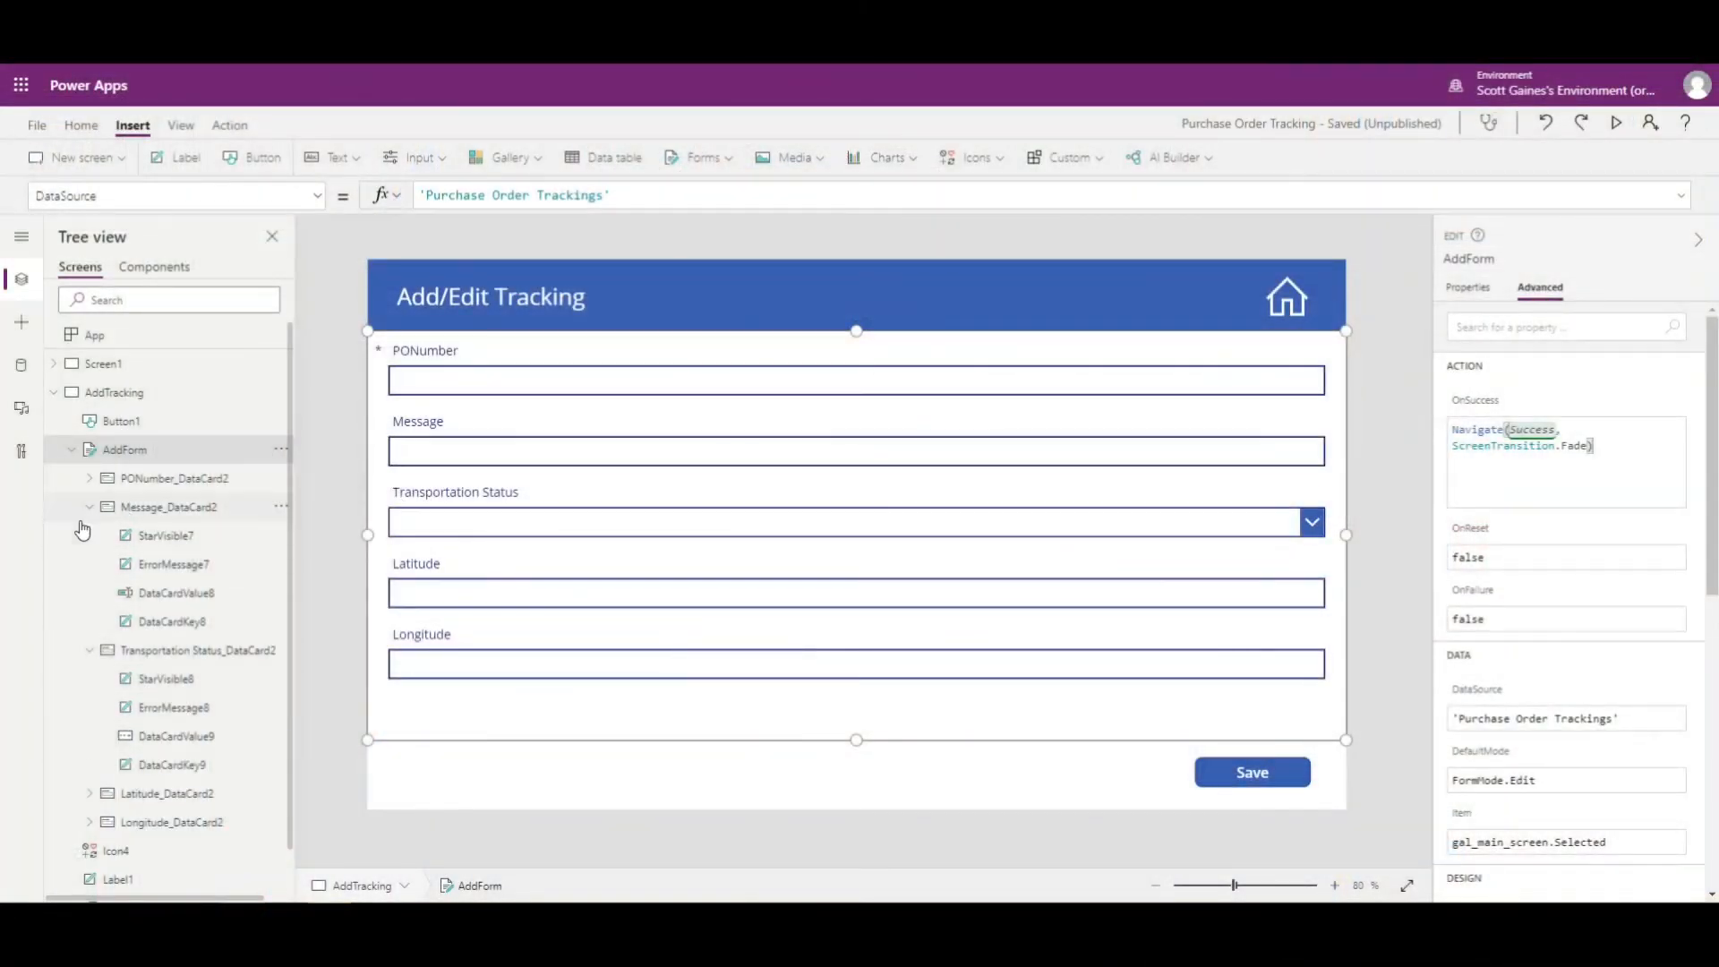
# Unlock the PONumber data card in AddForm so its properties can be changed.
pyautogui.scroll(-1, 82, 530)
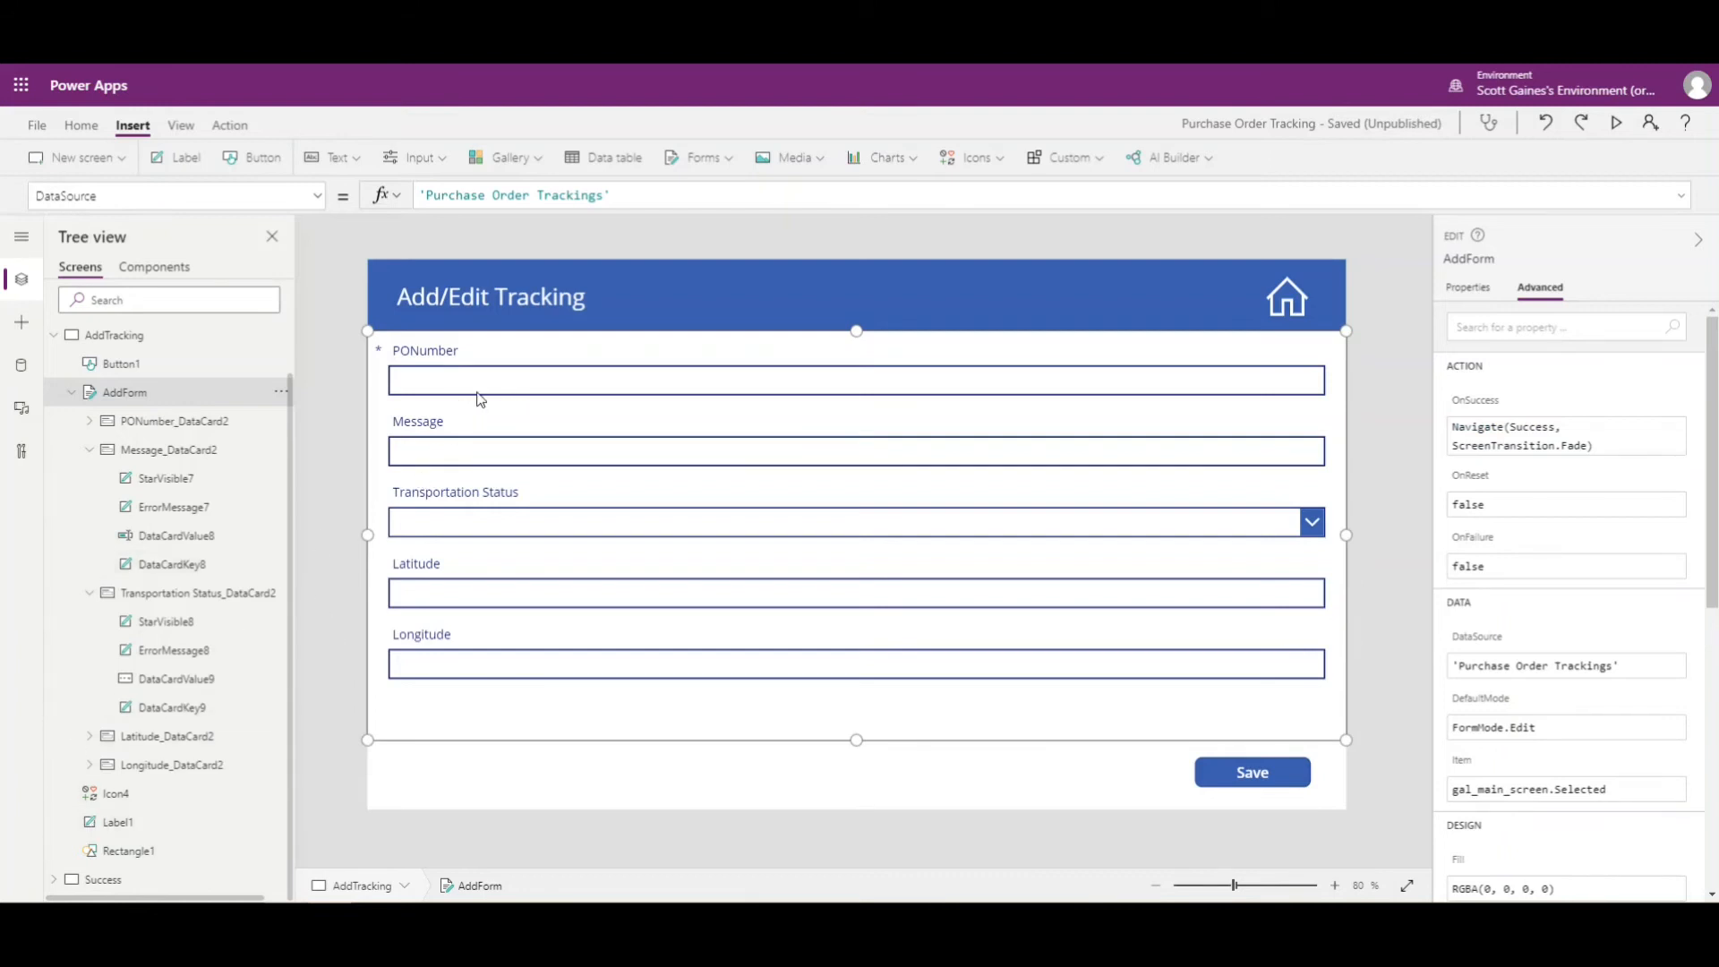
pyautogui.click(477, 394)
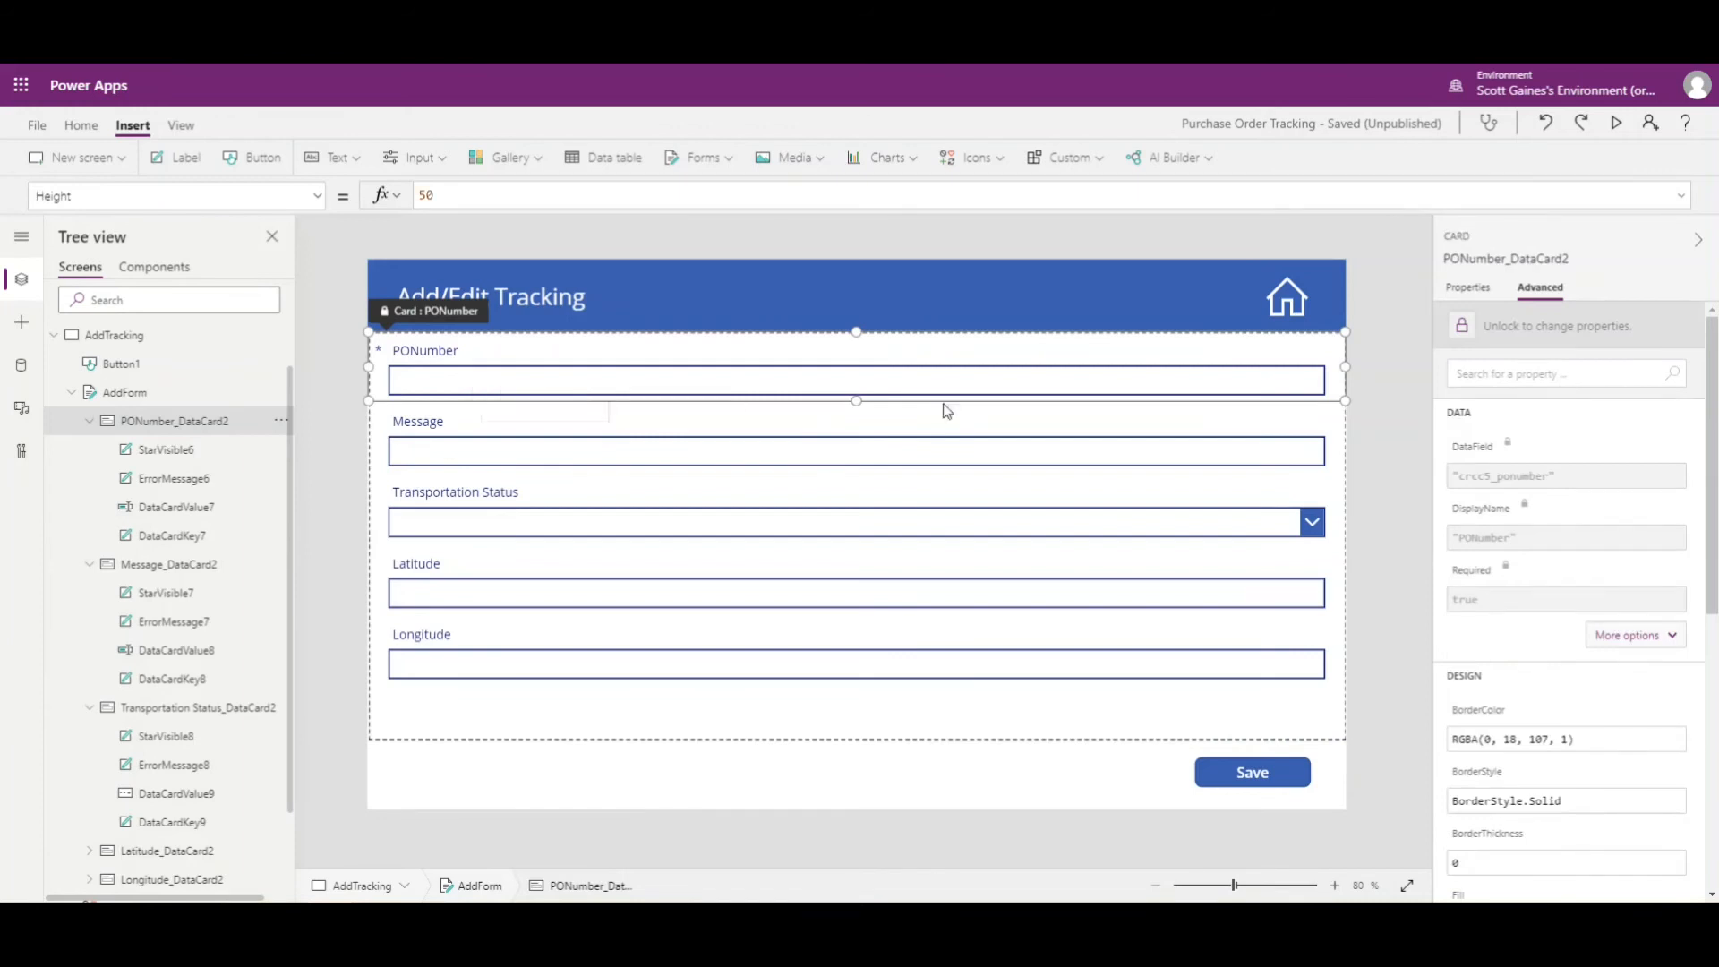
pyautogui.scroll(-3, 1563, 708)
pyautogui.scroll(3, 1574, 665)
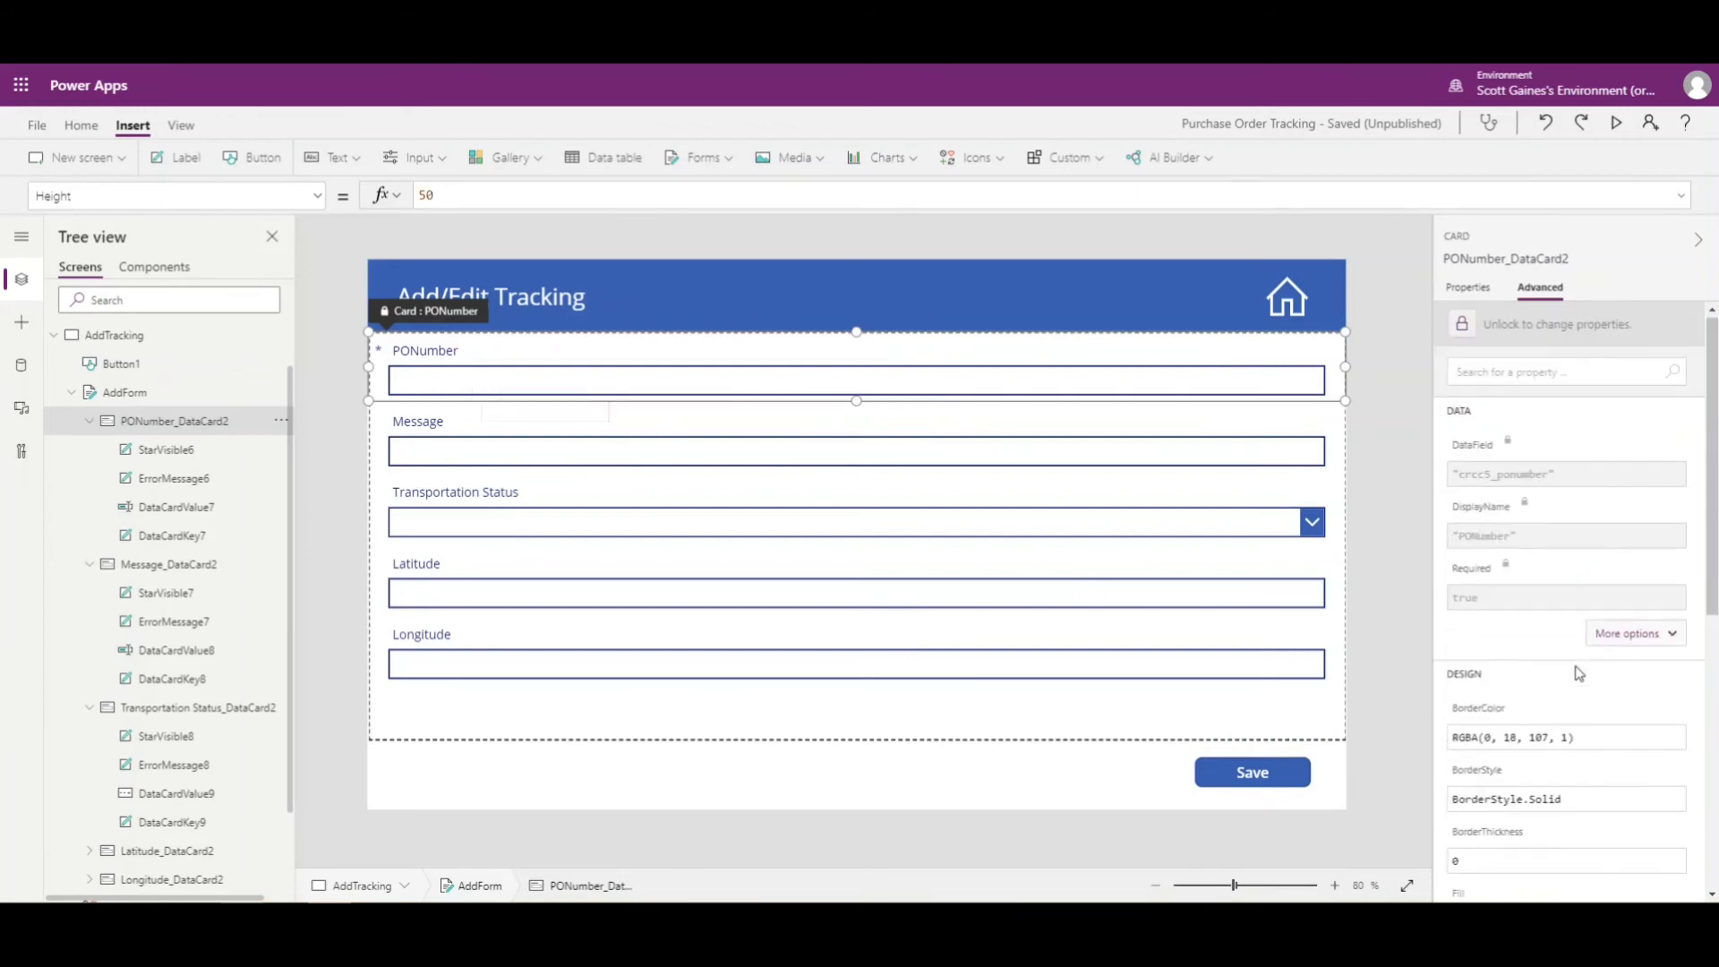
pyautogui.click(1563, 325)
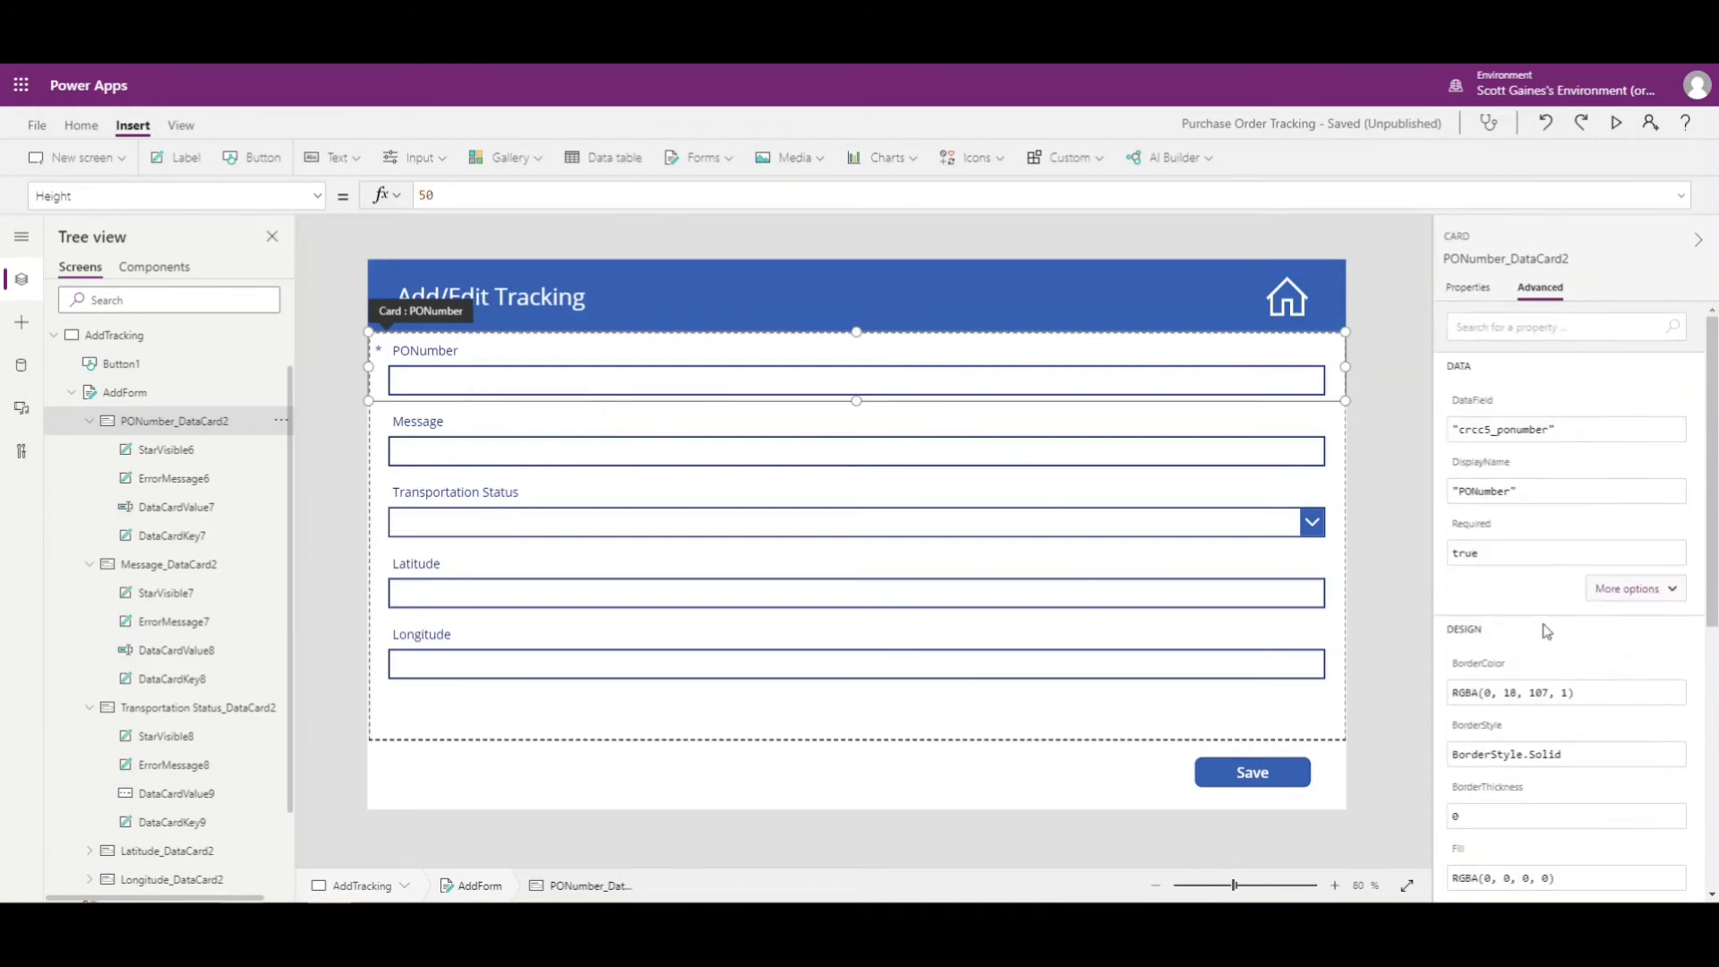
pyautogui.scroll(-6, 1539, 638)
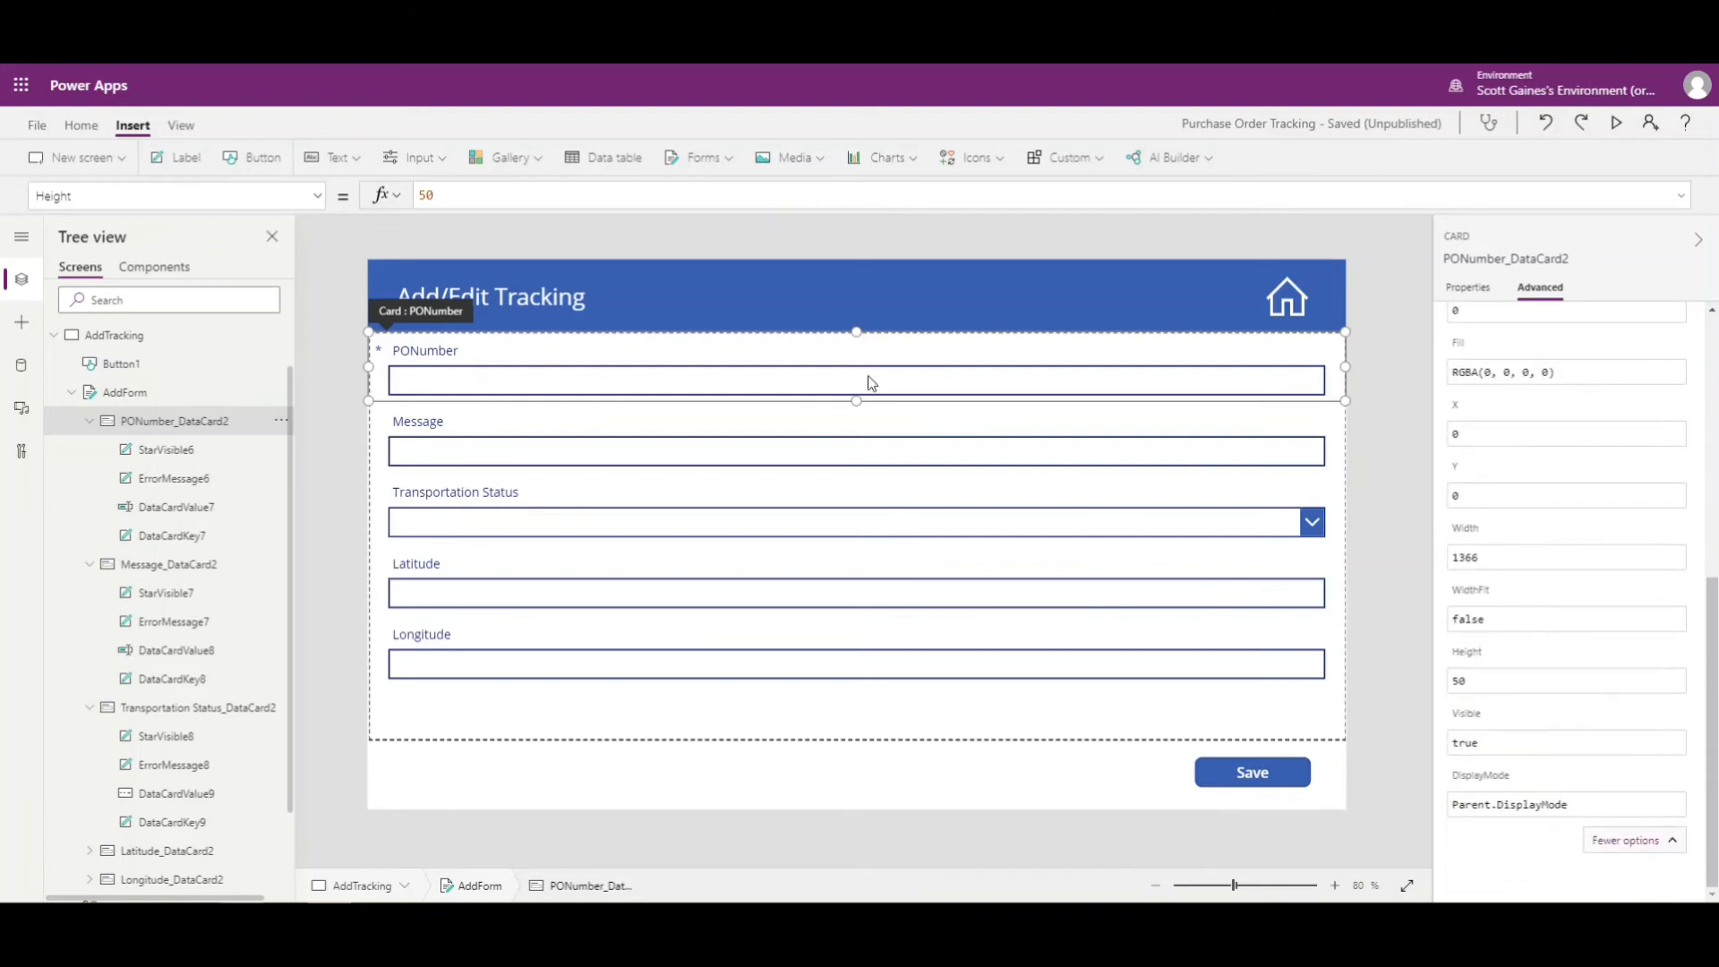
# Set the Default formula of the PONumber card's text input to If(varEditMode = "New" && !IsBlank(FinOpsInput),FinOpsInput,ThisItem.PONumber).
pyautogui.click(592, 385)
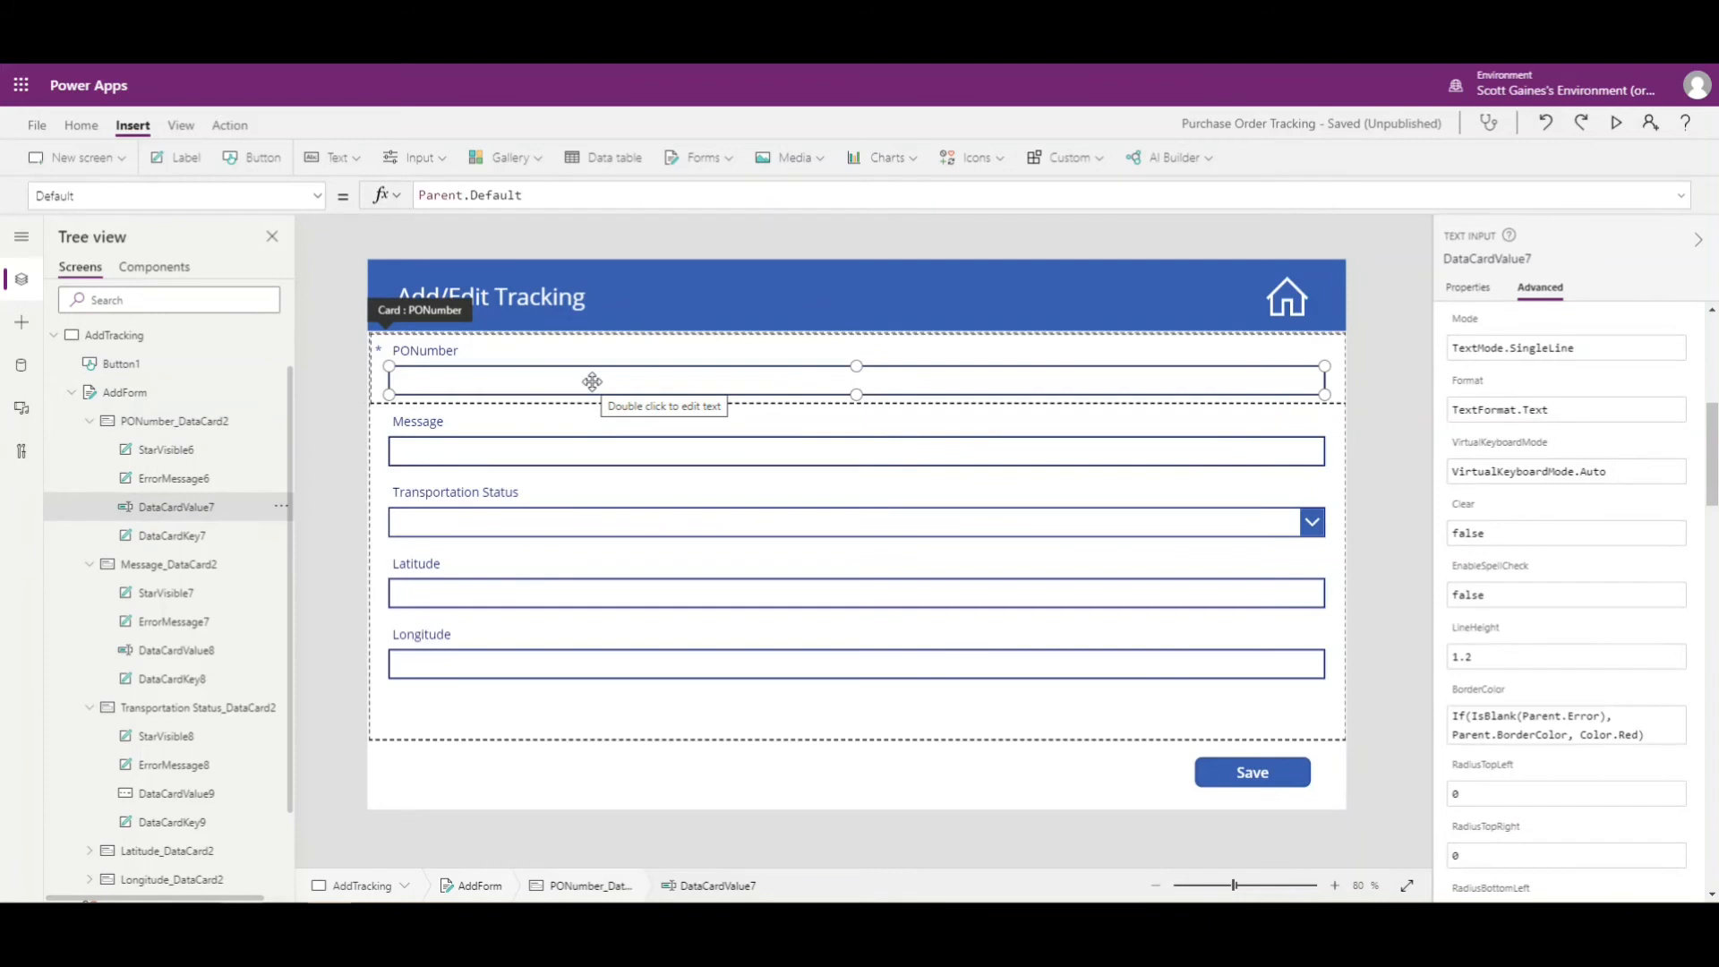
pyautogui.scroll(6, 1540, 627)
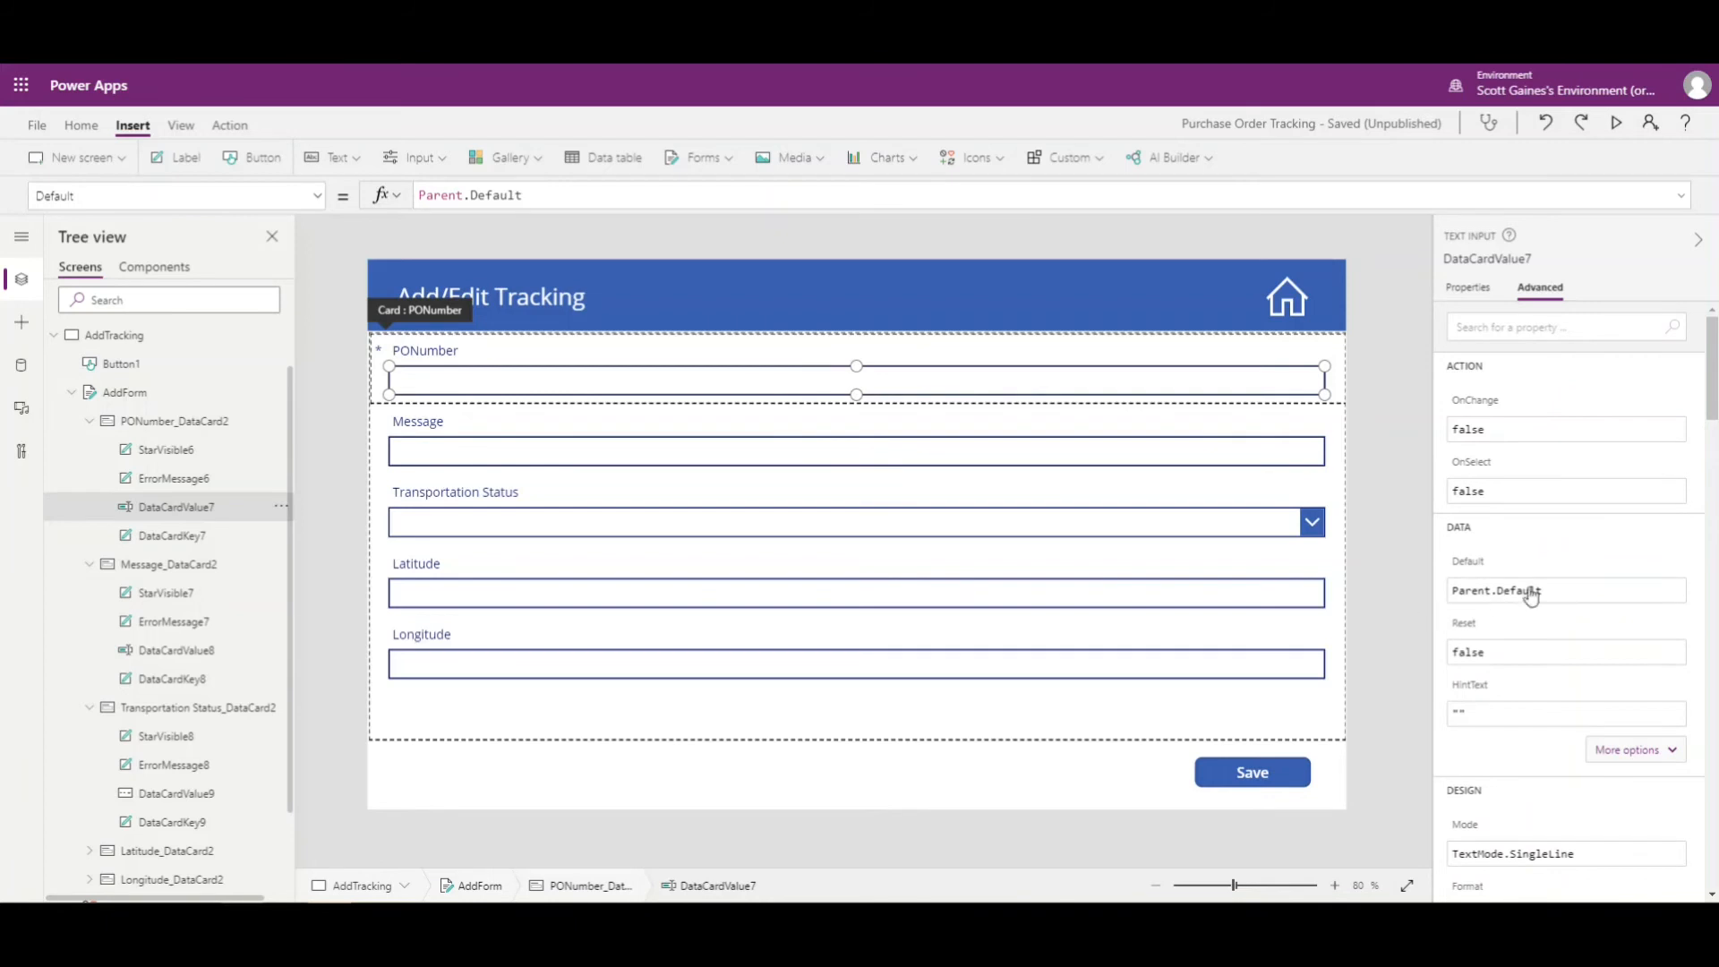
pyautogui.click(1587, 593)
pyautogui.moveTo(1587, 592); pyautogui.dragTo(1392, 595)
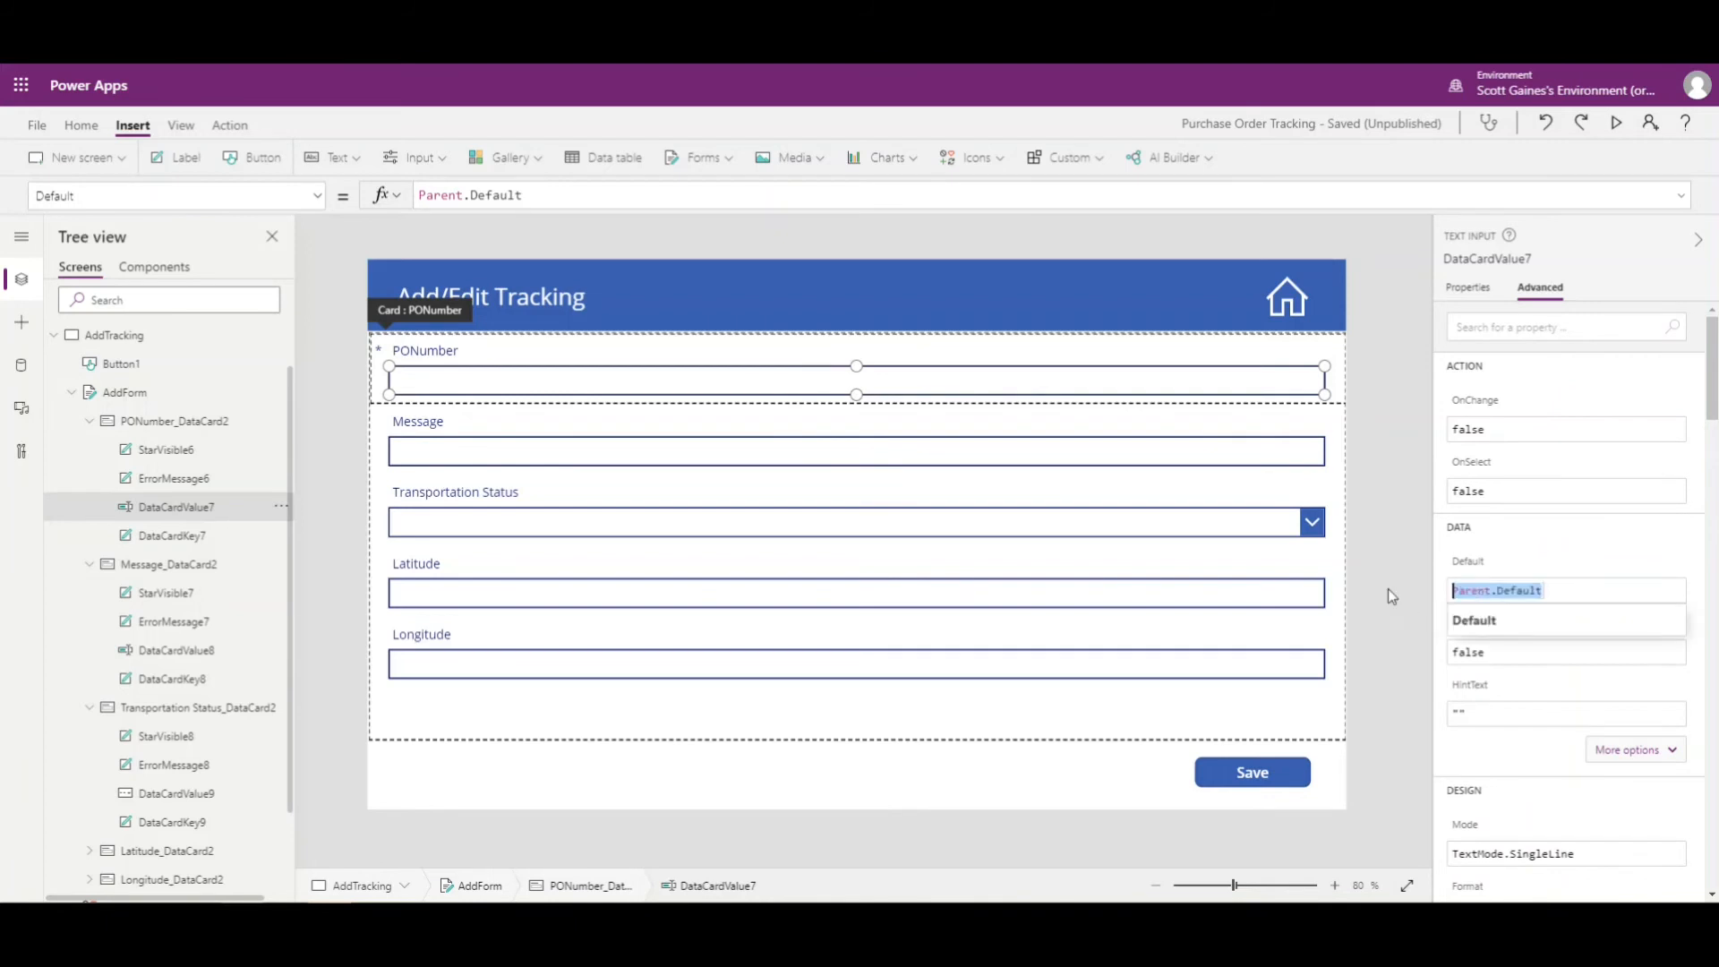
pyautogui.press('BackSpace')
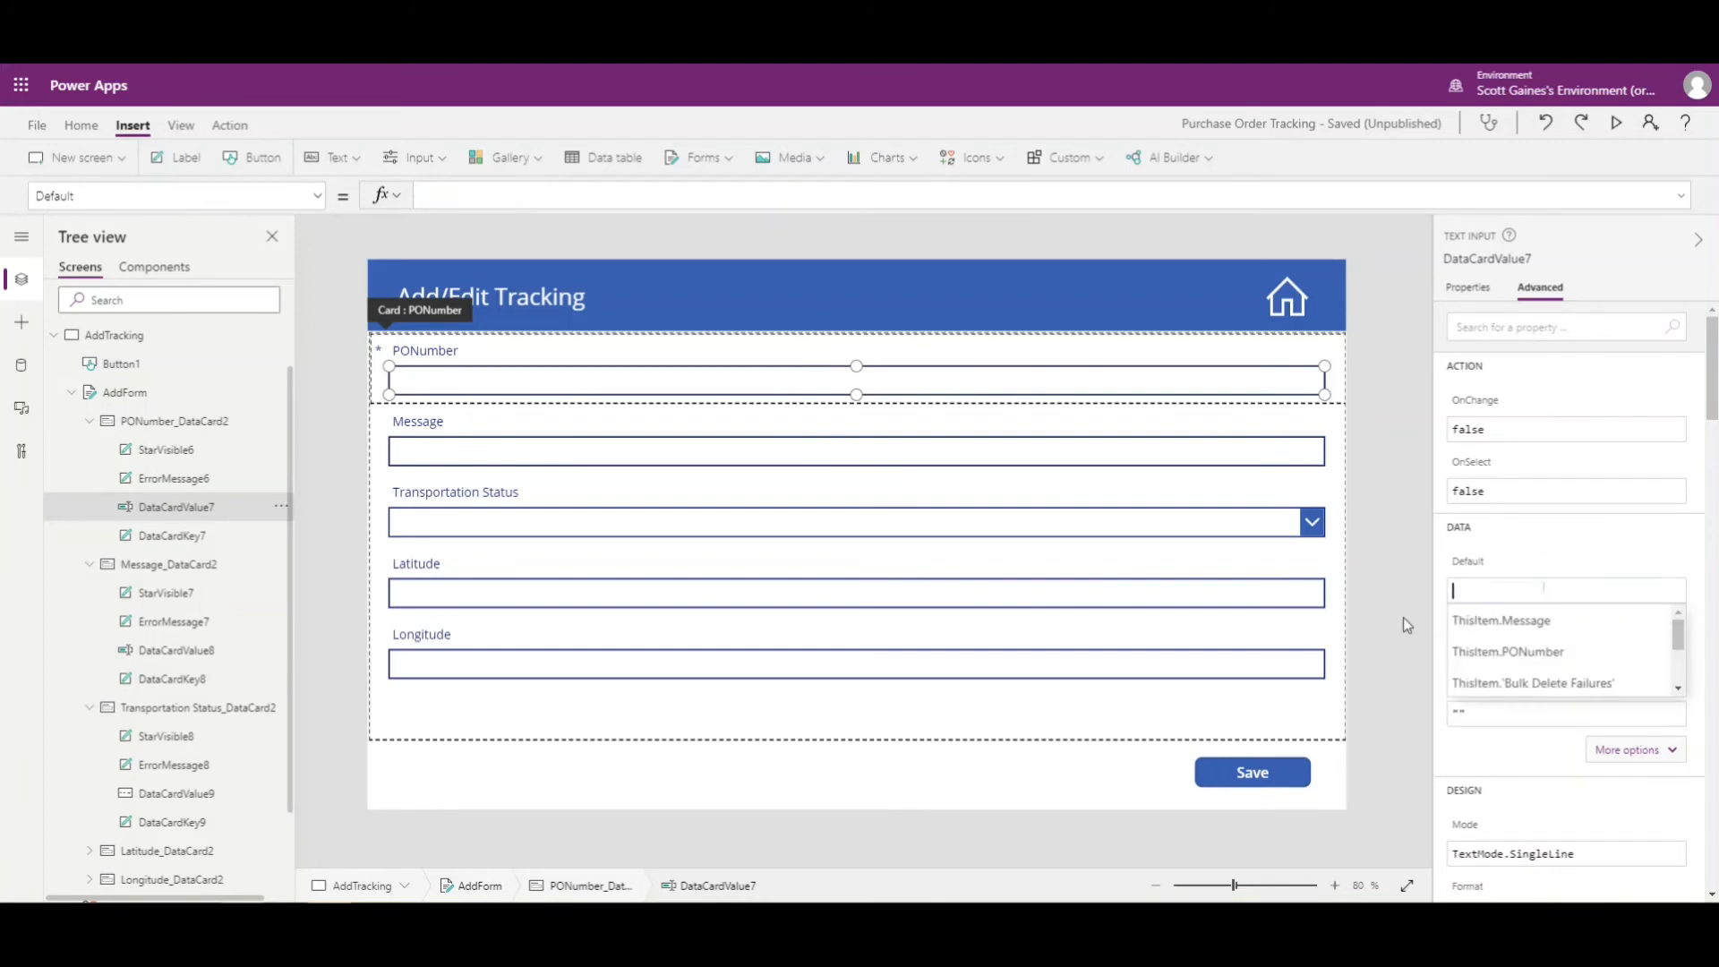
pyautogui.write('If(varEditMode = "New" && !IsBlank(FinOpsInput),FinOpsInput,ThisItem.PONumber)')
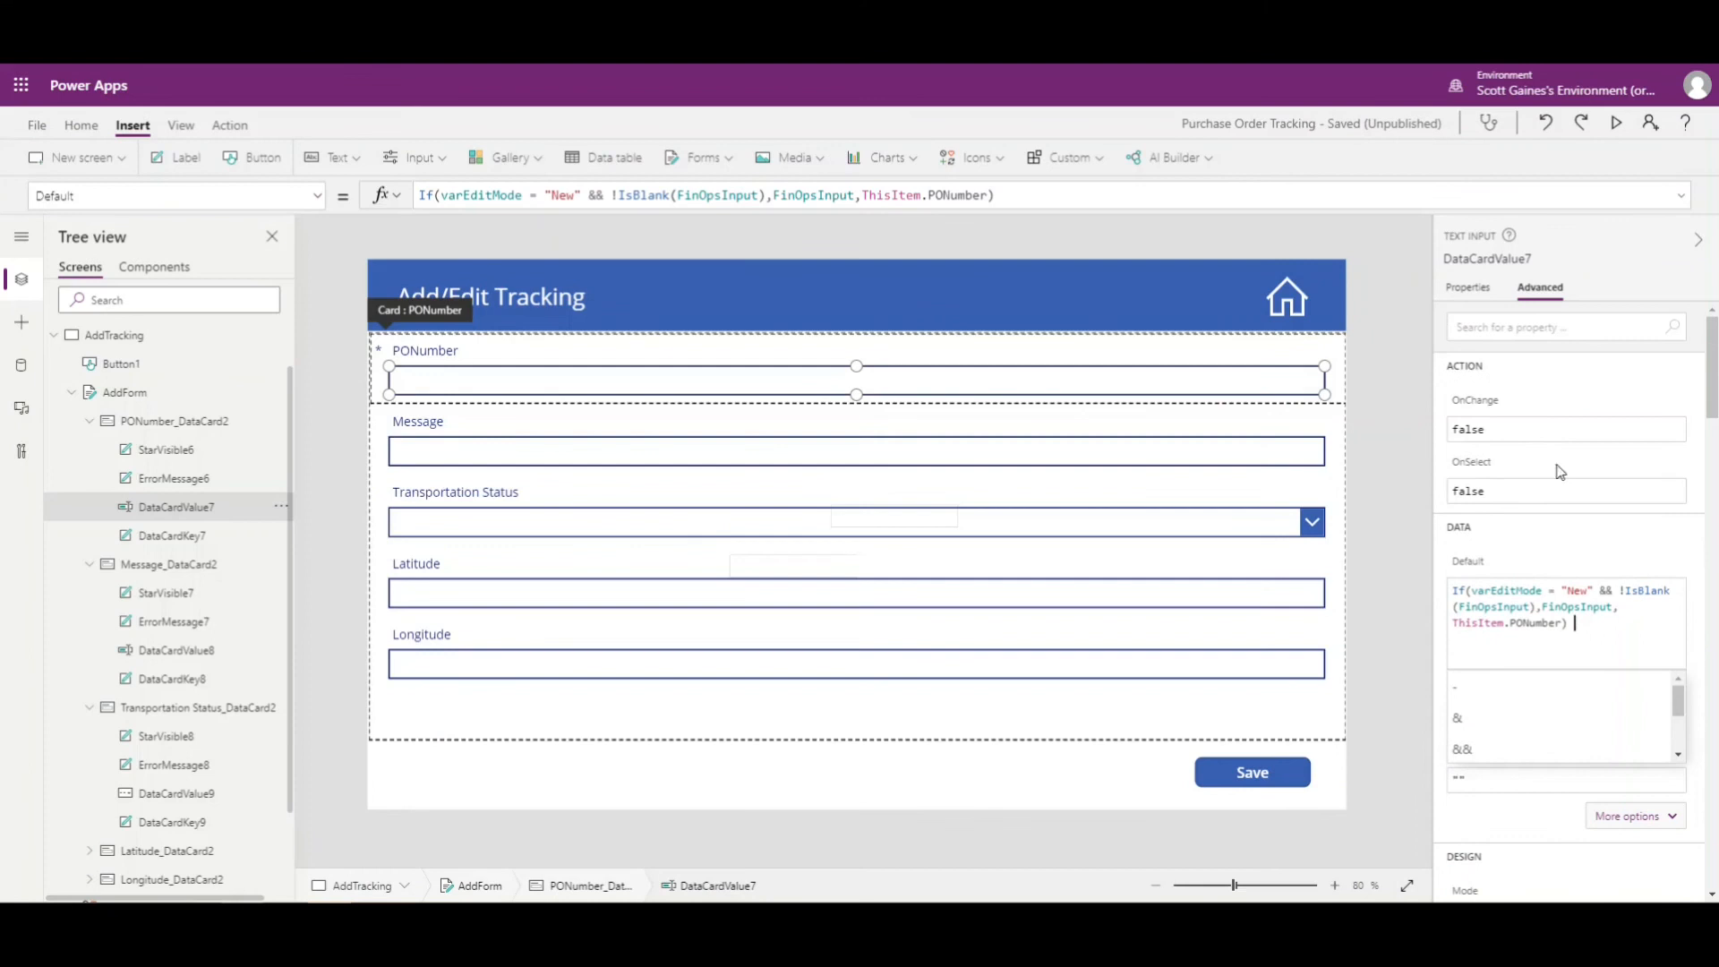
pyautogui.scroll(-2, 1597, 541)
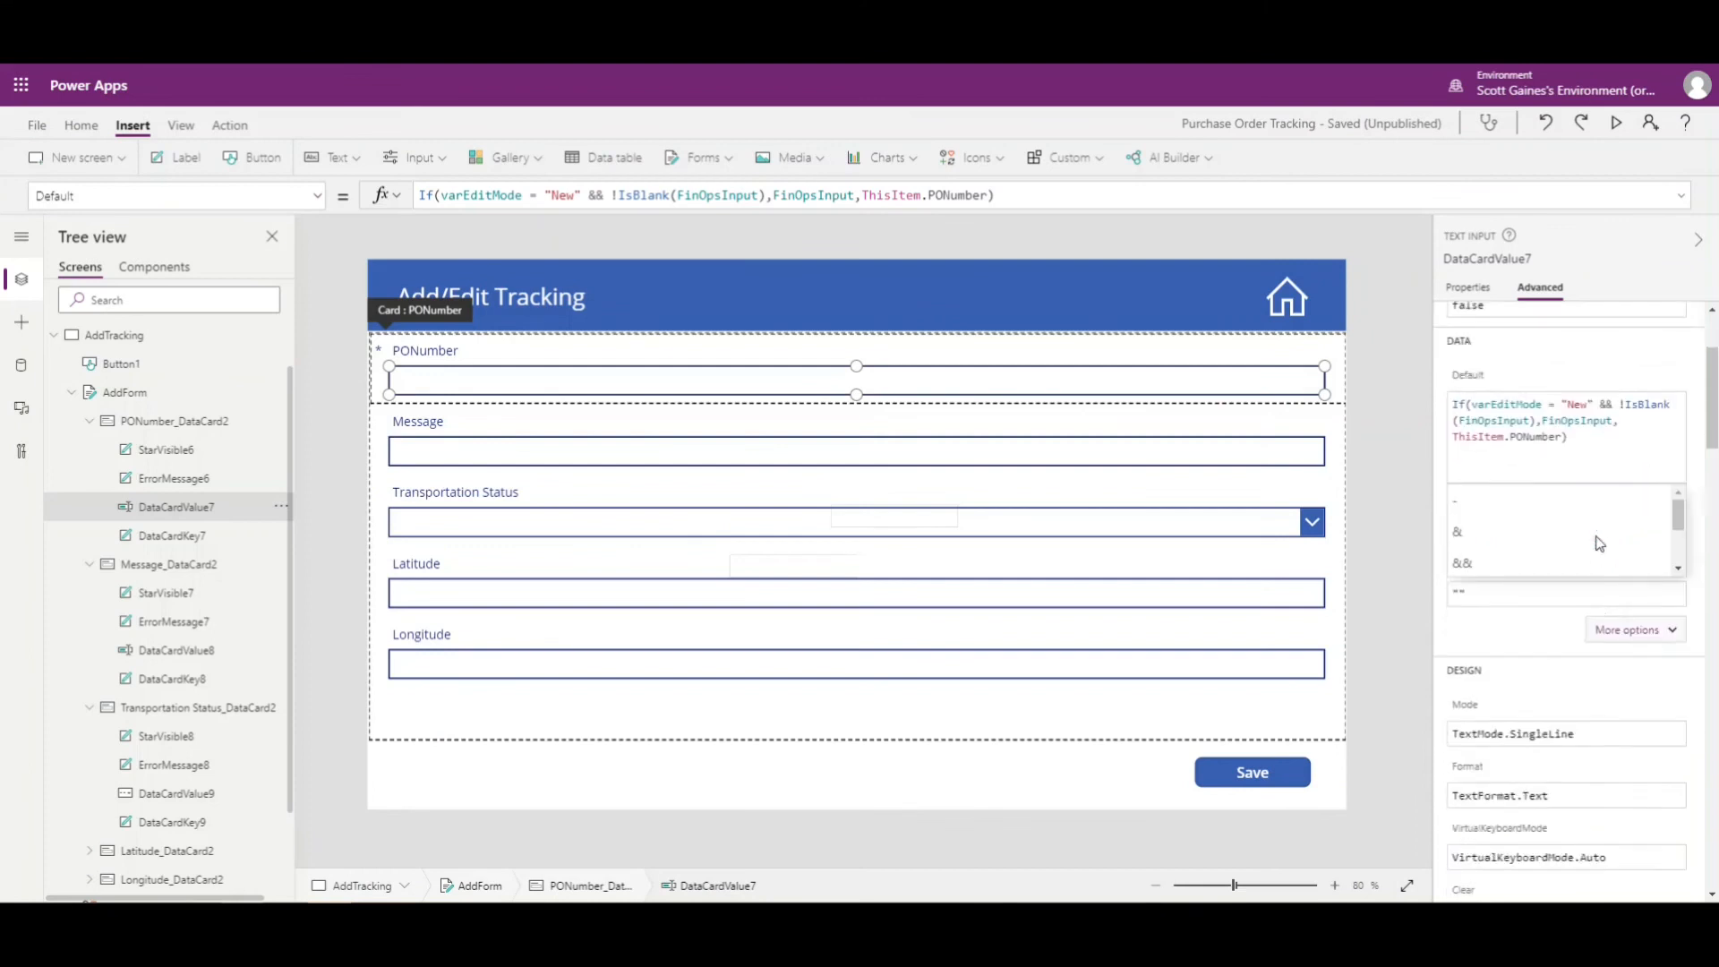
# Save the Purchase Order Tracking app and publish this version.
pyautogui.scroll(2, 1597, 541)
pyautogui.click(1430, 624)
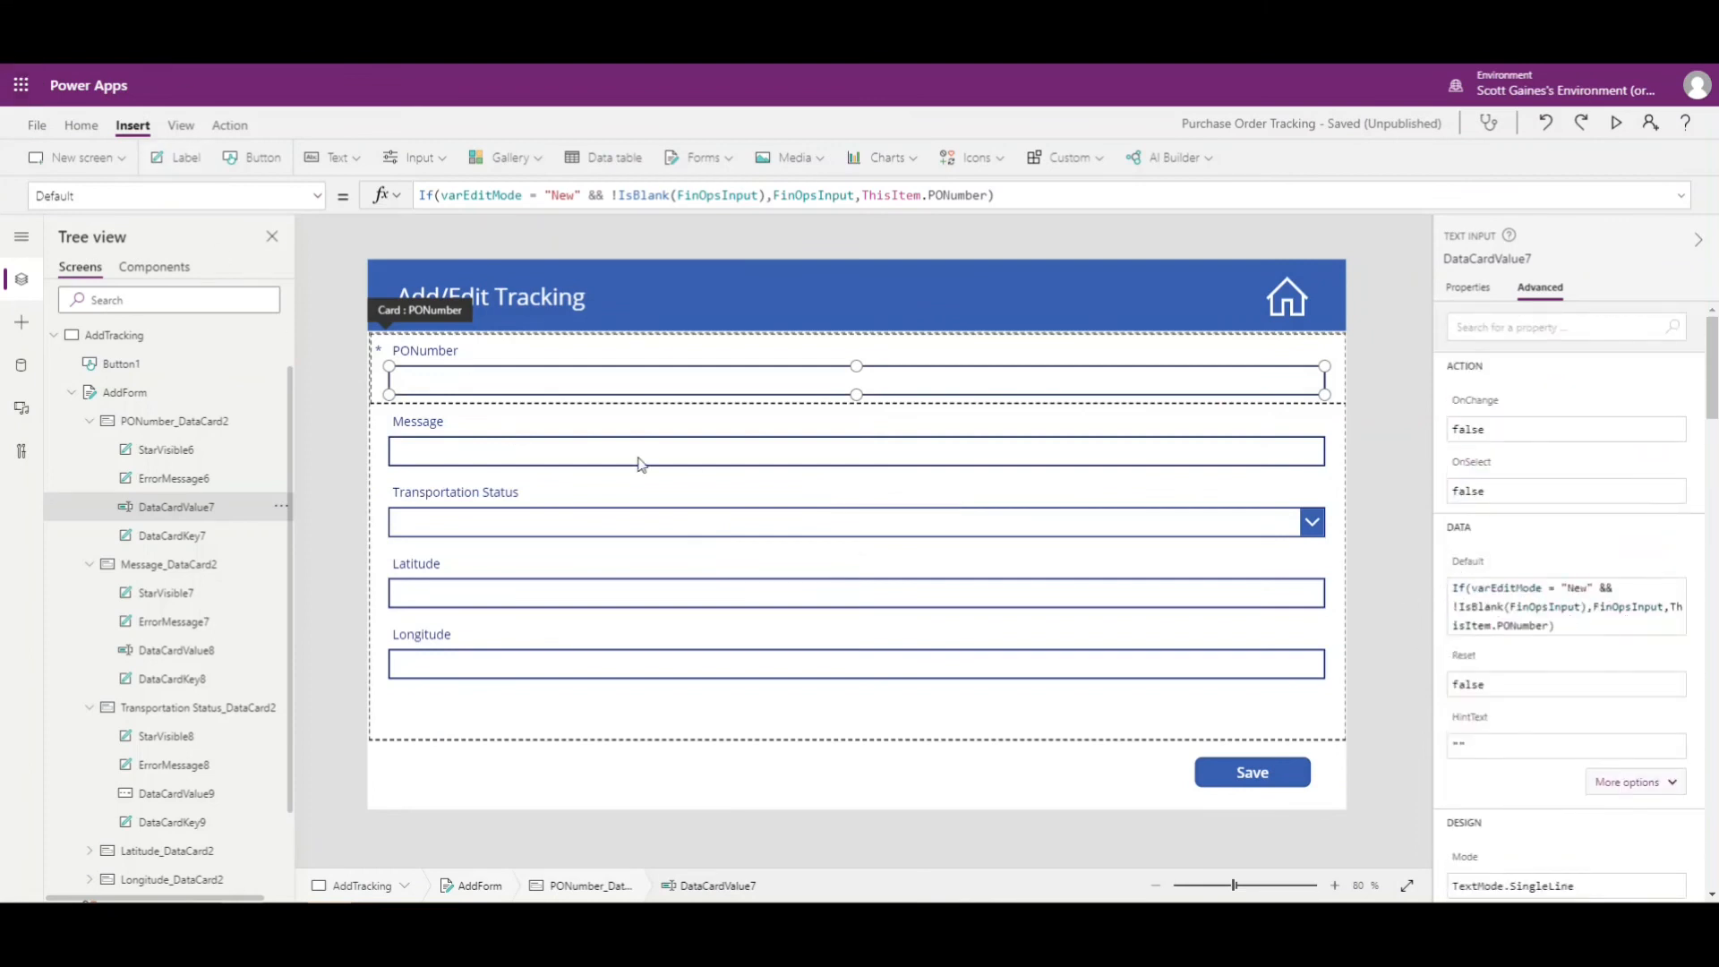
pyautogui.click(36, 126)
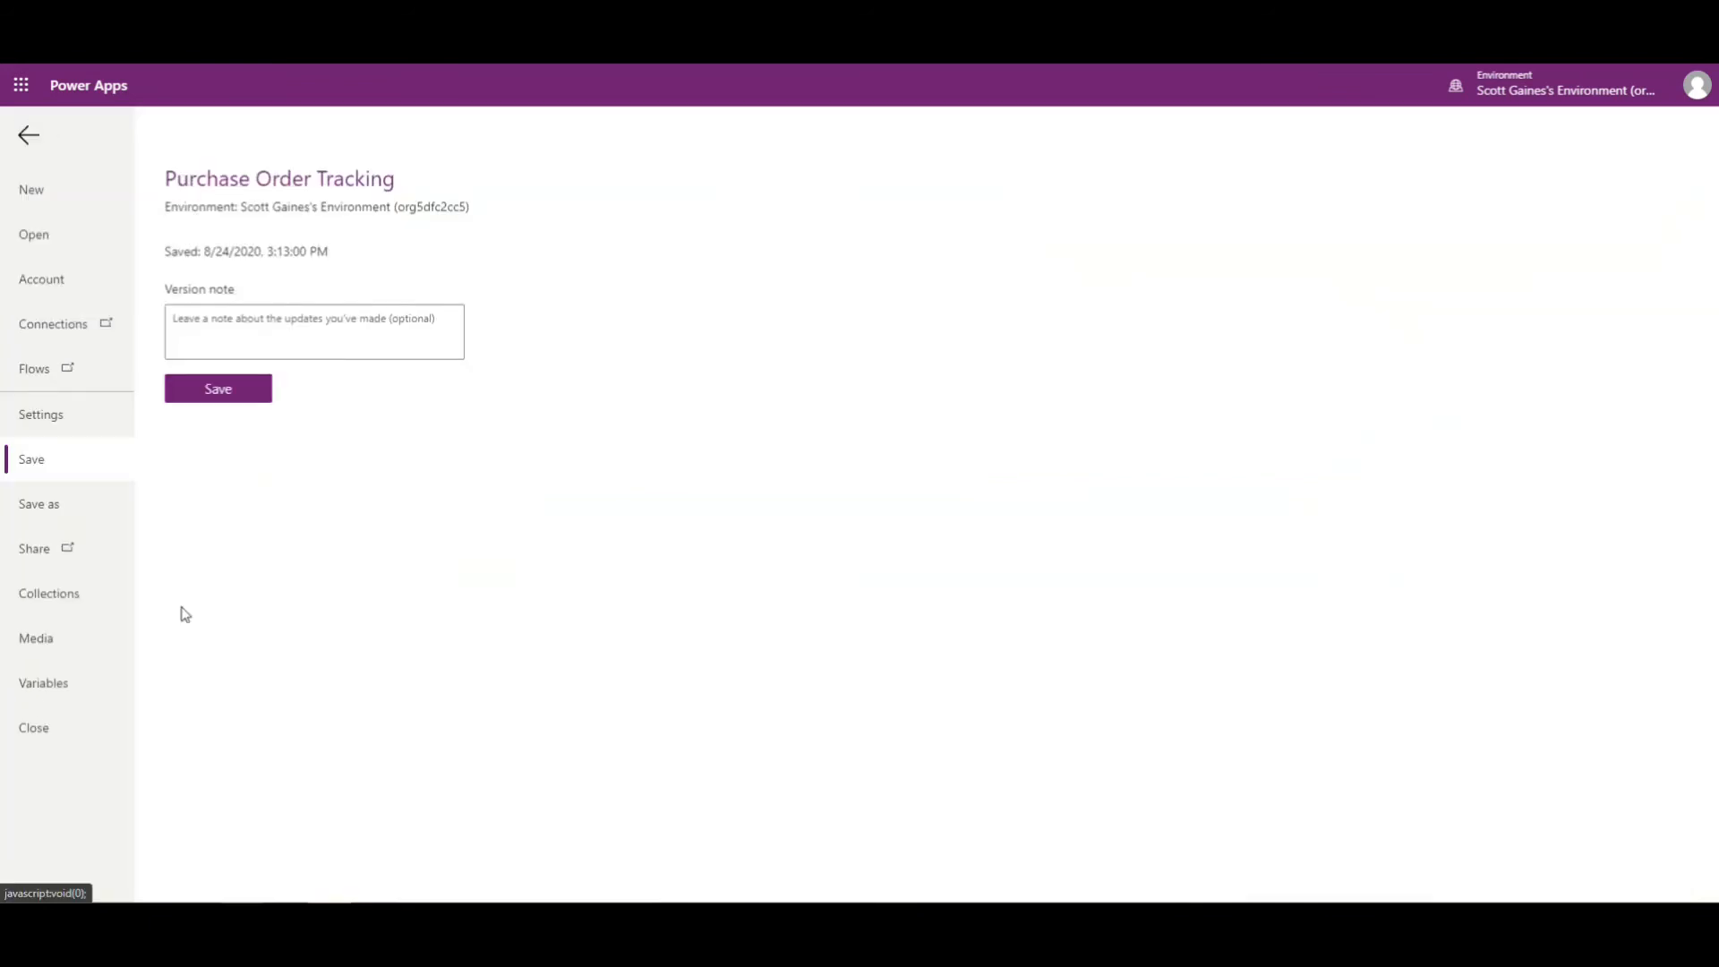
pyautogui.click(215, 390)
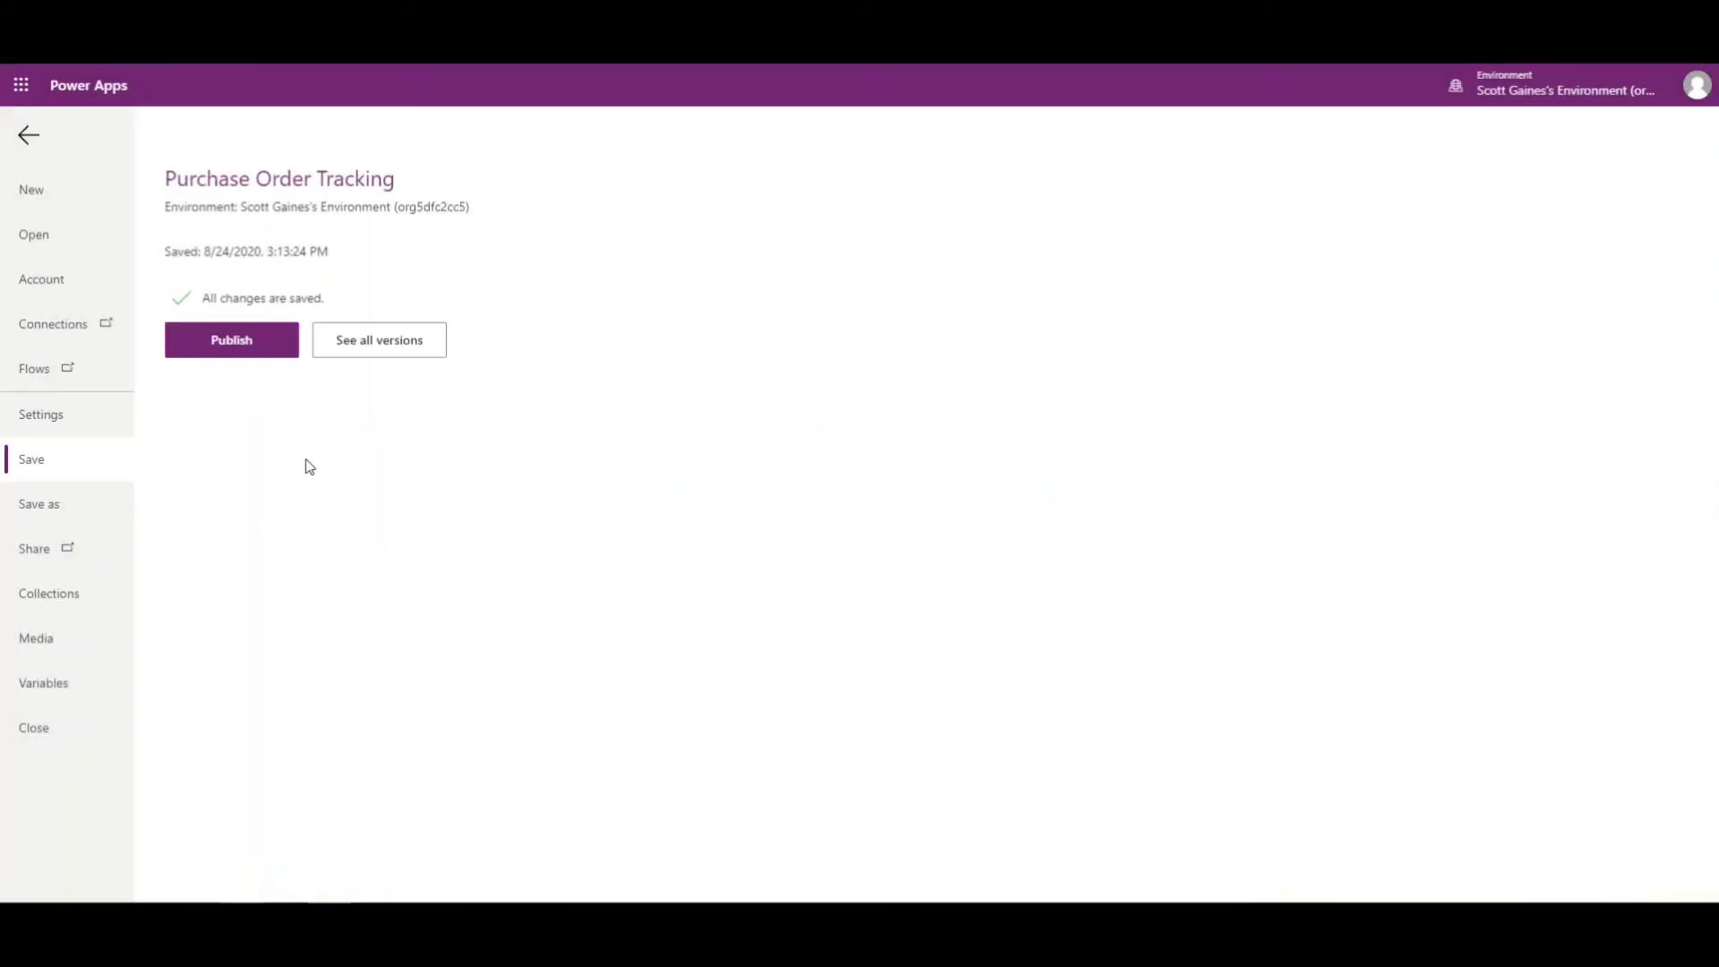
pyautogui.click(212, 351)
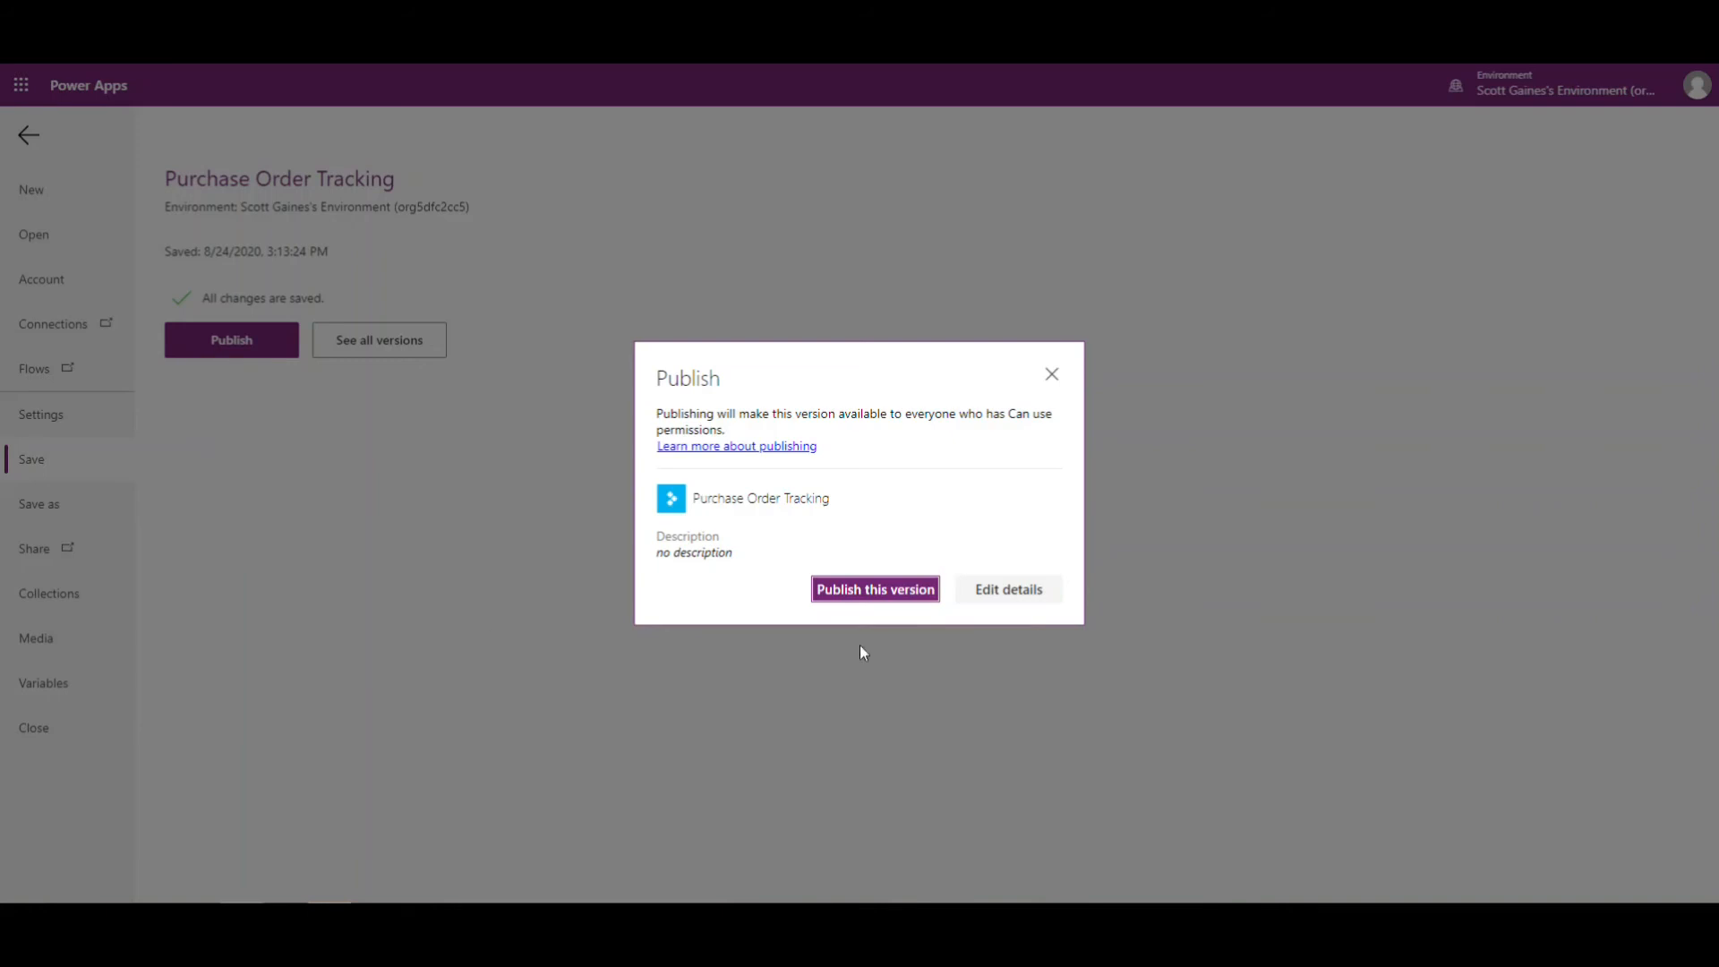
pyautogui.click(868, 591)
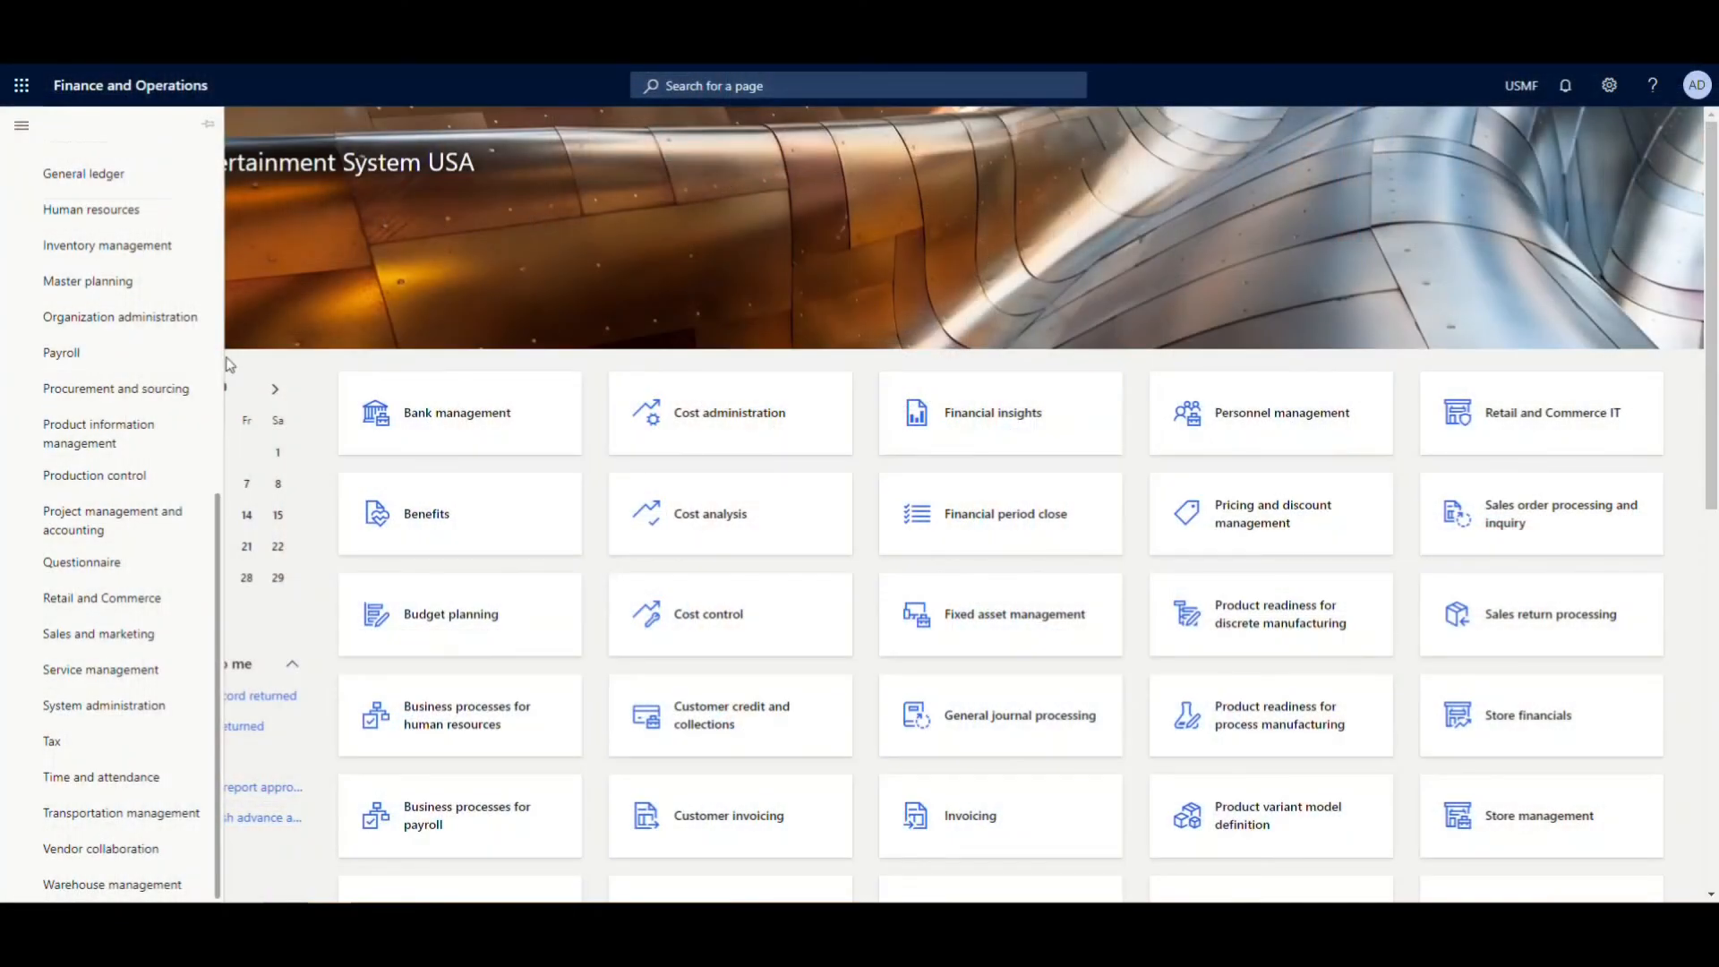
# Switch to Finance and Operations and open the Purchase Order Tracking section in the header of the first Contoso Asia purchase order.
pyautogui.click(144, 394)
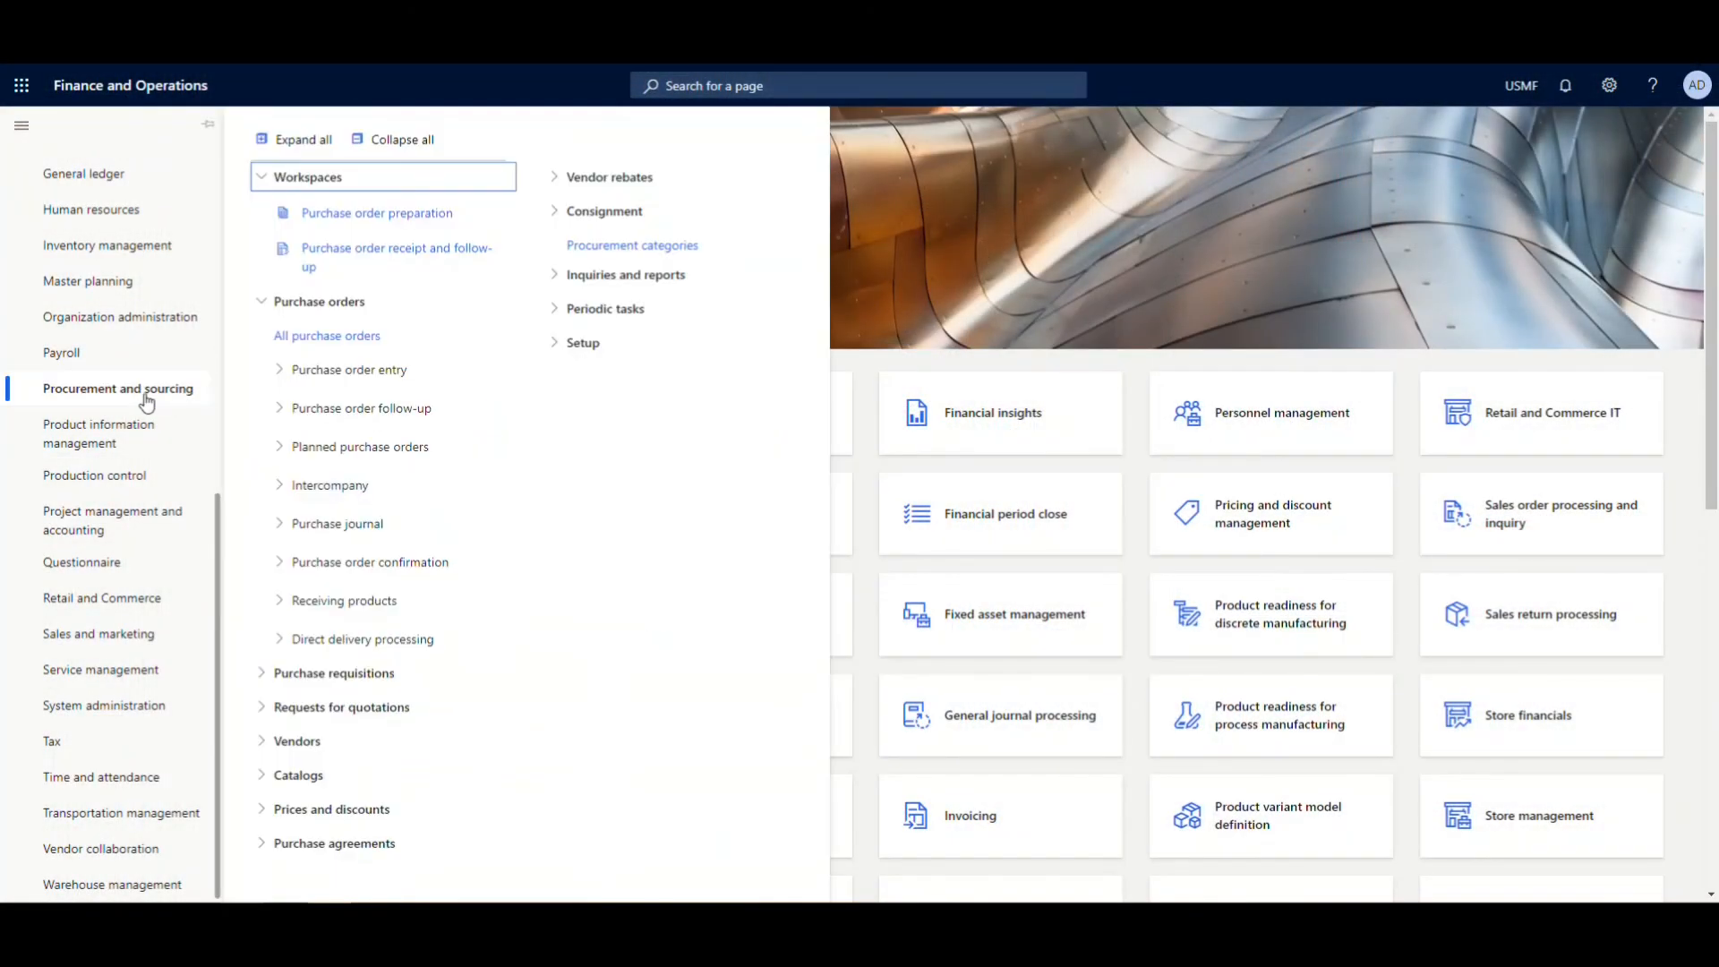
pyautogui.click(355, 344)
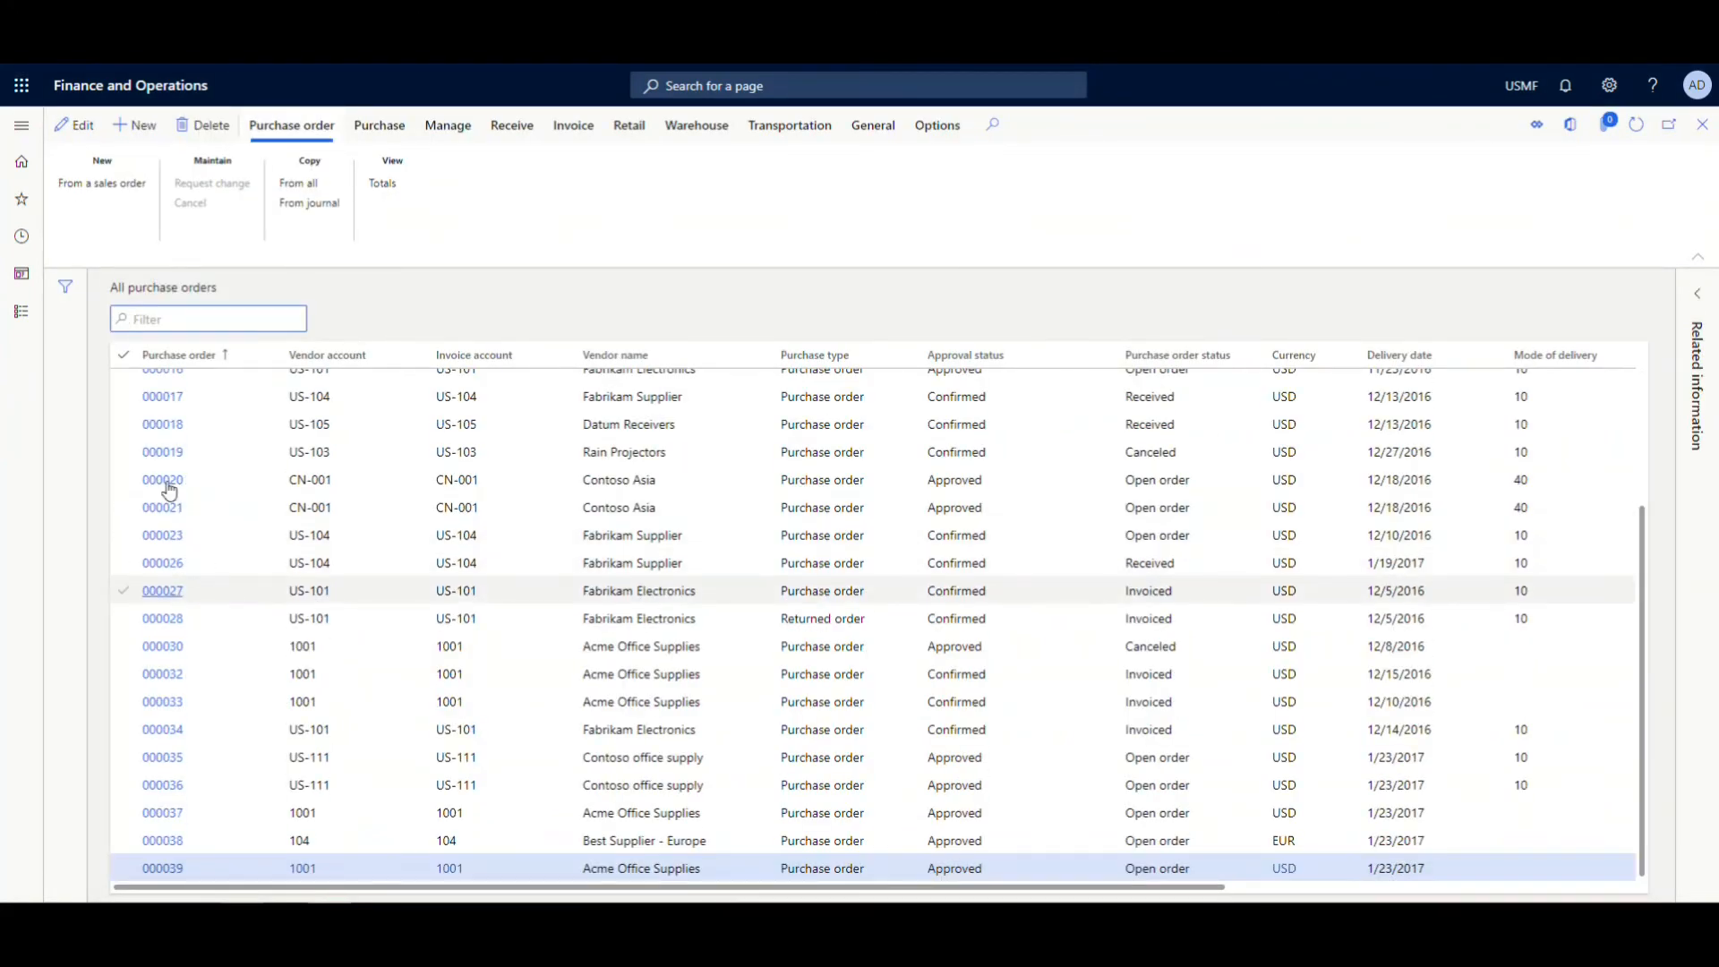
pyautogui.click(169, 487)
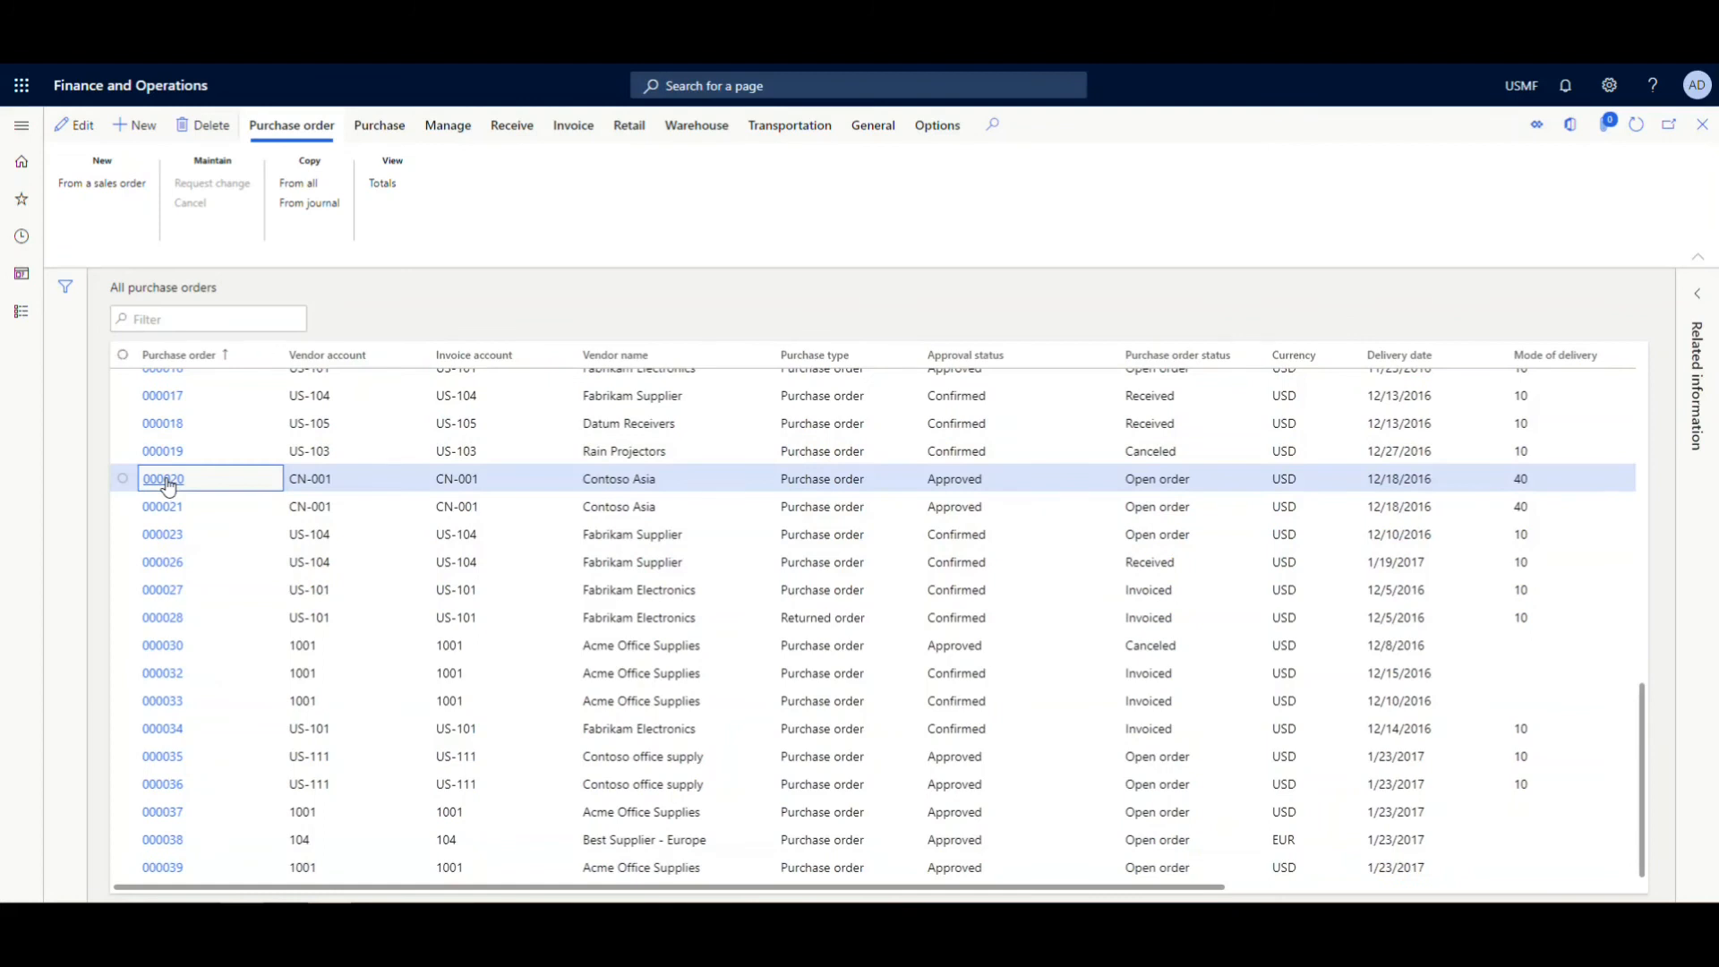
pyautogui.click(163, 479)
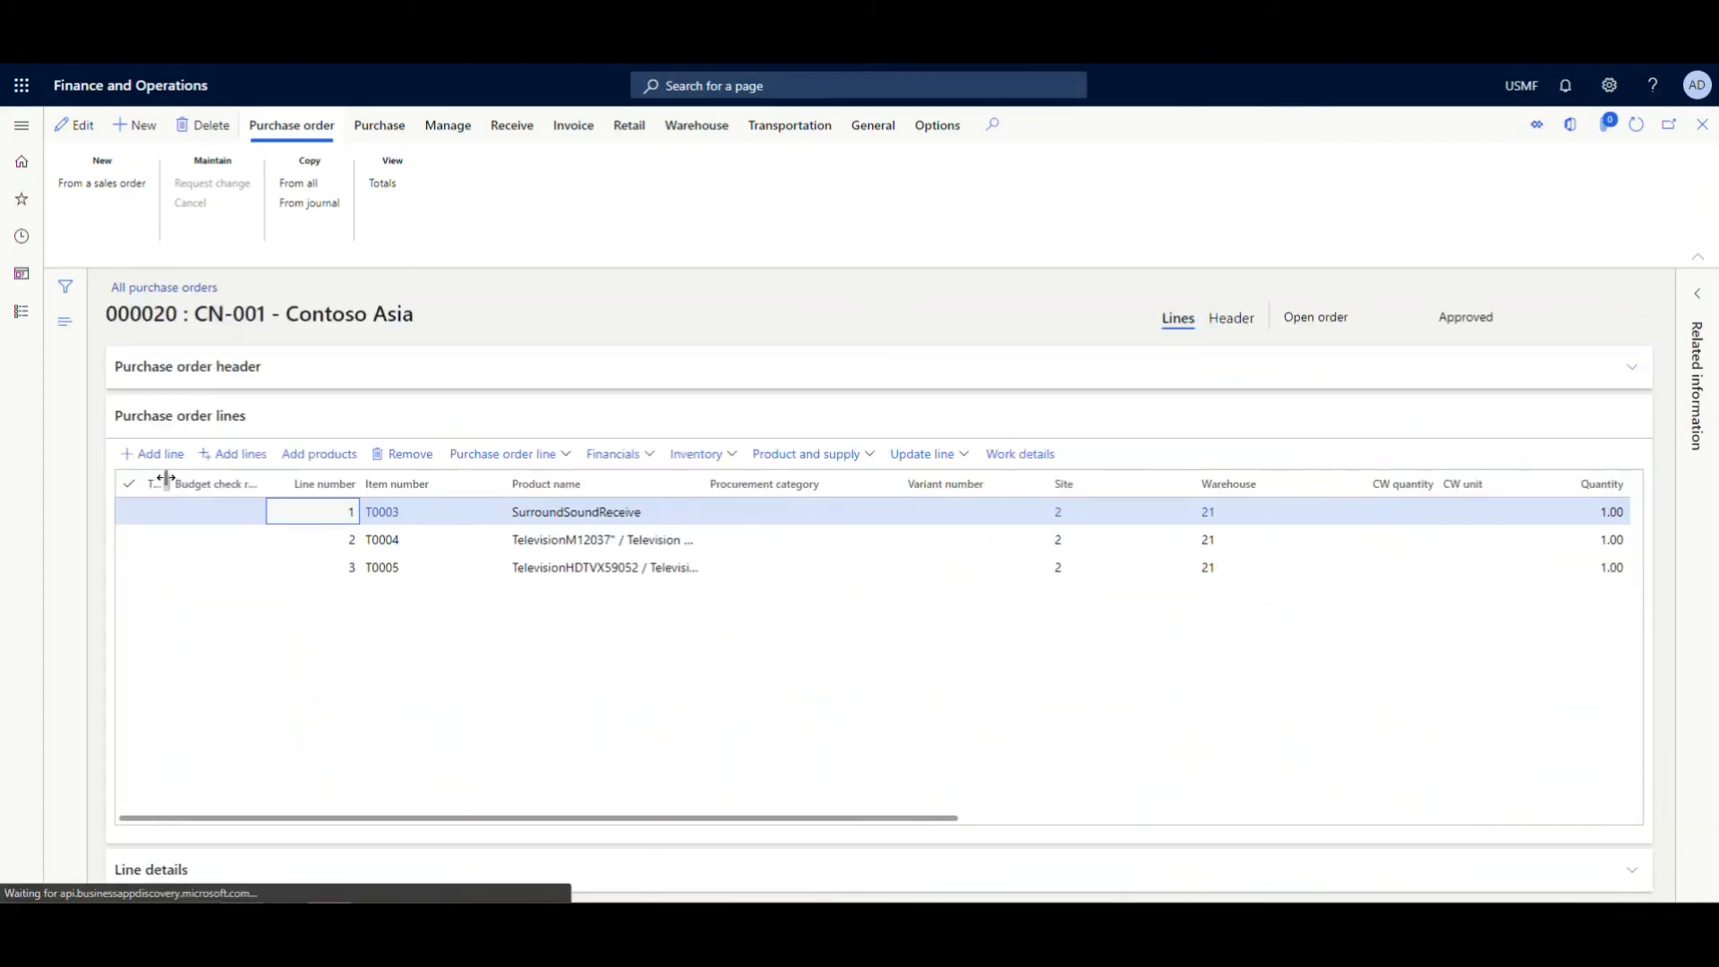
pyautogui.click(1231, 318)
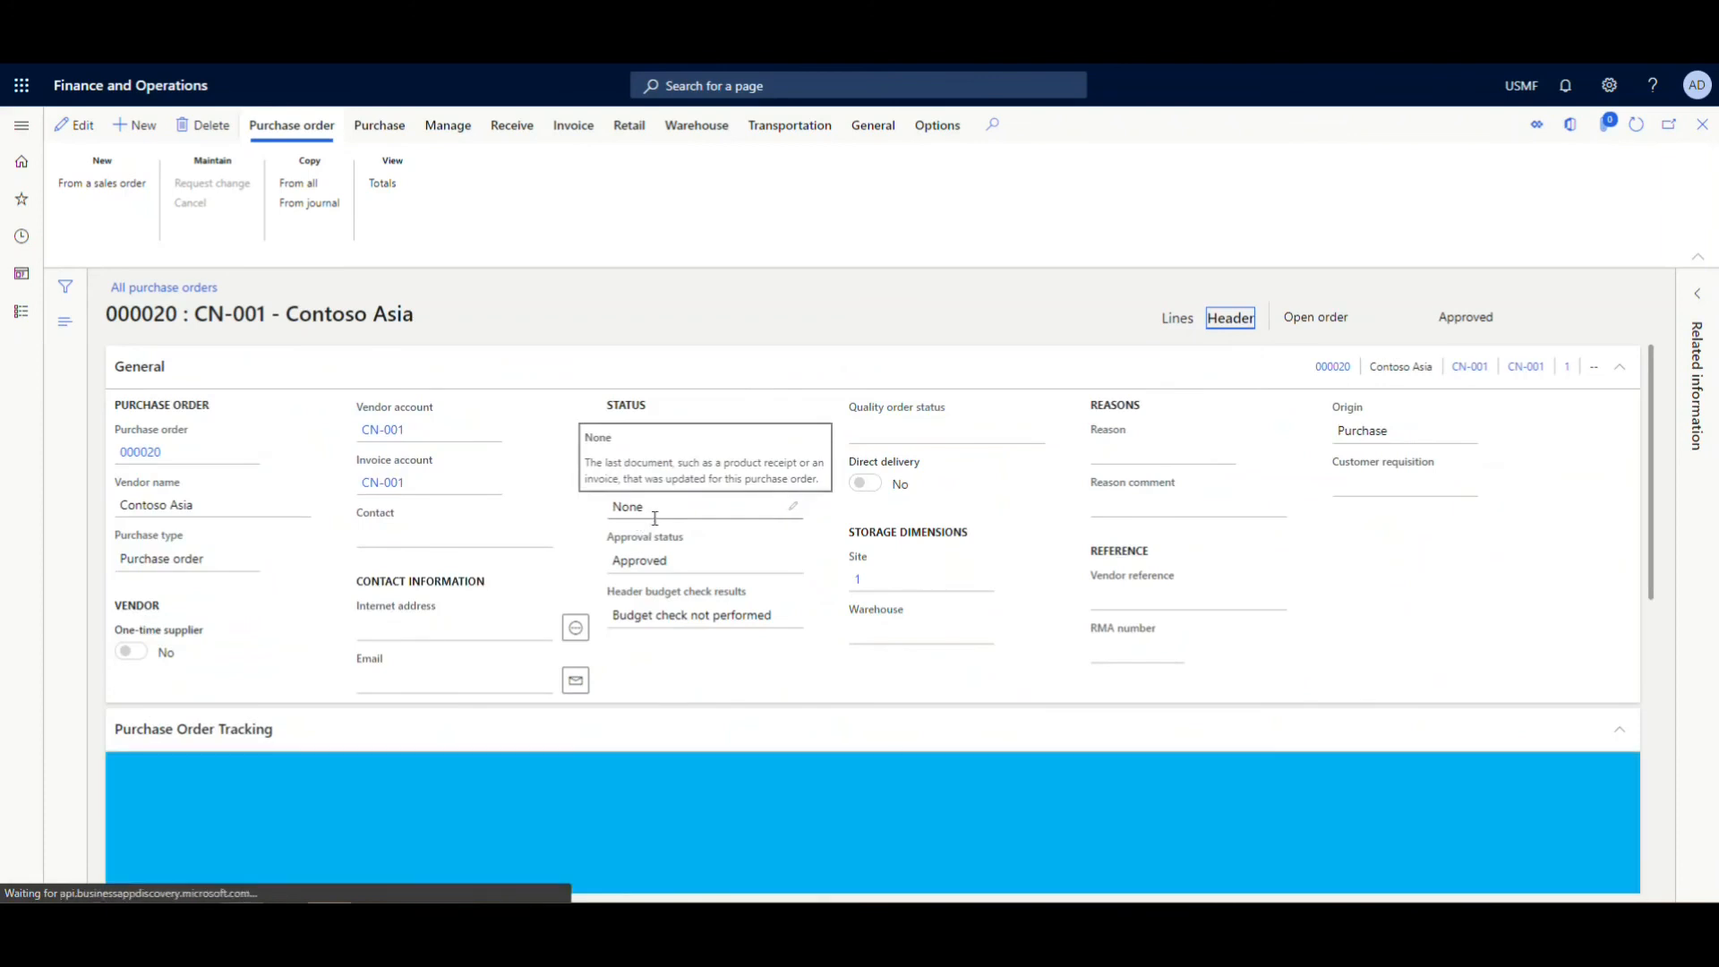
pyautogui.scroll(-1, 802, 722)
pyautogui.scroll(-2, 803, 722)
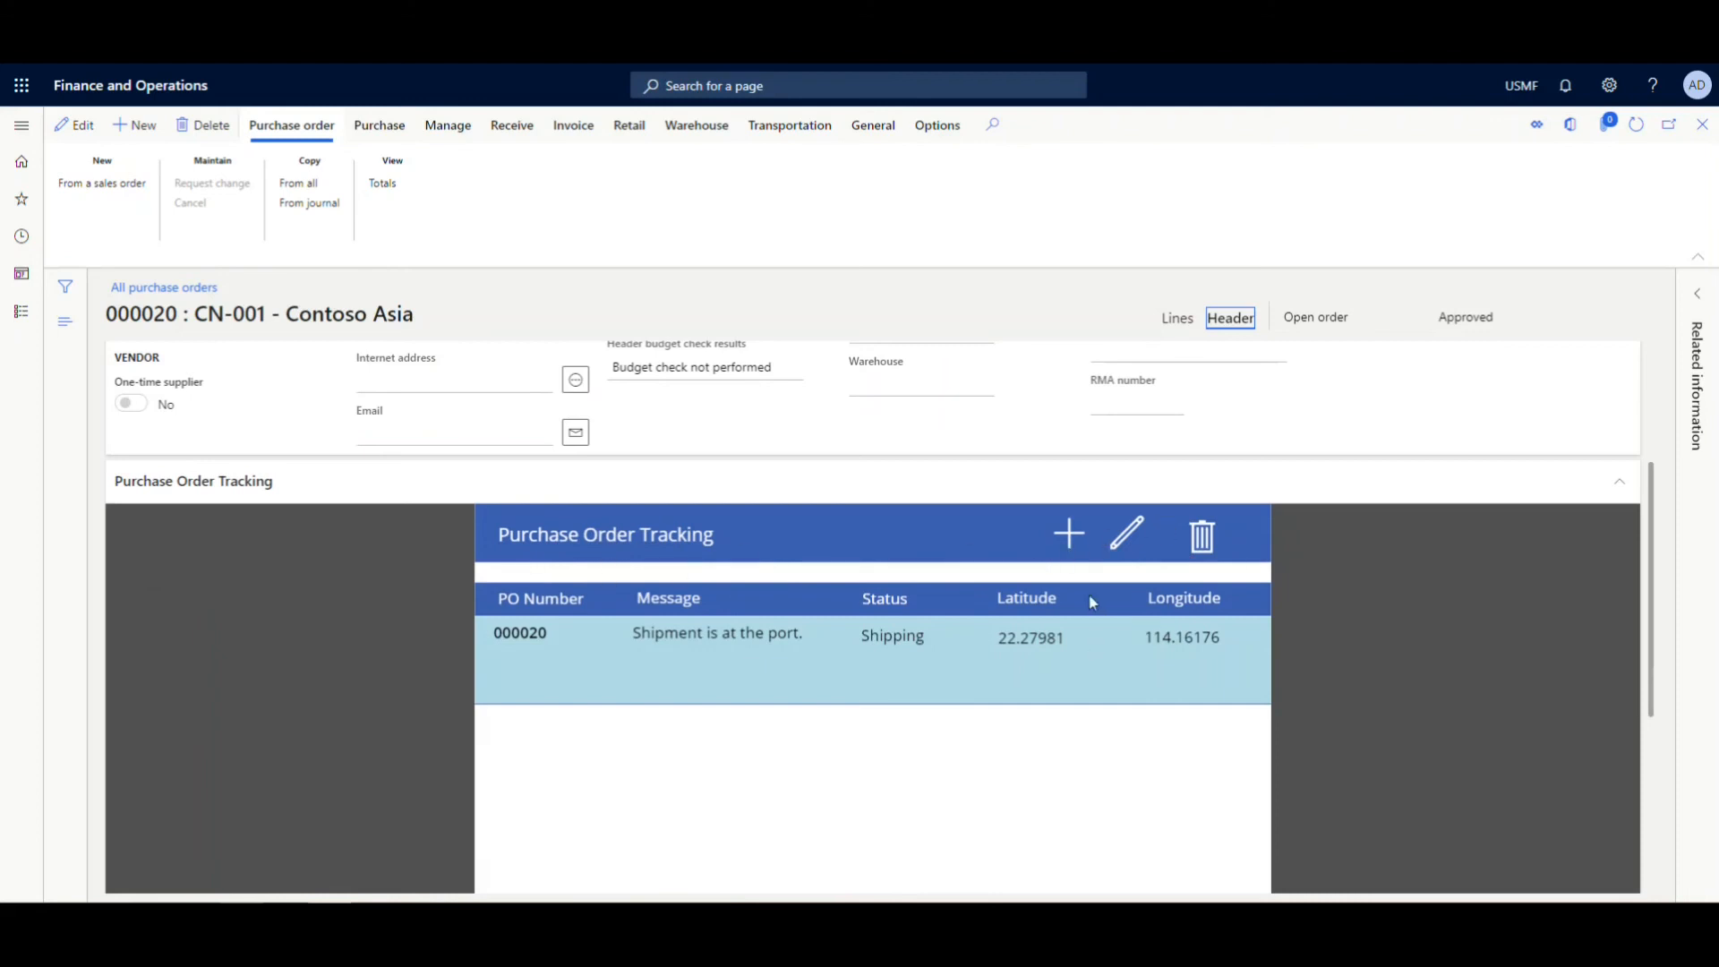
# Start a new tracking record with the message "This shipment has left port" and the transportation status On the water.
pyautogui.click(1069, 535)
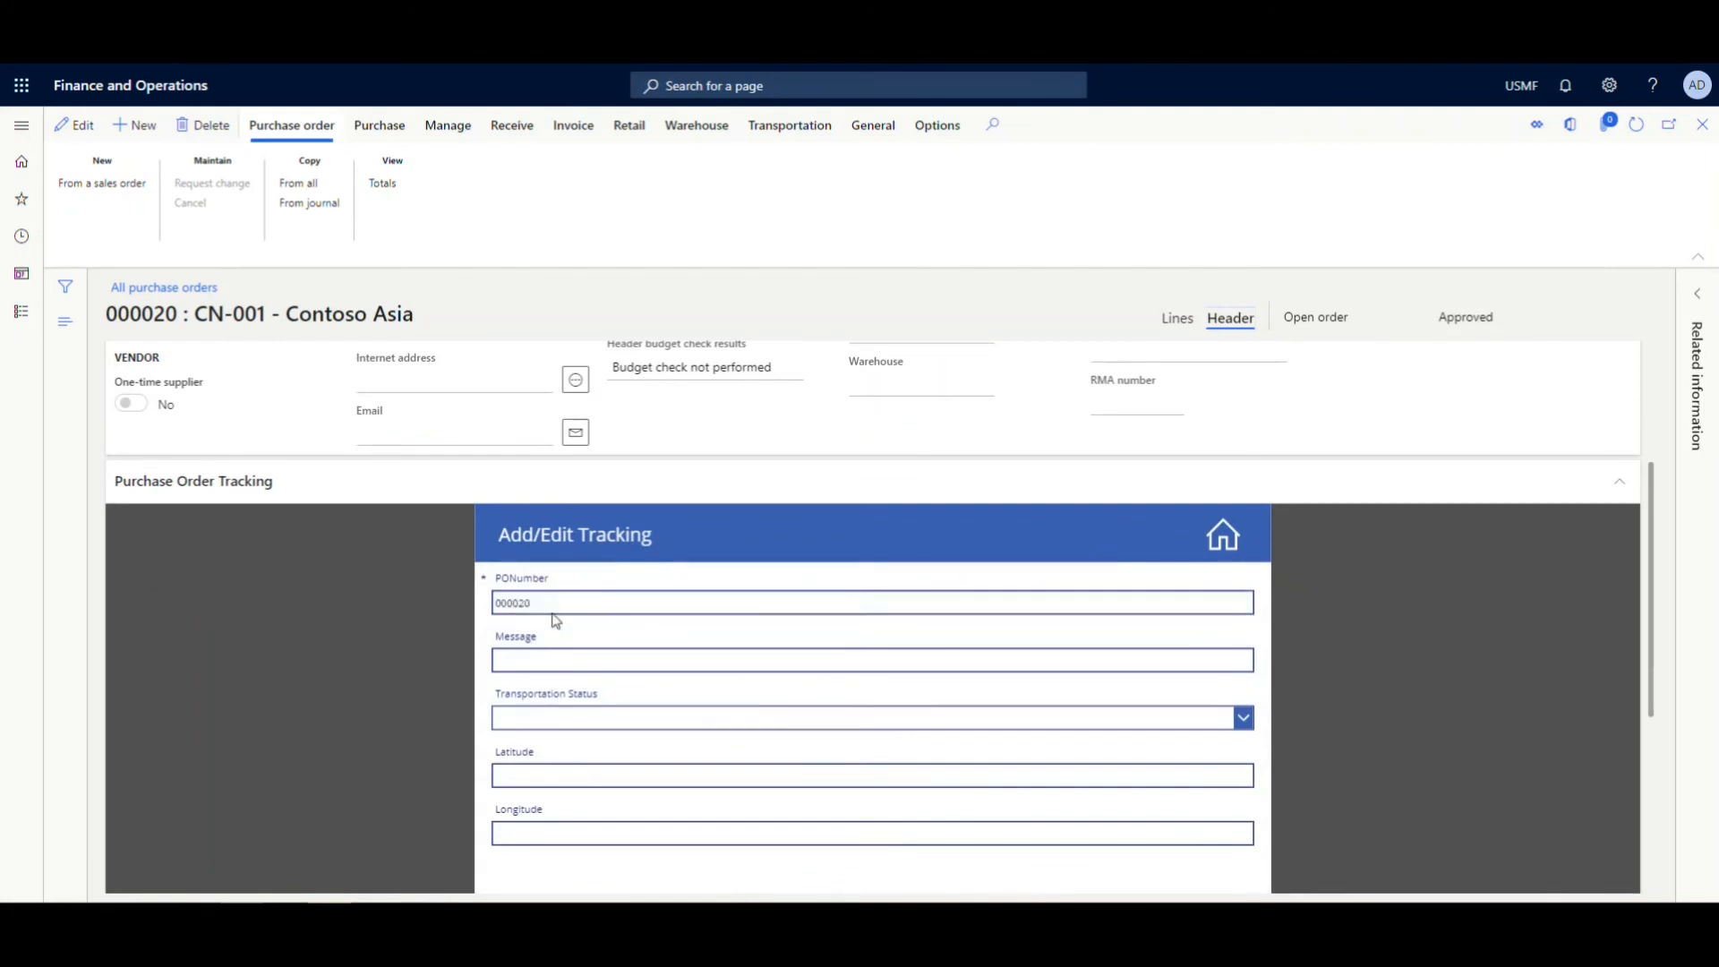
pyautogui.click(562, 663)
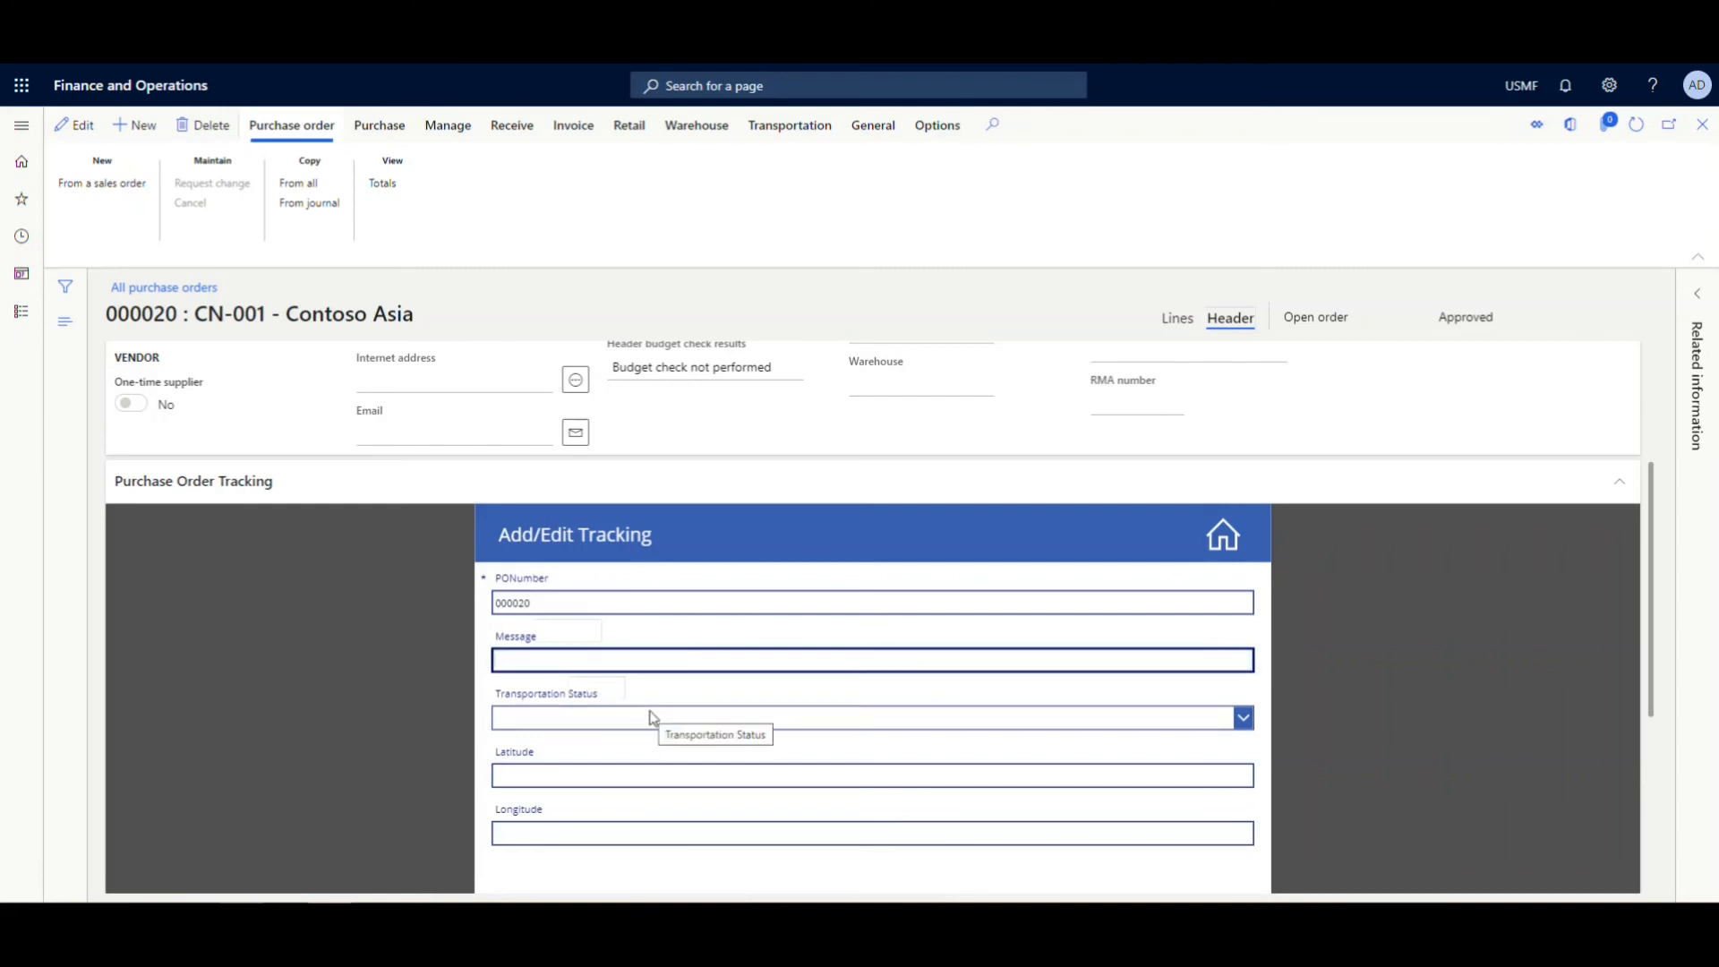
pyautogui.write('This shipment has left port')
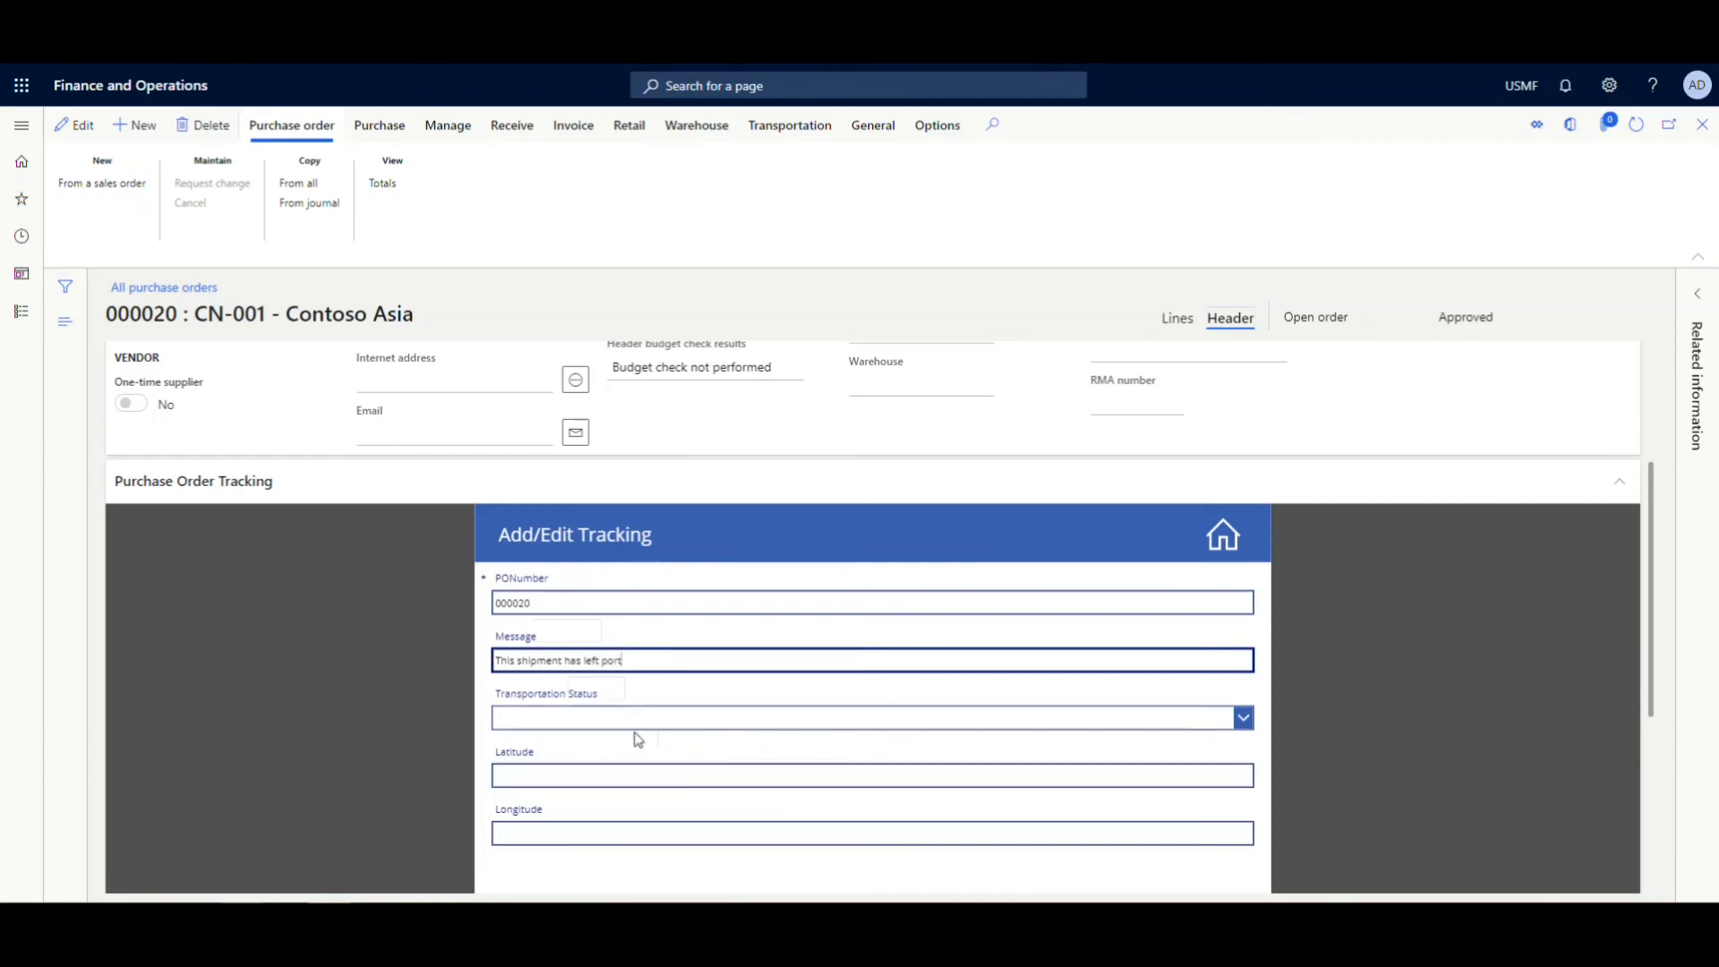
pyautogui.click(636, 721)
pyautogui.click(616, 753)
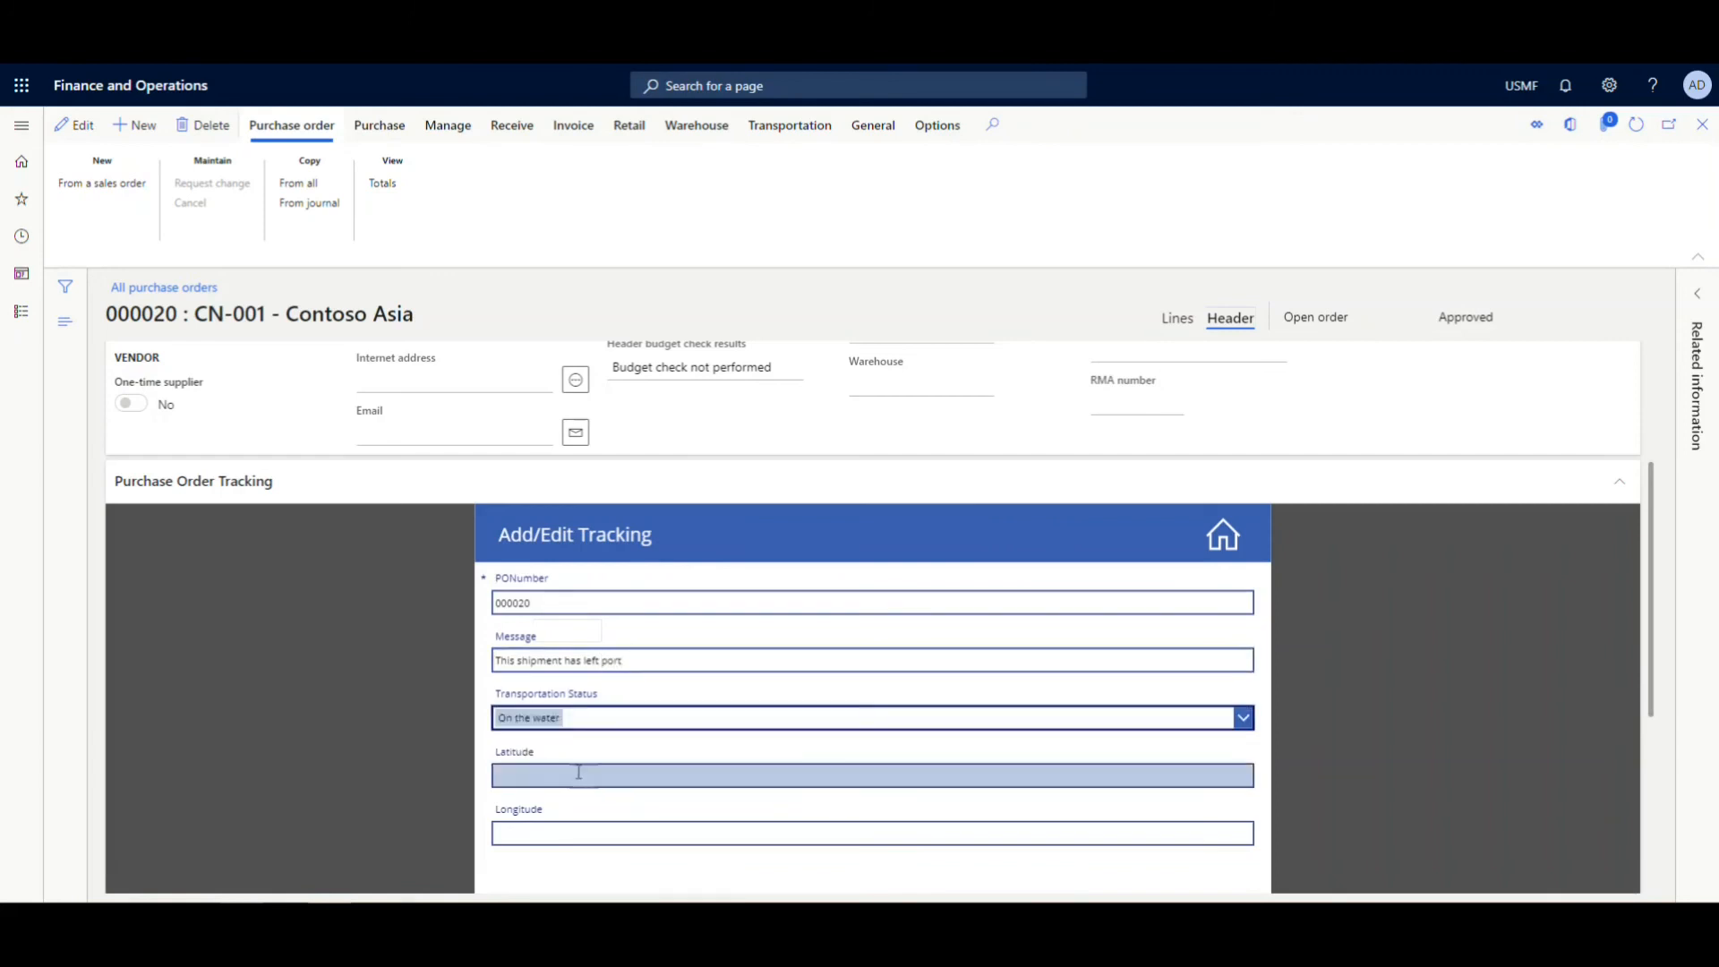
# Set the new record's latitude to 107.00 and longitude to 12.00, save it and return to the tracking list.
pyautogui.click(576, 774)
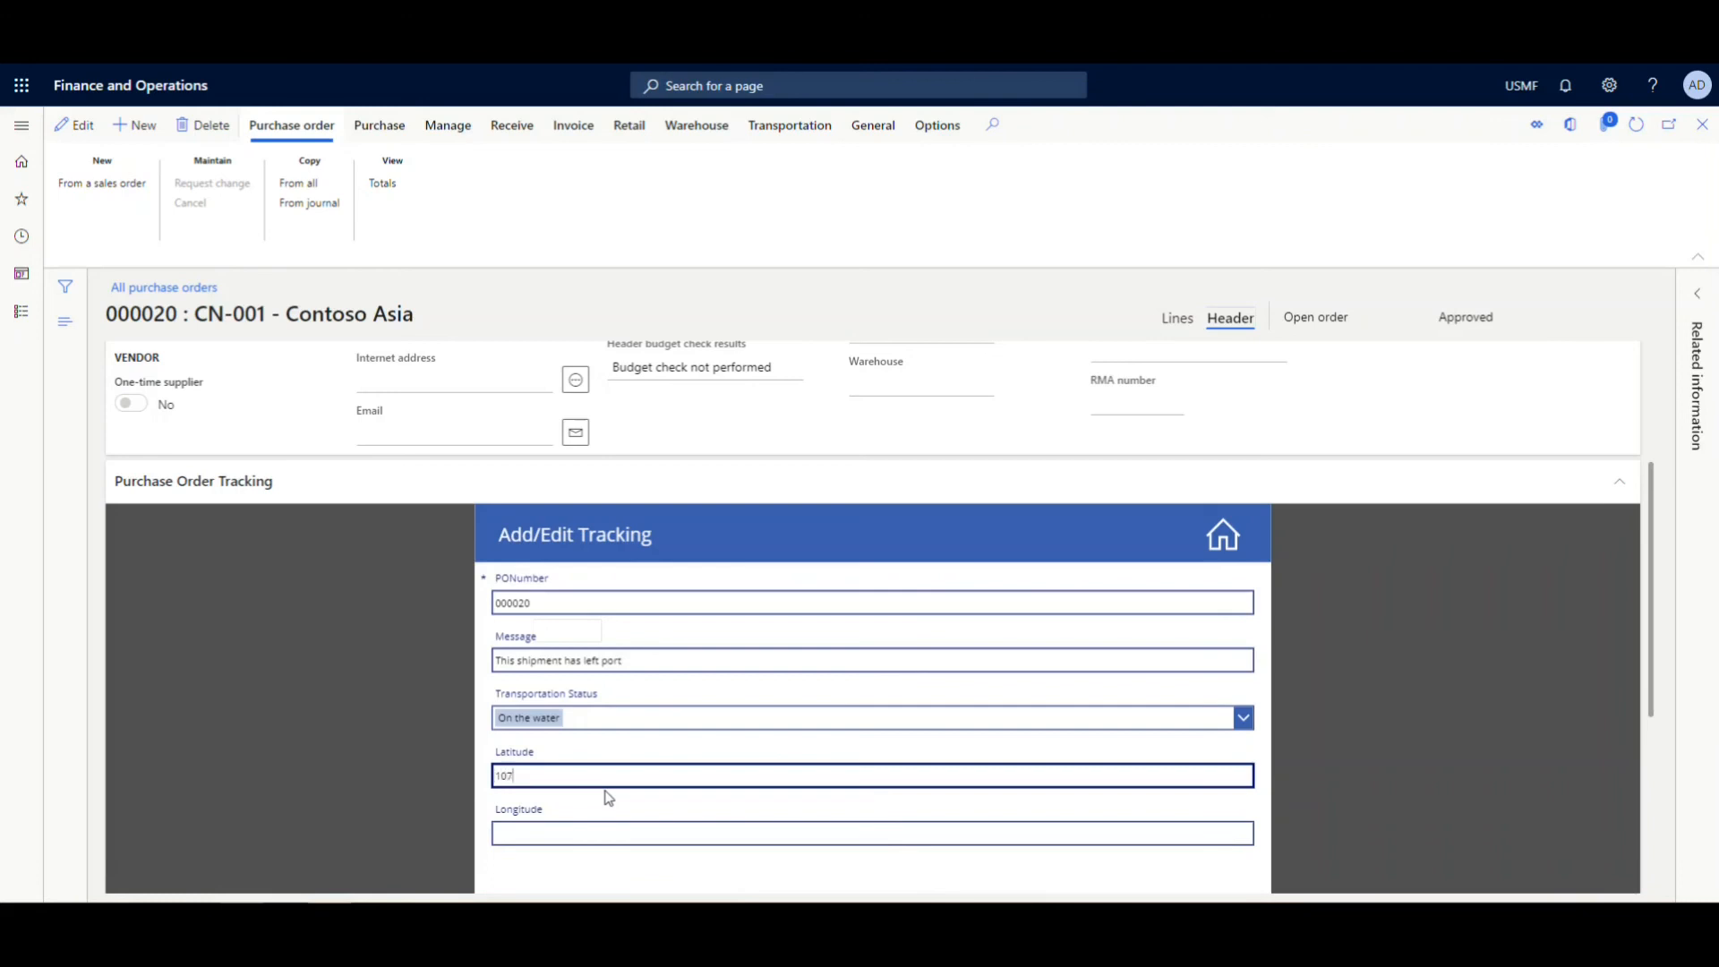
pyautogui.press('Tab')
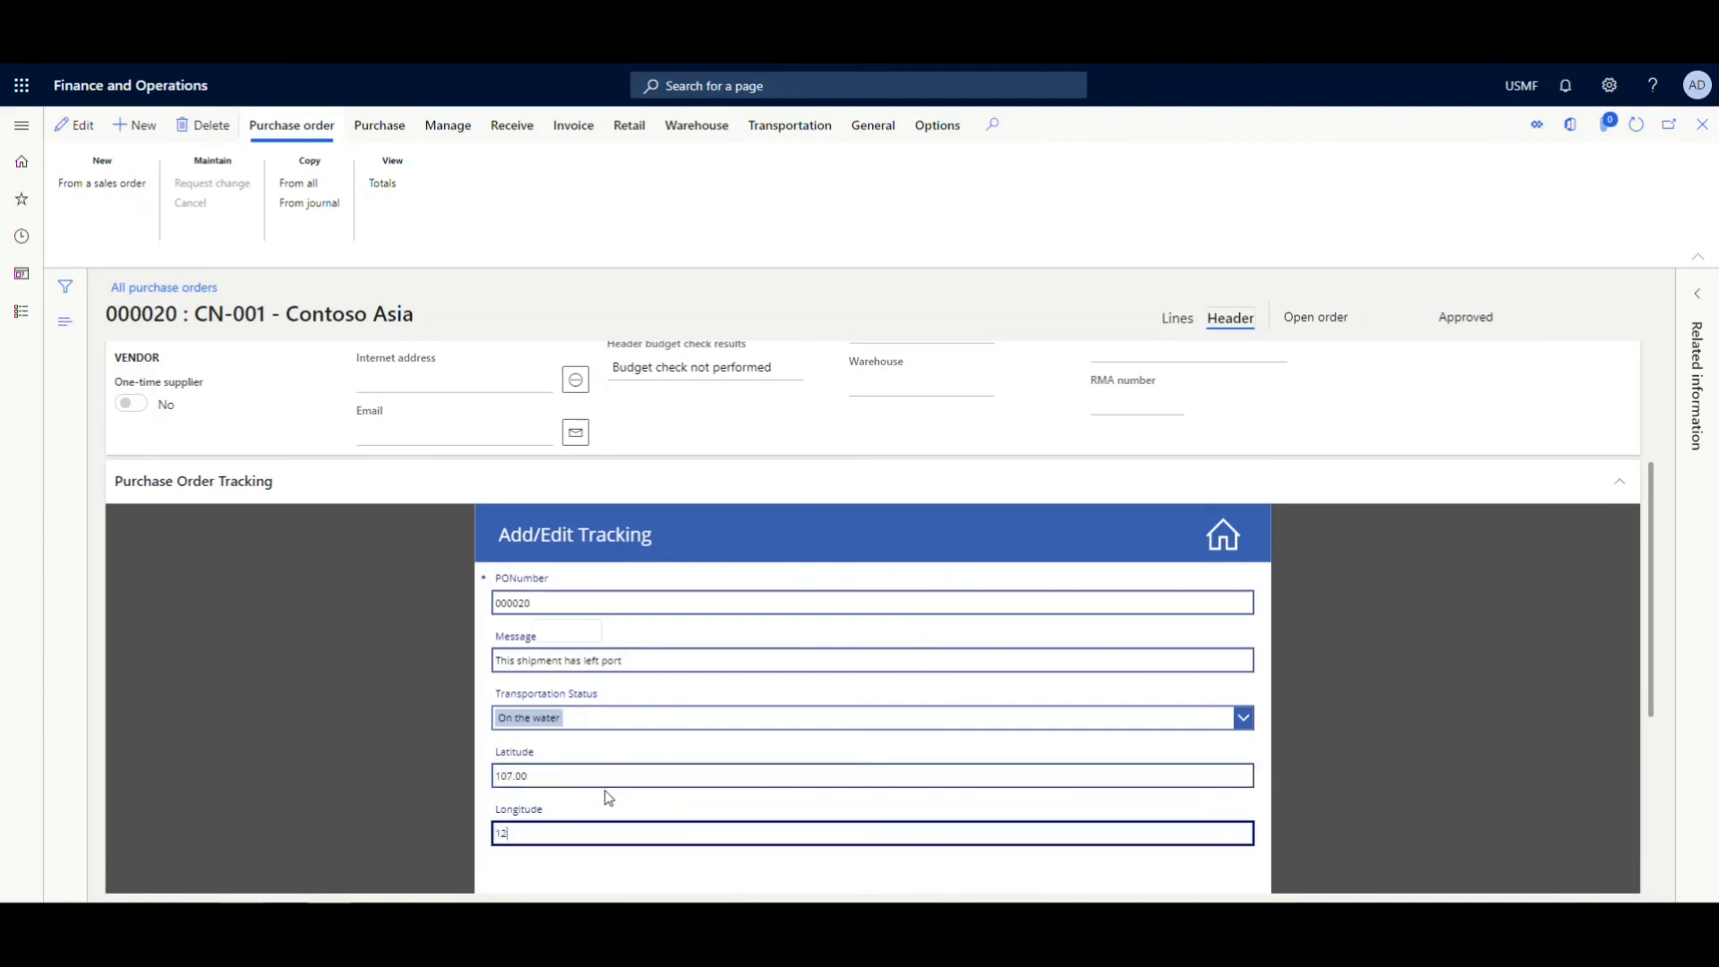
pyautogui.scroll(-4, 1045, 656)
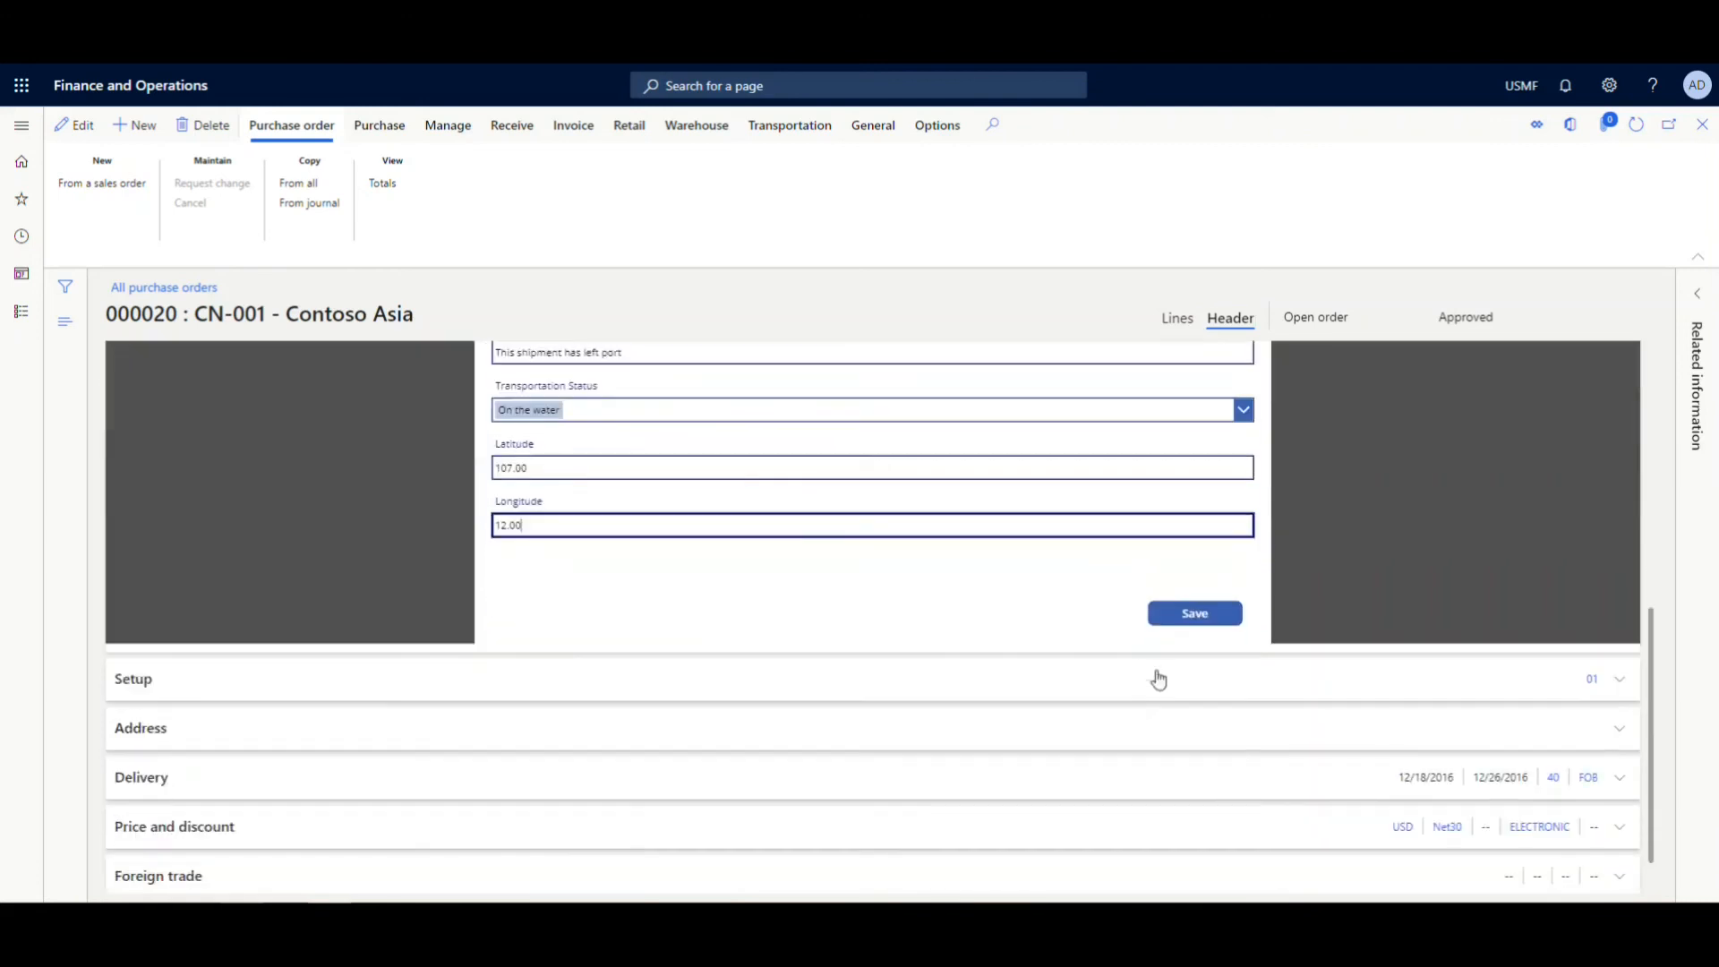
pyautogui.click(1198, 594)
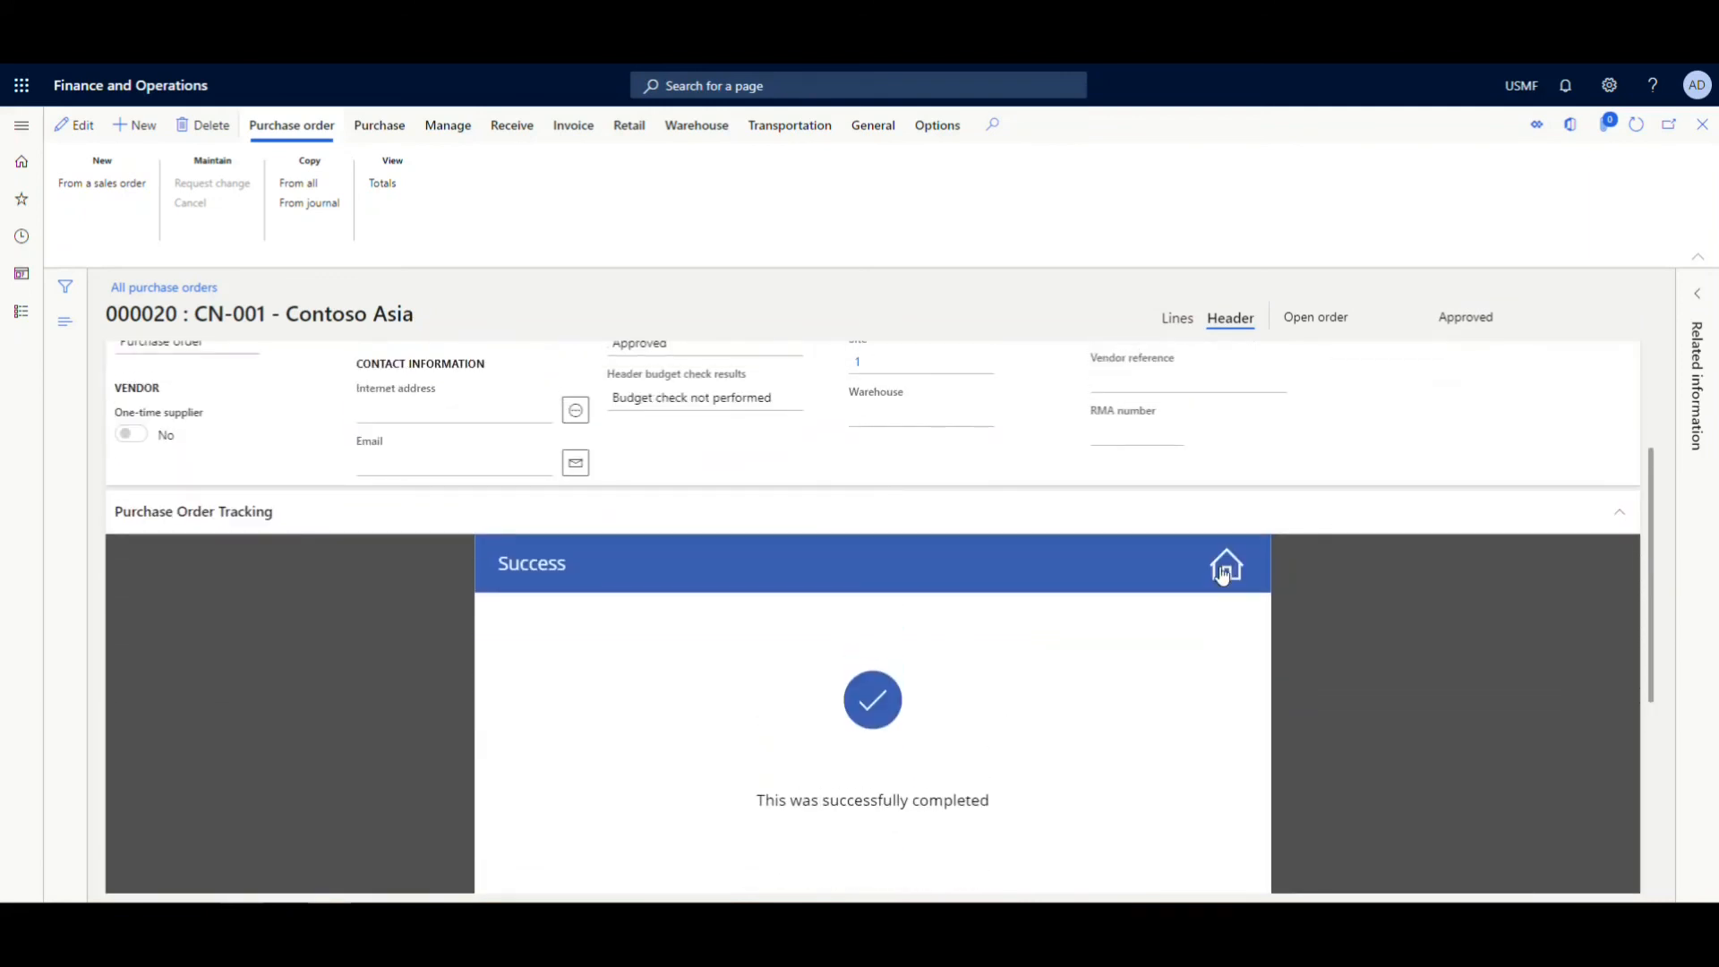
pyautogui.click(1224, 564)
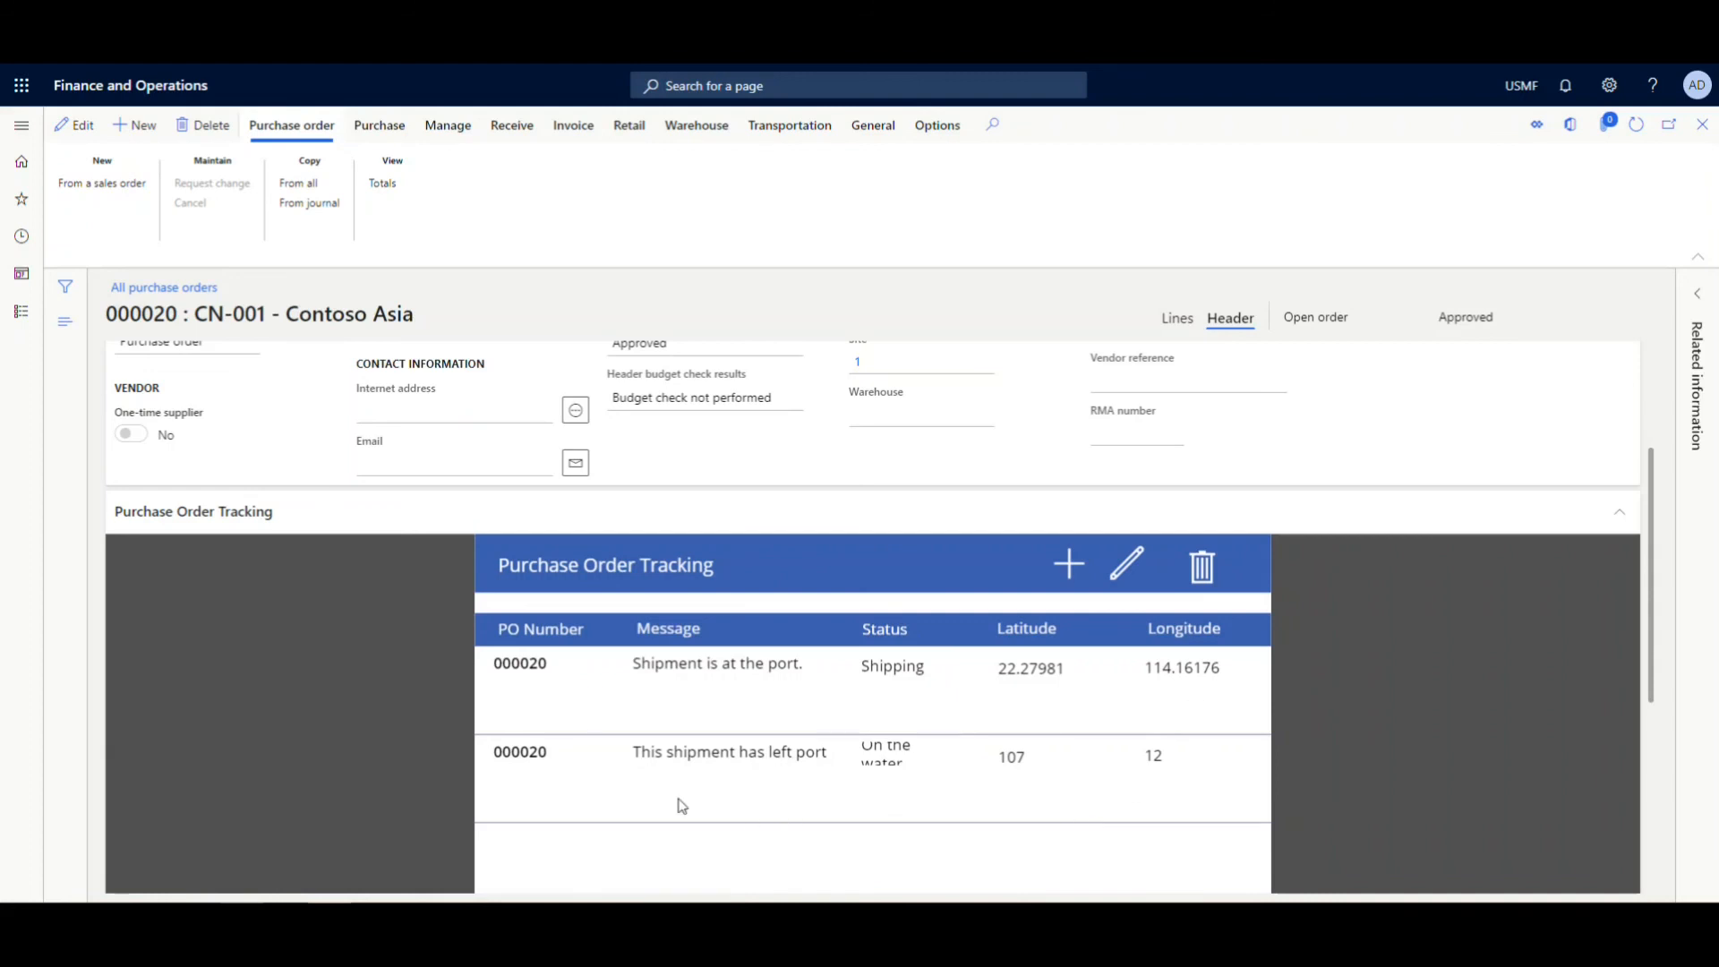
# Test editing the "This shipment has left port" record, inspect the form's fields and return to the tracking list.
pyautogui.click(618, 776)
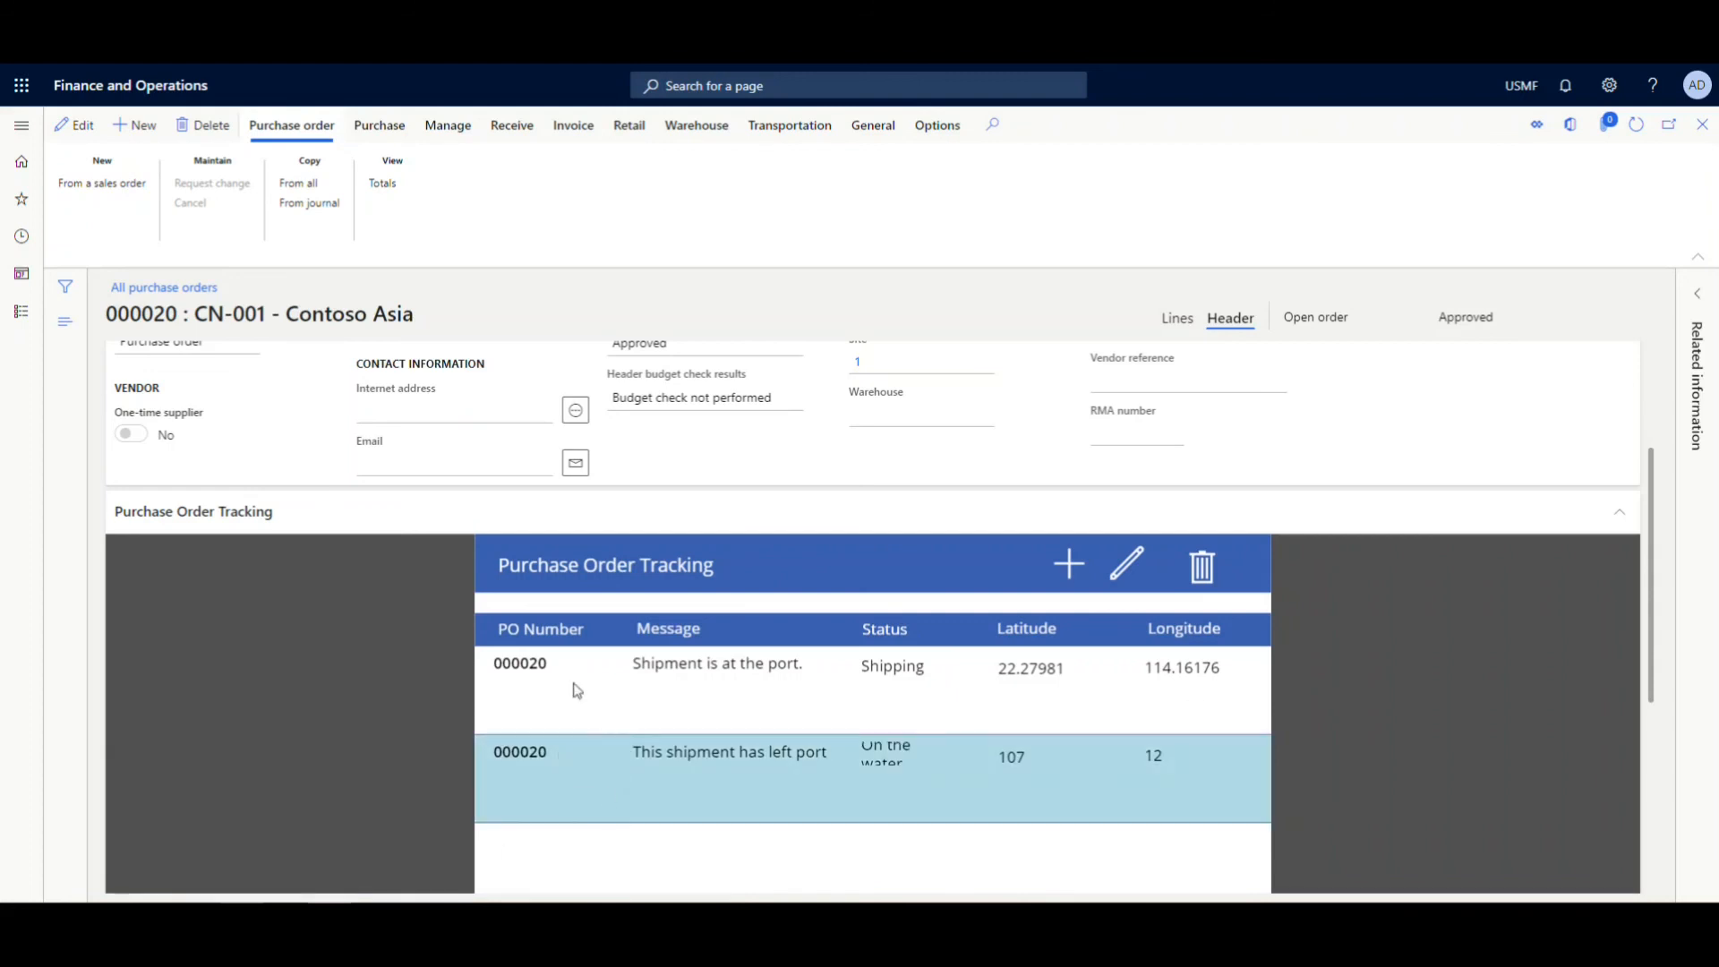
pyautogui.click(1126, 571)
pyautogui.scroll(-4, 730, 779)
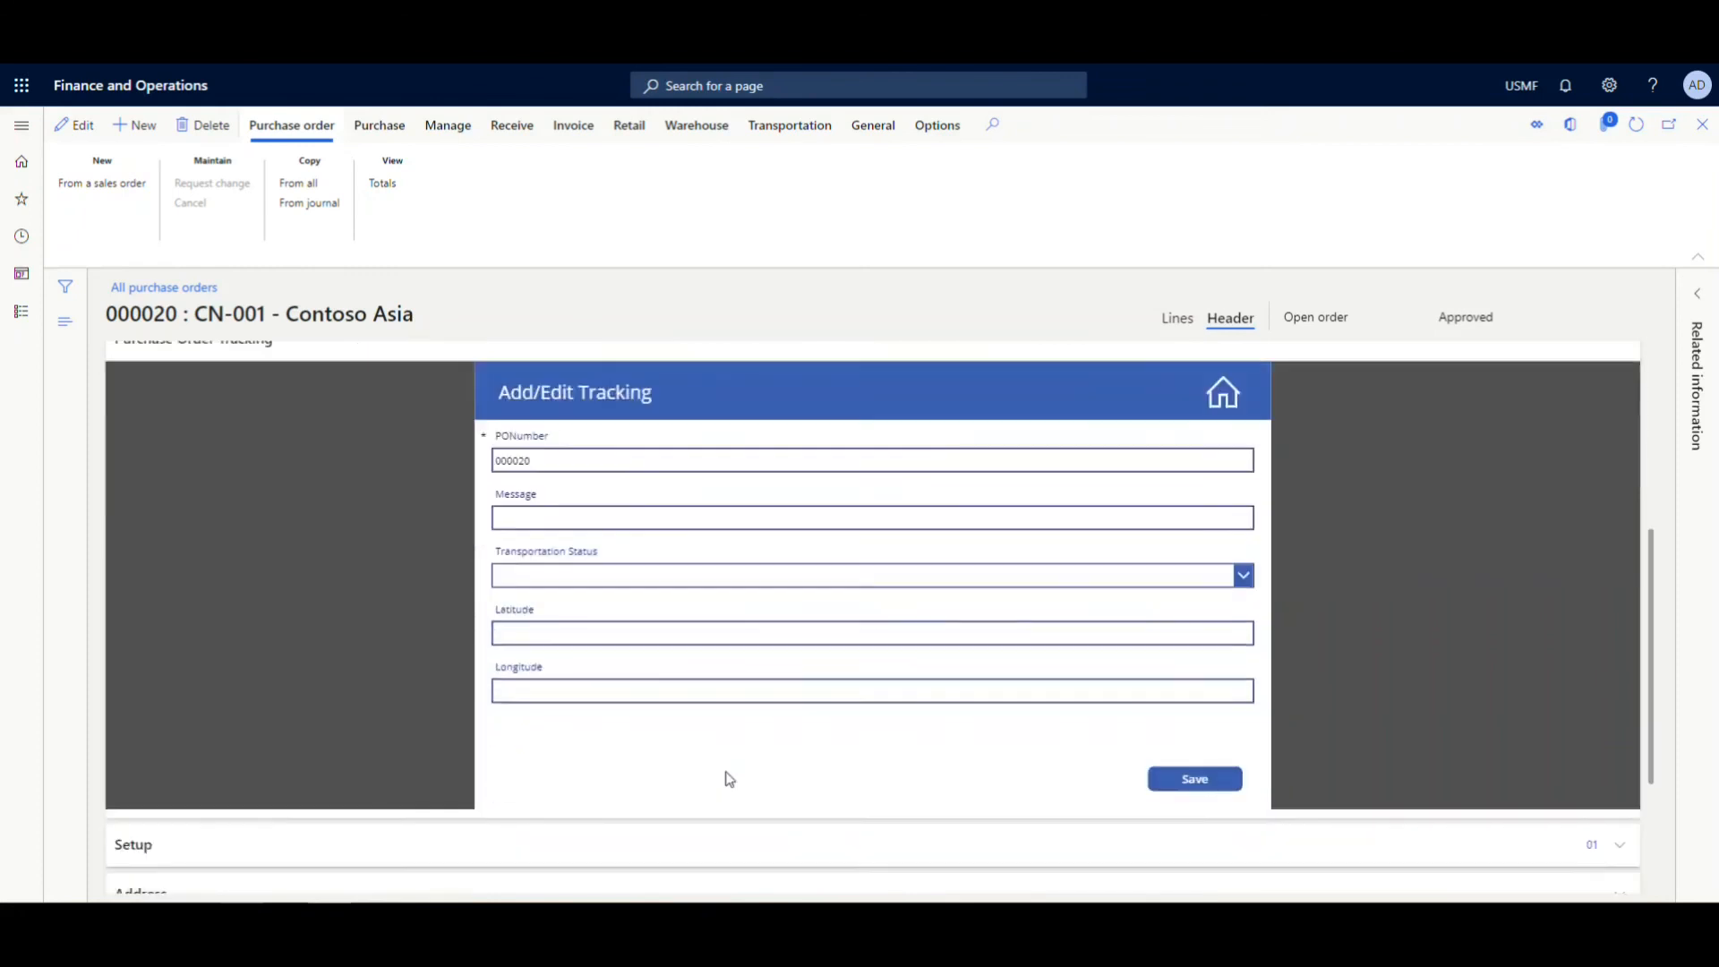
pyautogui.scroll(3, 729, 779)
pyautogui.scroll(-1, 730, 779)
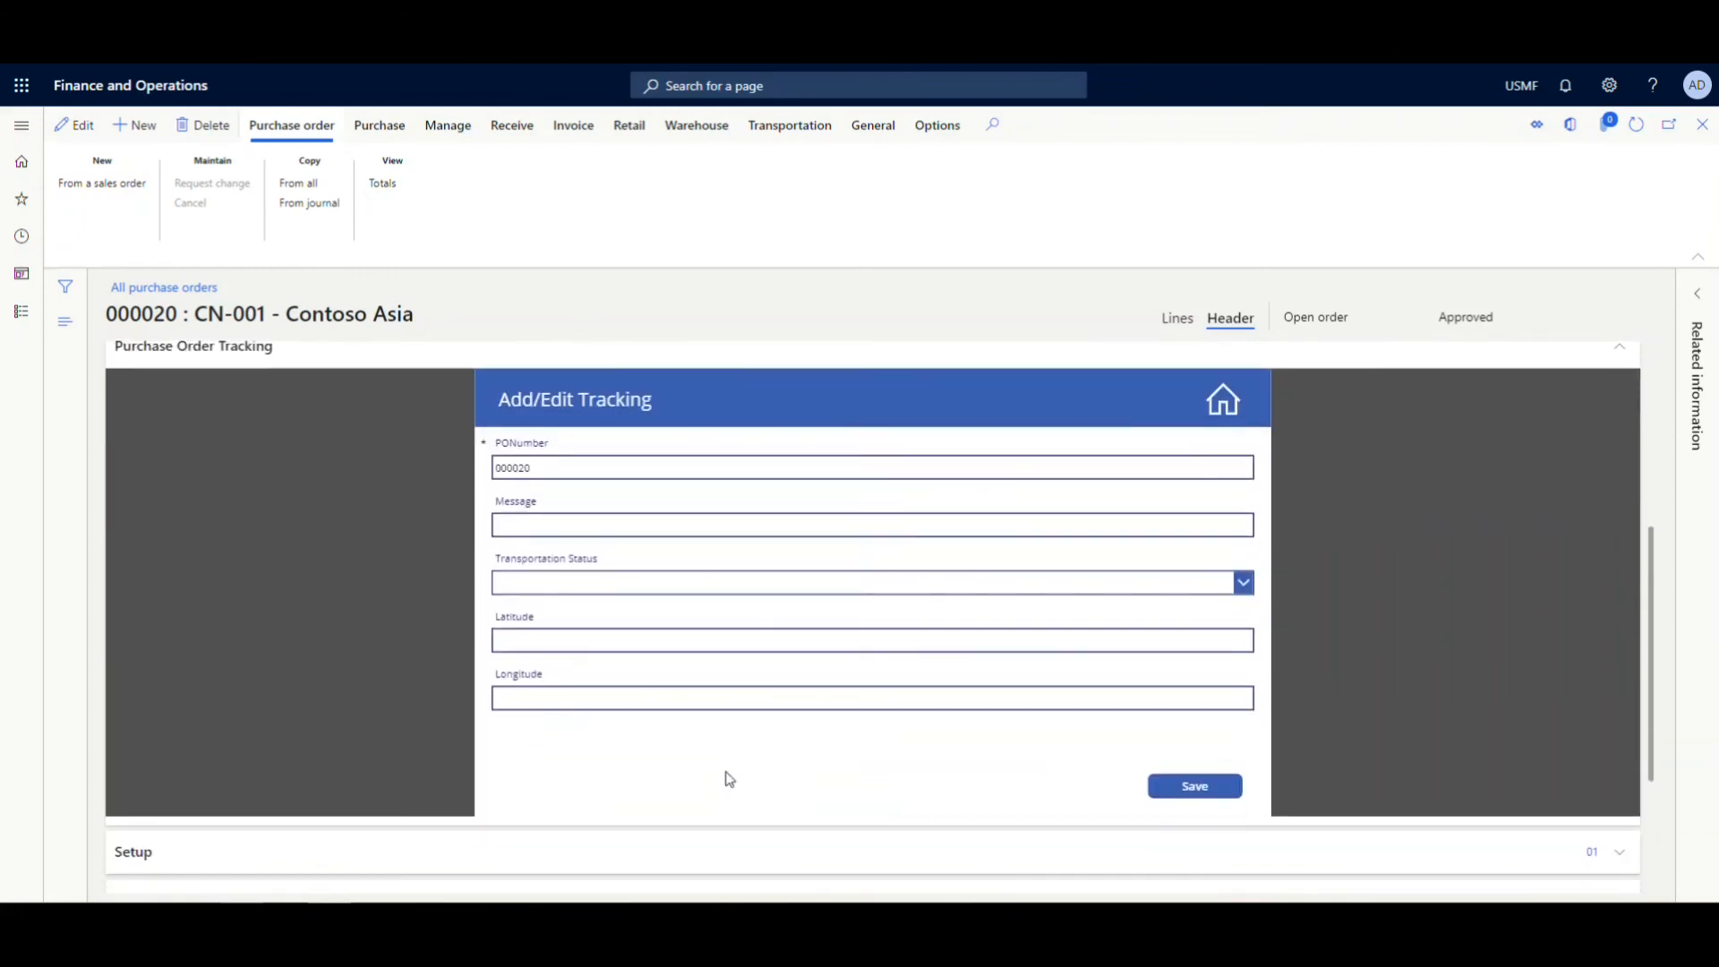
pyautogui.scroll(1, 730, 779)
pyautogui.scroll(-1, 730, 779)
pyautogui.click(1222, 398)
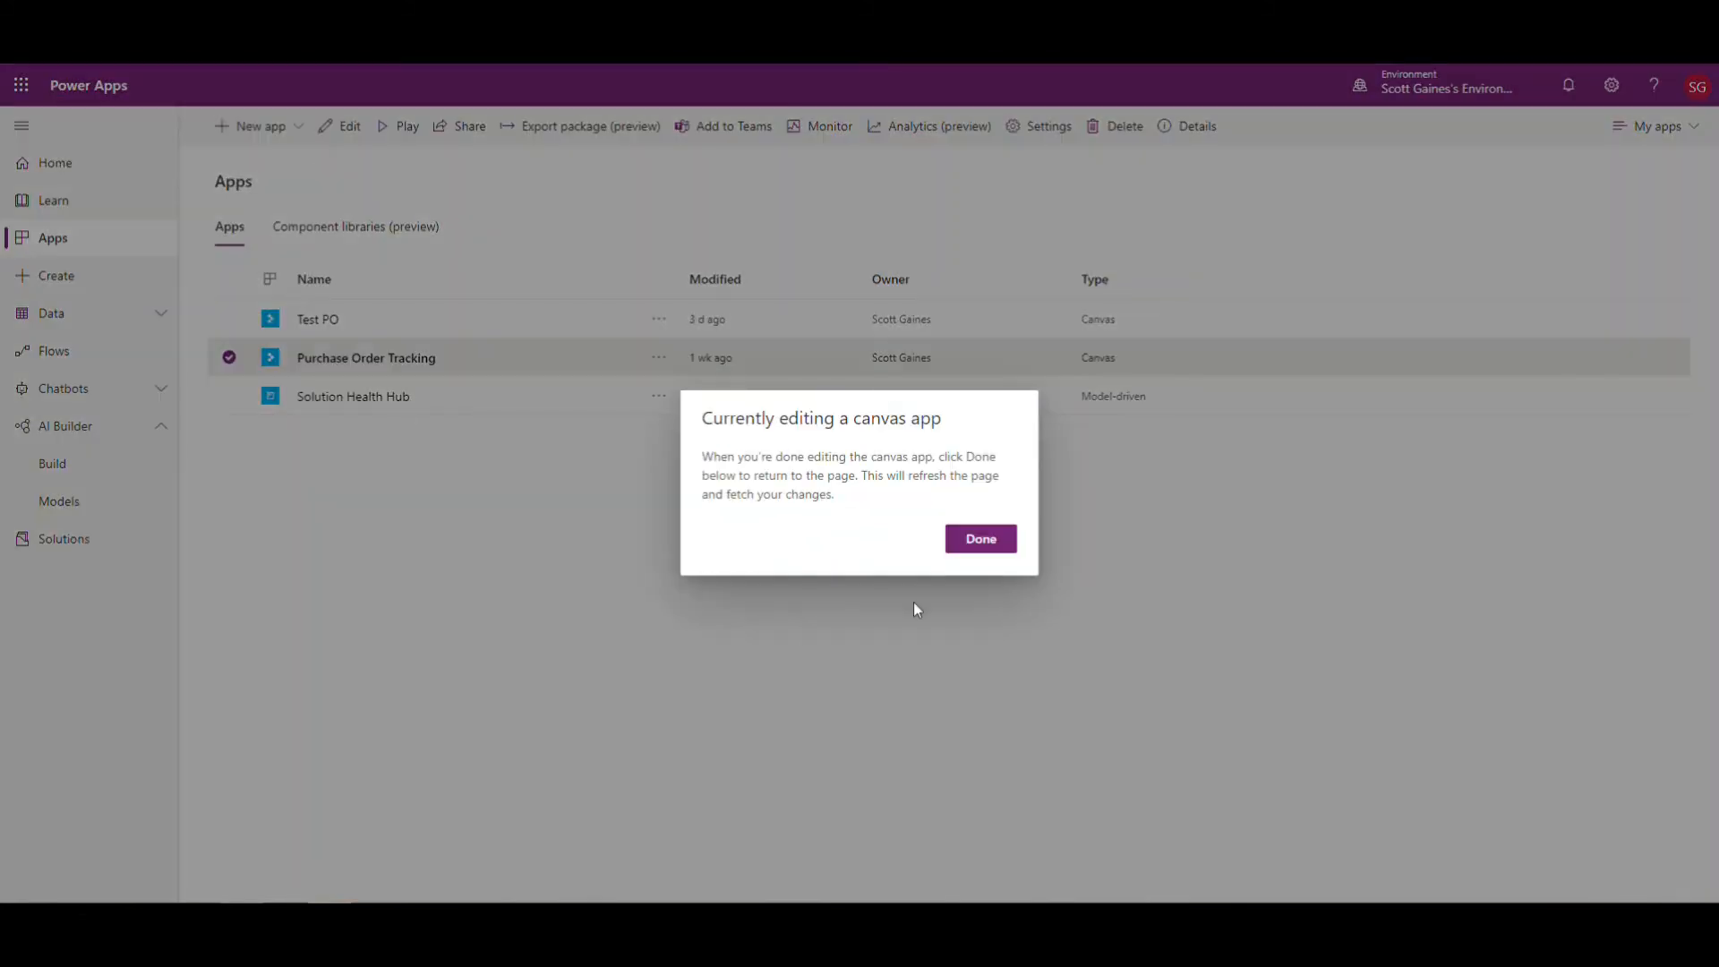
# Switch to Power Apps and reopen the Purchase Order Tracking app for editing.
pyautogui.click(985, 541)
pyautogui.click(654, 362)
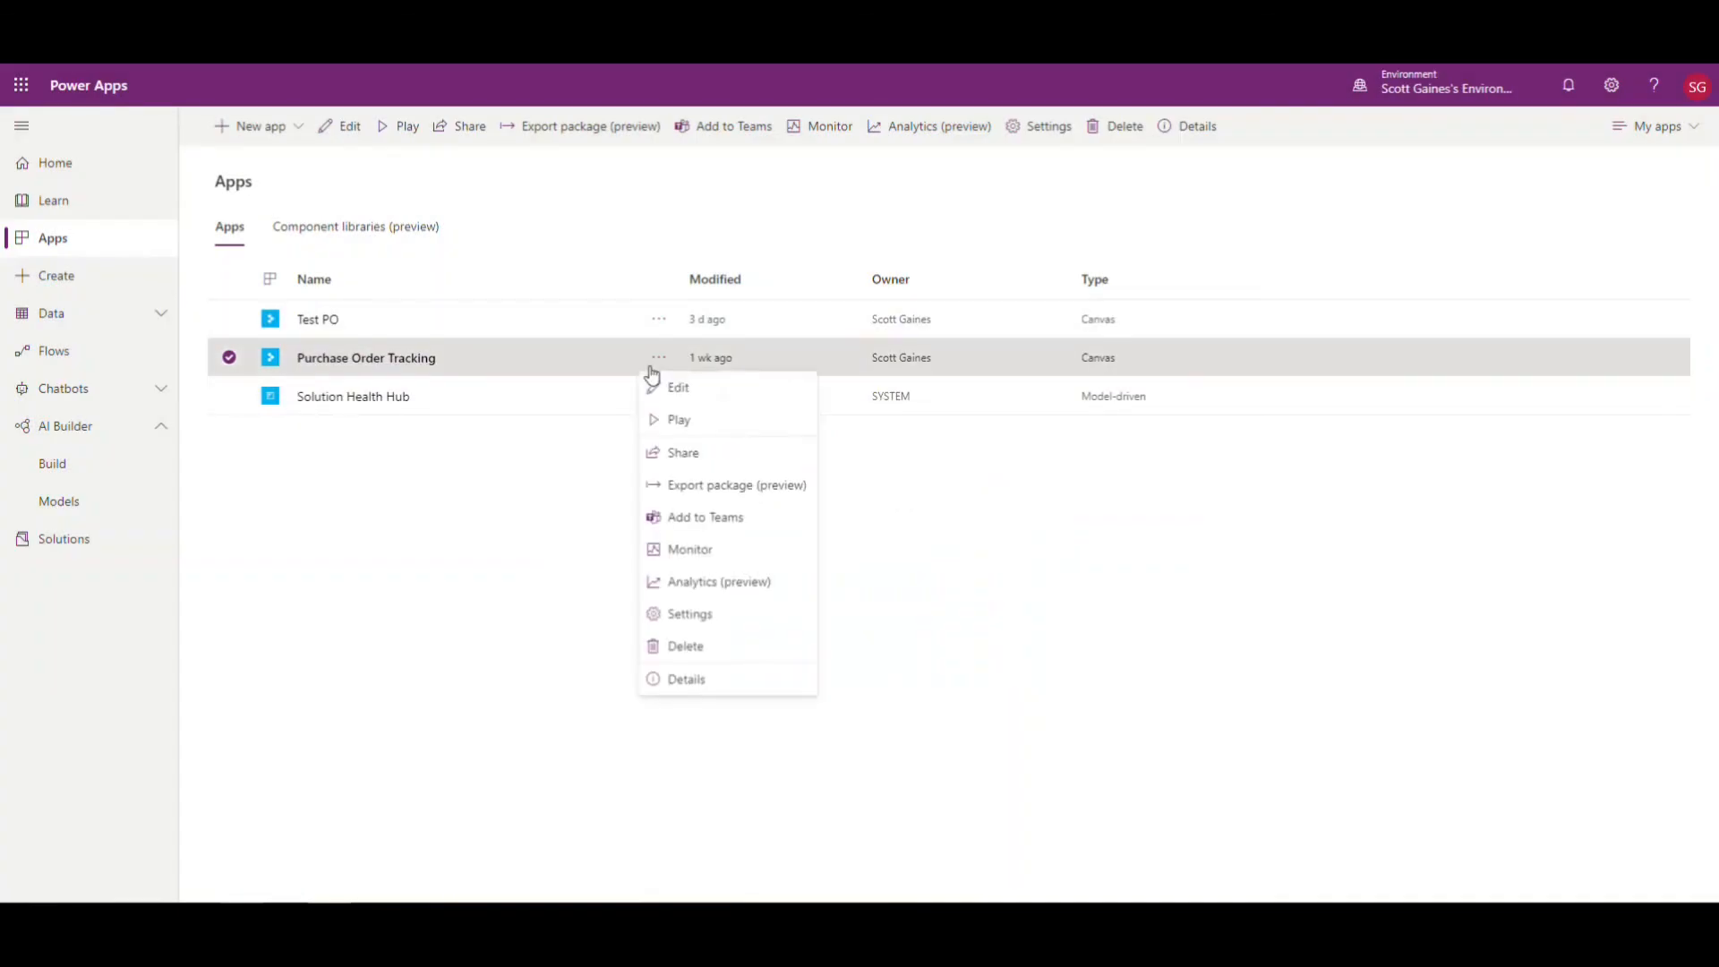
pyautogui.click(678, 387)
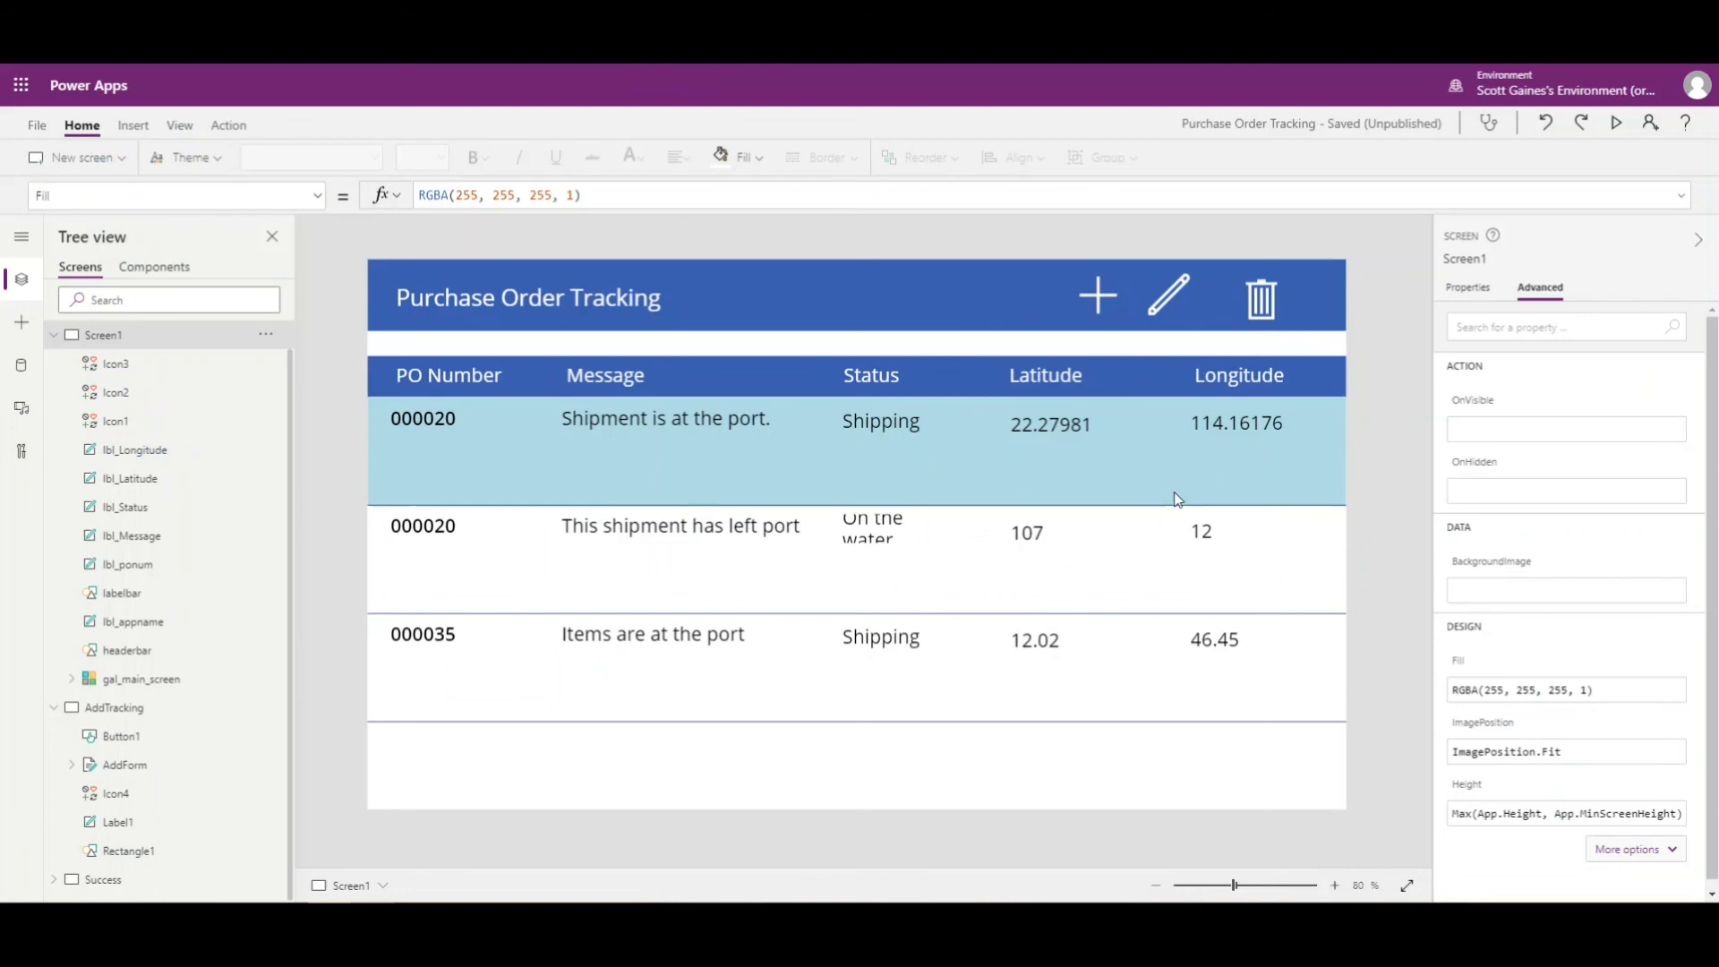
# Compare the add and edit icons' OnSelect formulas and change the variable in the edit icon's formula to varEditMode.
pyautogui.click(1167, 296)
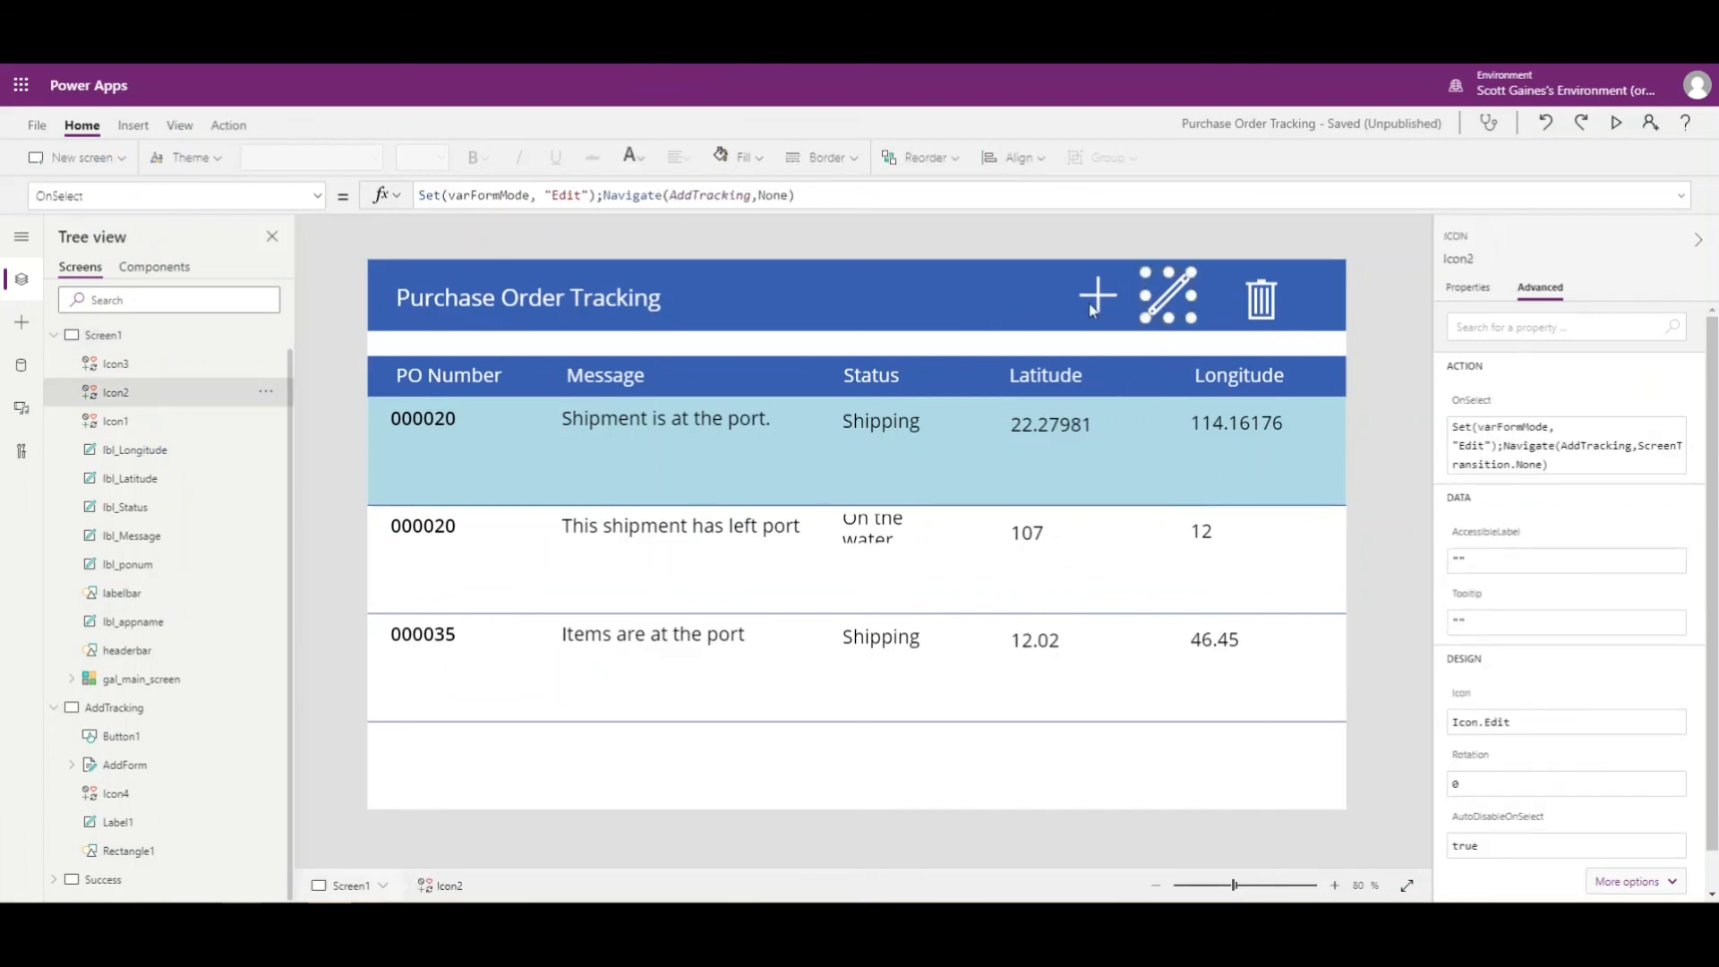
pyautogui.click(1091, 302)
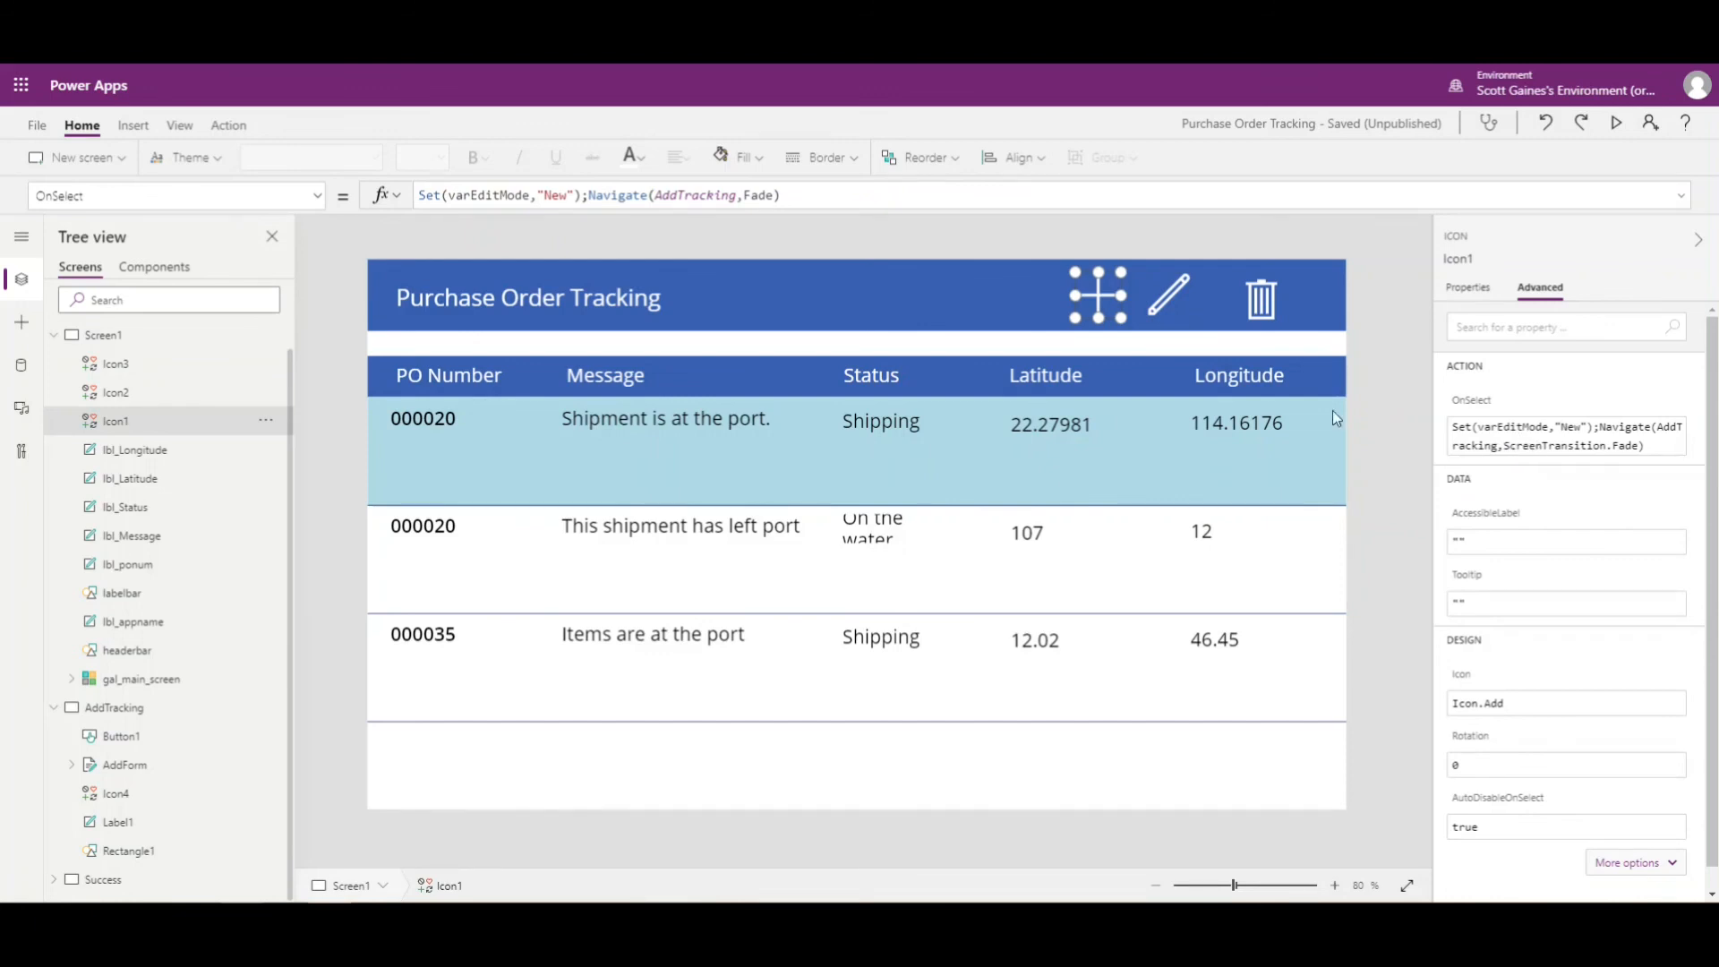
pyautogui.click(1176, 308)
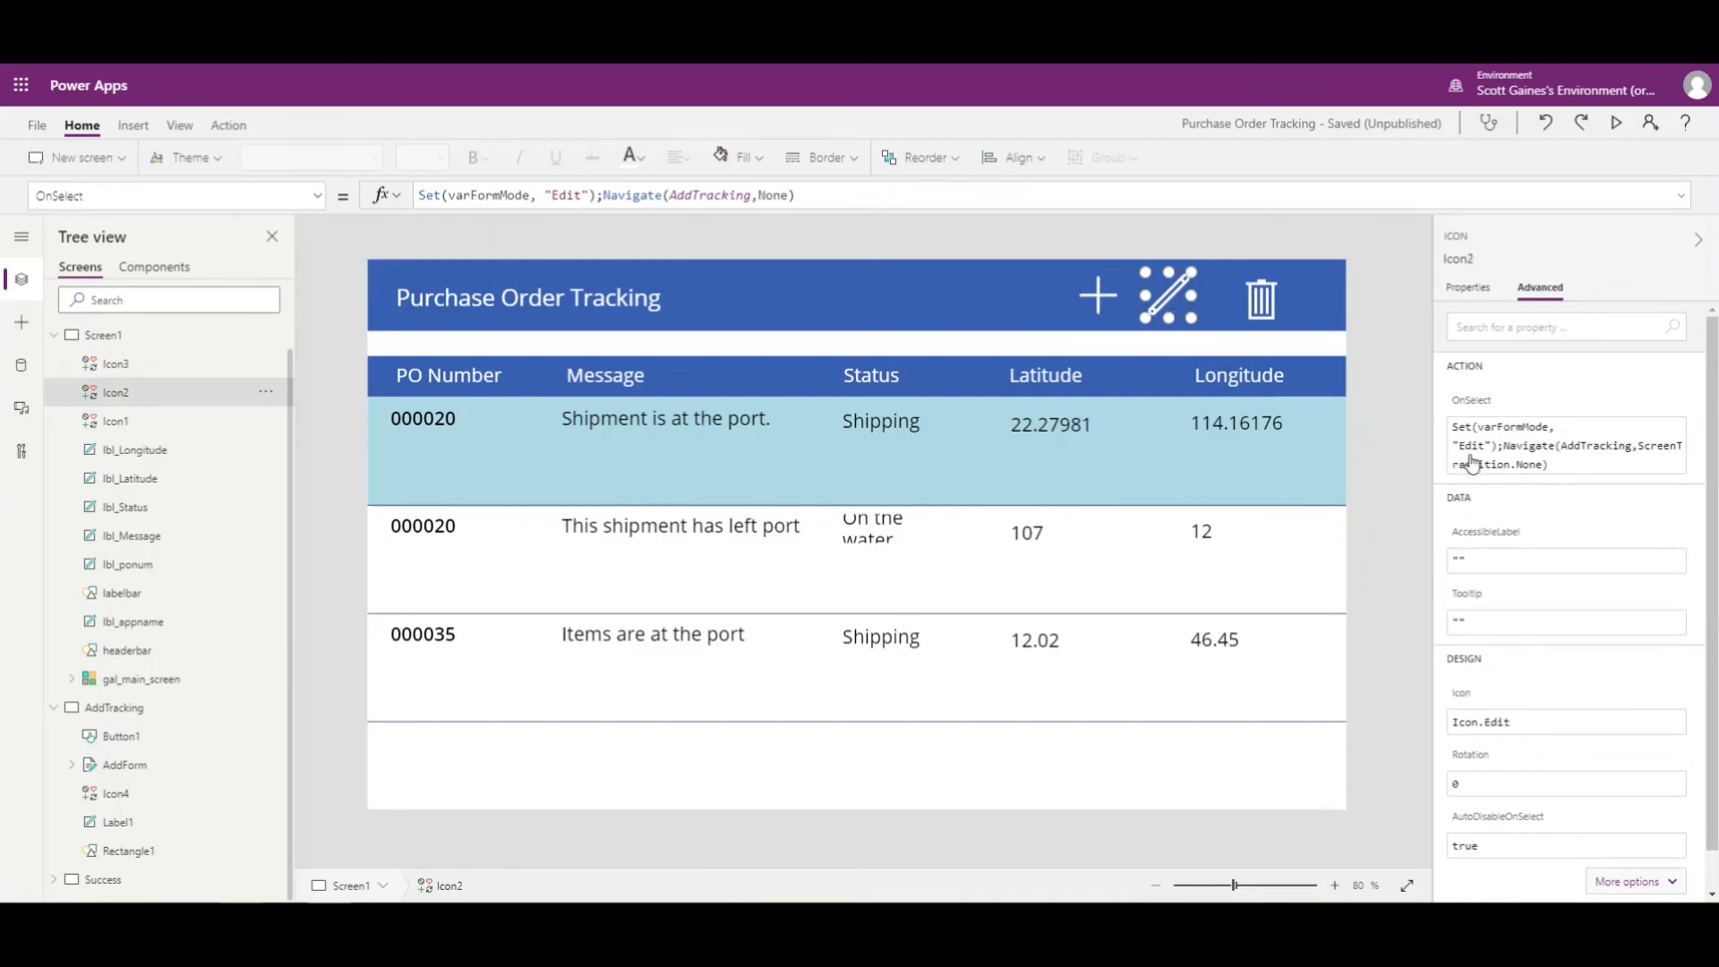
pyautogui.click(1525, 430)
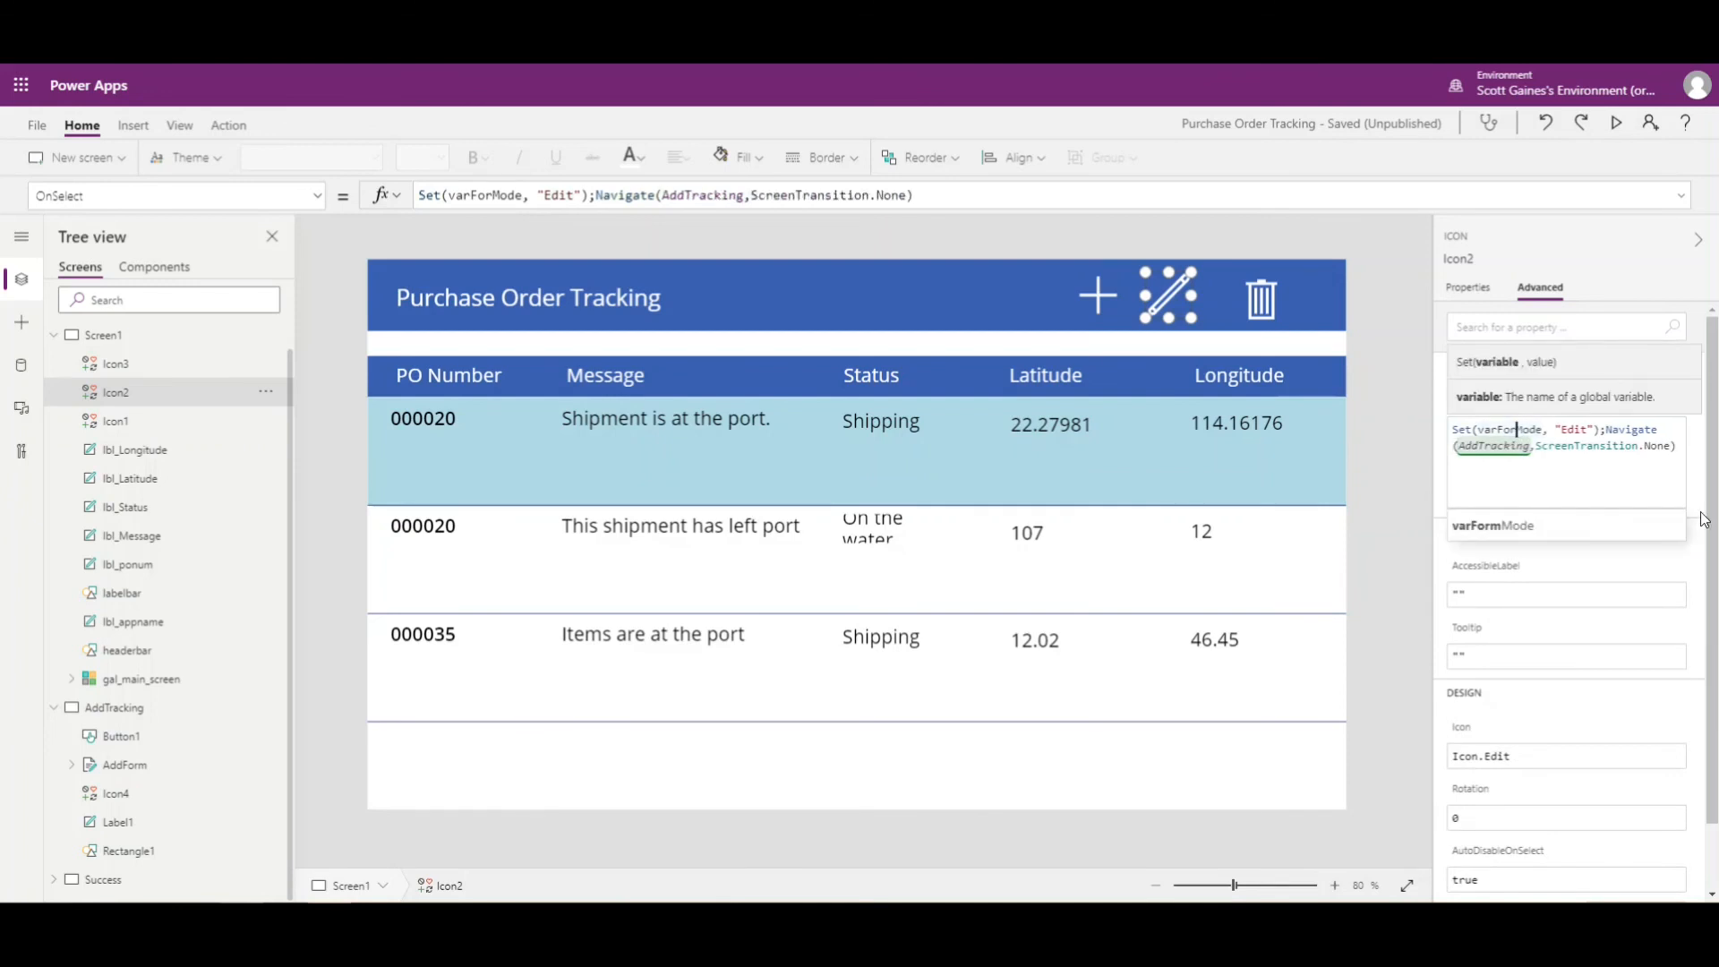
pyautogui.press('BackSpace')
pyautogui.press('BackSpace')
pyautogui.press('BackSpace')
pyautogui.press('BackSpace')
pyautogui.write('Edit')
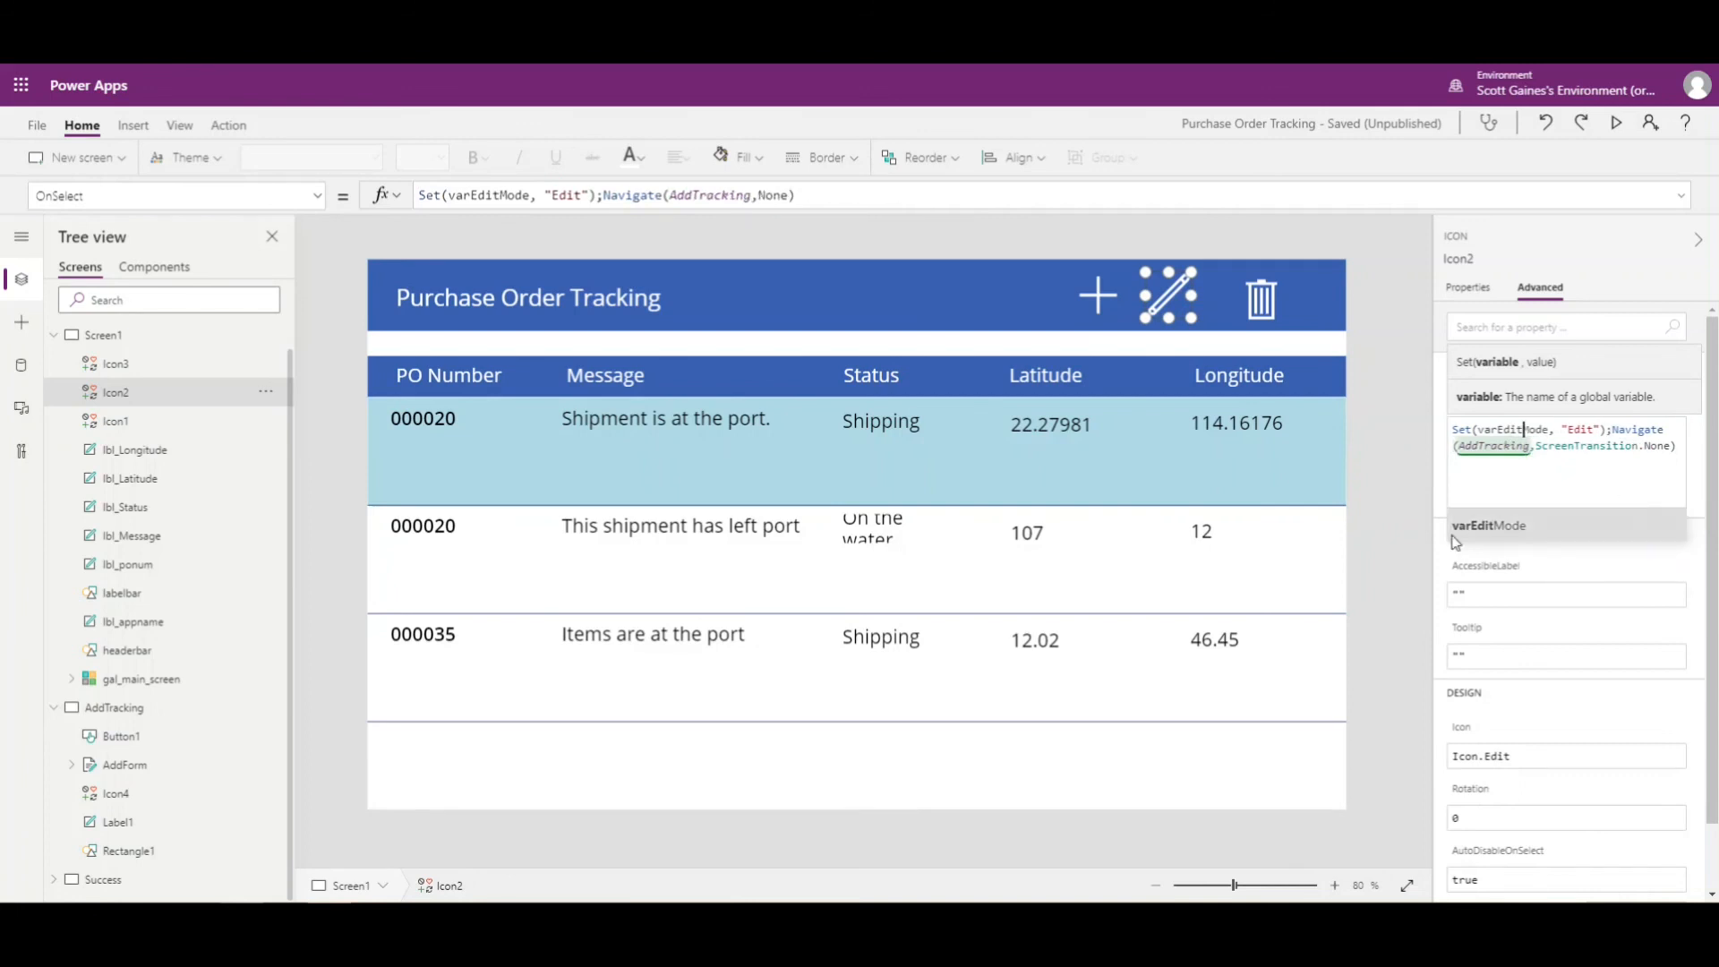
pyautogui.click(1364, 420)
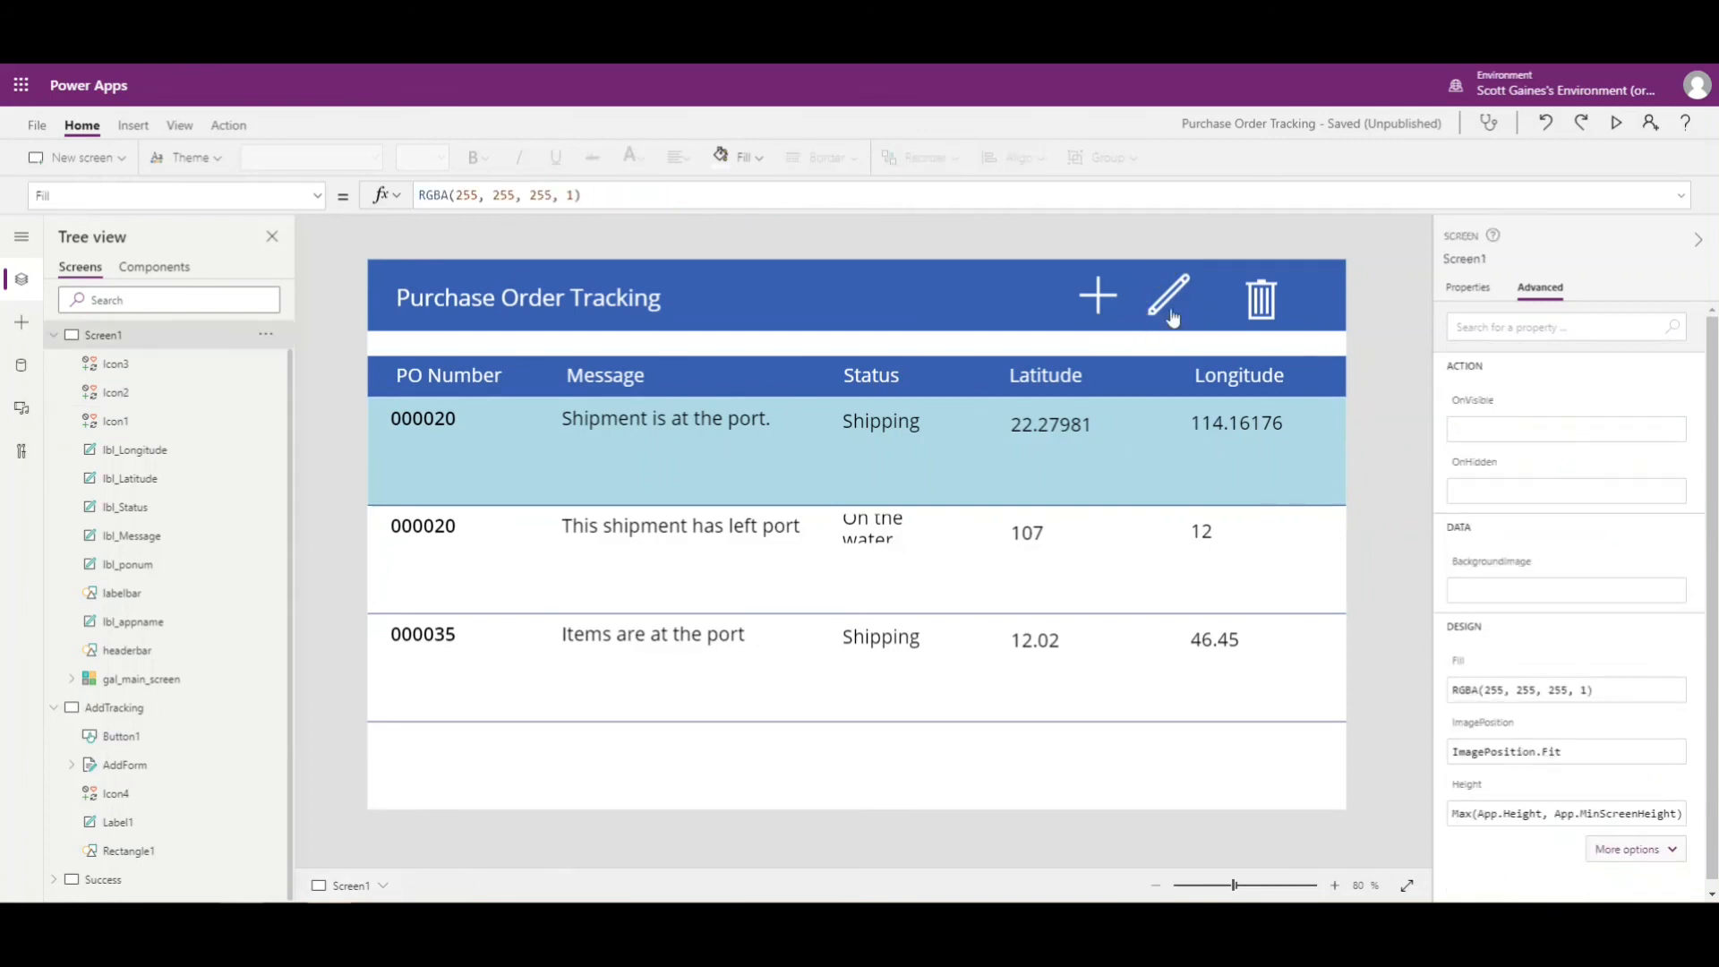
# Test the edit icon on Screen1 with the selected shipment record and save the app.
pyautogui.keyDown('alt'); pyautogui.click(1169, 305); pyautogui.keyUp('alt')
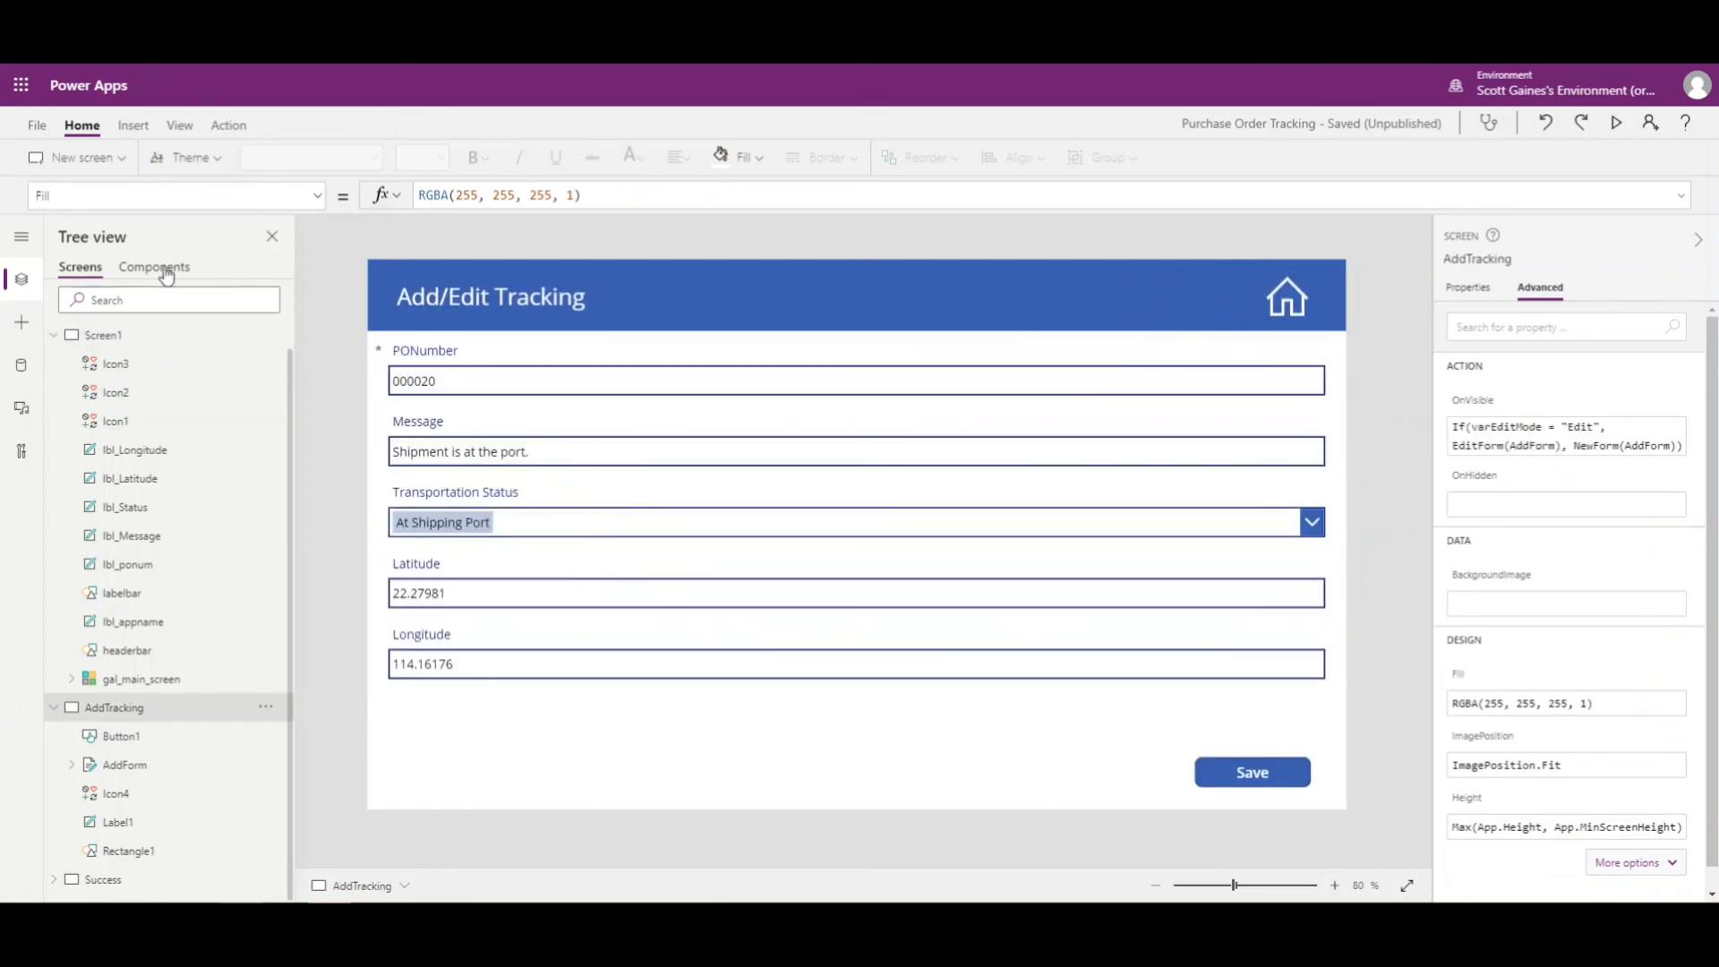
pyautogui.click(36, 128)
pyautogui.click(201, 392)
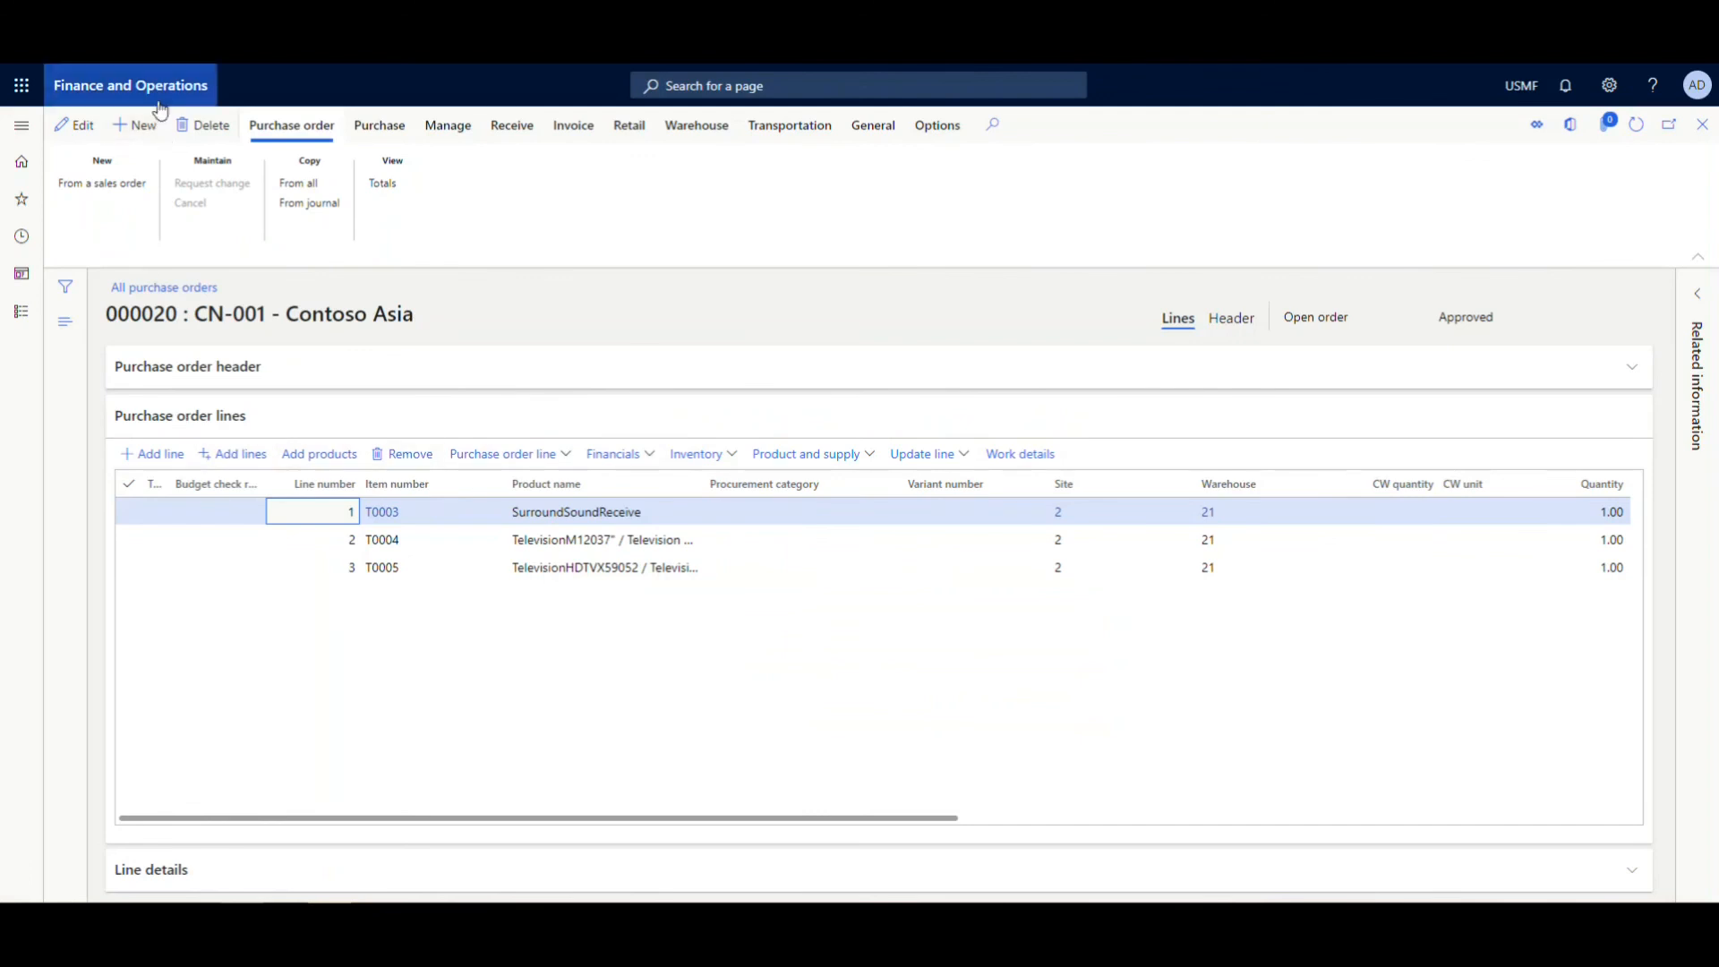
# Reopen the first Contoso Asia purchase order in Finance and Operations and display the Purchase Order Tracking section of its header view.
pyautogui.click(157, 98)
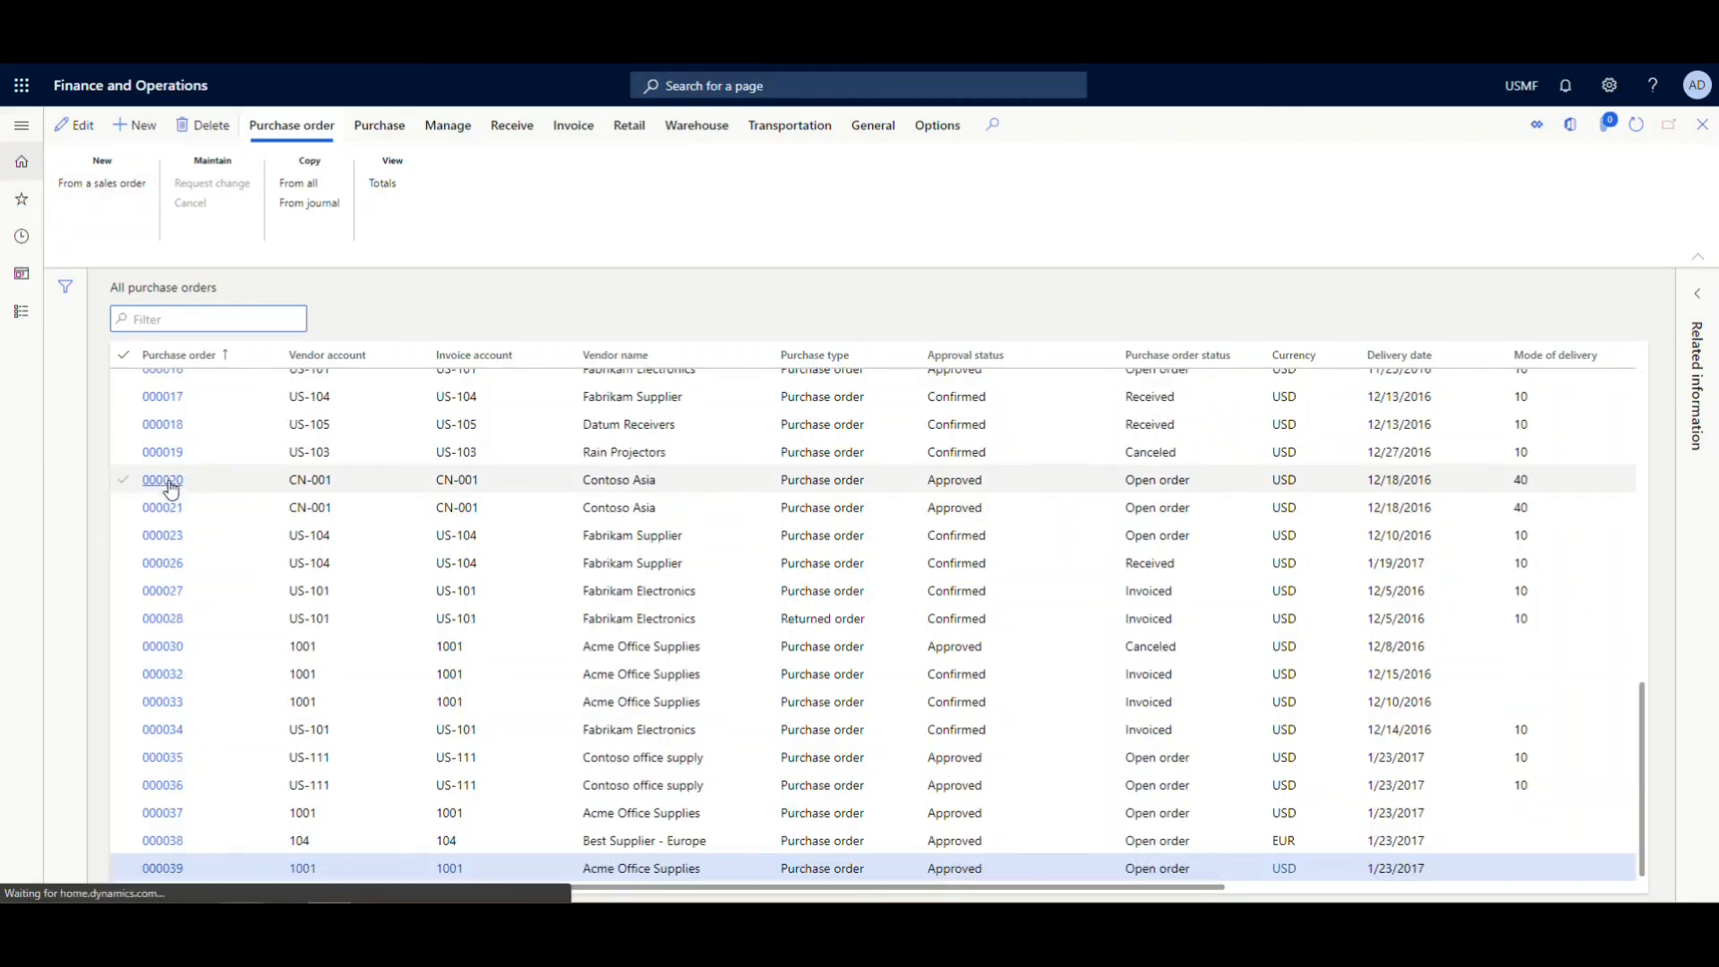
pyautogui.click(171, 486)
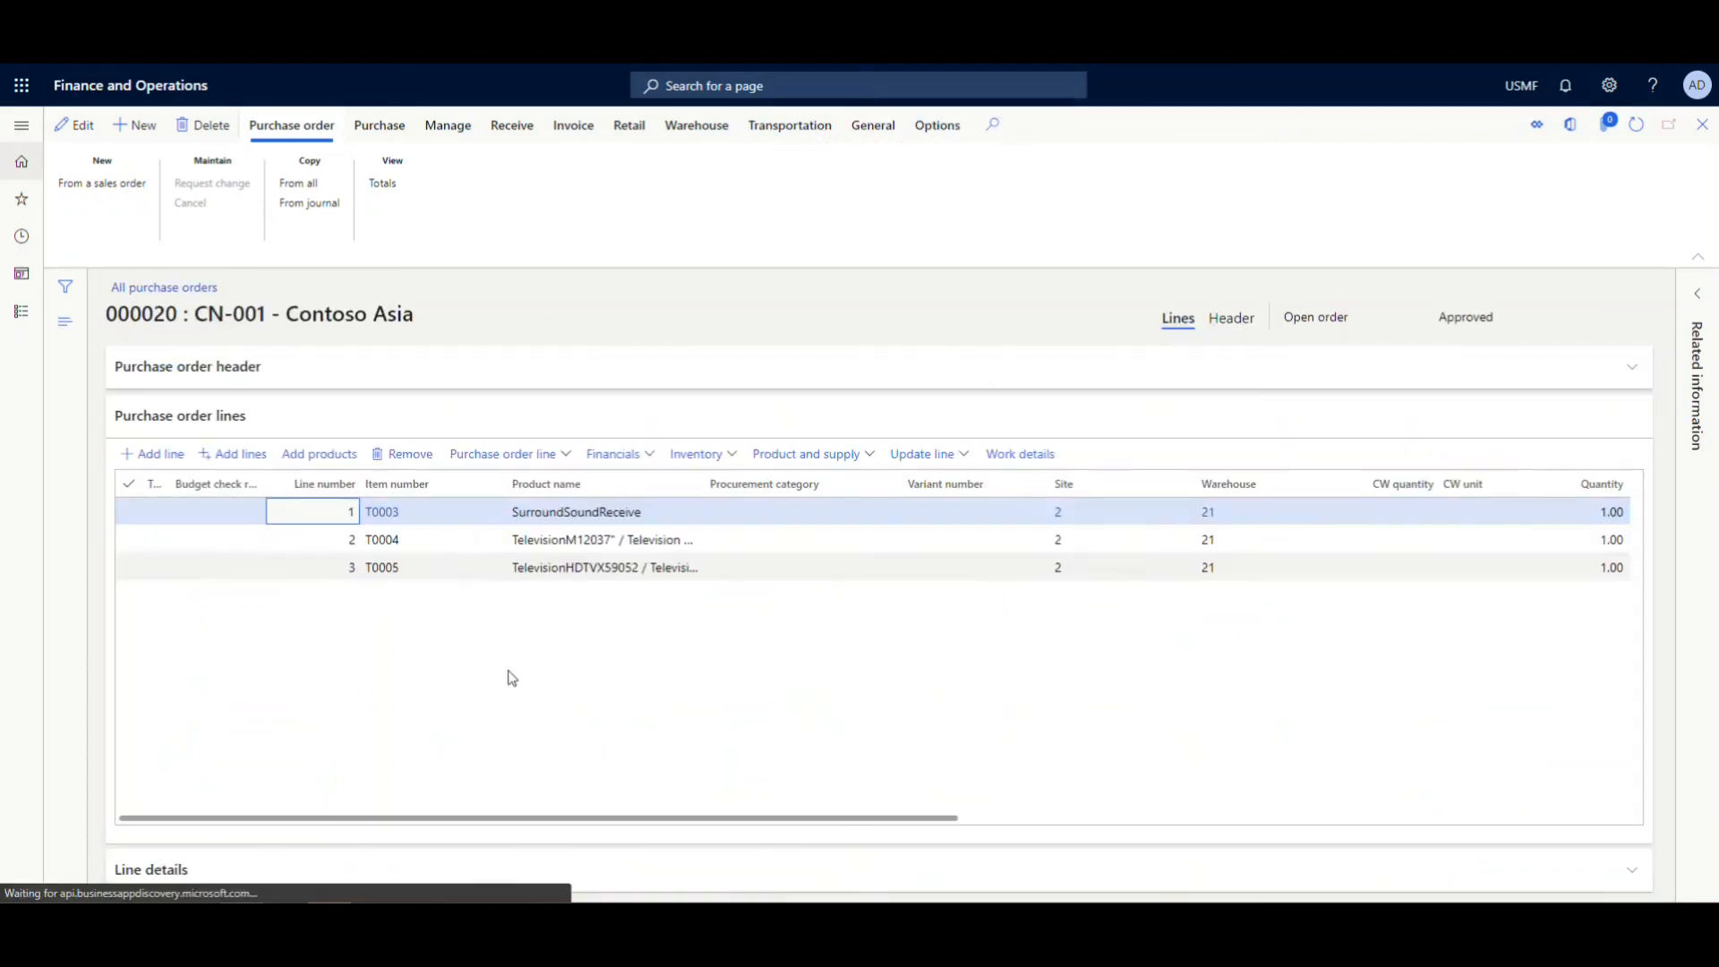
pyautogui.click(1235, 326)
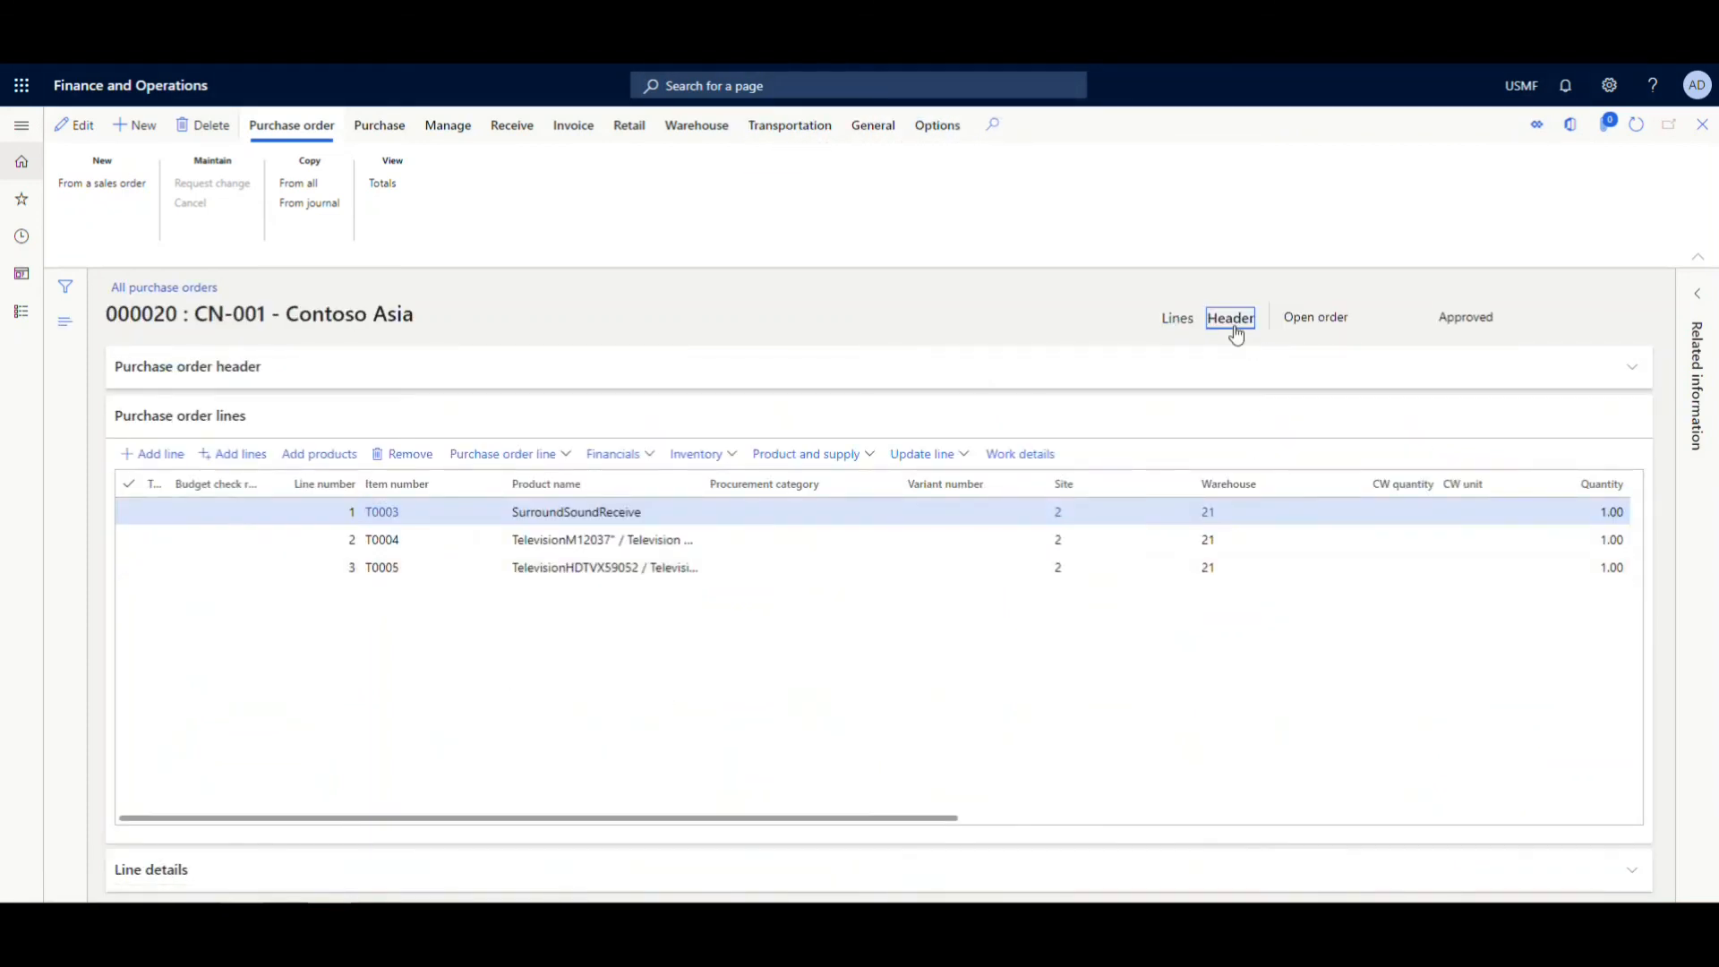
pyautogui.scroll(-4, 992, 583)
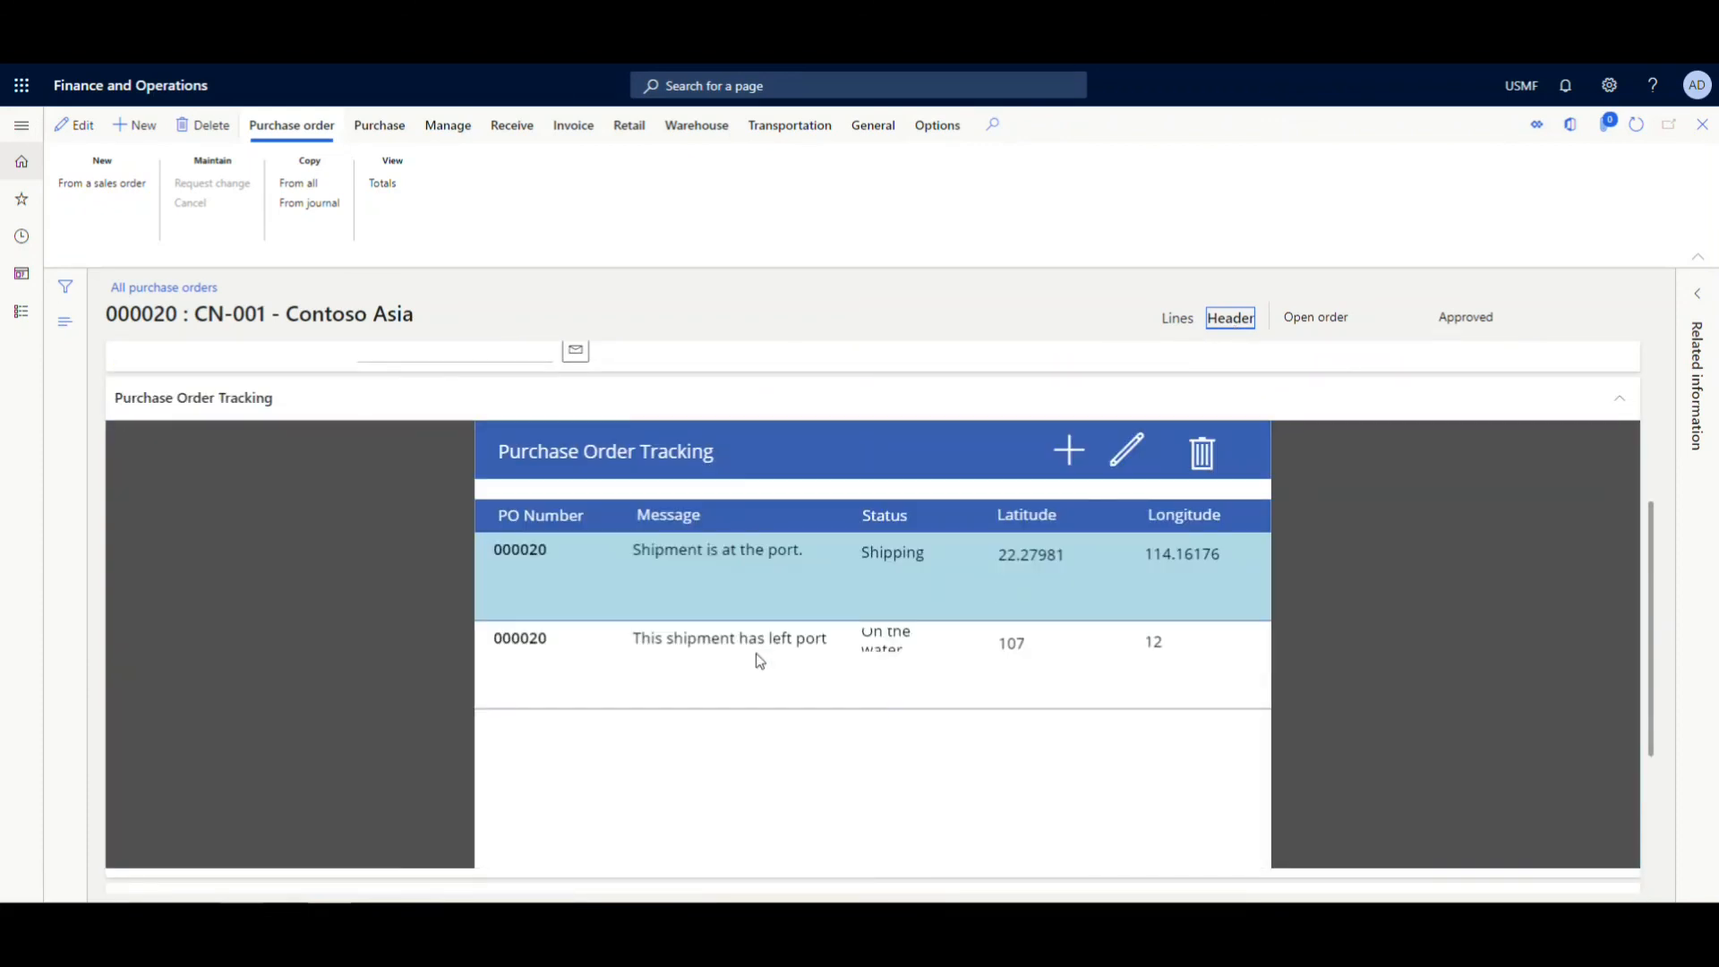
# Edit the "This shipment has left port" record to latitude 107.235 and longitude 12.635, save it and reselect it in the tracking list.
pyautogui.click(760, 661)
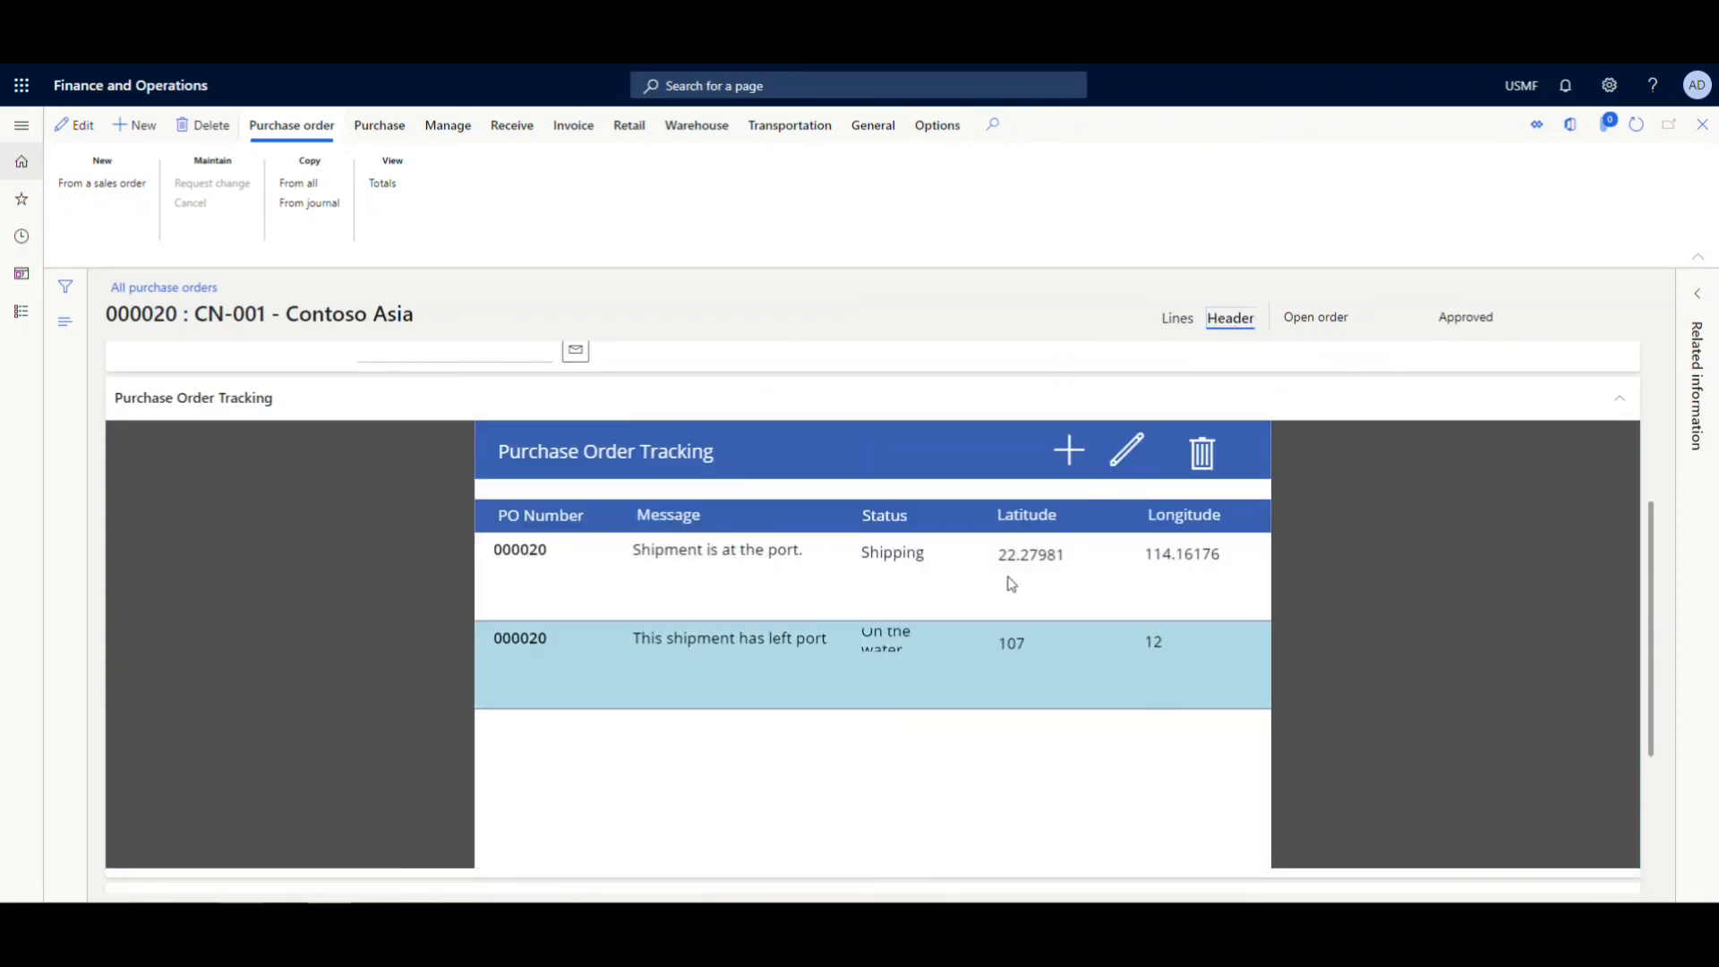
pyautogui.click(1128, 463)
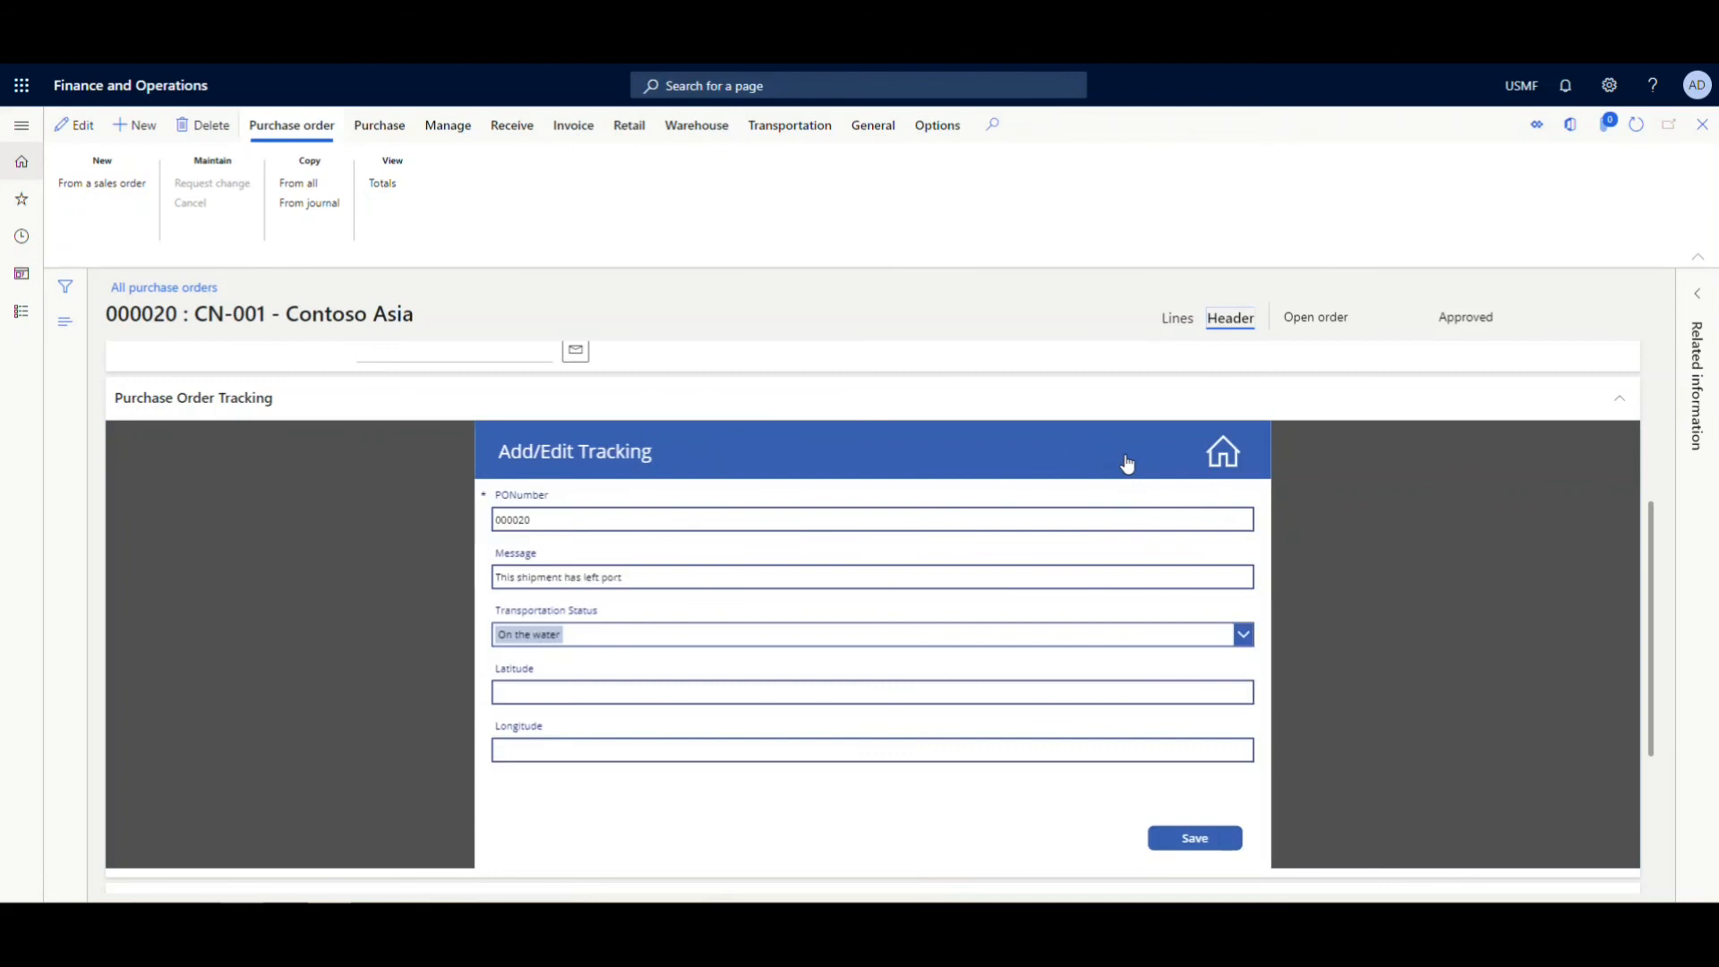
pyautogui.click(540, 693)
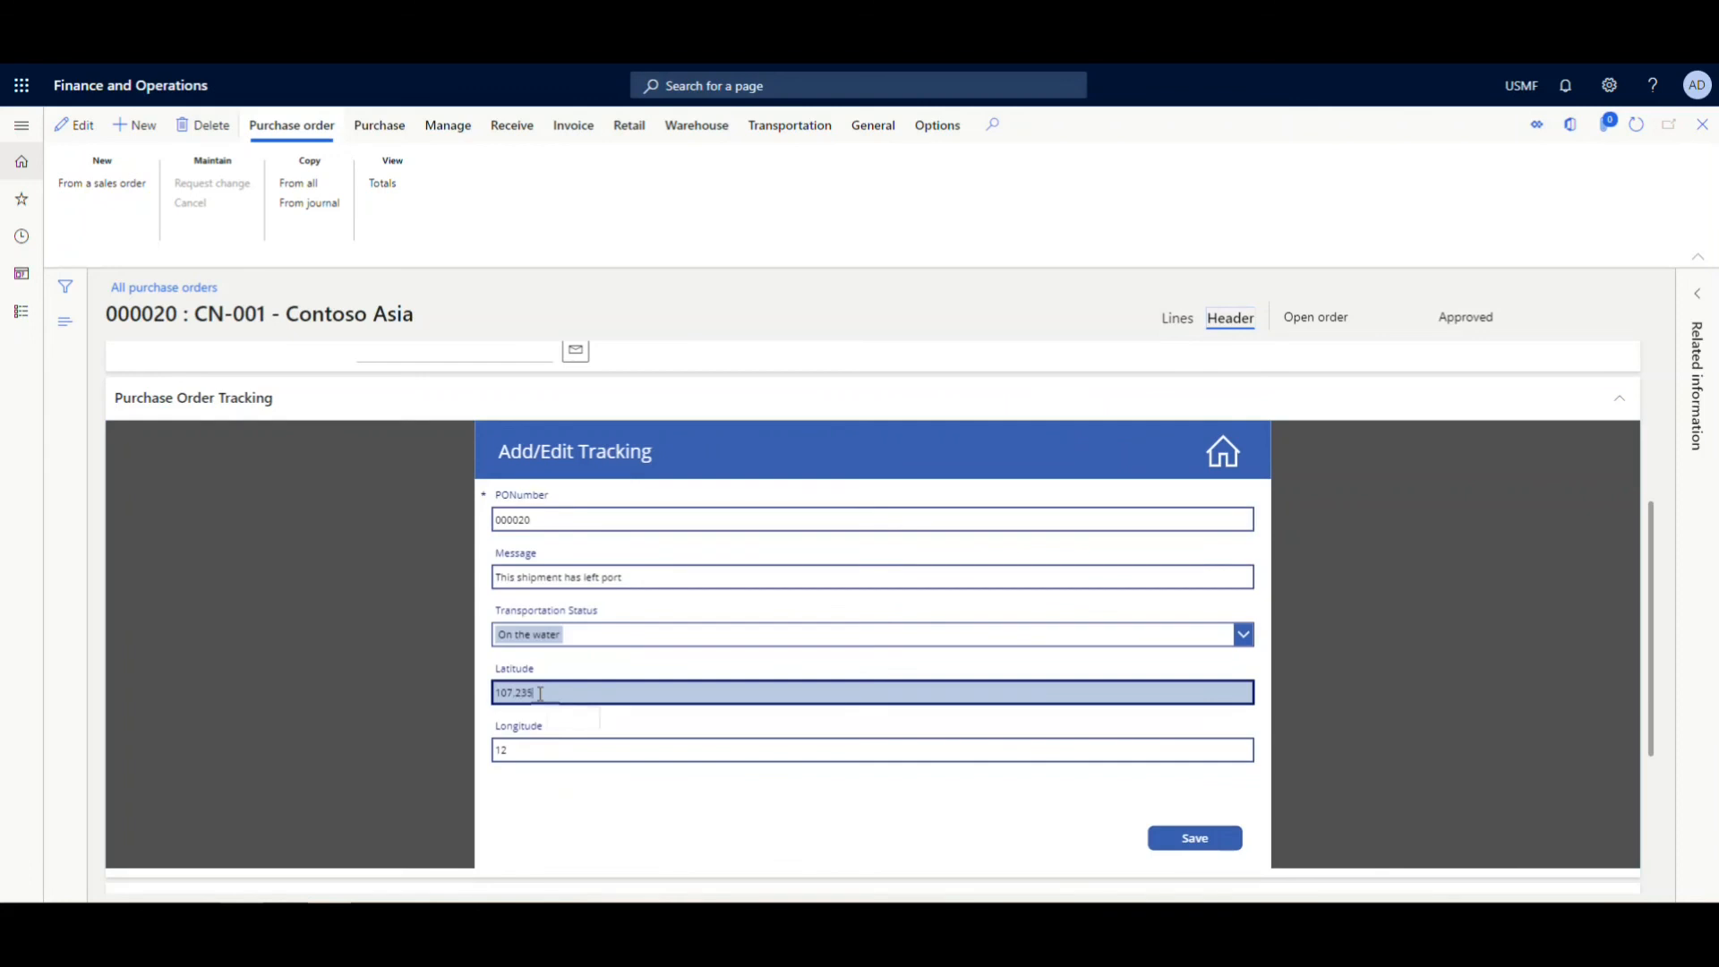
pyautogui.click(506, 751)
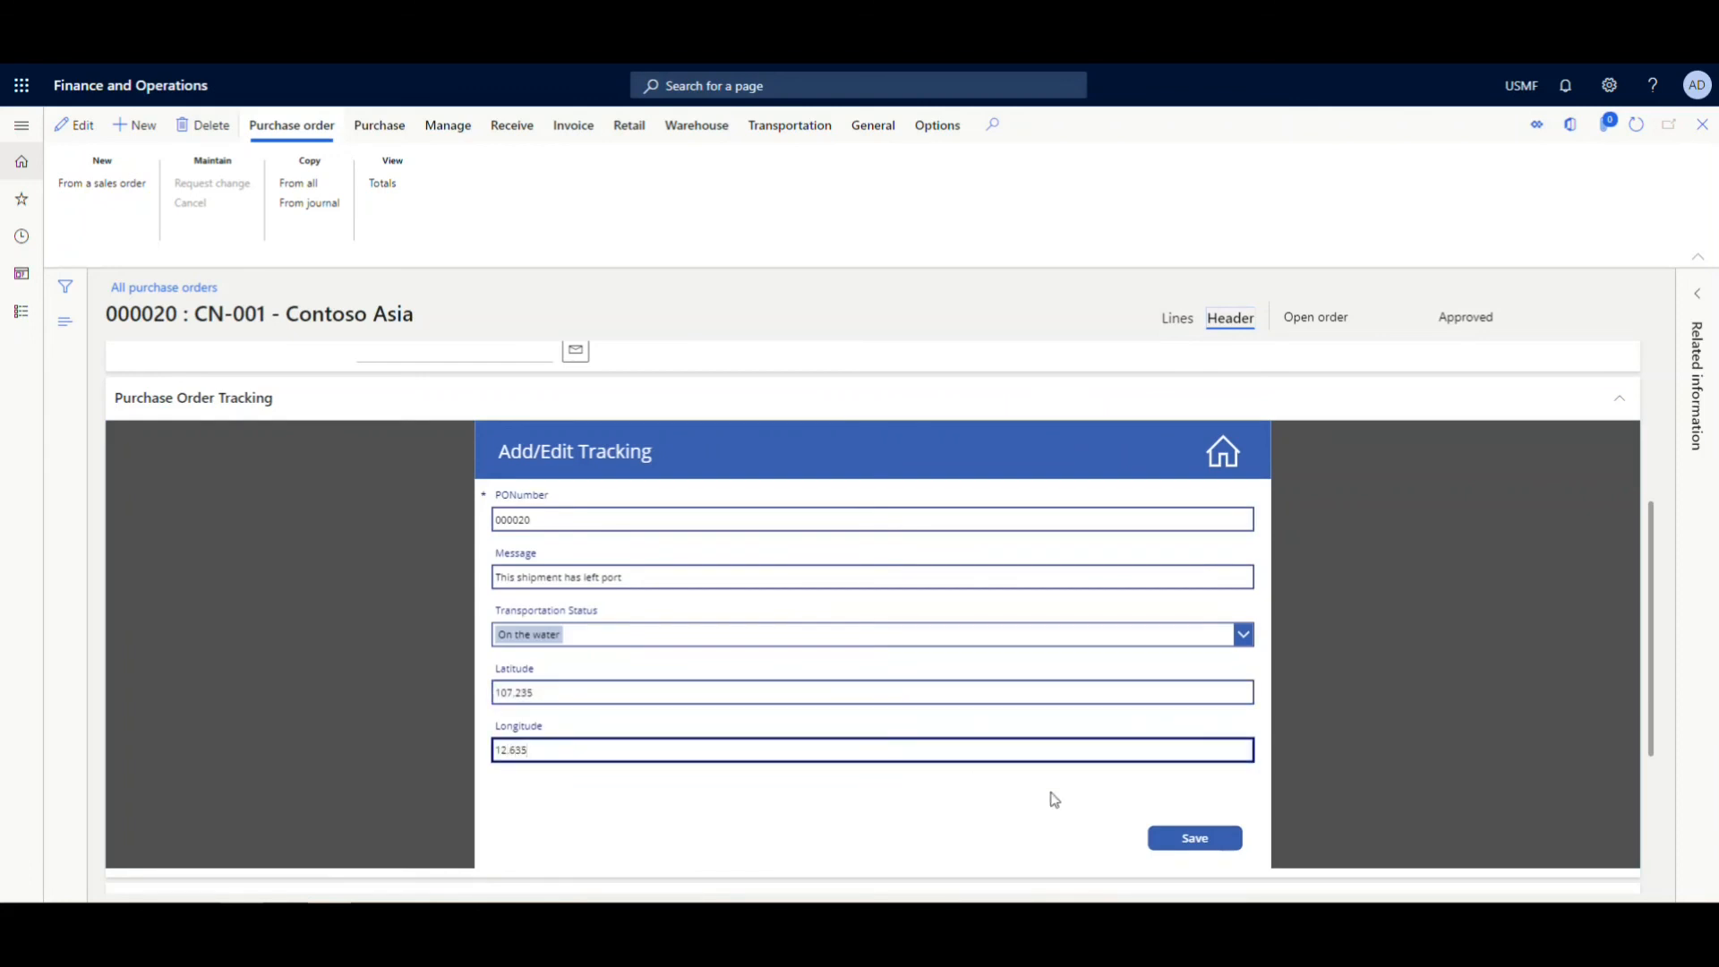
pyautogui.click(1192, 837)
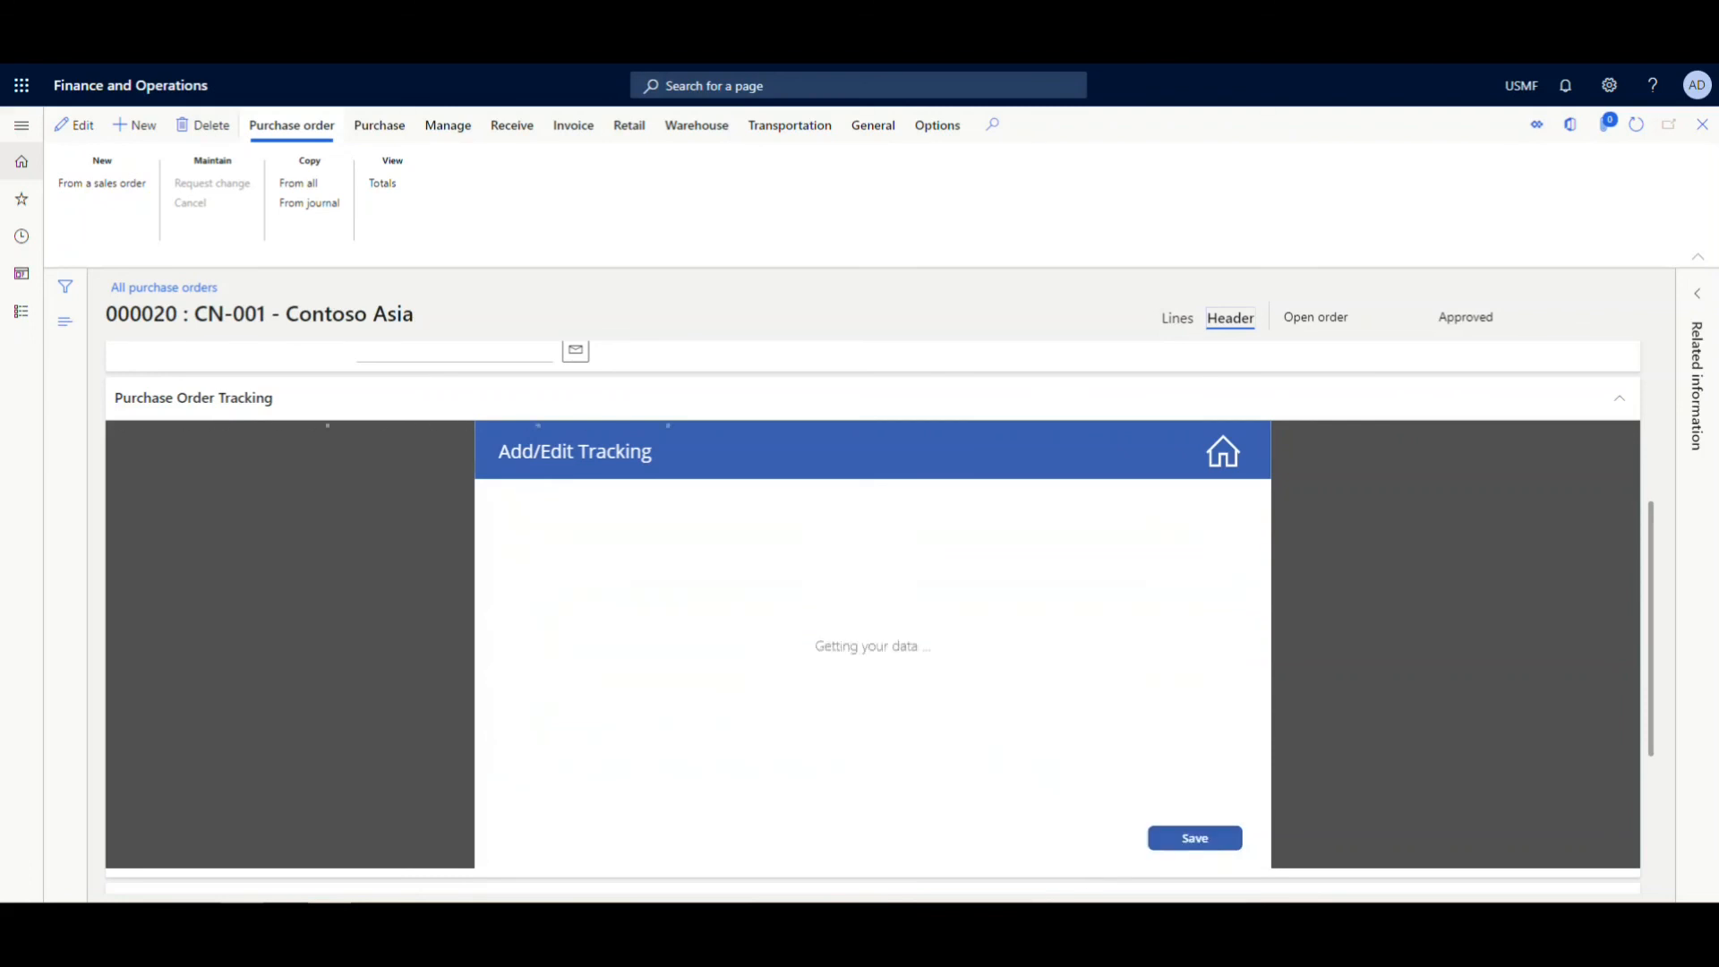
pyautogui.click(1226, 452)
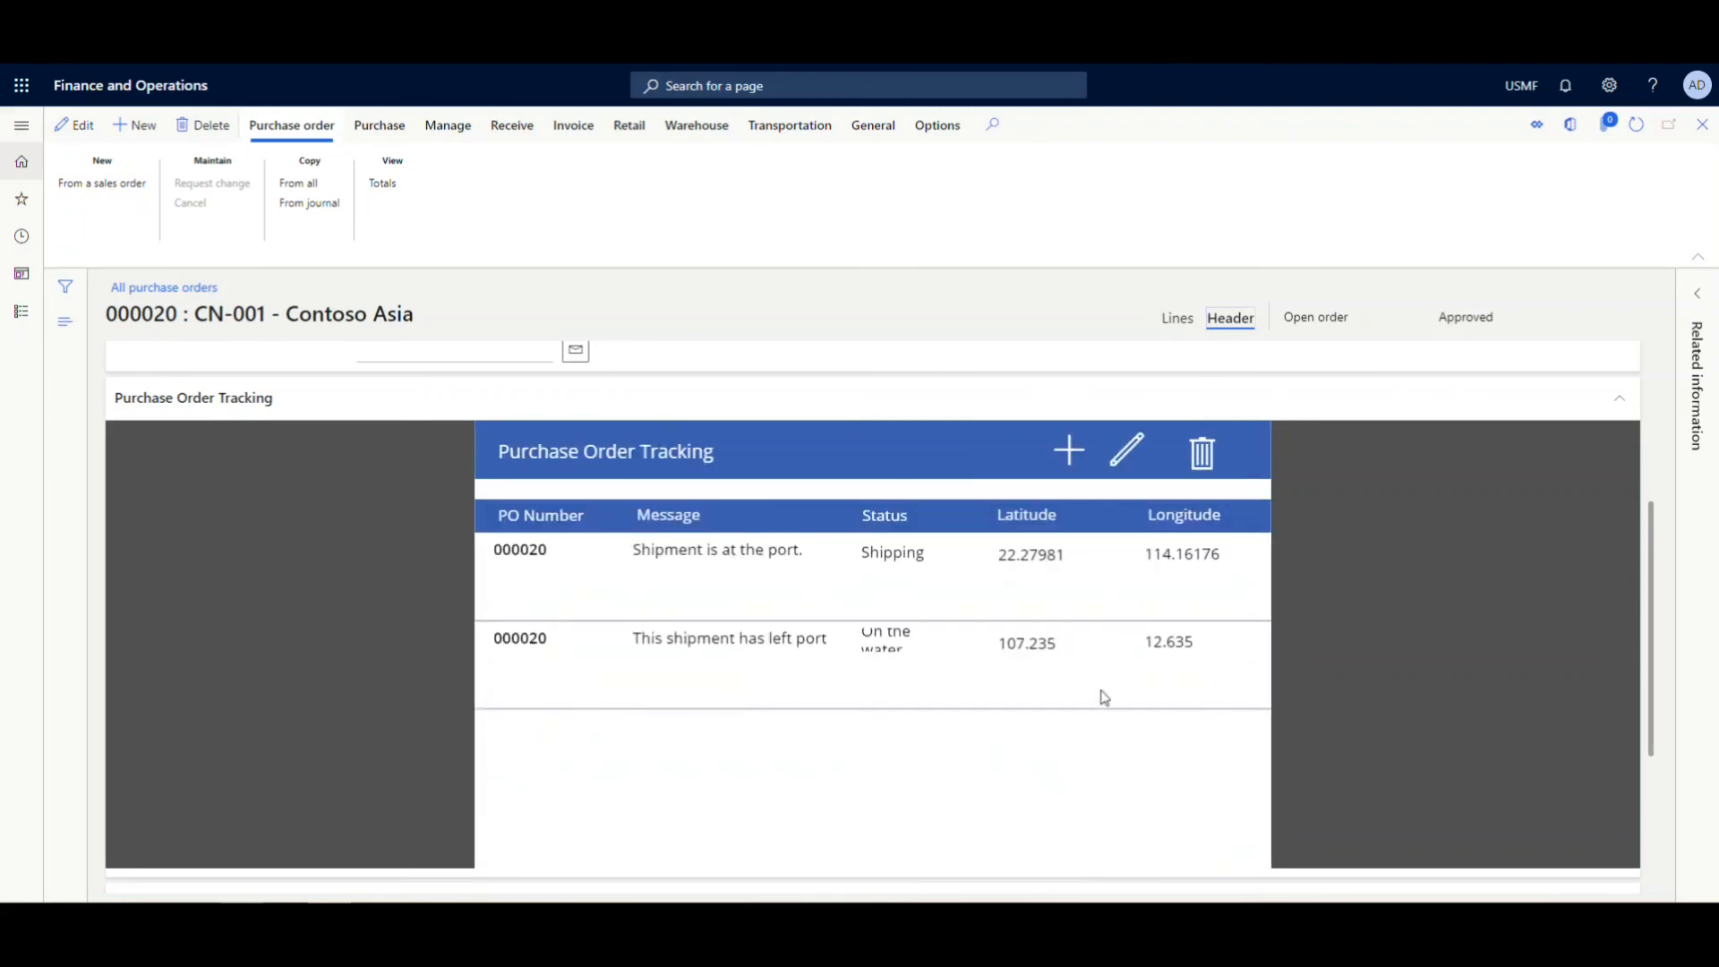
pyautogui.click(637, 664)
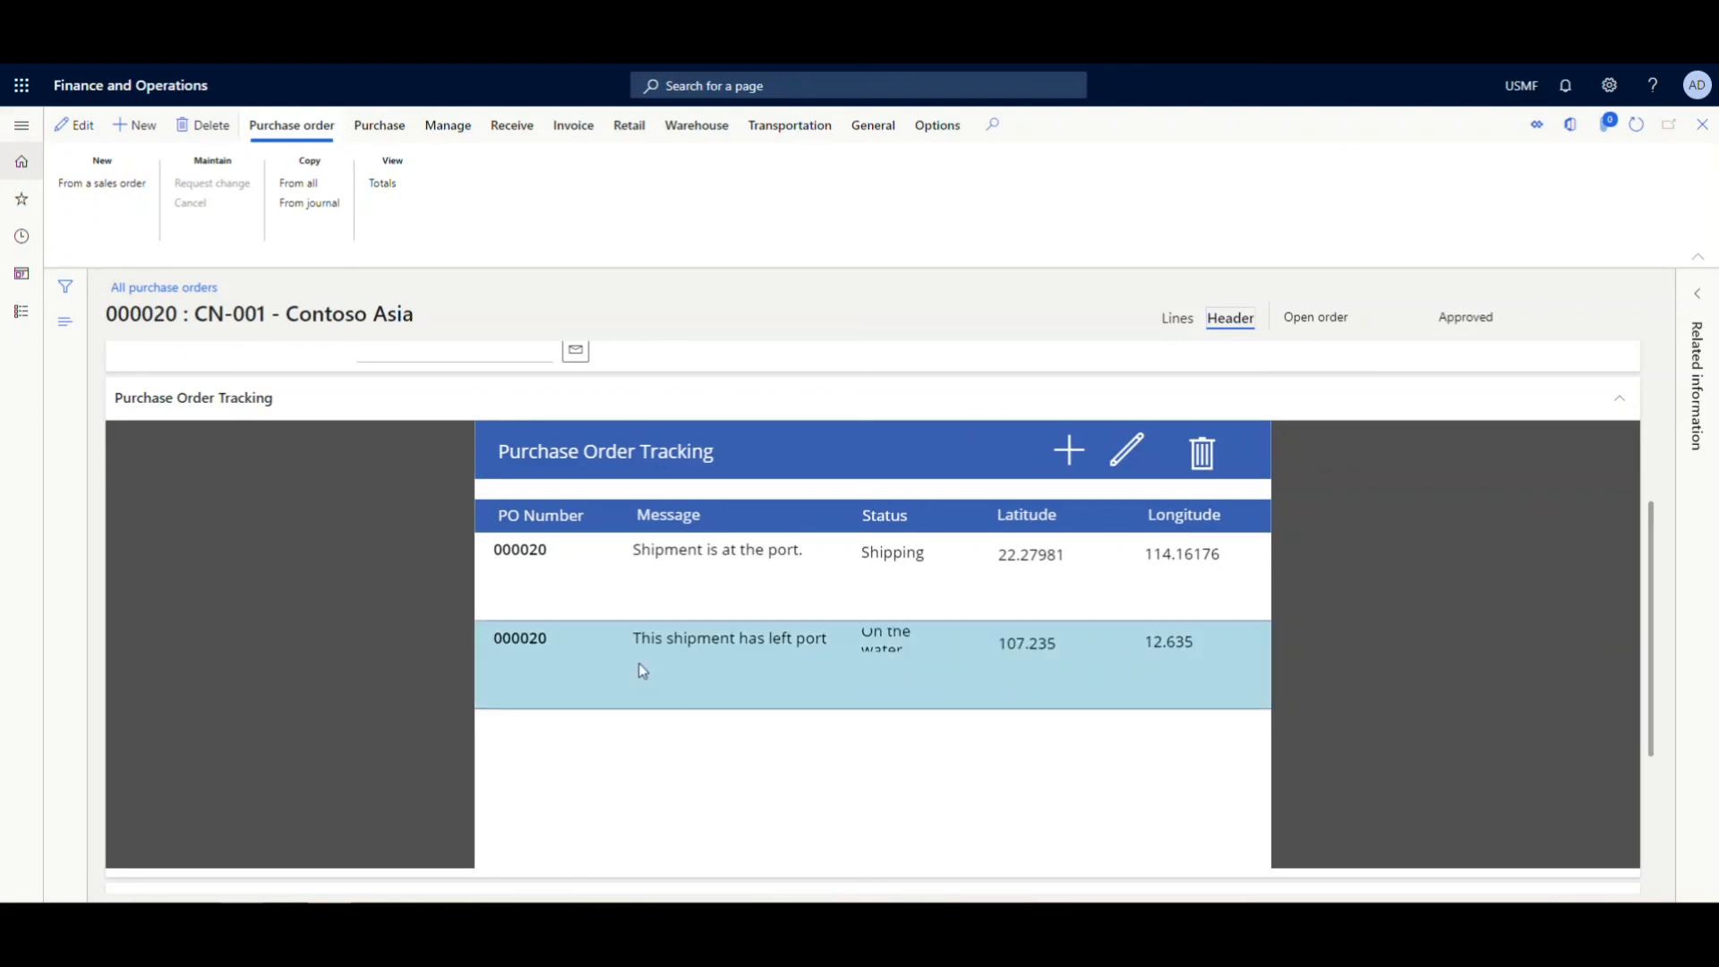